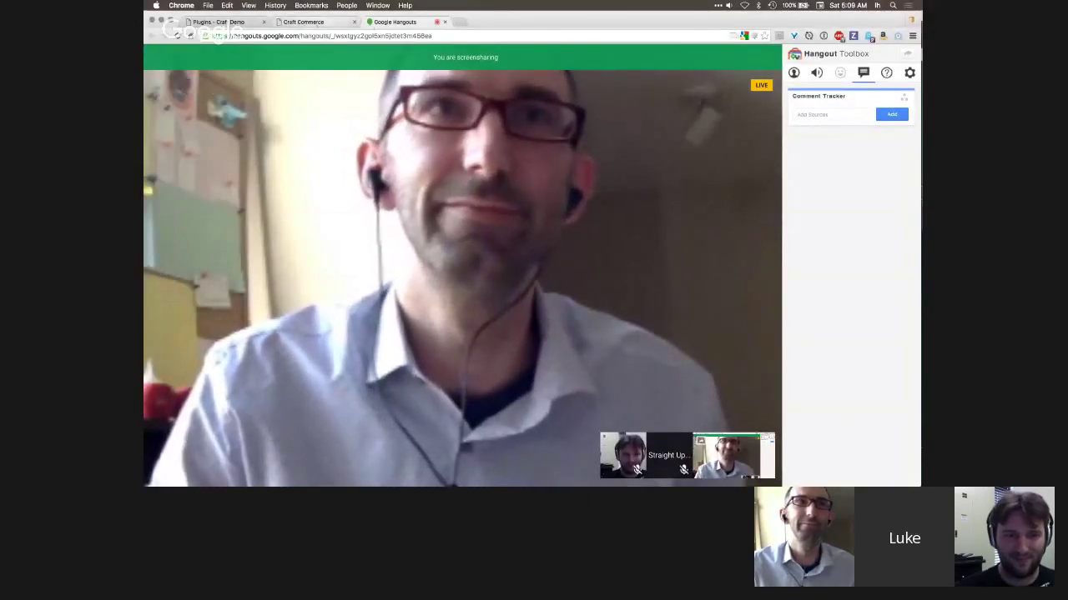
- Switch from Google Hangouts to the Chrome tab showing Craft's Settings > Plugins page
key("super+Tab")
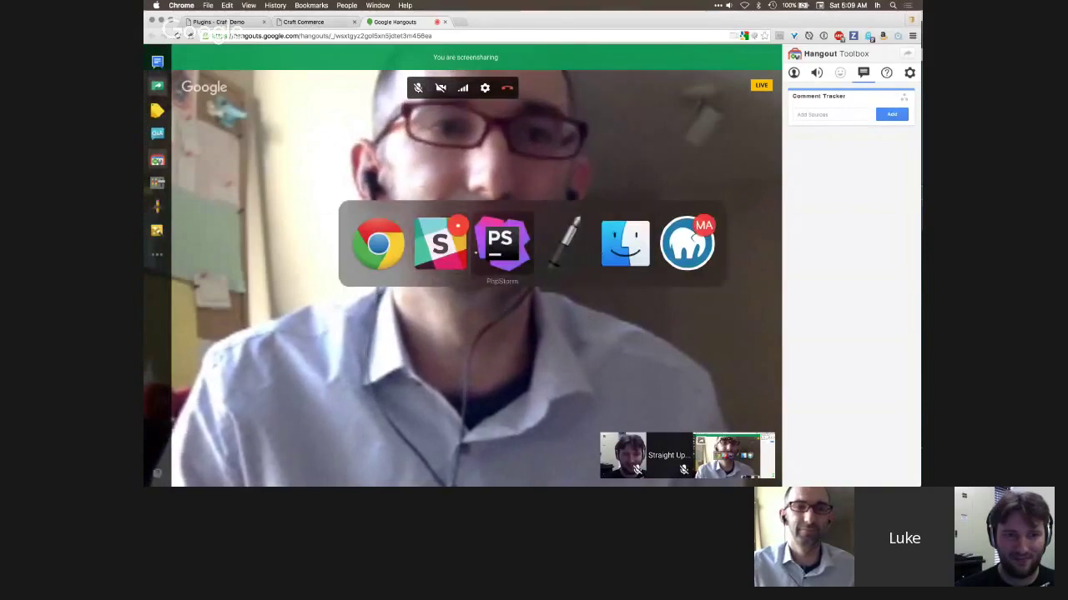
key("Escape")
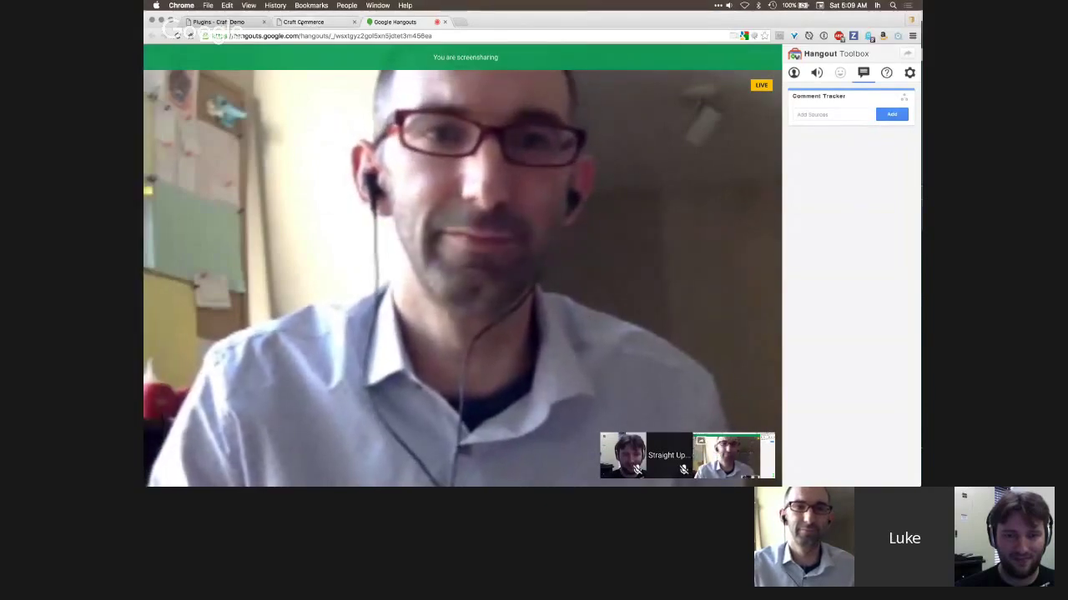
key("ctrl+shift+Tab")
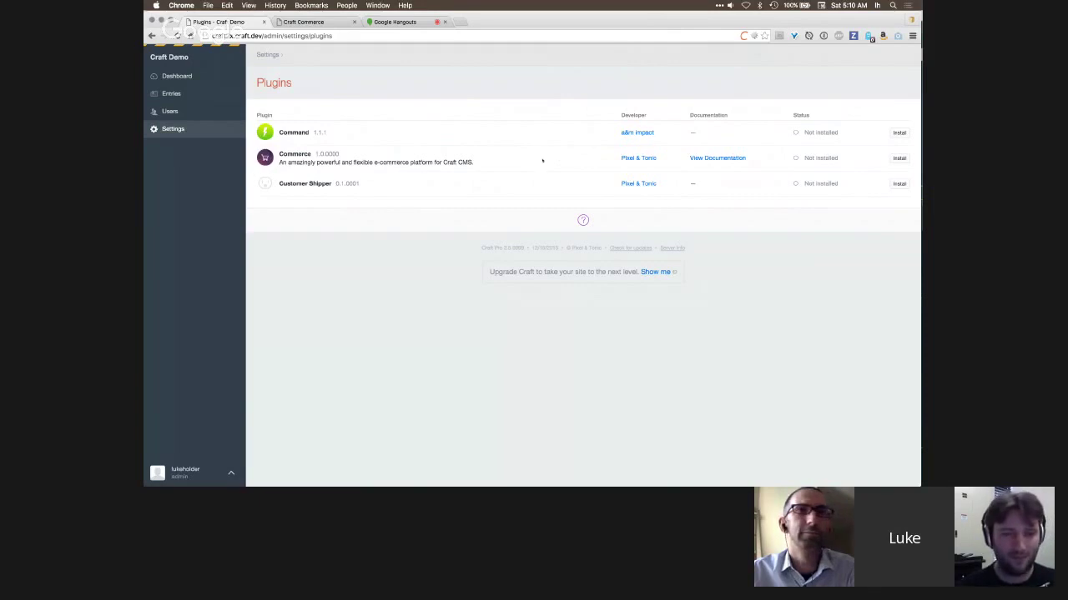
- Install the Commerce plugin and go to its Orders page
left_click(899, 158)
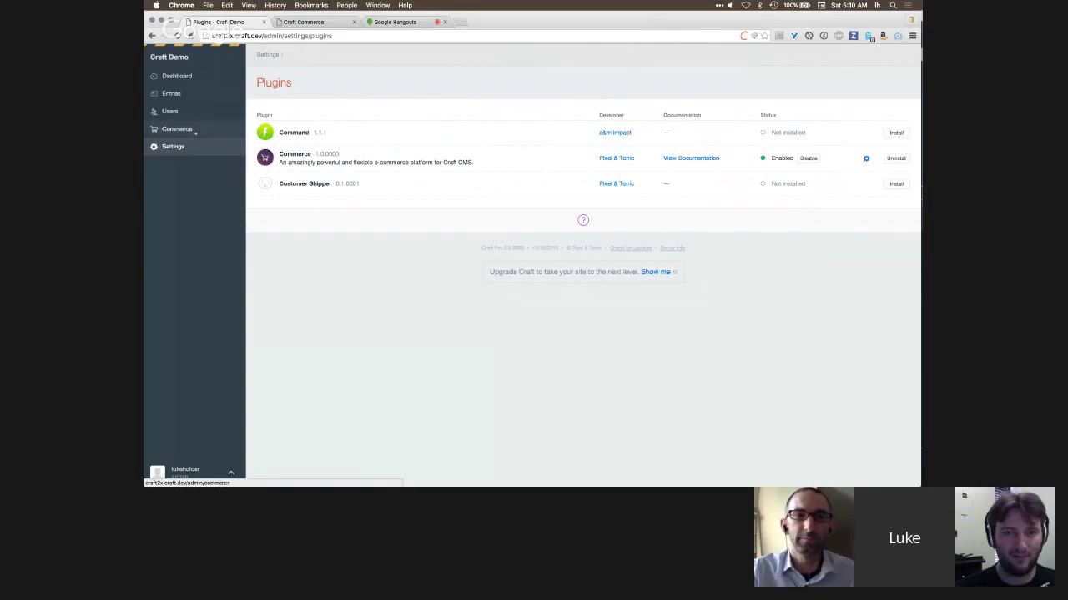
left_click(208, 129)
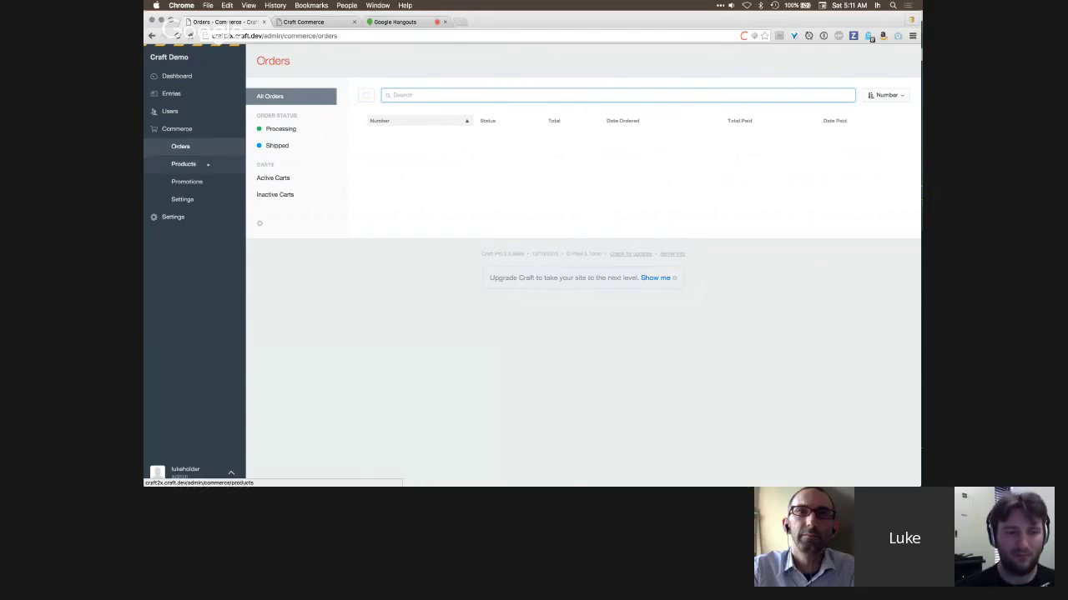
- Browse Products, Promotions and Settings, then start a new type from the Product Types list
left_click(207, 163)
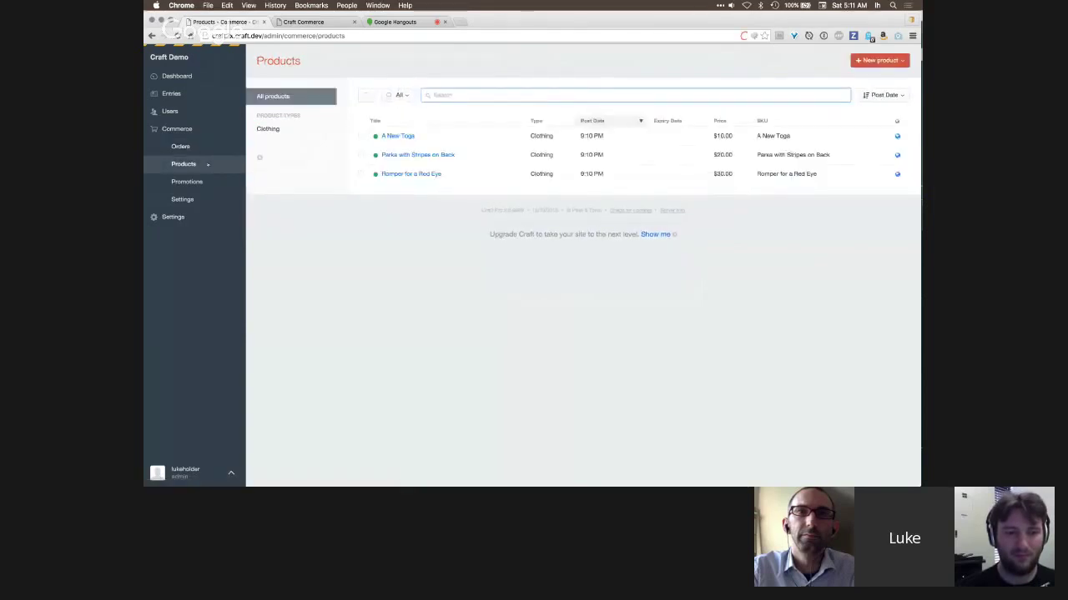
left_click(206, 181)
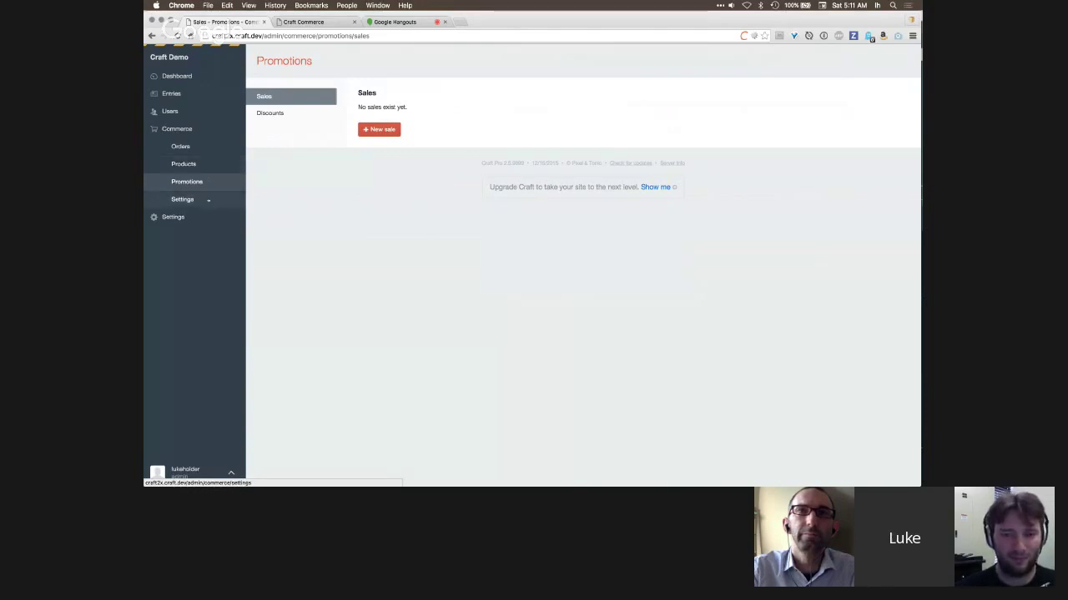
left_click(181, 200)
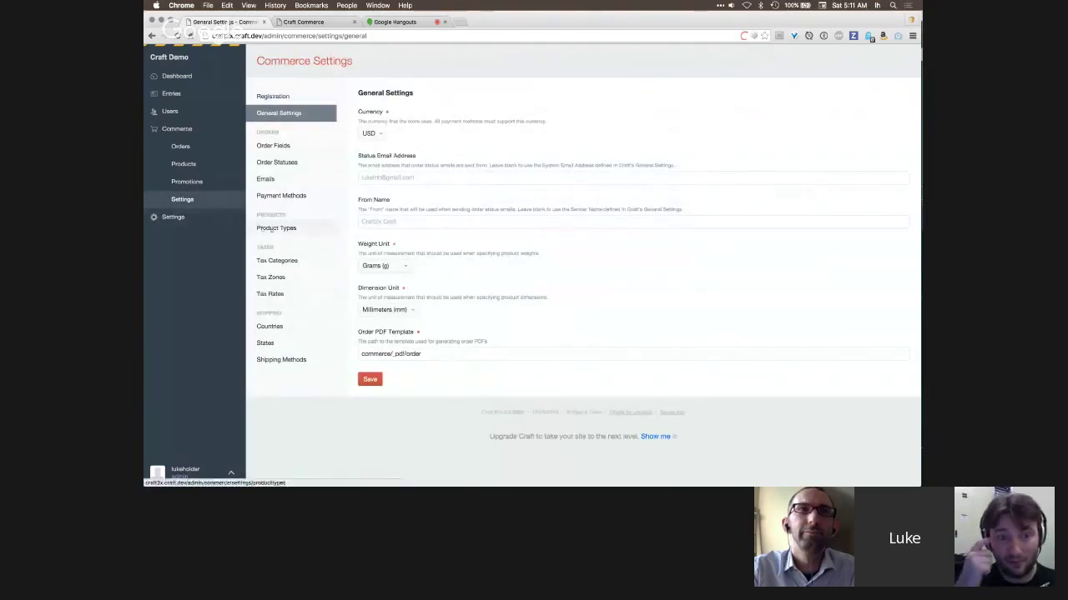
left_click(300, 227)
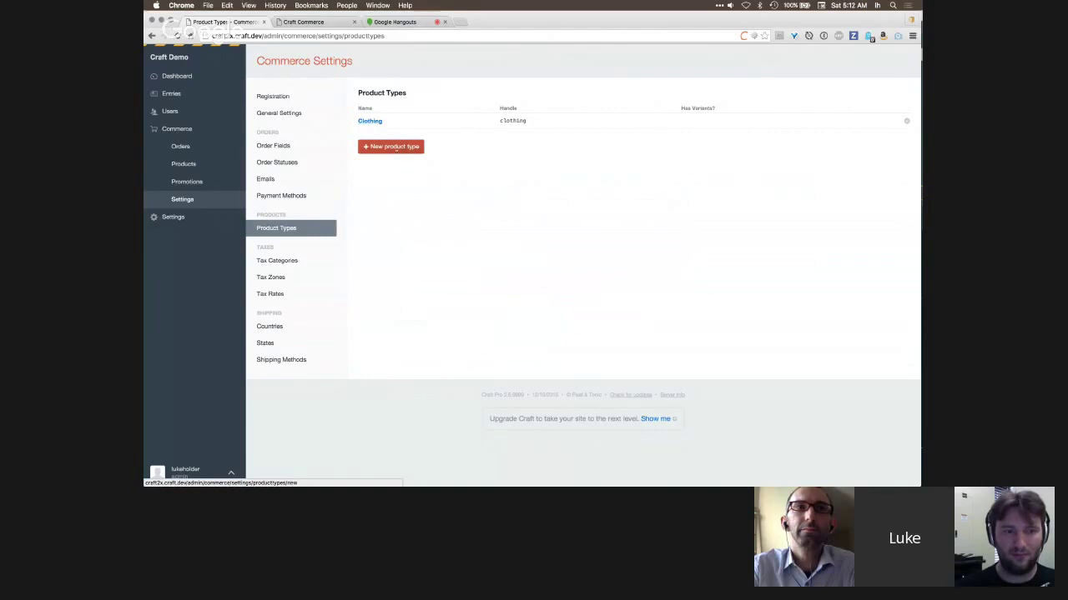
left_click(396, 147)
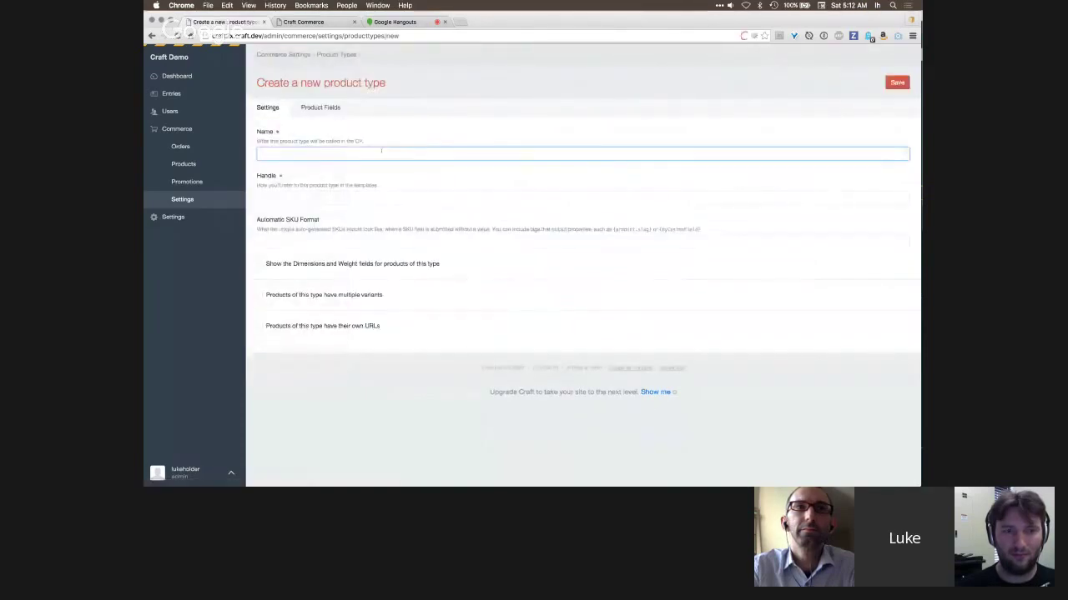
- Name the product type Shoes, show dimension and weight fields, and allow multiple variants without own URLs
type("Shoes")
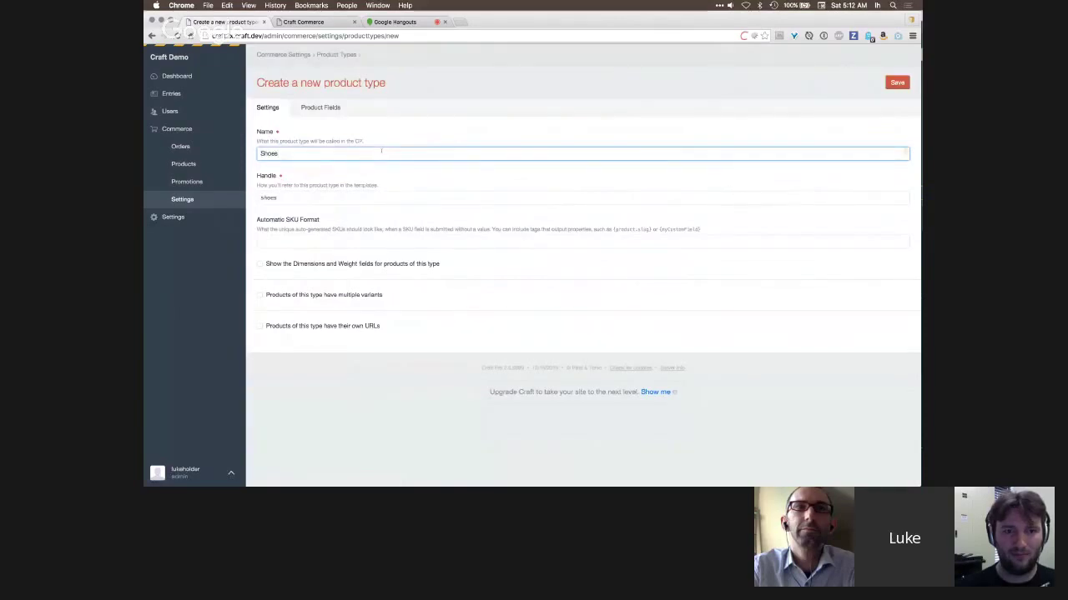
left_click(372, 200)
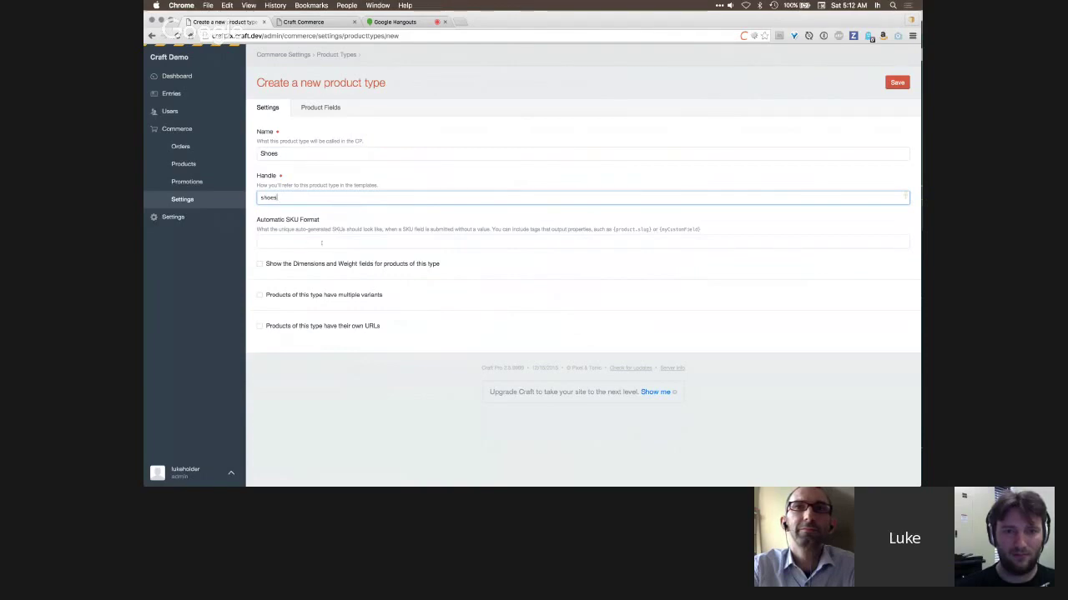
left_click(299, 264)
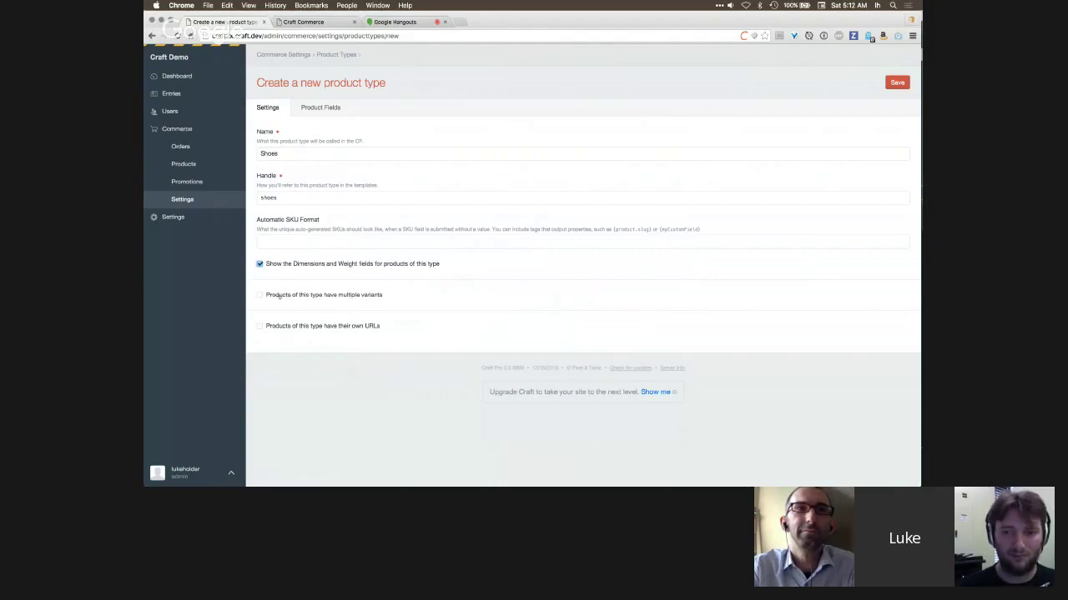
left_click(372, 296)
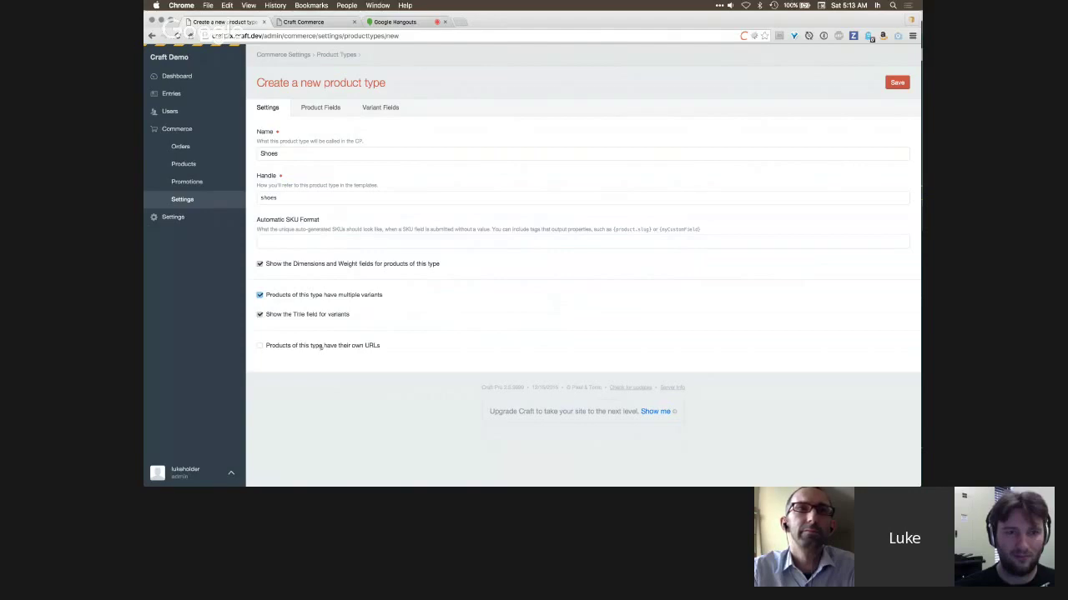
left_click(321, 346)
scroll(354, 386, "down", 1)
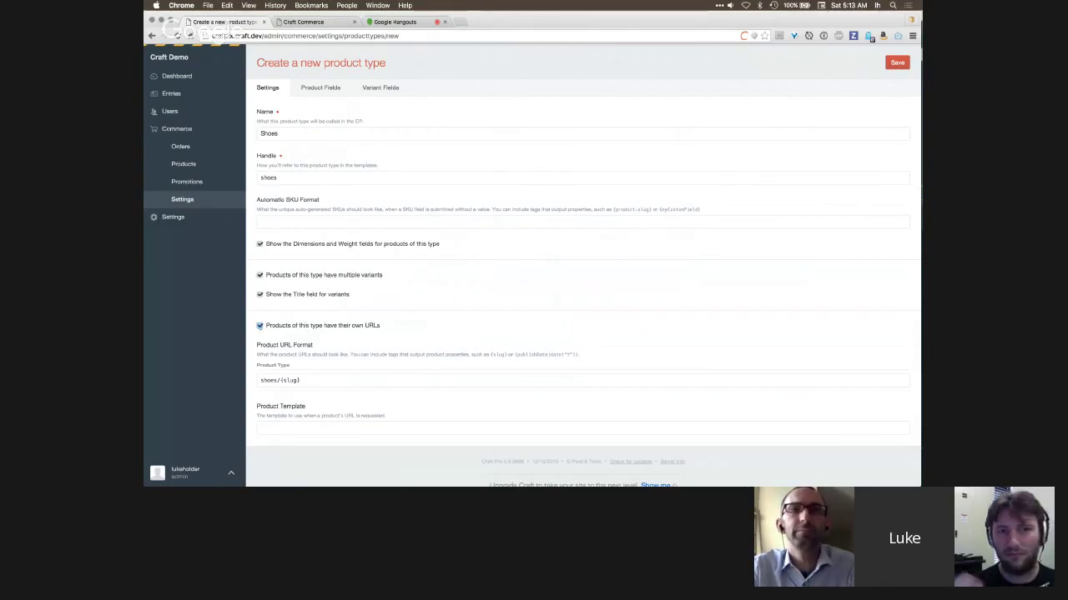
left_click(259, 326)
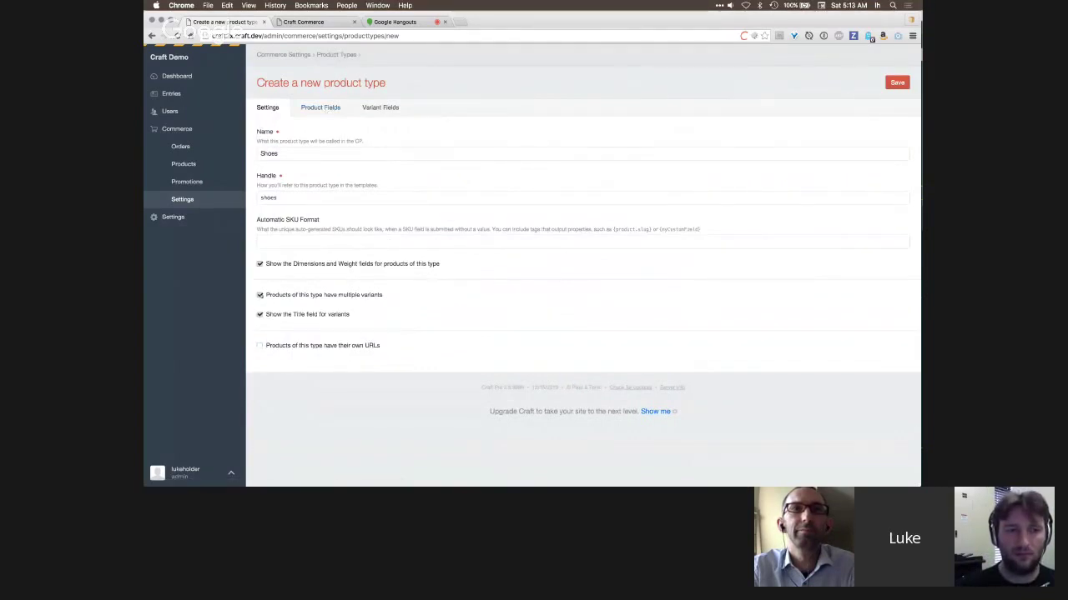
left_click(260, 295)
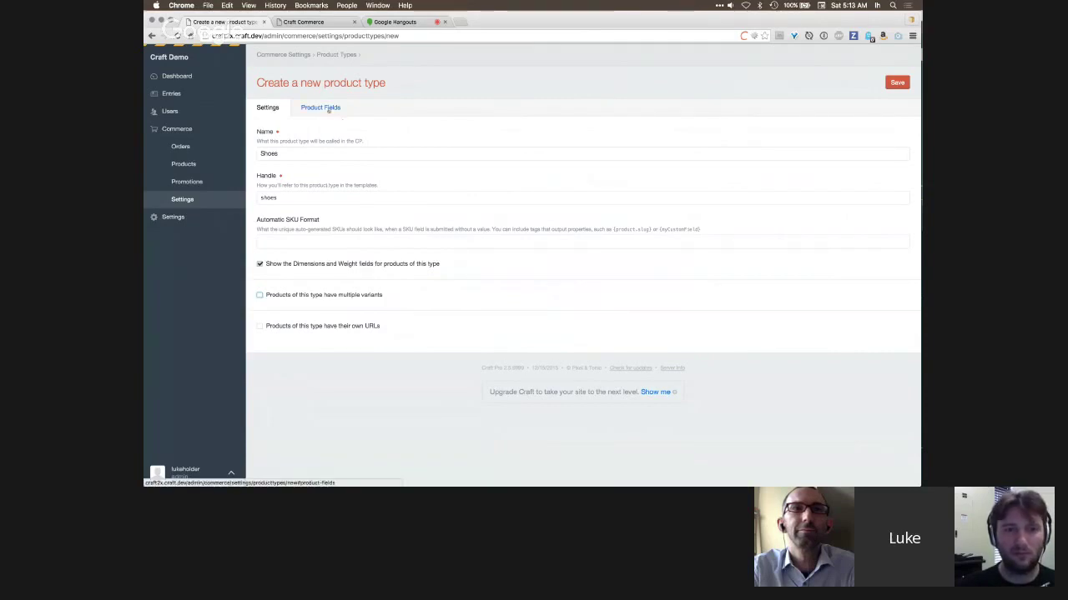
left_click(259, 295)
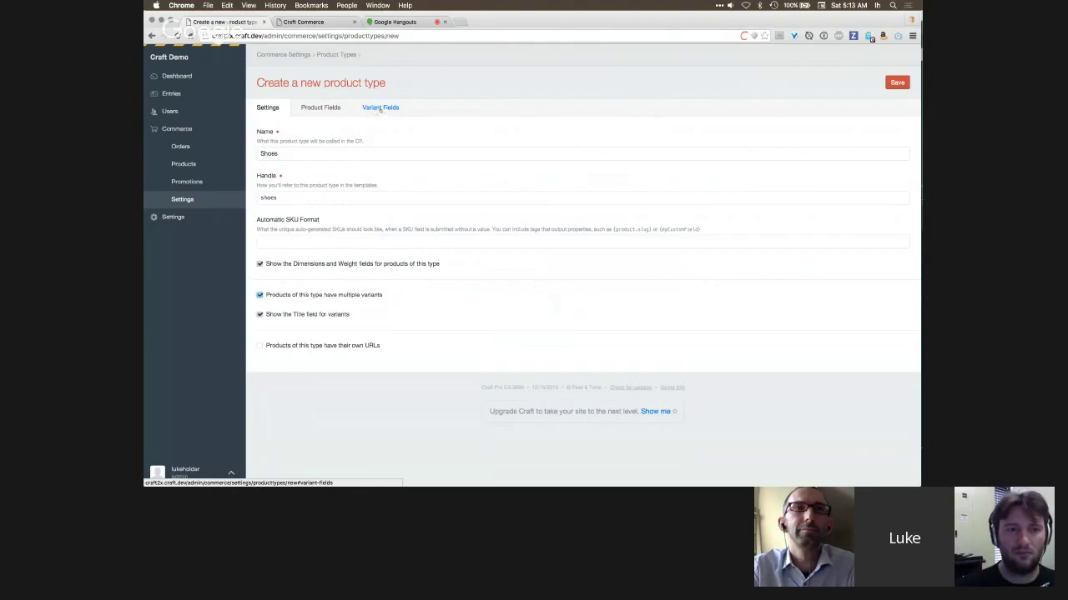
- Add a Content tab to the product field layout holding Body, Related Products and Tags
left_click(321, 109)
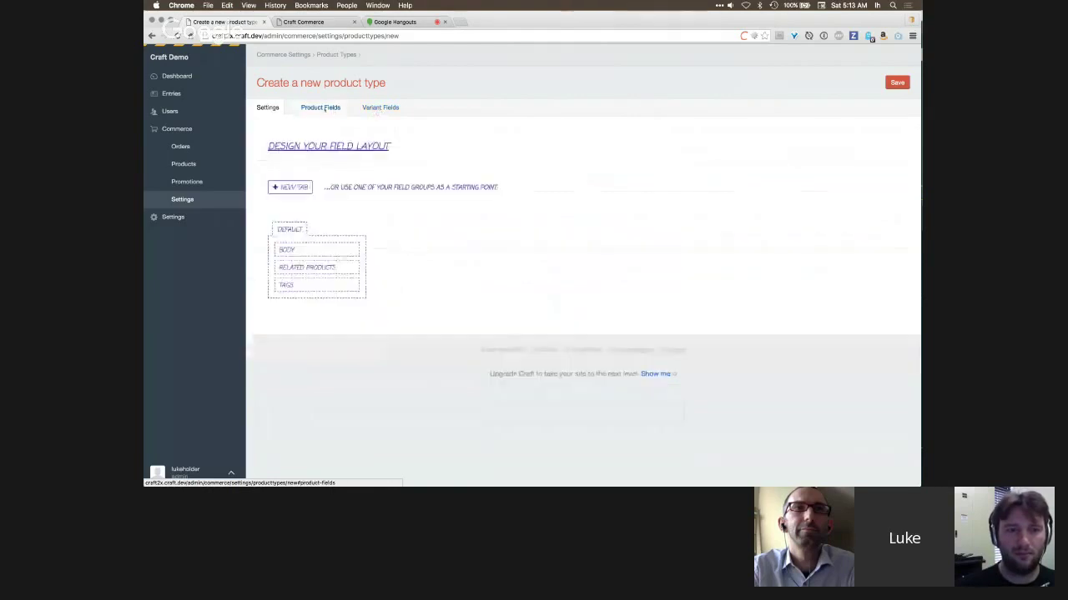
left_click(306, 187)
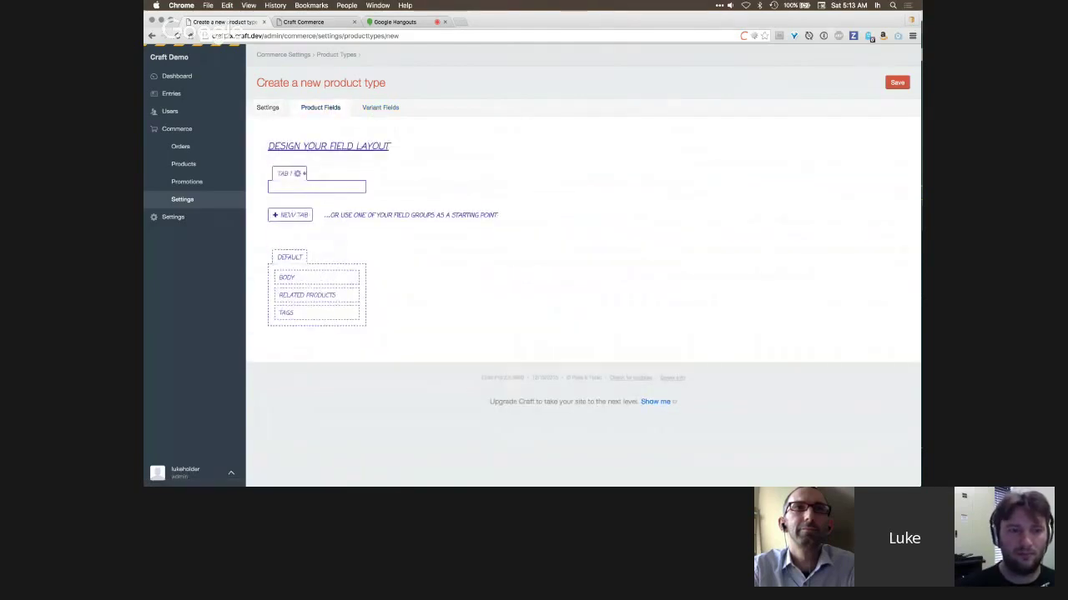
left_click(296, 173)
left_click(297, 187)
type("Content")
key("Return")
left_click_drag(316, 278, 315, 193)
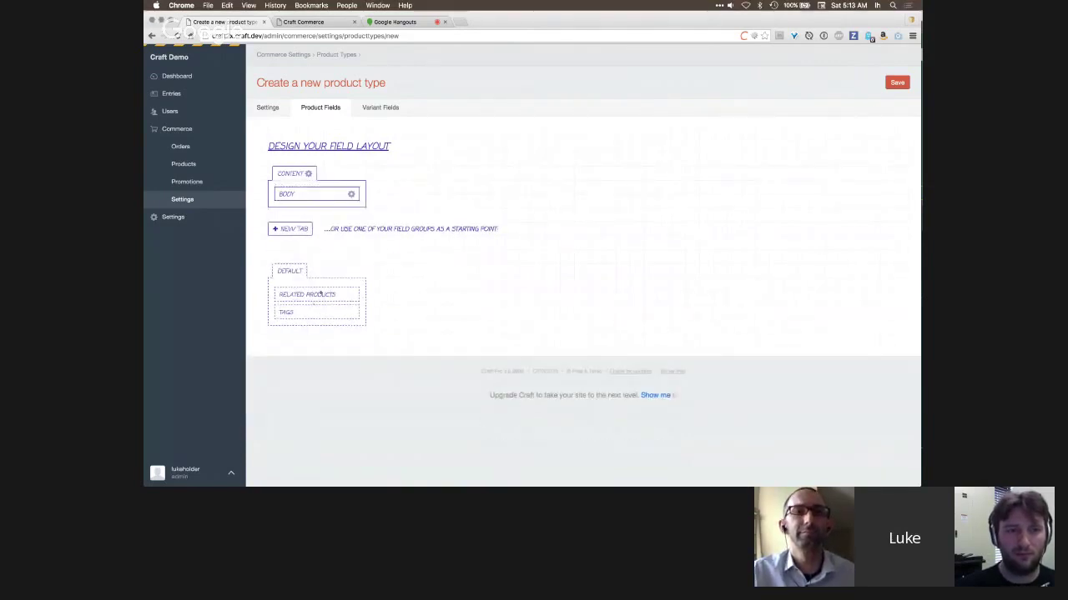
left_click_drag(320, 294, 321, 209)
left_click_drag(320, 319, 321, 230)
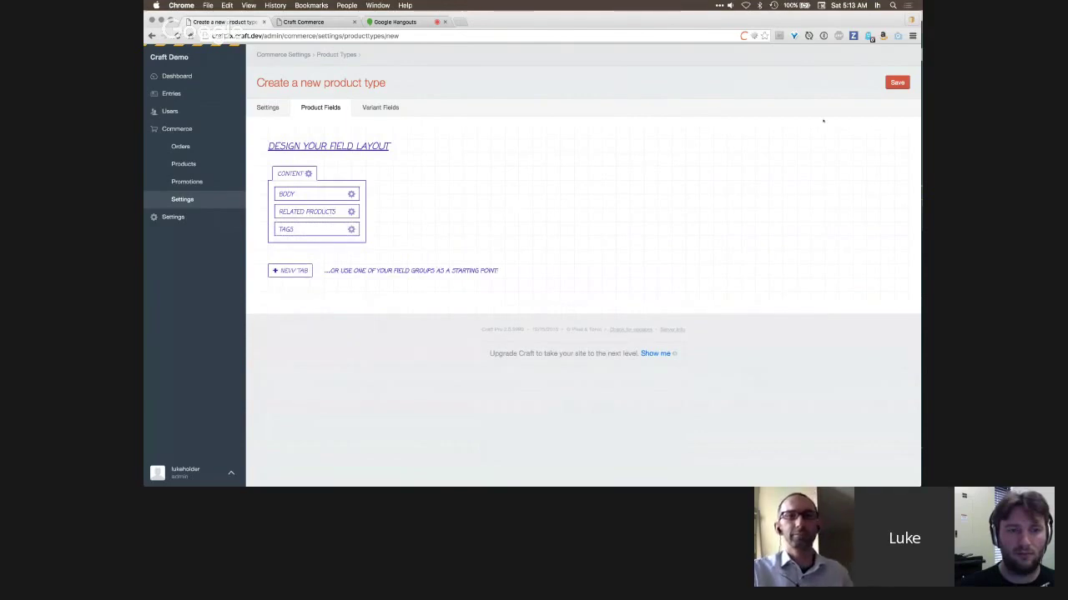
- Put Tags in the variant Content tab and save the Shoes product type
left_click(380, 107)
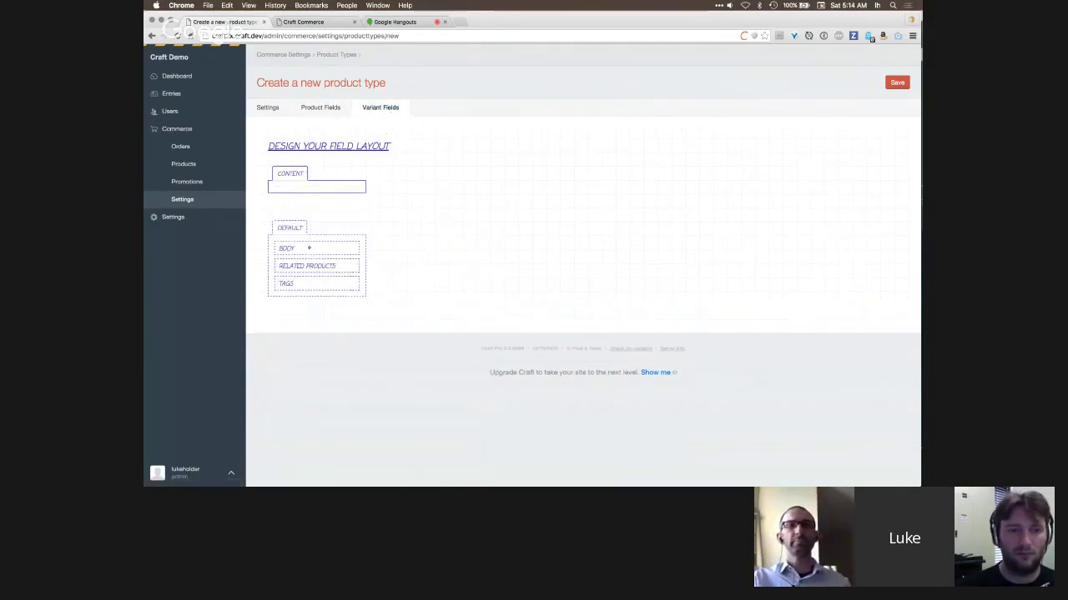
left_click_drag(300, 284, 300, 195)
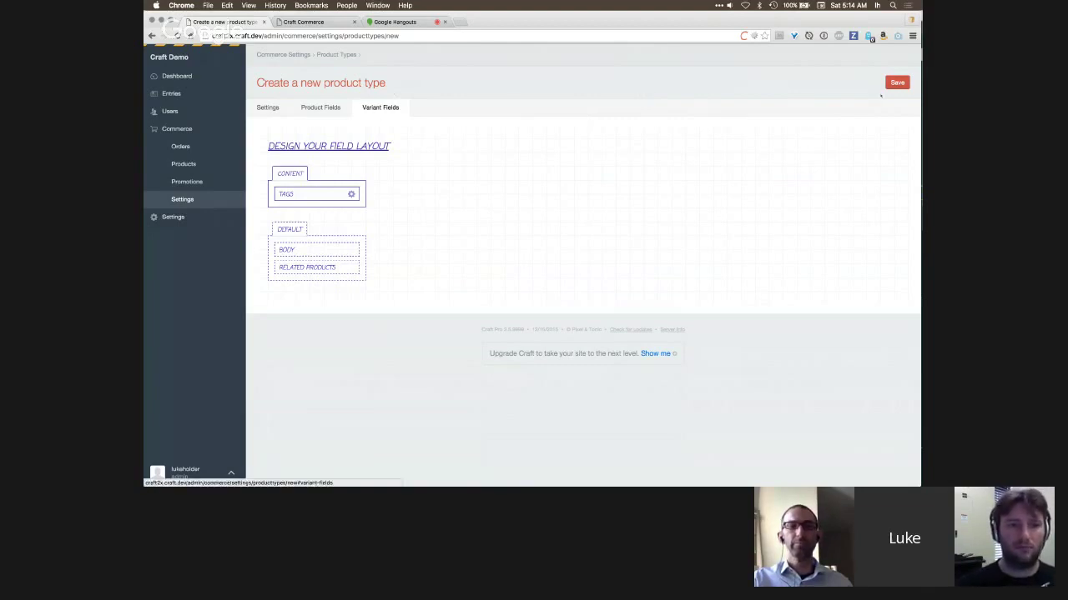
left_click(897, 82)
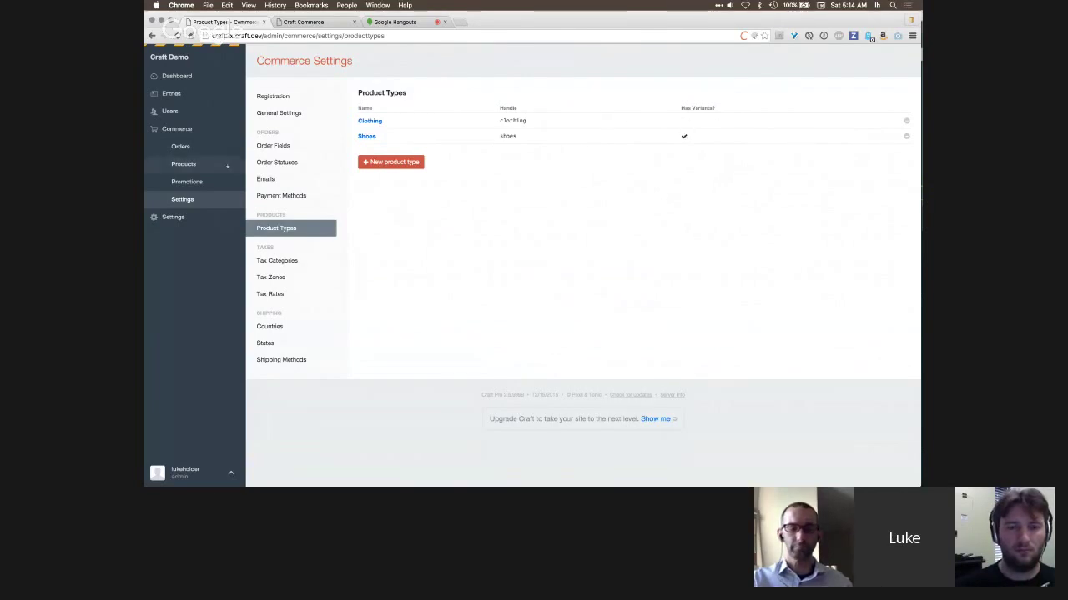
- Filter the Products list to Clothing, then Shoes, and start a new Shoes product
left_click(183, 165)
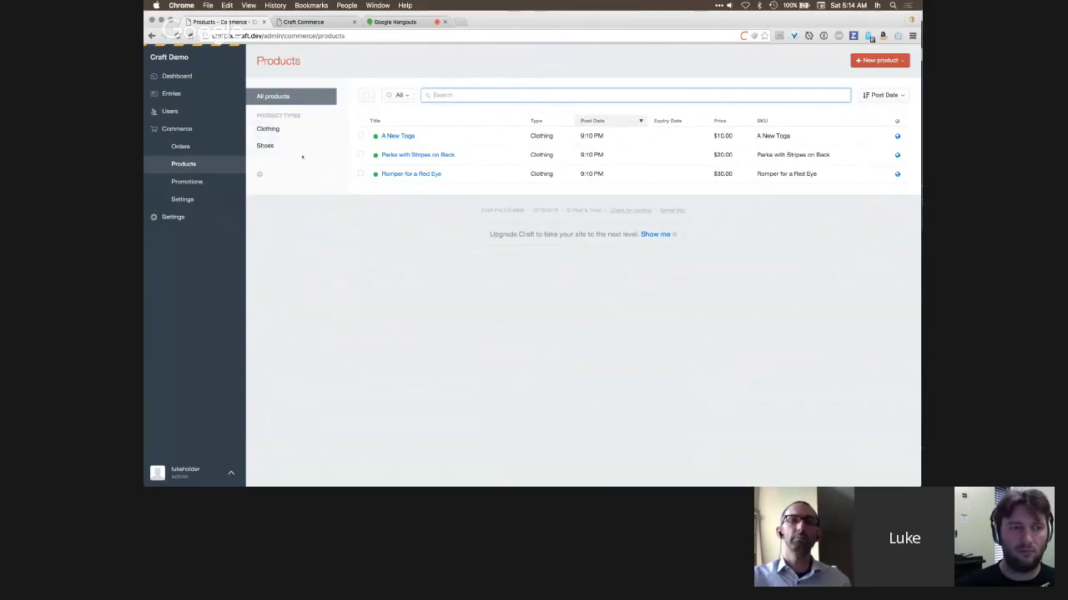
left_click(310, 128)
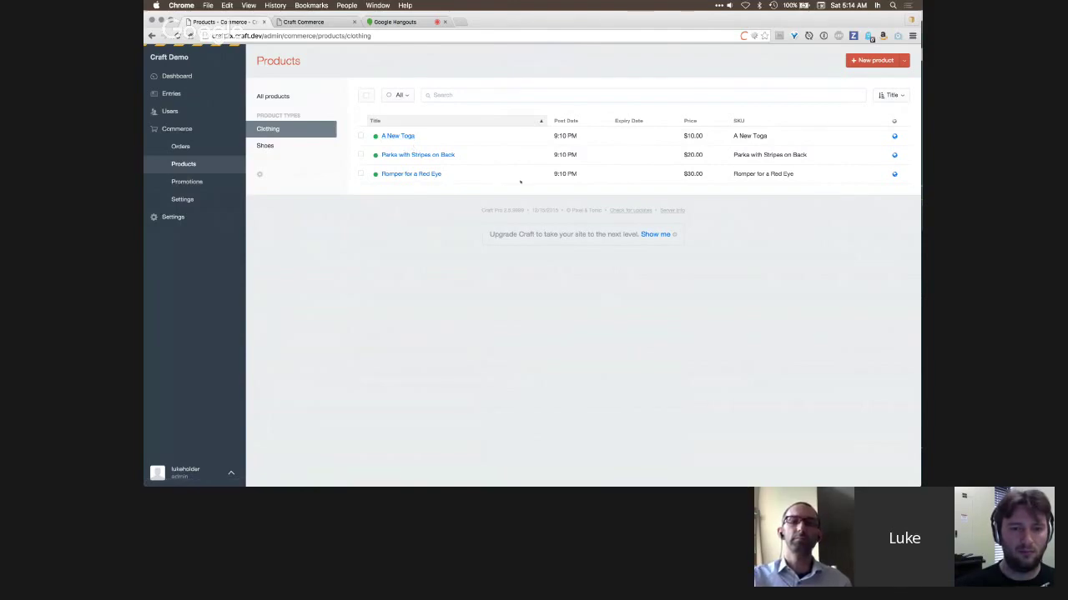
left_click(295, 147)
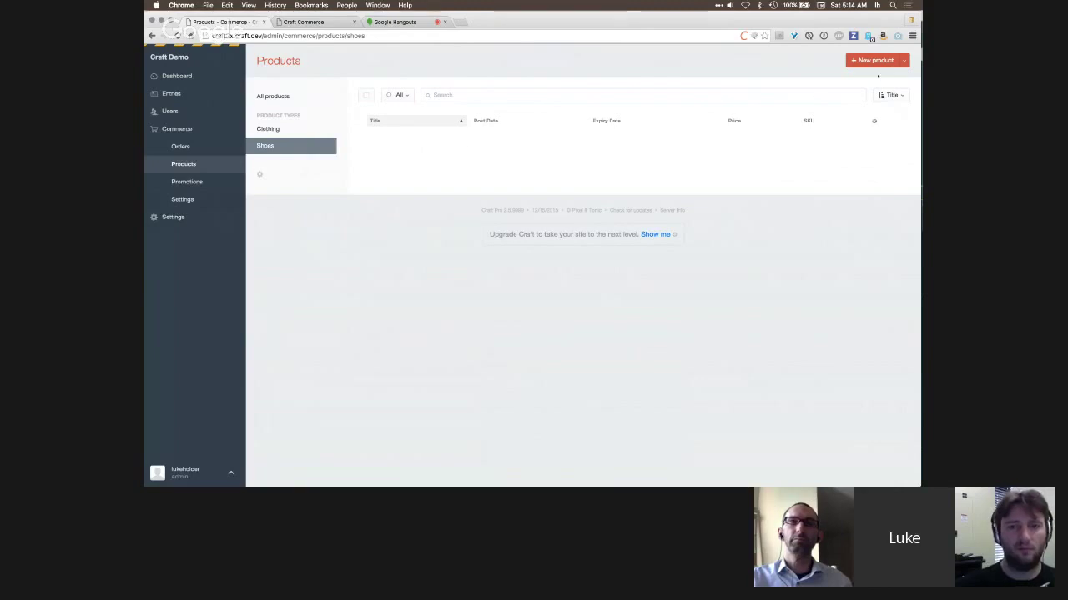
left_click(904, 60)
left_click(890, 93)
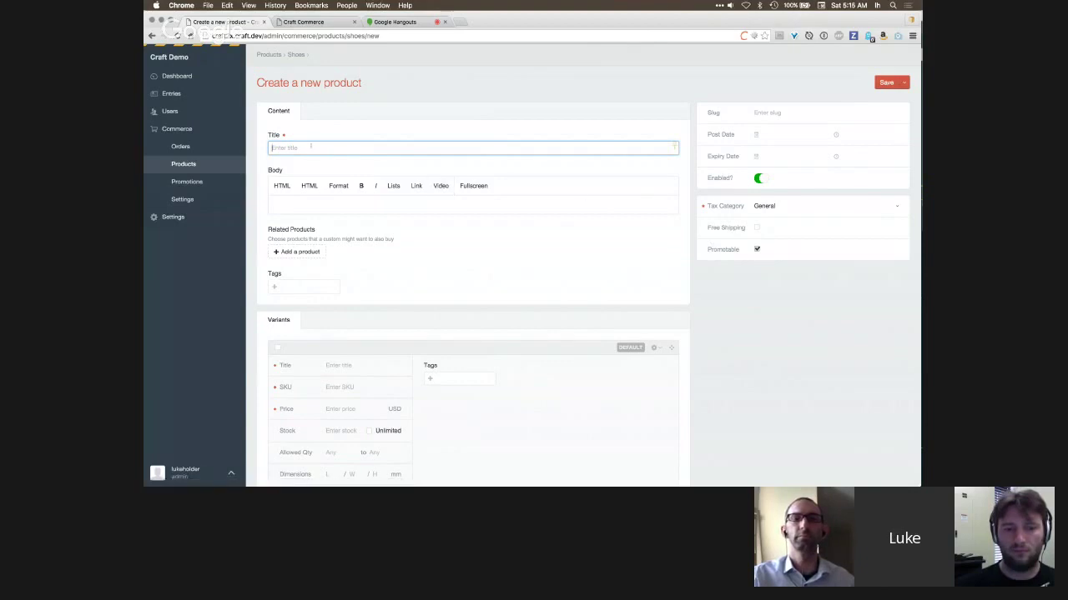
type("Reebok Pumps")
left_click(301, 207)
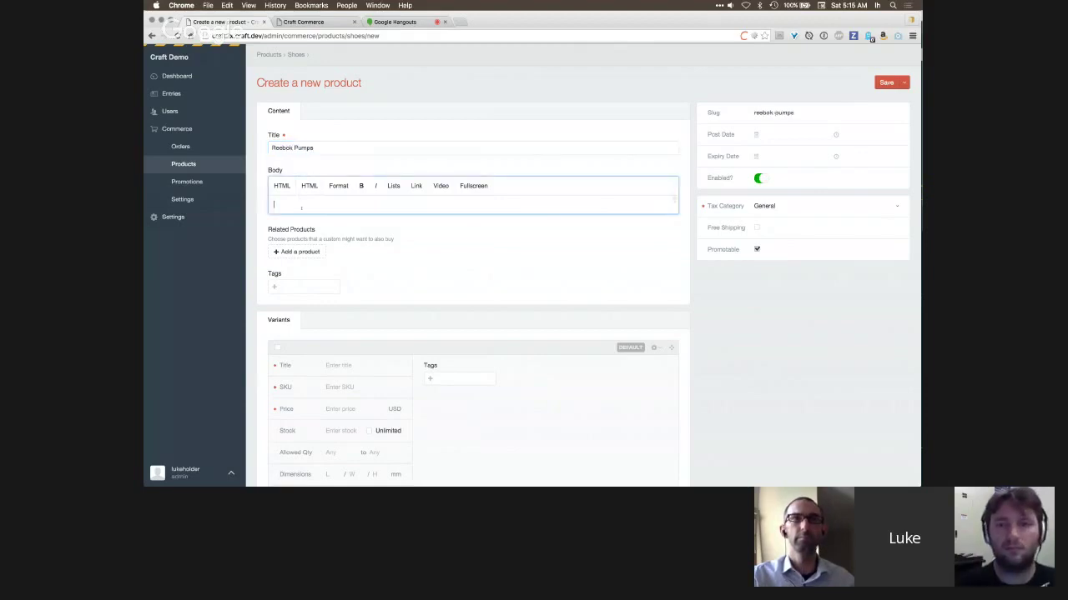
scroll(395, 265, "down", 3)
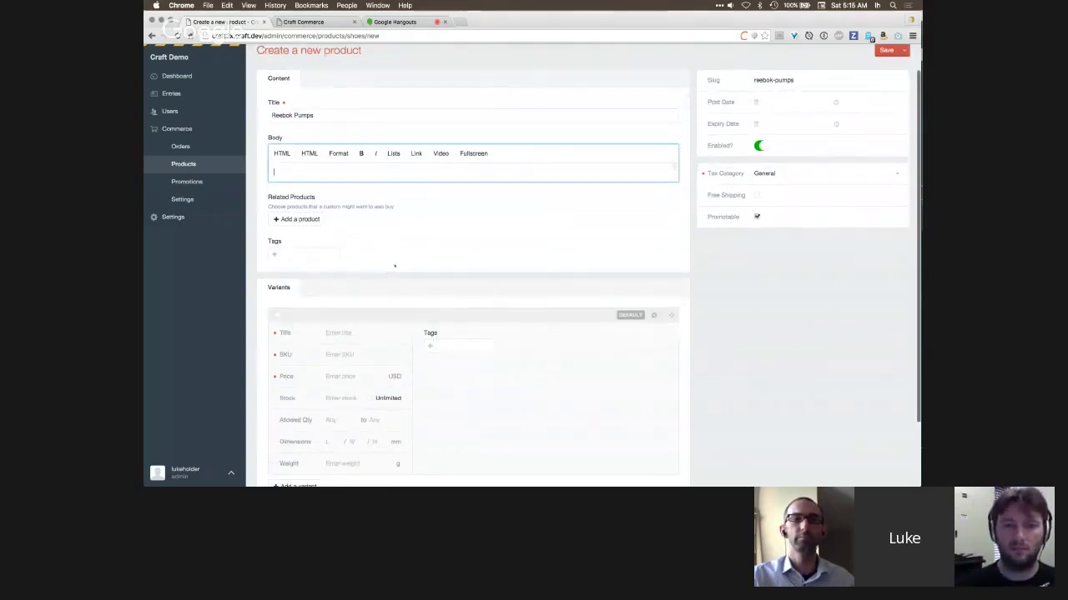
scroll(394, 266, "down", 3)
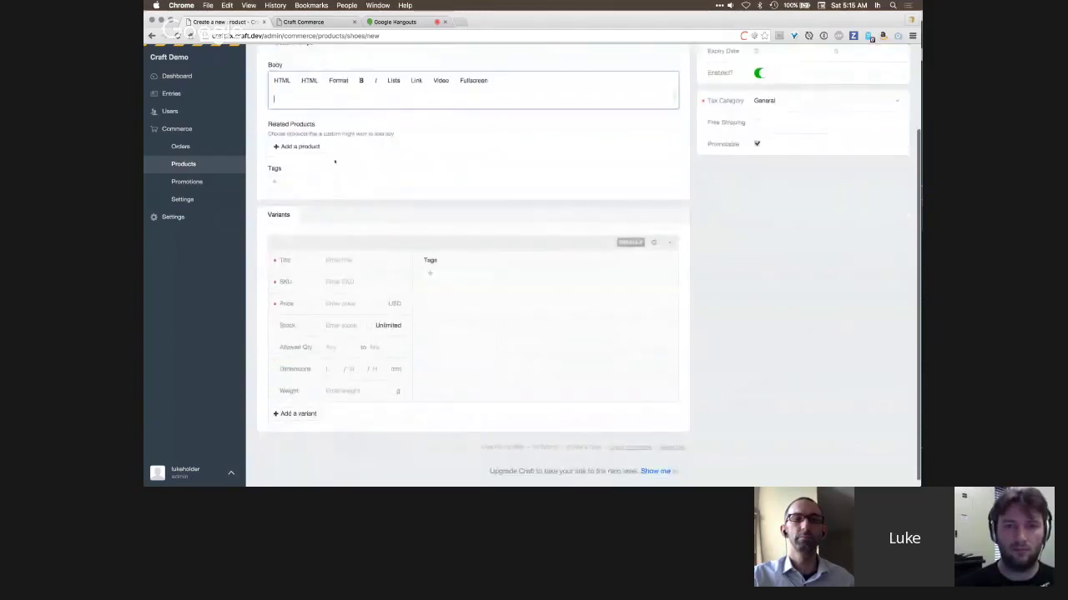
scroll(317, 145, "up", 4)
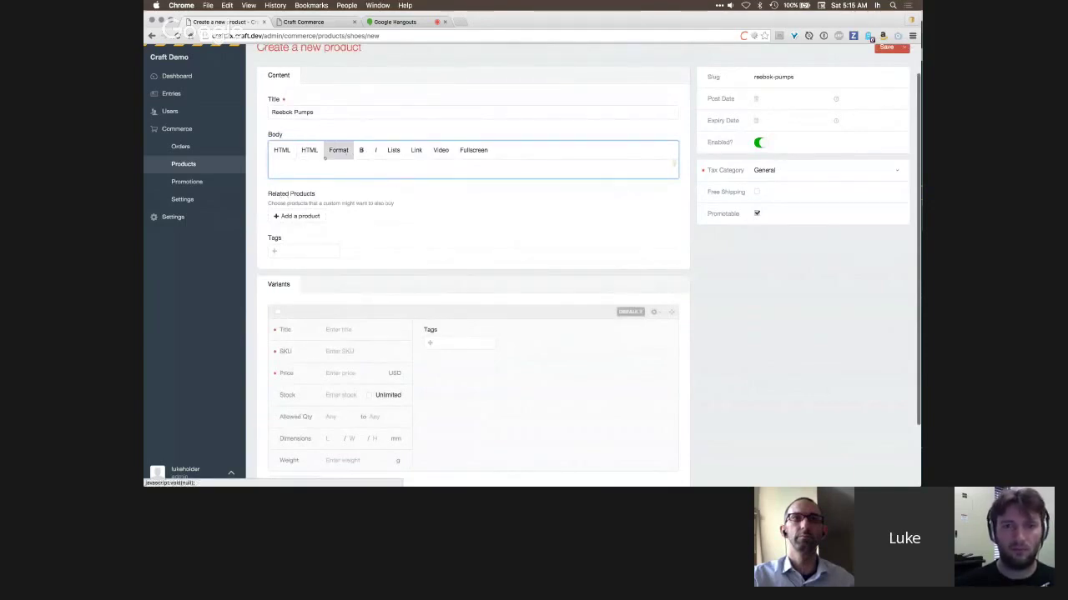
scroll(382, 205, "down", 4)
scroll(385, 207, "down", 1)
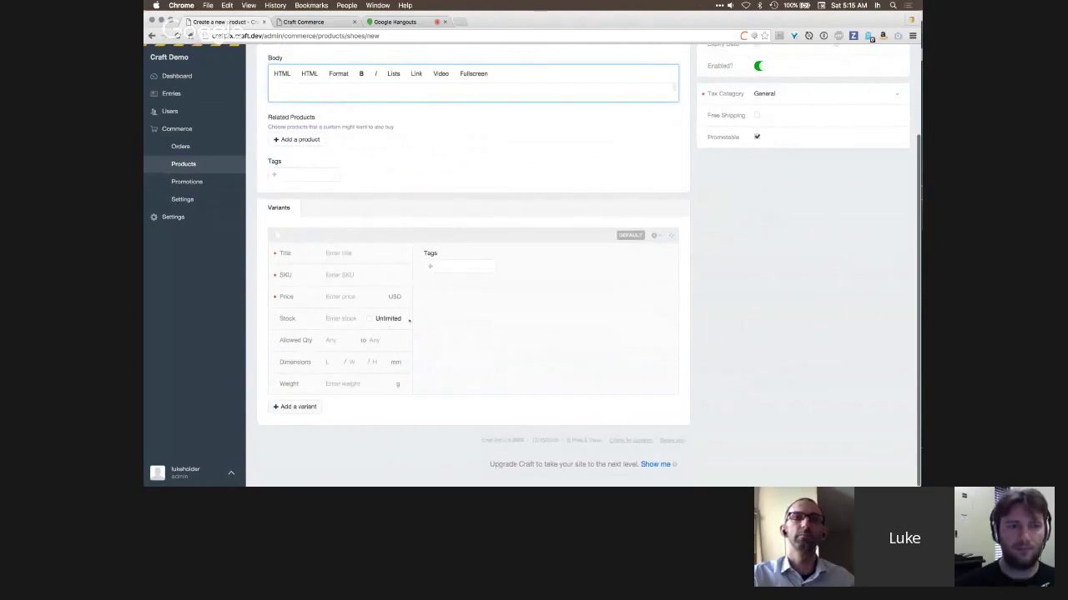
- Fill the first variant: Red Pumps, SKU REDPUMP, 99.99, unlimited stock, 500 g, tag Red
left_click(383, 255)
type("RED")
key("BackSpace")
key("BackSpace")
type("e")
type("d Pump")
type("RE")
type("DPUMP")
key("Tab")
type("99.99")
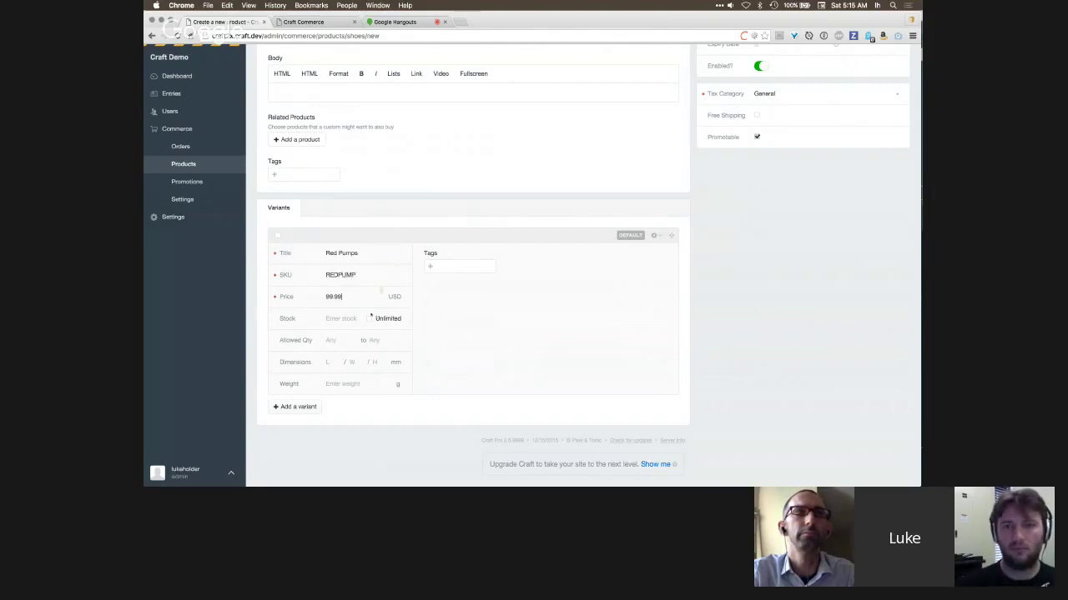
left_click(370, 320)
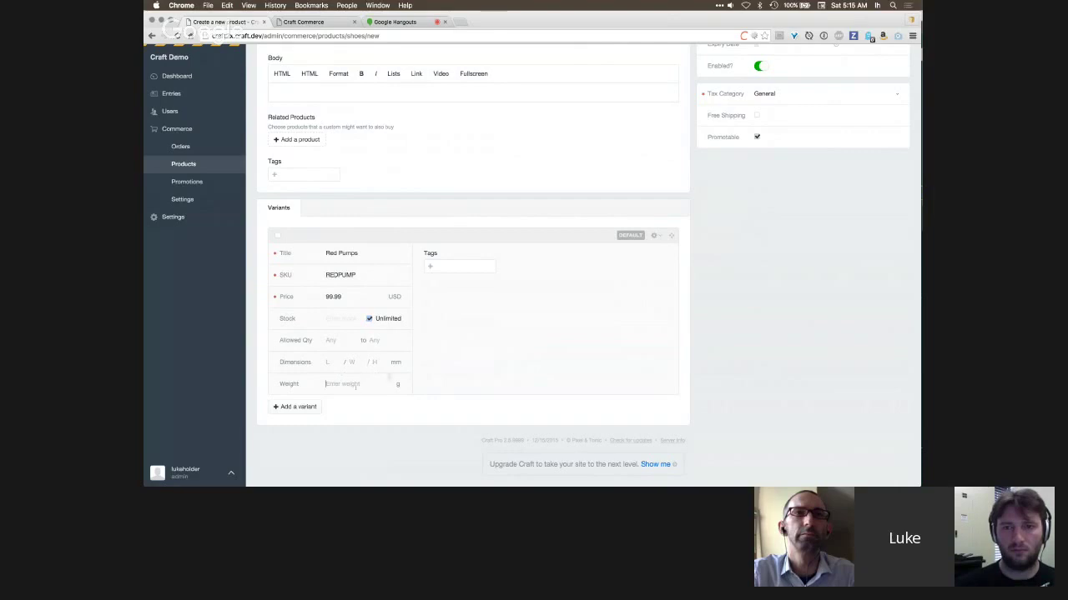
type("500")
scroll(577, 317, "up", 1)
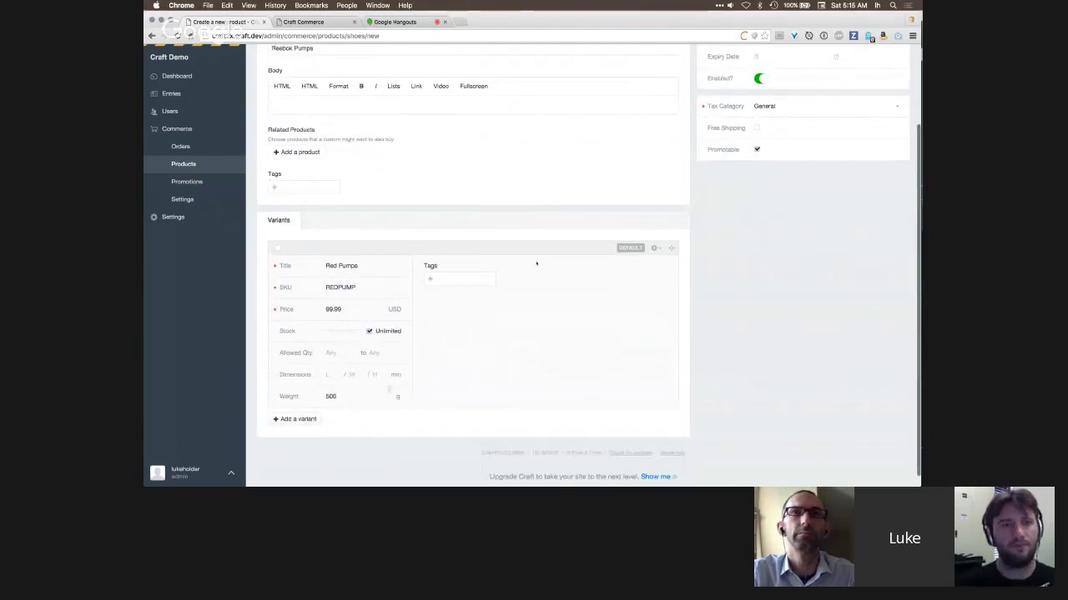
left_click(467, 279)
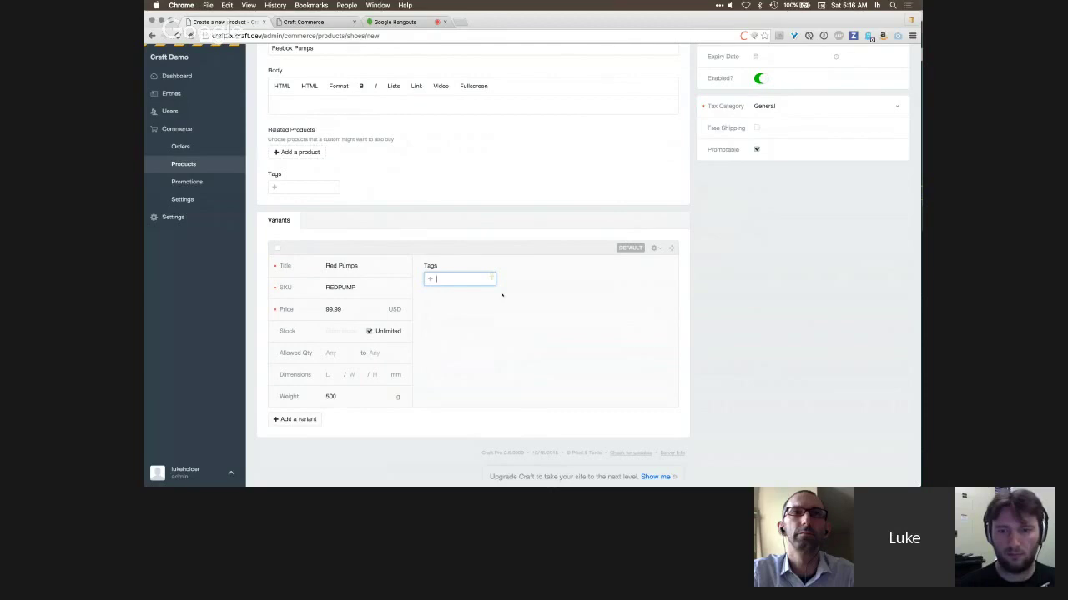
key("Return")
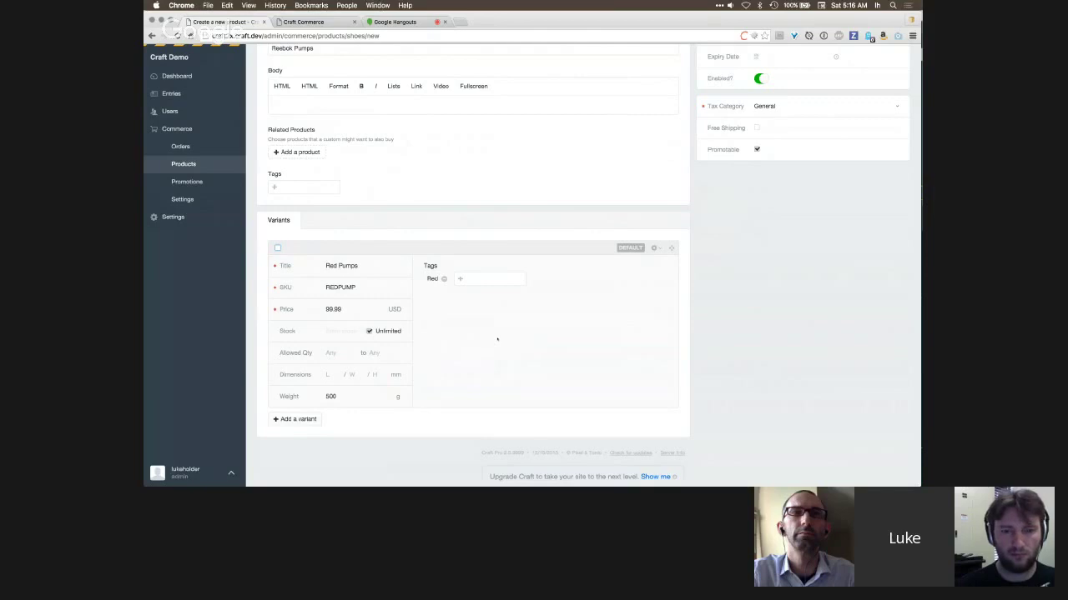
- Add a second variant titled Blue Pumps with SKU BLUEPUMP, price 109.99 and unlimited stock
left_click(296, 418)
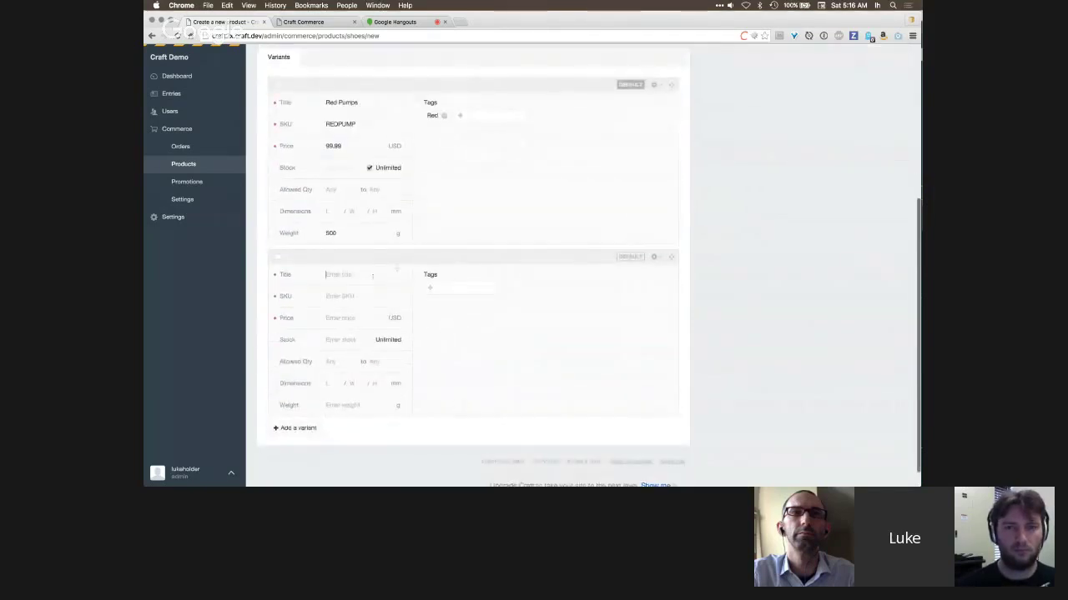
type("Blue PUmp")
key("Tab")
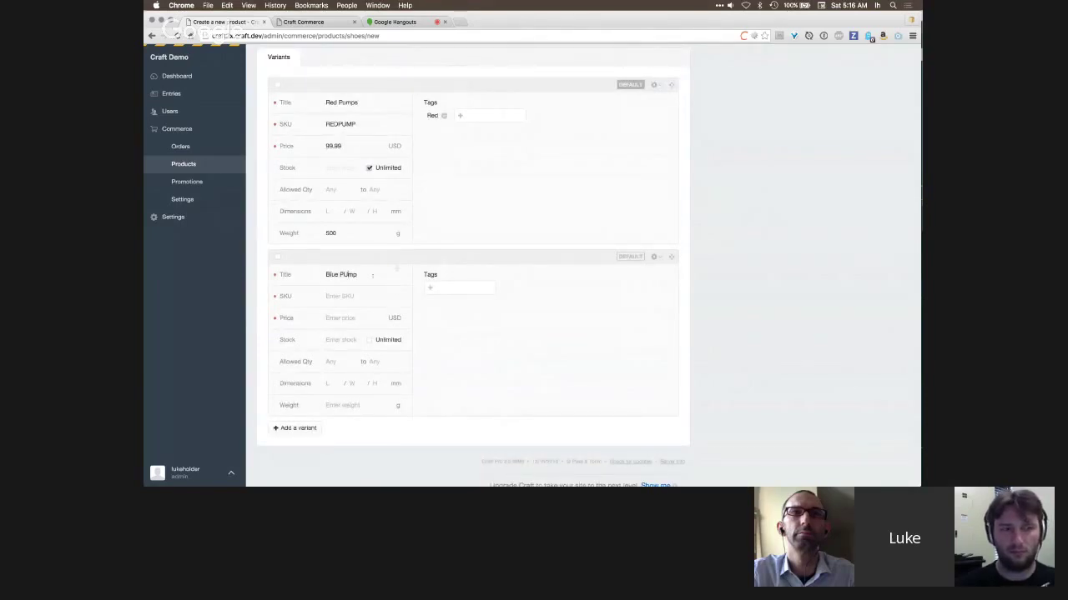
key("BackSpace")
key("BackSpace")
key("BackSpace")
type("ump")
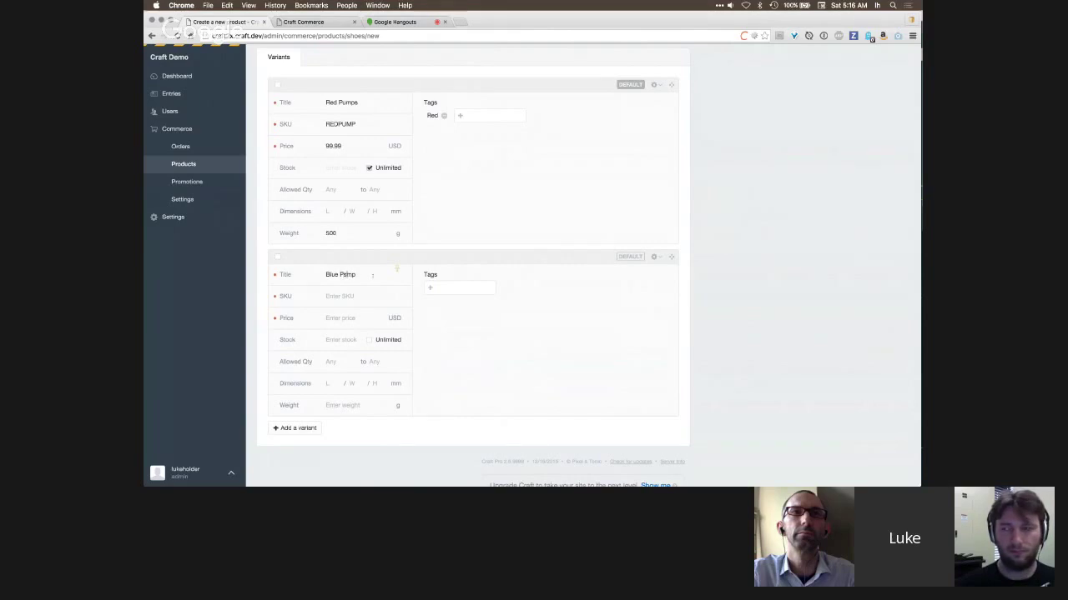
type("s")
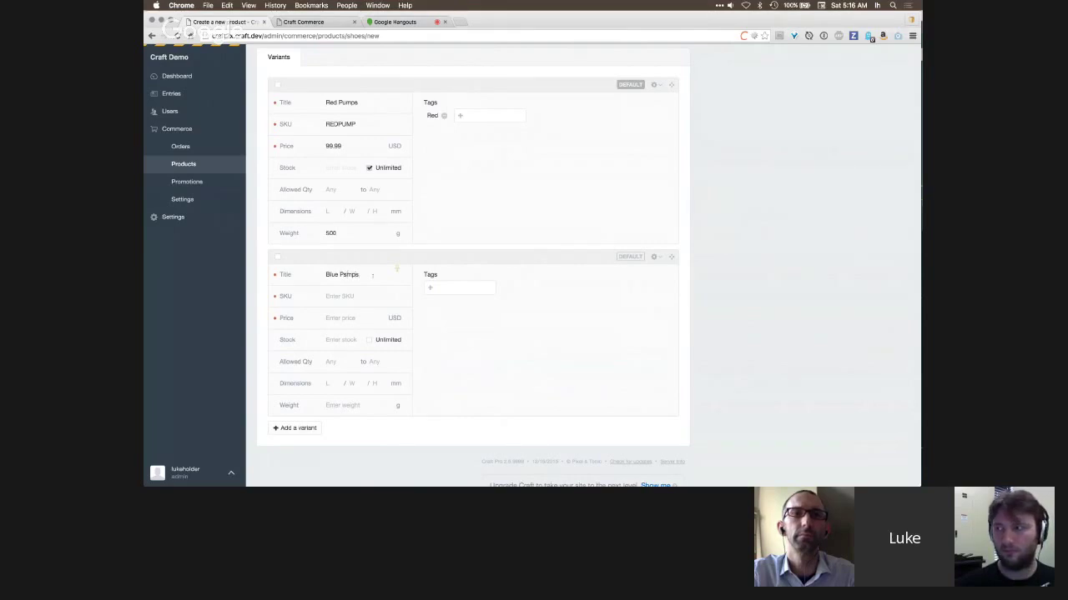
key("Tab")
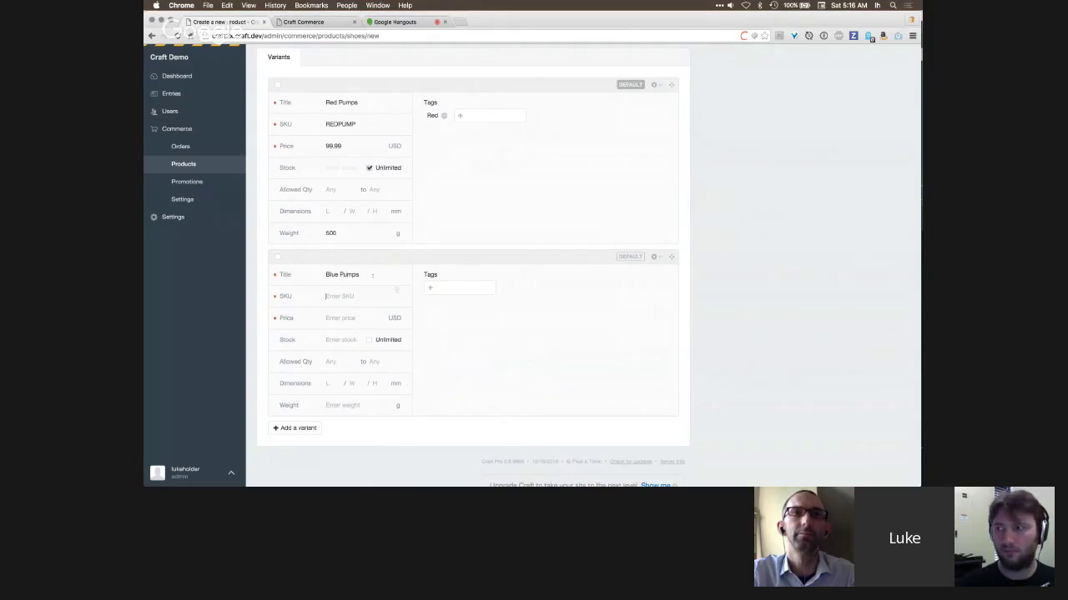
type("BLUEPUMP")
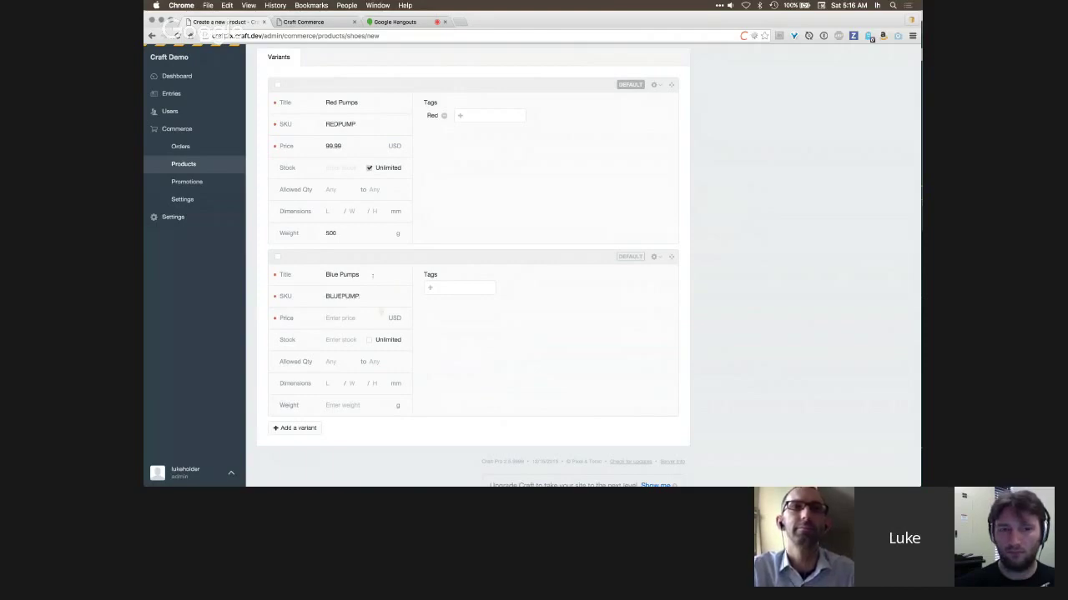
key("Tab")
type("109")
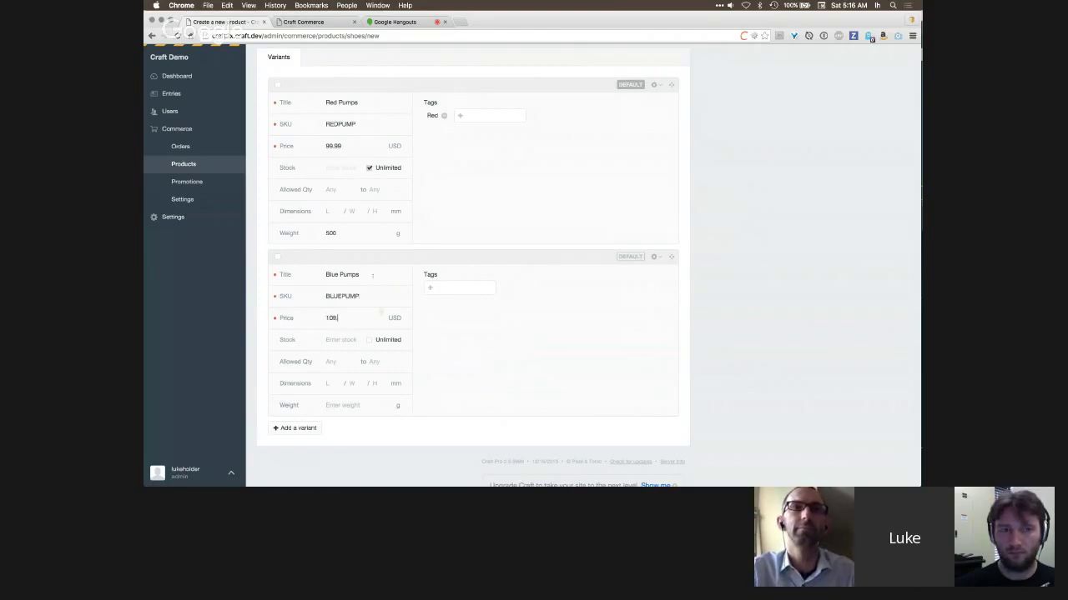
key("Tab")
key("space")
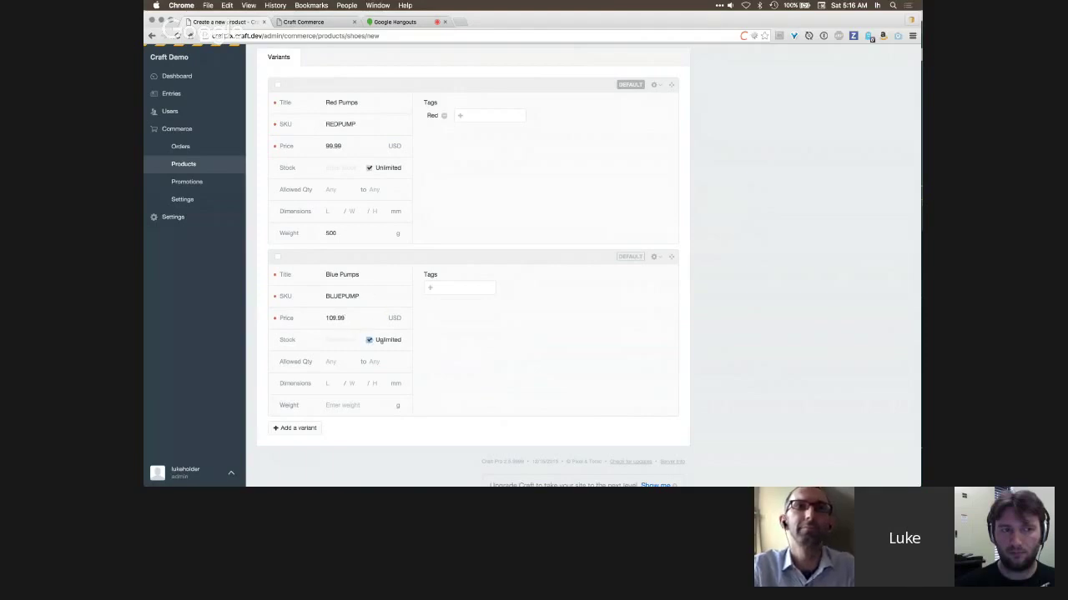
- Tag the Blue Pumps variant with Blue
scroll(409, 350, "up", 1)
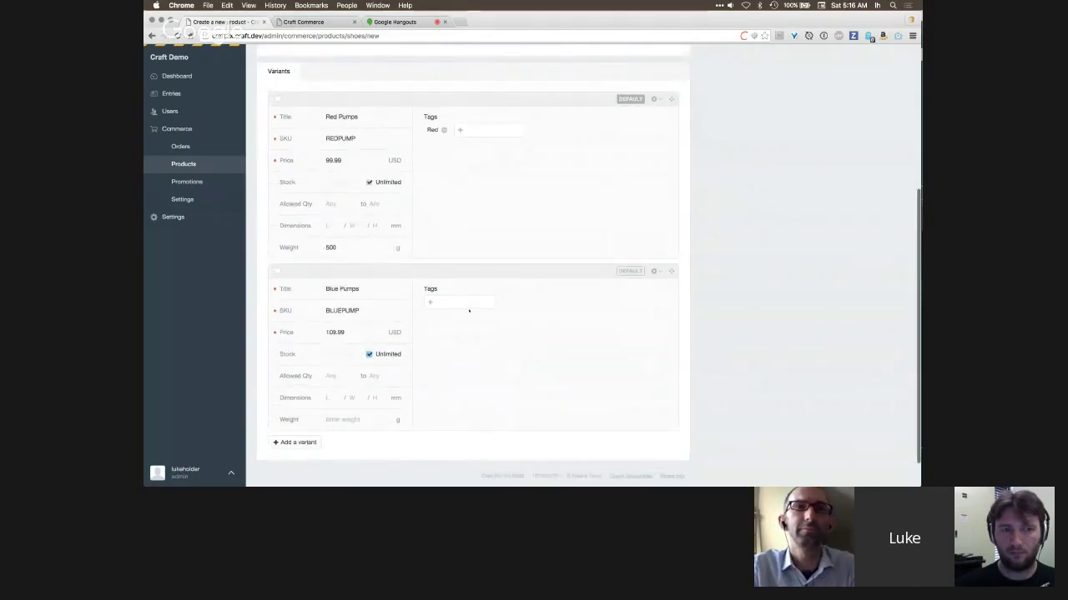
left_click(470, 305)
type("Blue")
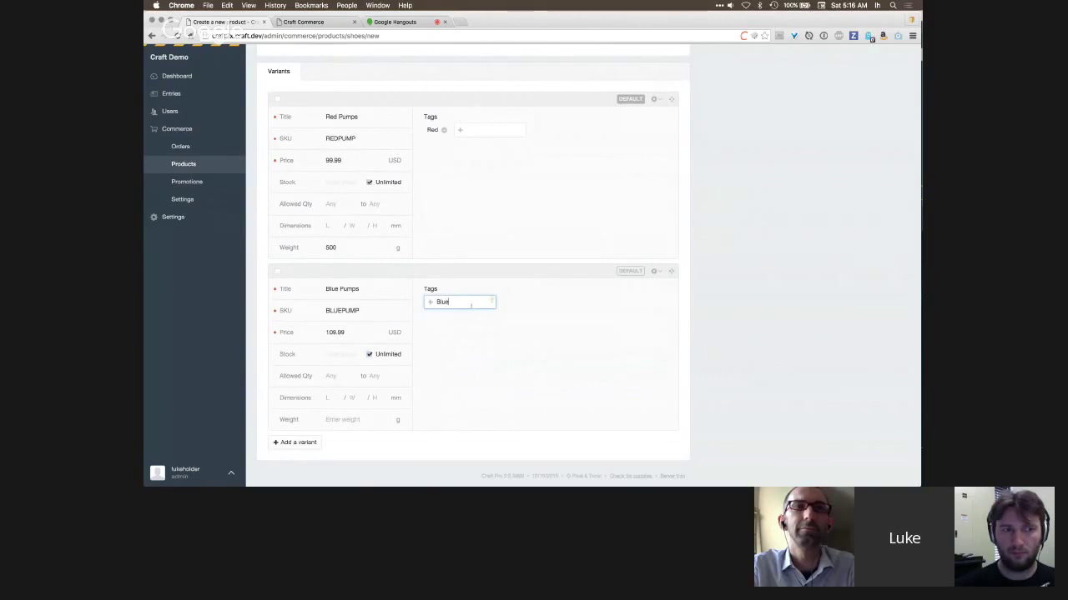
left_click(482, 320)
scroll(569, 319, "up", 4)
scroll(589, 359, "up", 8)
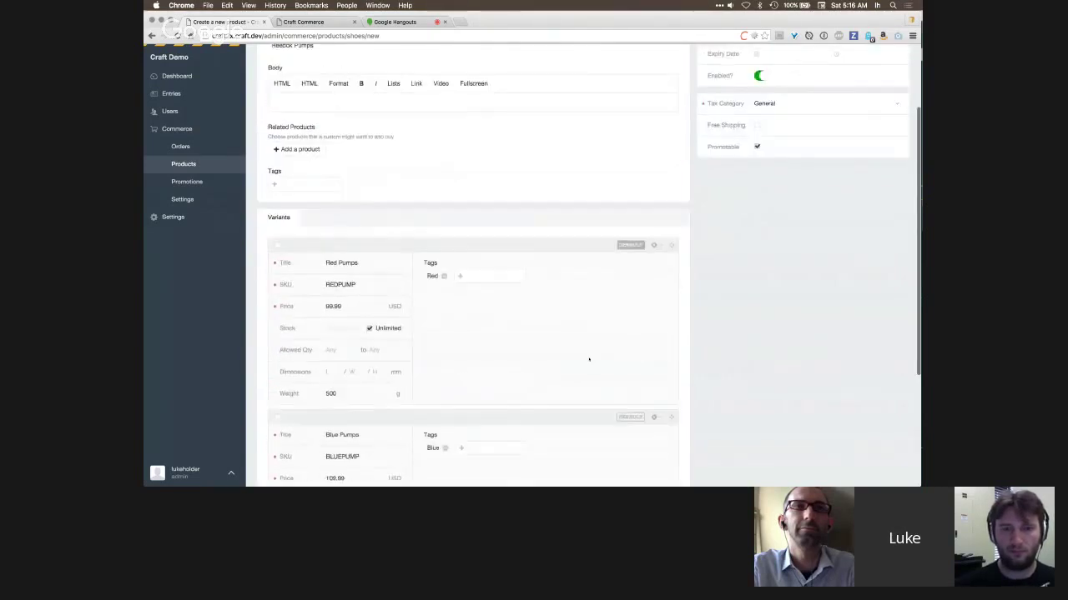
scroll(654, 237, "down", 9)
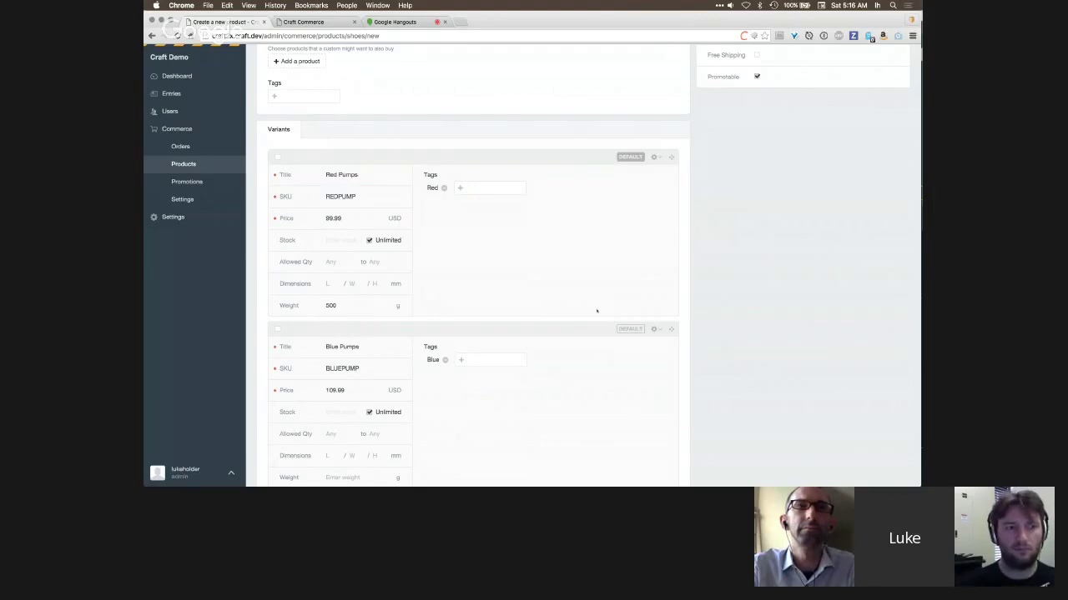
mouse_move(672, 157)
left_mouse_down()
mouse_move(673, 325)
mouse_move(672, 159)
left_mouse_up()
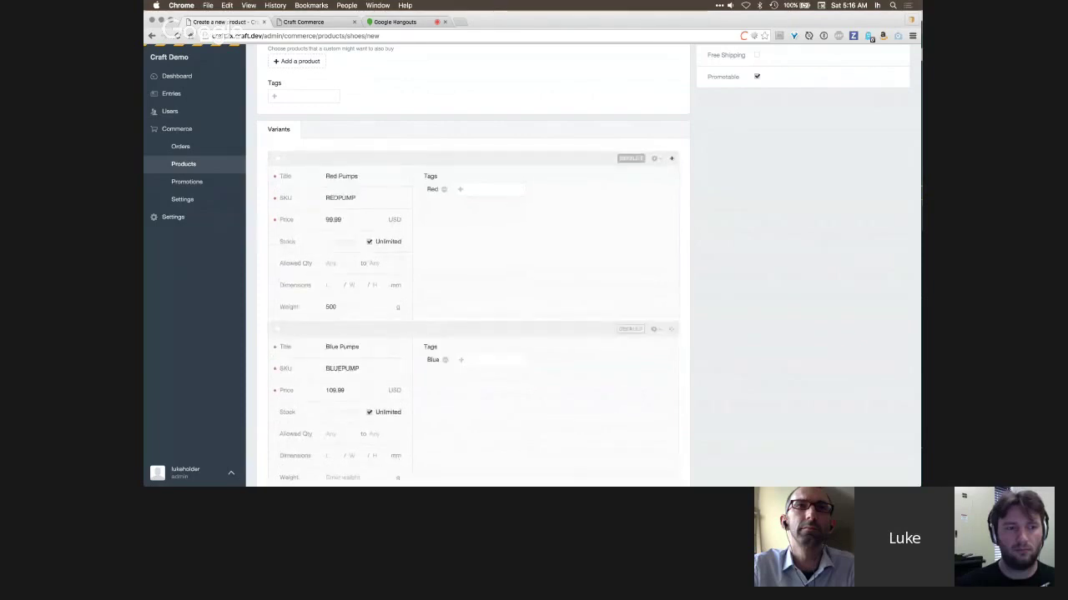
left_click(630, 329)
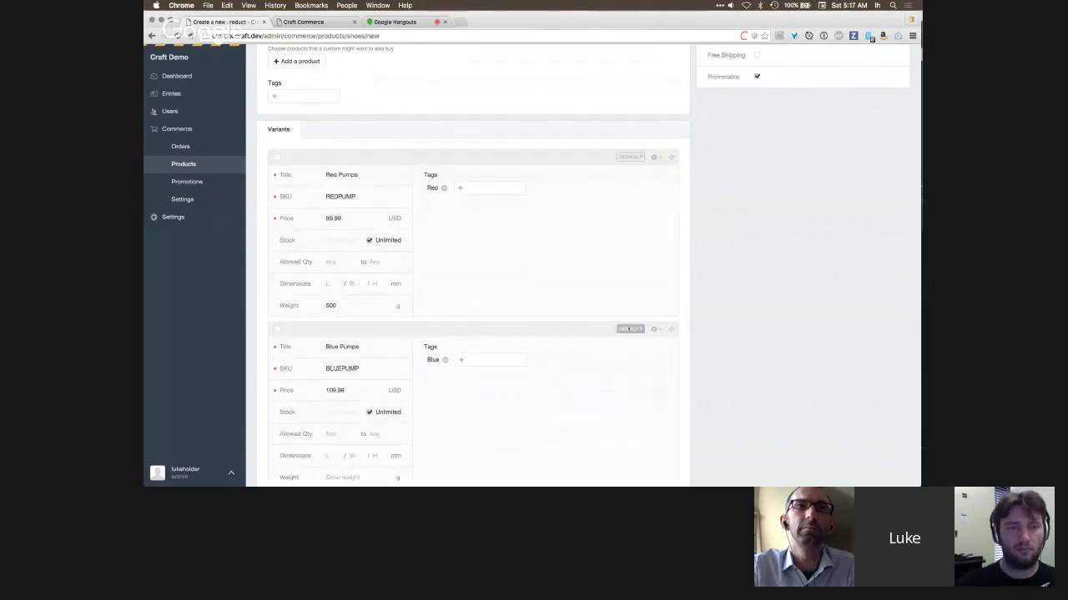
left_click(631, 157)
scroll(622, 142, "up", 3)
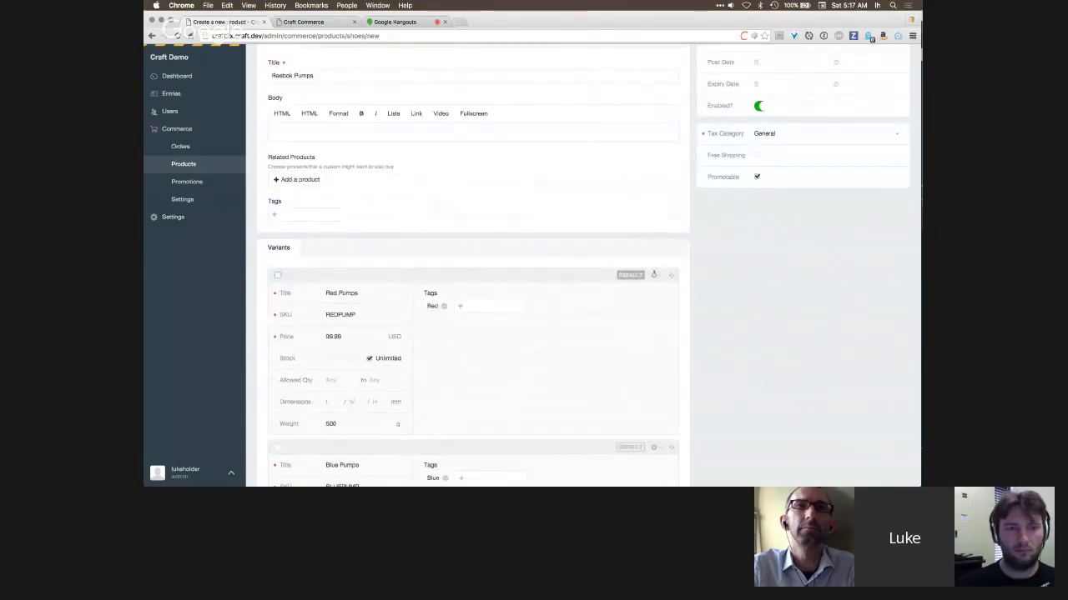
left_click(654, 275)
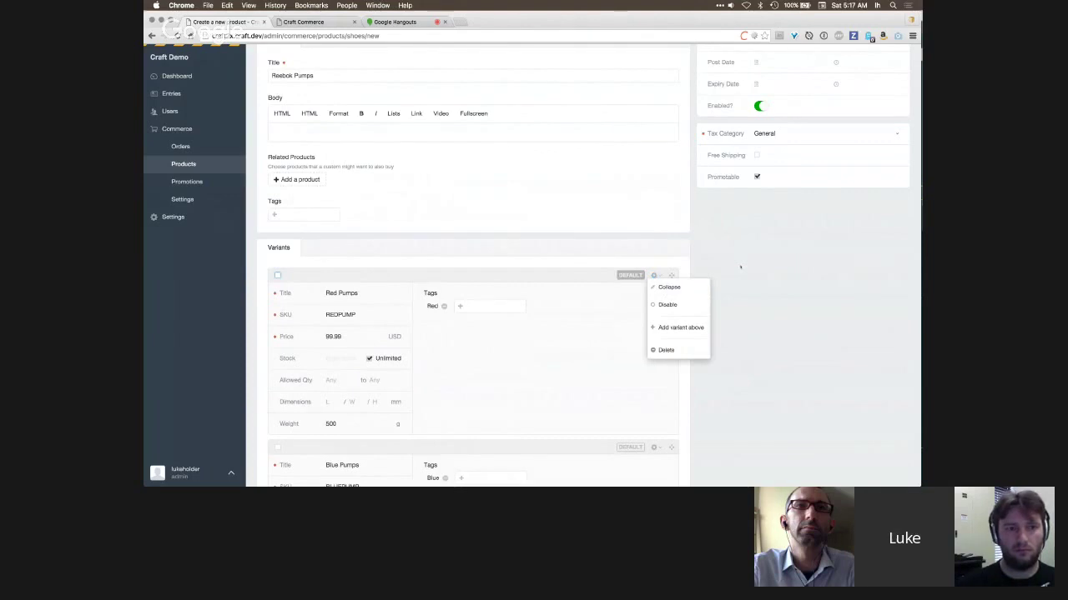
left_click(741, 265)
scroll(742, 264, "up", 2)
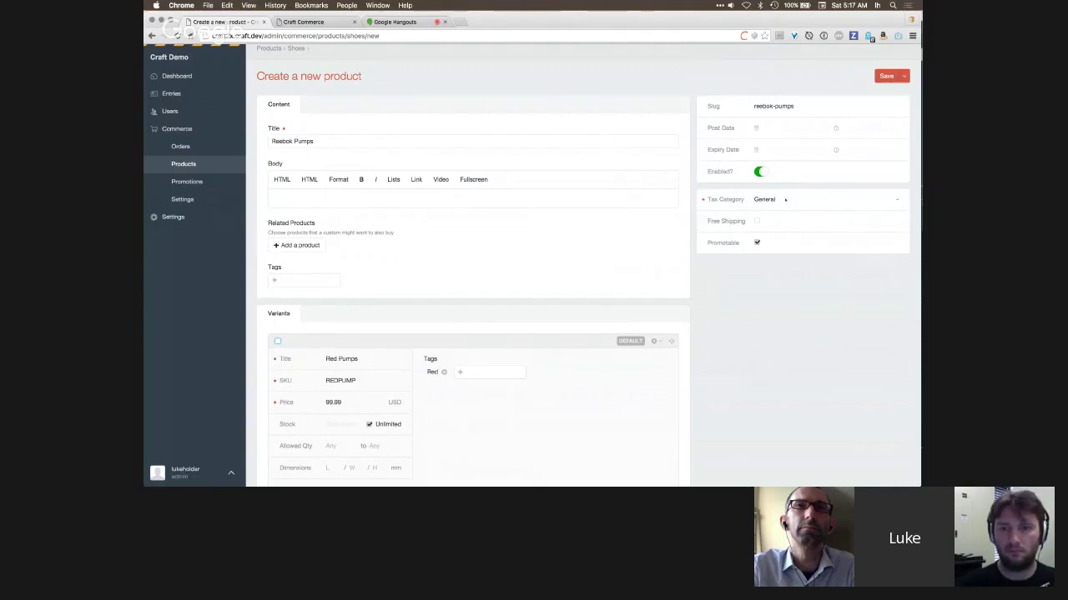
- Keep the General tax category, save Reebok Pumps, and list products of all types
left_click(785, 199)
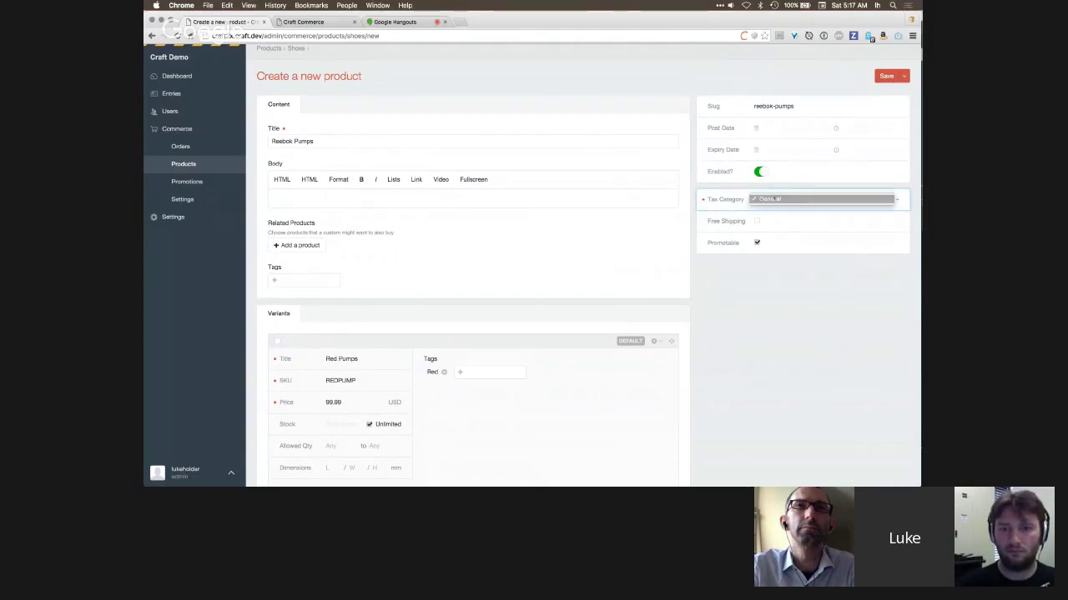
left_click(785, 200)
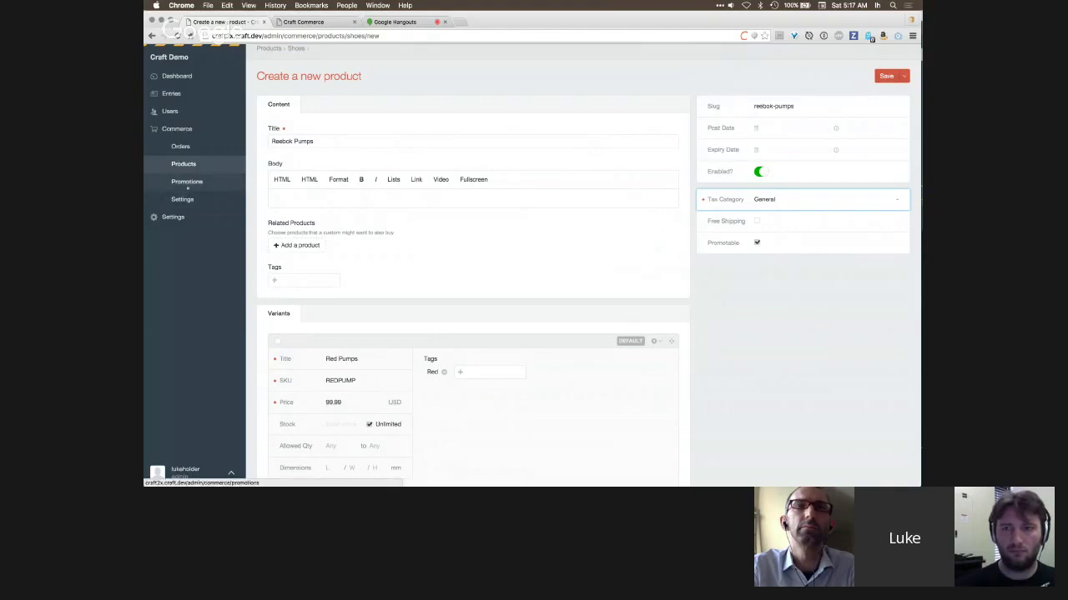
left_click(886, 76)
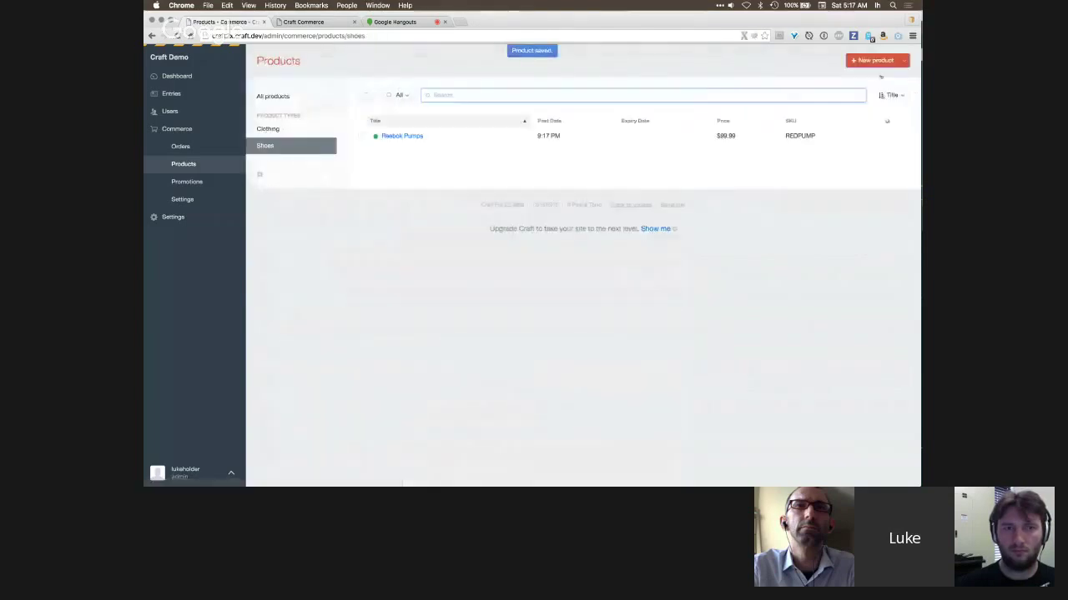
left_click(300, 96)
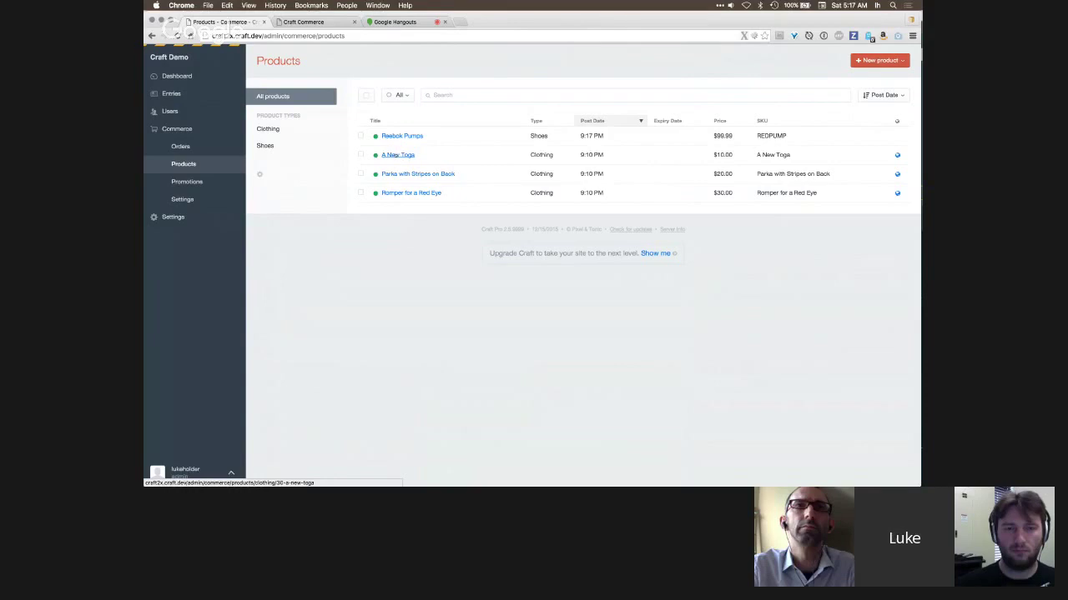
- Re-save A New Toga with SKU A New Toga and open the site homepage in a new tab
left_click(395, 156)
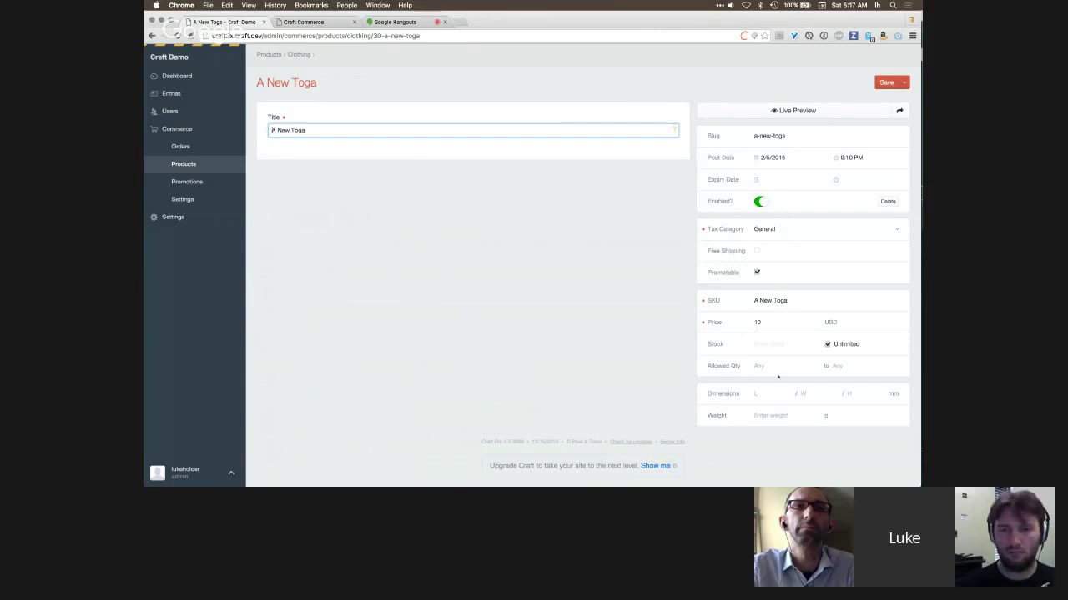
left_click_drag(787, 300, 754, 301)
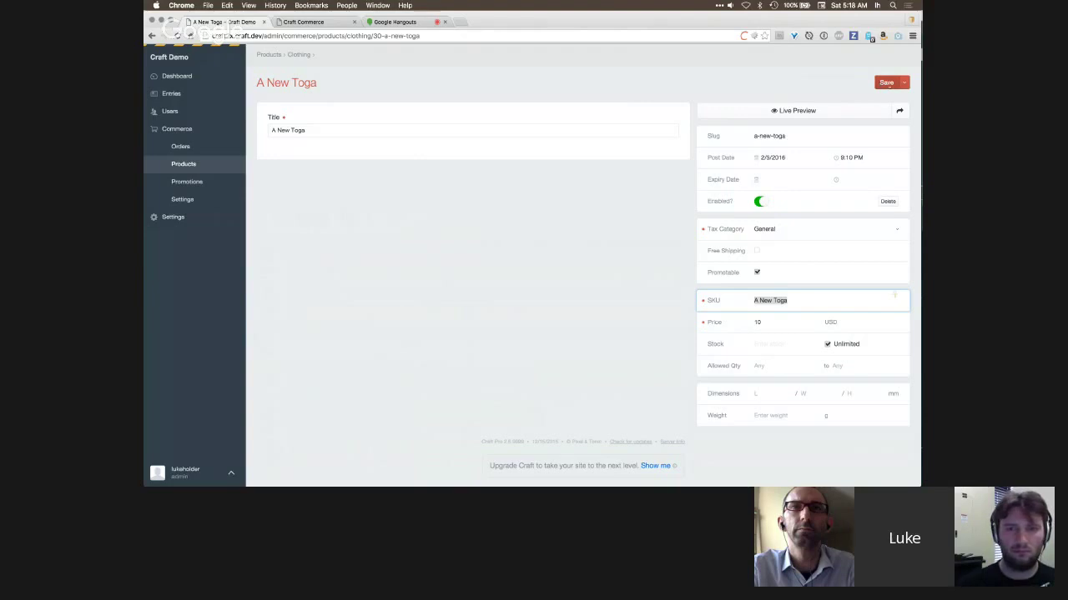
left_click(887, 83)
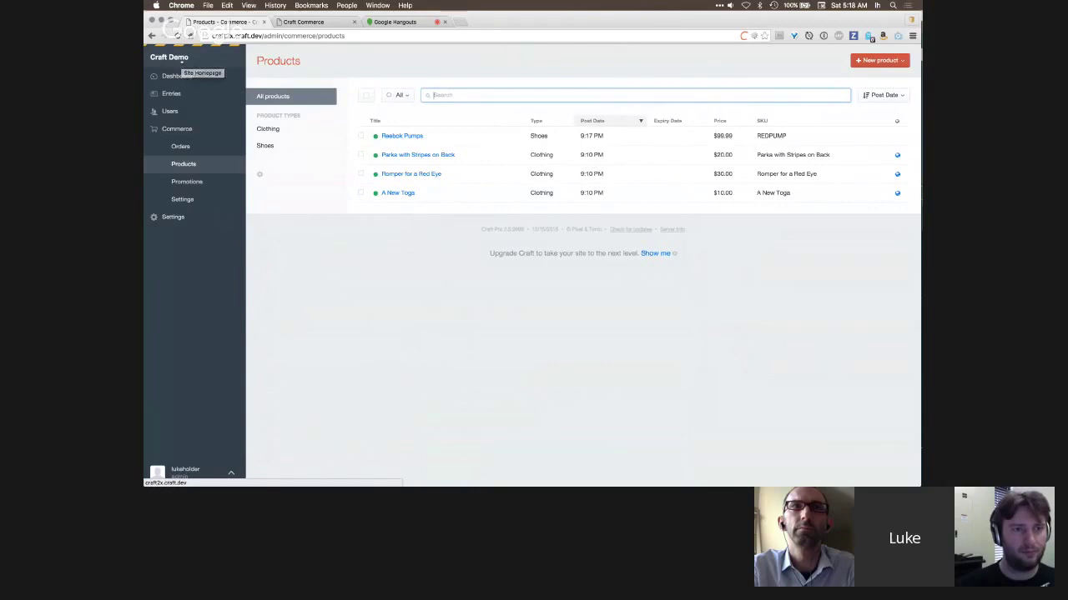
left_click(192, 57)
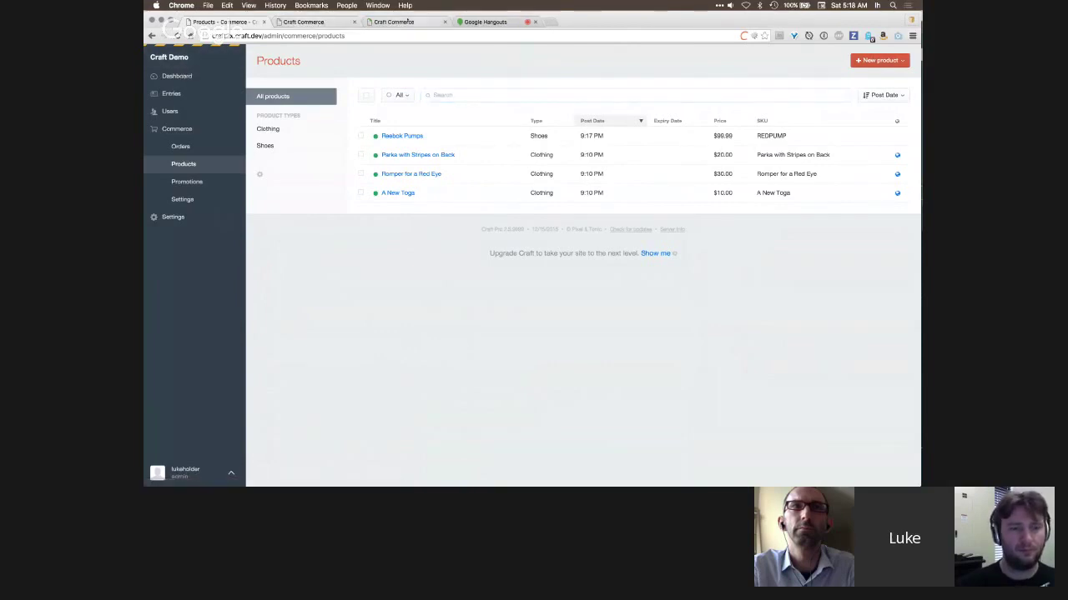
- Add the Reebok Pumps Blue Pumps variant ($109.99) to the storefront cart
left_click(323, 22)
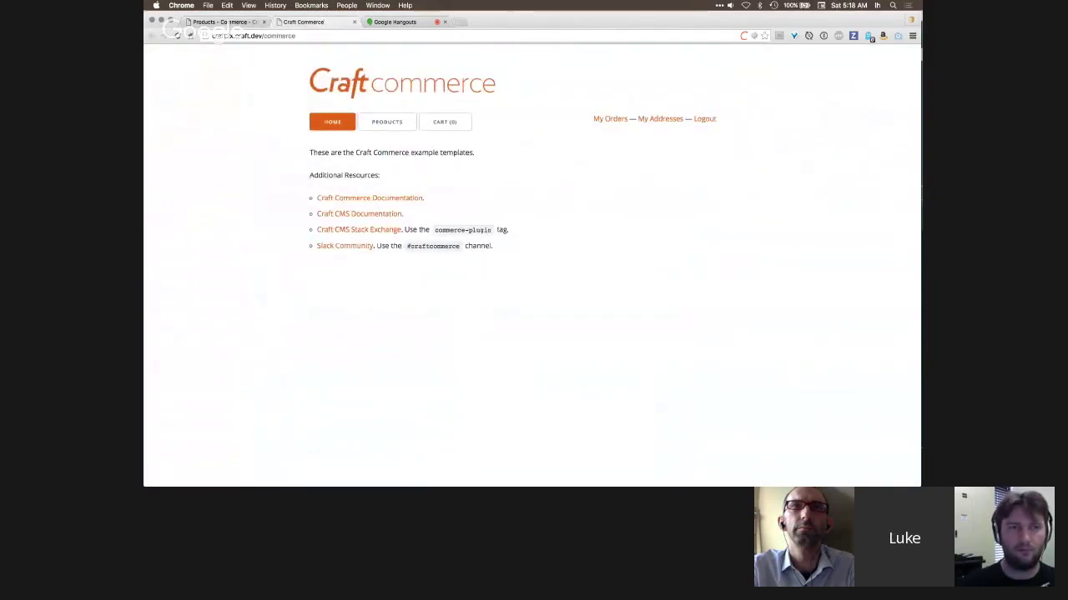
left_click(392, 123)
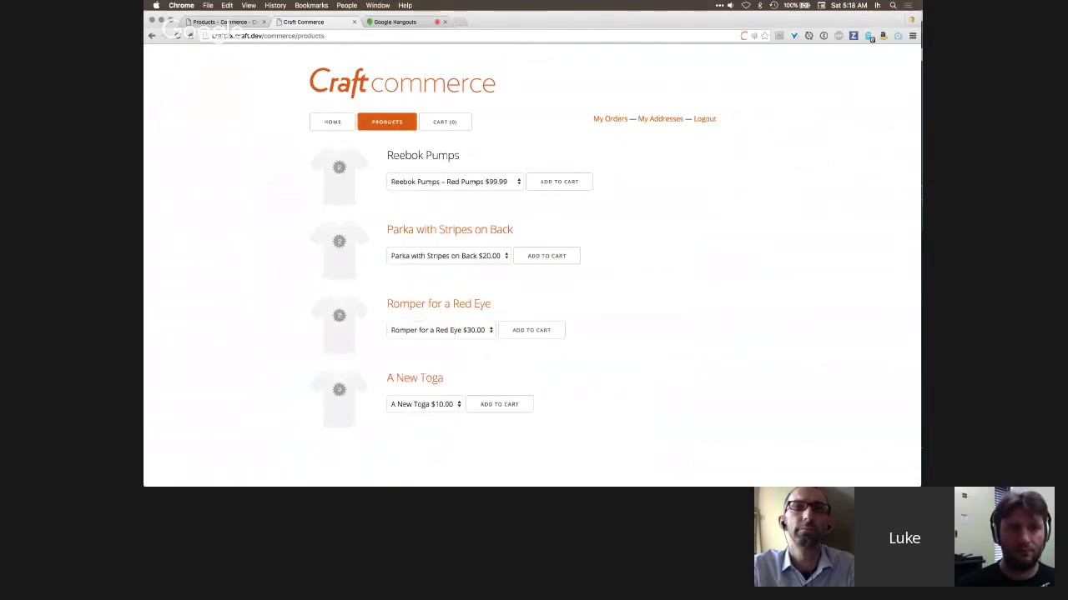
left_click(454, 182)
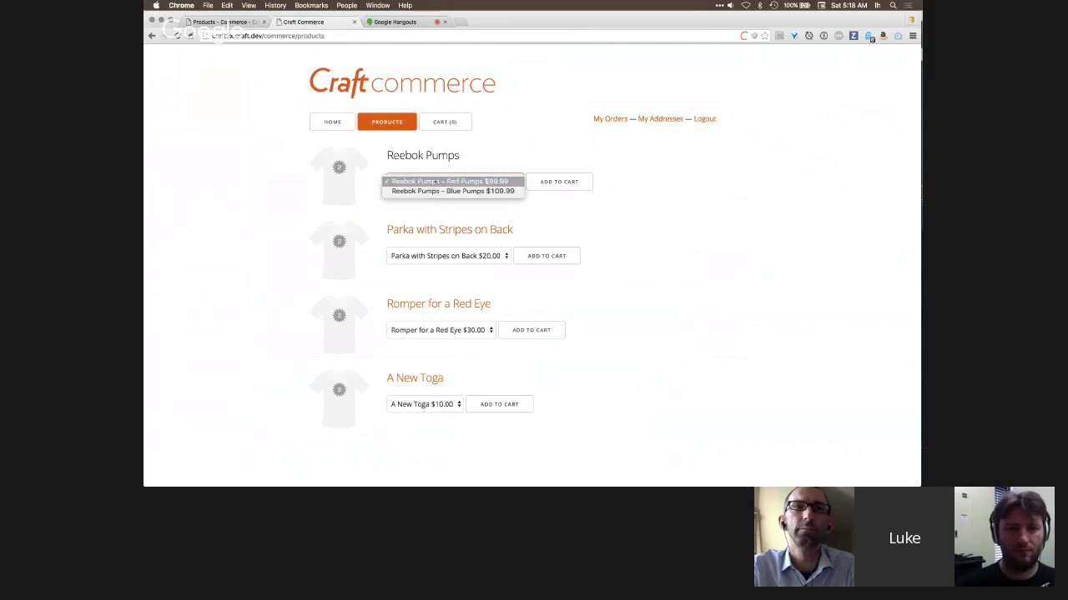
left_click(458, 191)
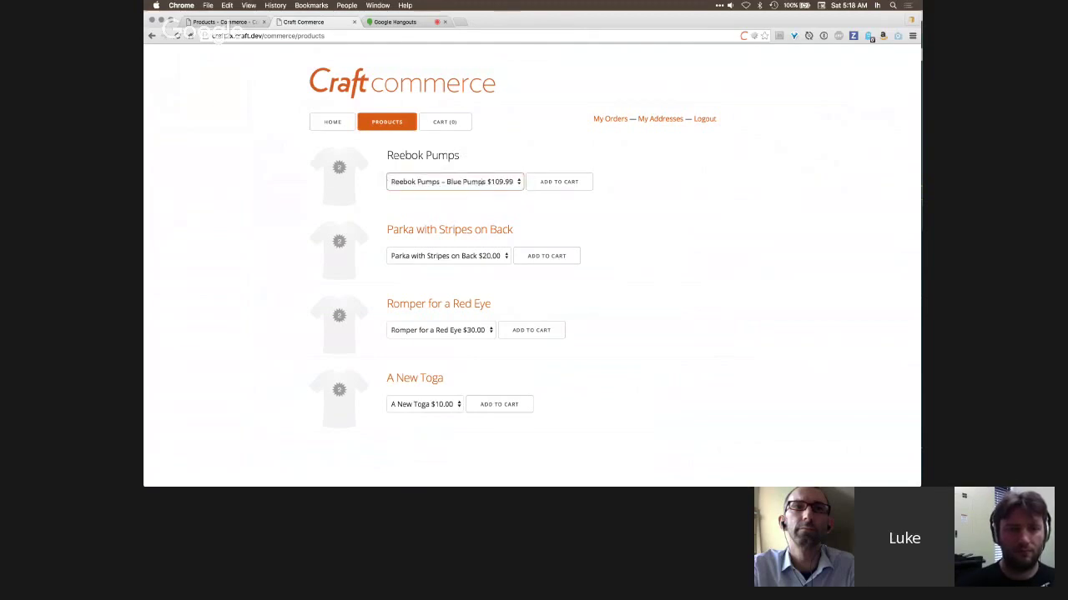
left_click(572, 185)
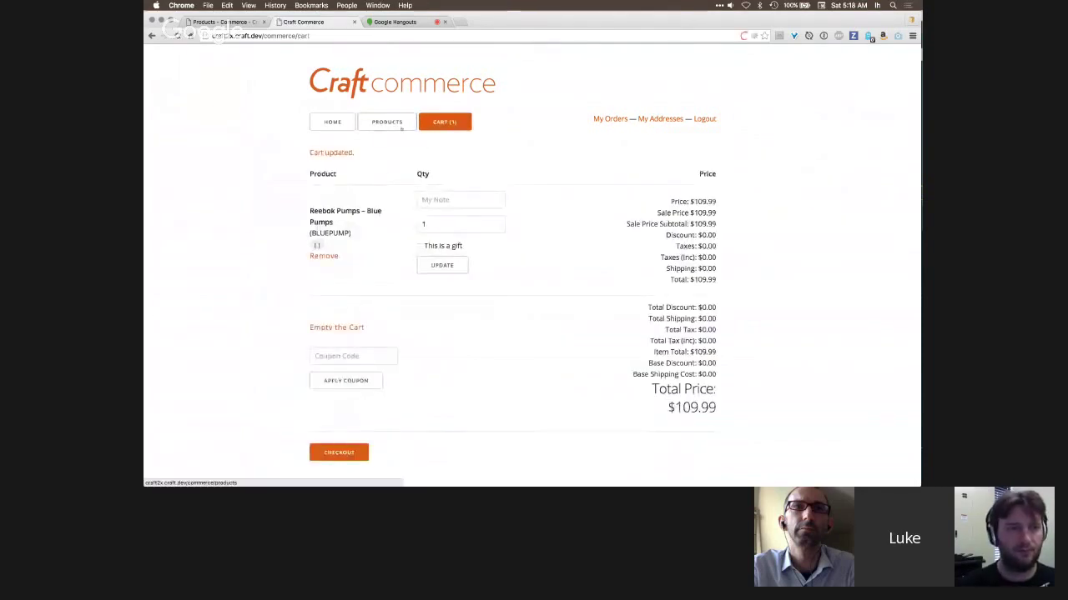
left_click(401, 126)
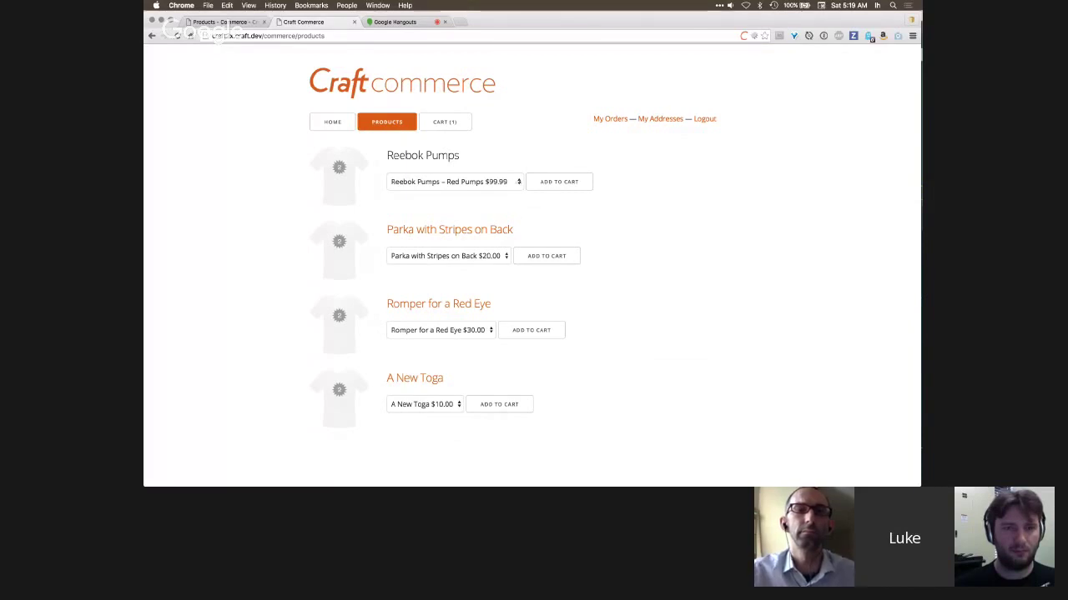
- Check the cart contents, then go back to the product list
left_click(536, 181)
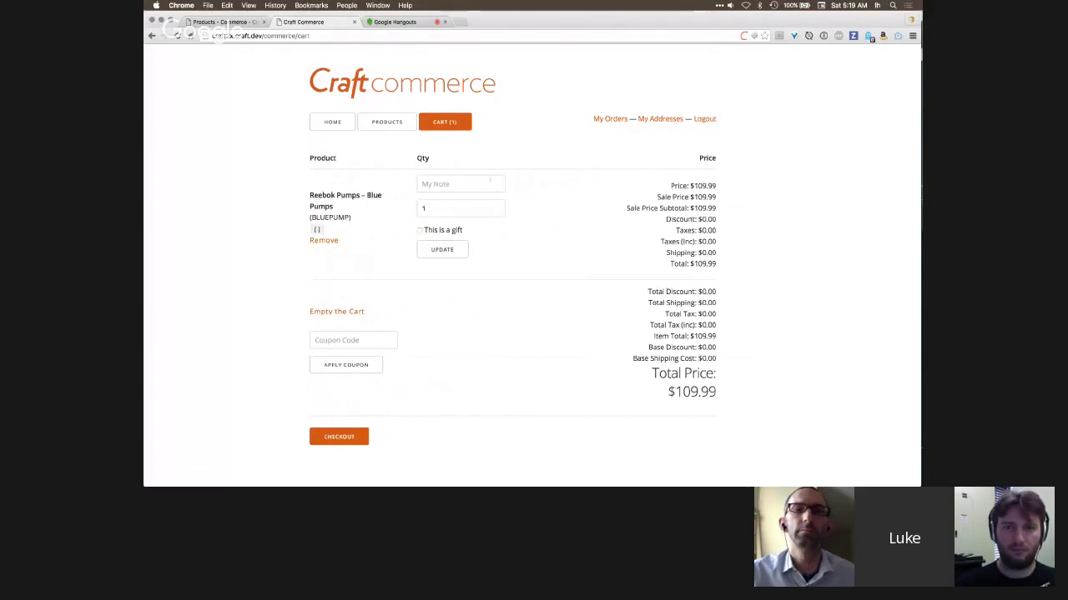
left_click(388, 122)
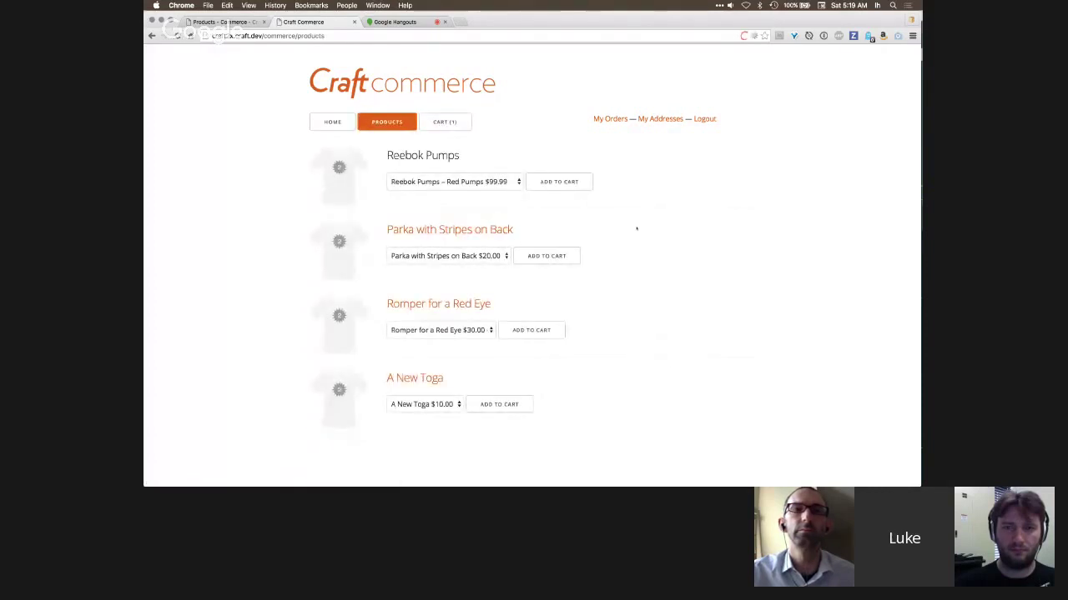
key("super+Tab")
key("super+Tab")
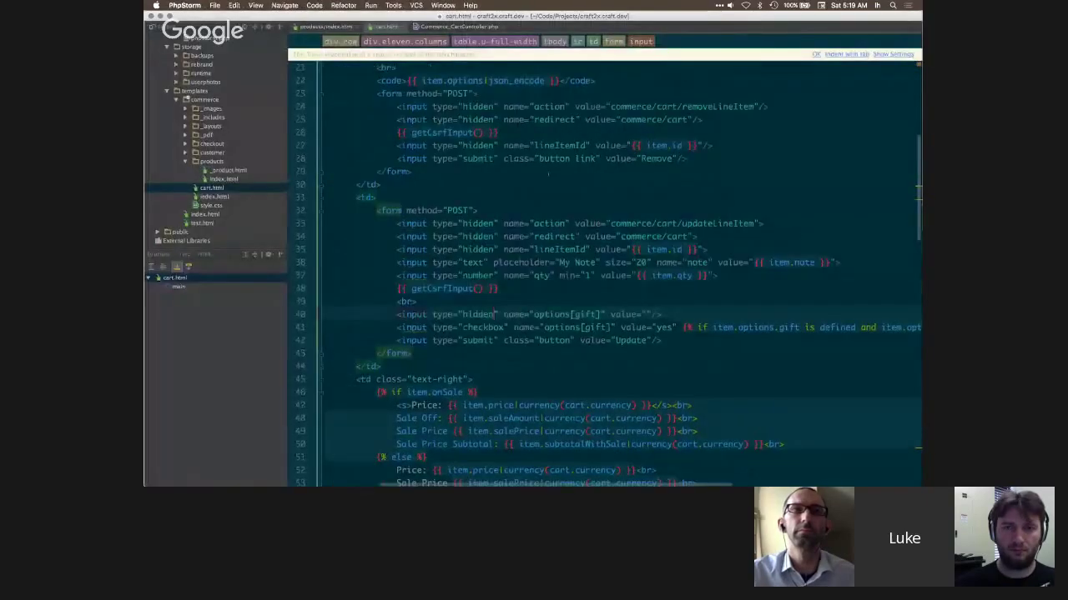
- Show the product for loop opening on line 4 of products/index.html
key("super+shift+bracketleft")
scroll(605, 286, "left", 3)
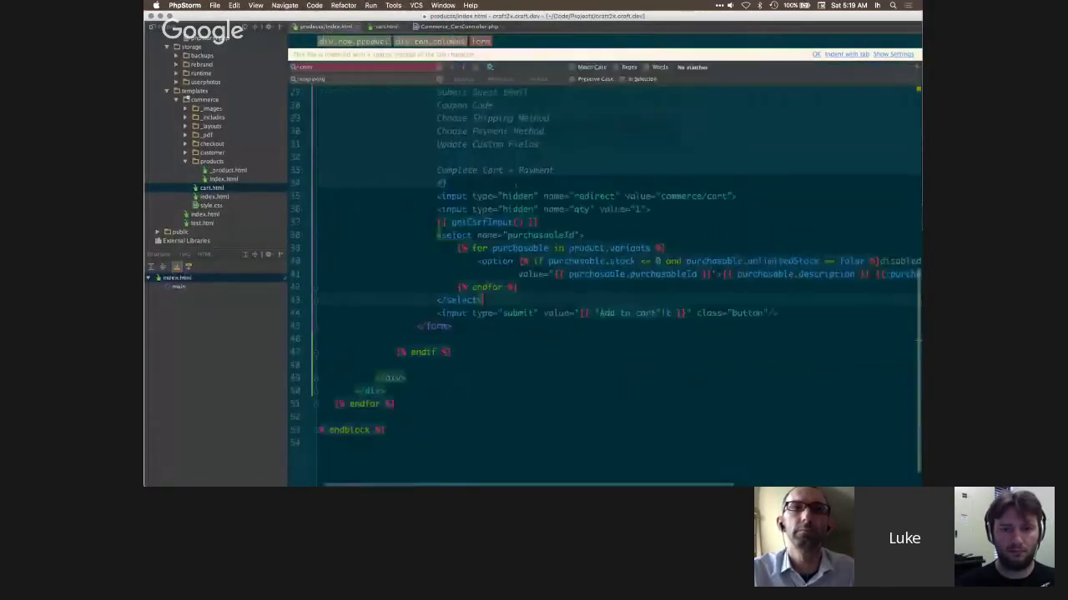
scroll(604, 286, "up", 10)
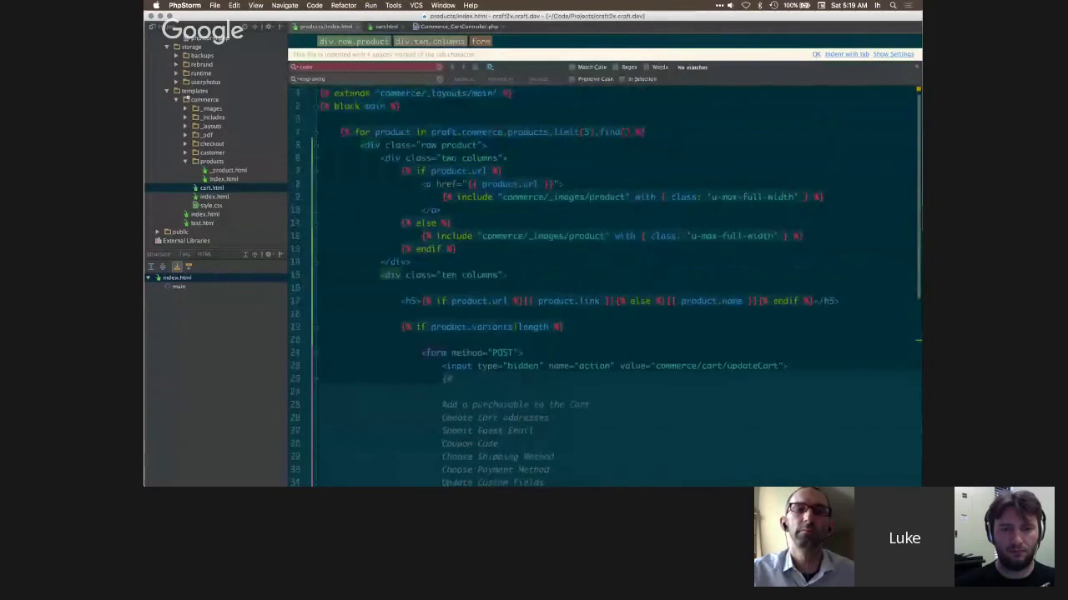
left_click(552, 118)
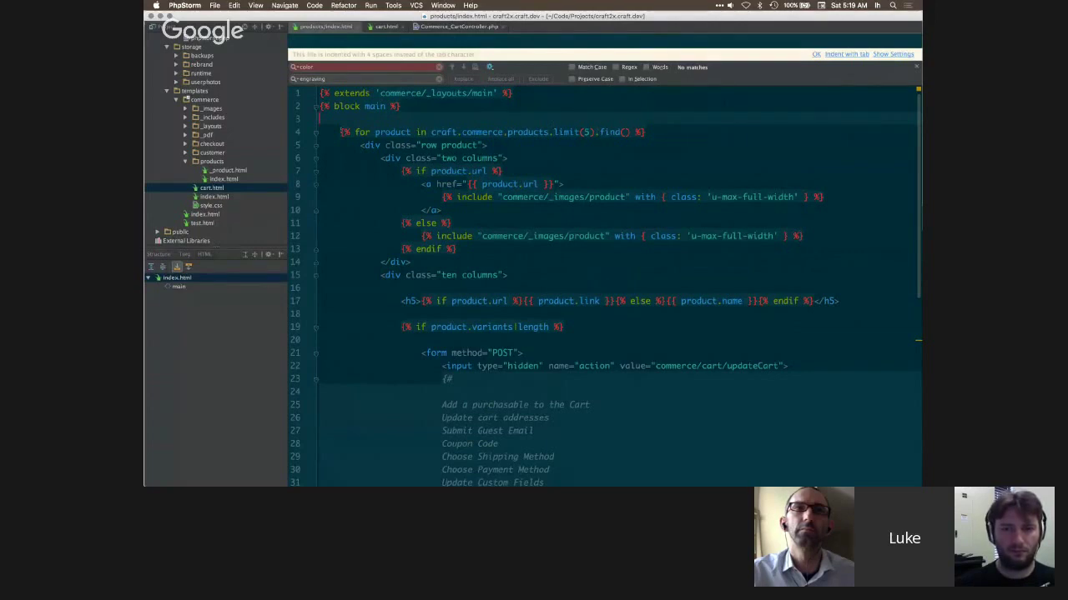
left_click_drag(341, 132, 376, 132)
left_click(396, 122)
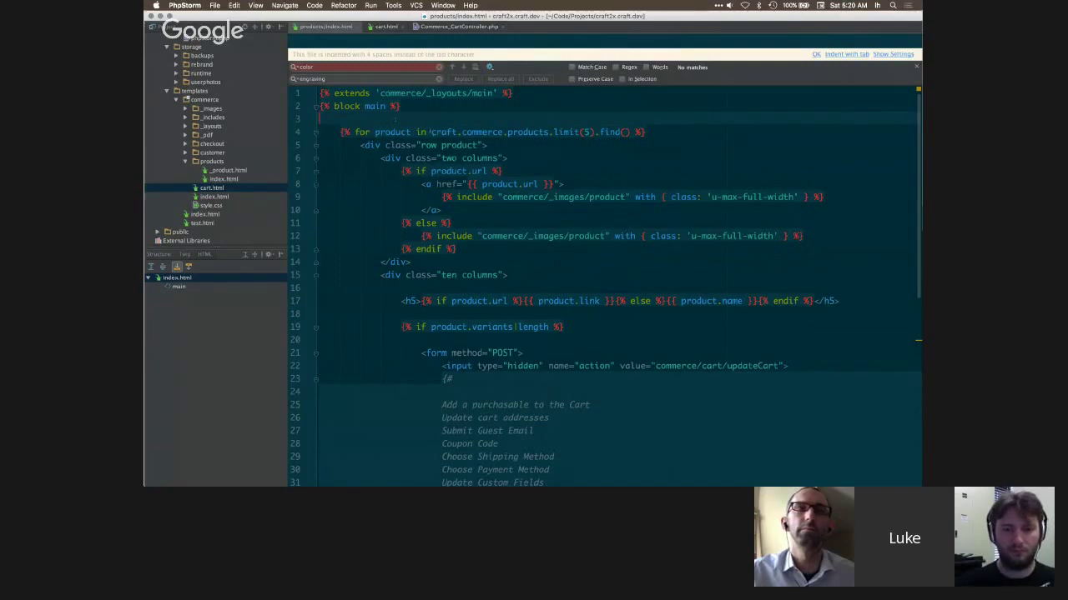
- Point out the craft. product query and its limit(5) on line 4
left_click(430, 131)
left_click_drag(430, 132, 462, 131)
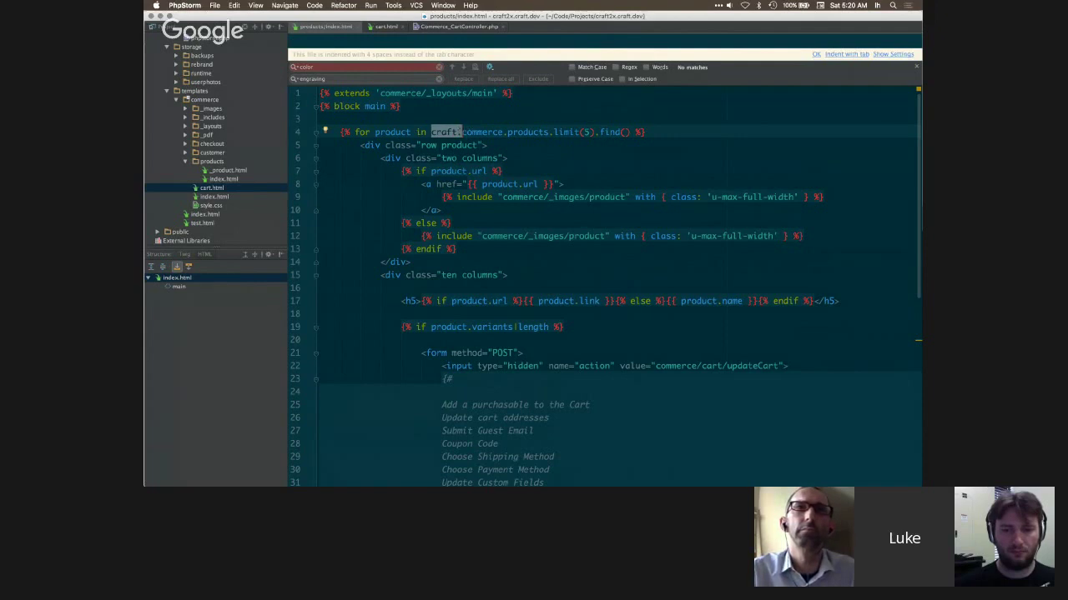
left_click(506, 132)
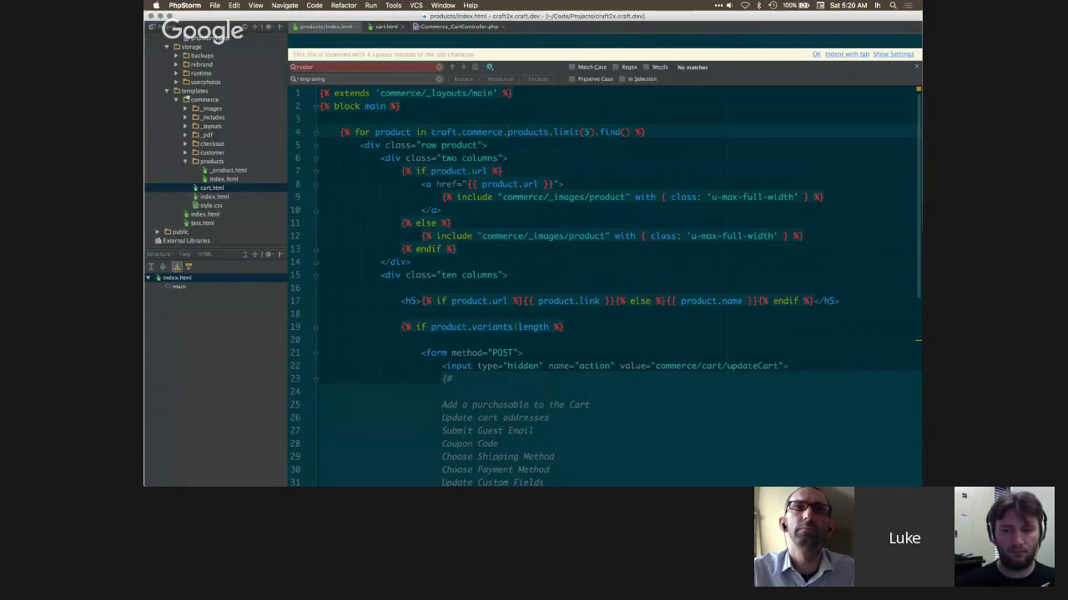
left_click_drag(553, 131, 595, 132)
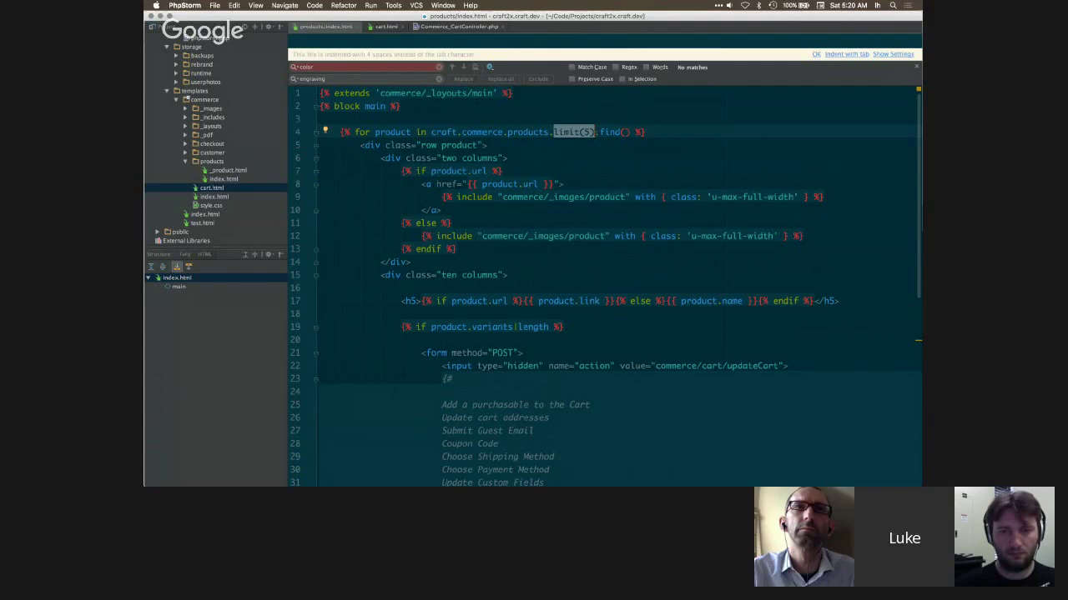
left_click(595, 131)
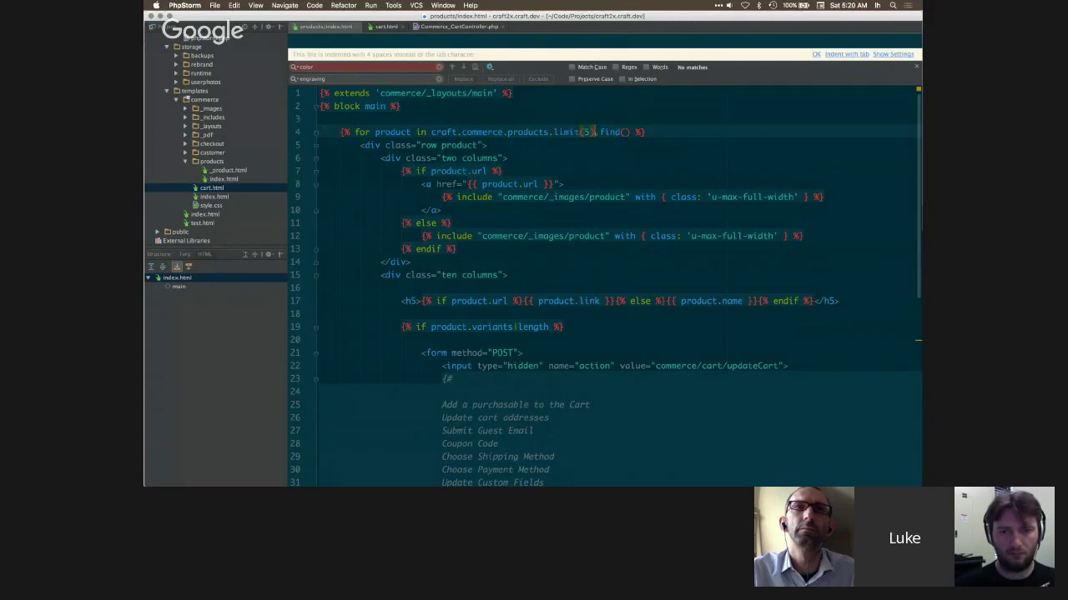
left_click_drag(553, 132, 594, 132)
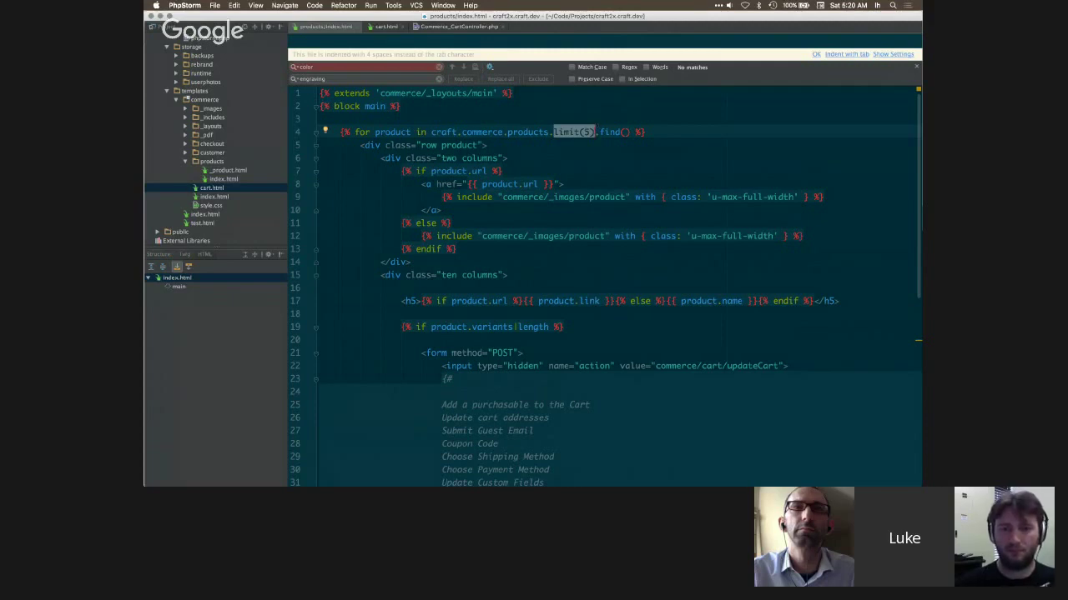
left_click(591, 132)
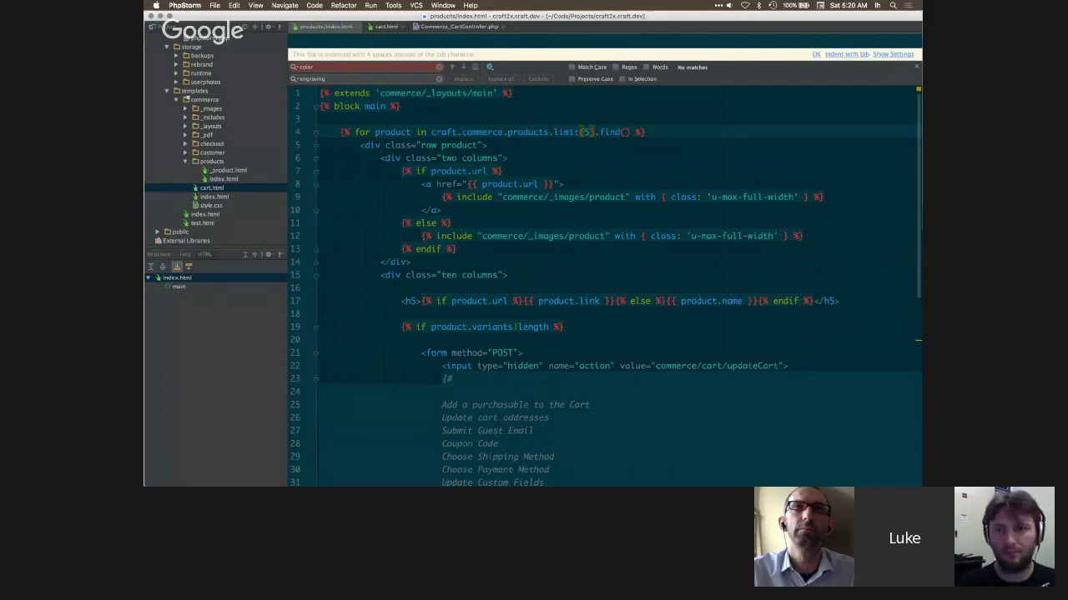
- Replace limit(5) with a type filter, save the template, and reload the storefront
key("shift+Left")
key("shift+Left")
key("shift+Left")
key("shift+Left")
key("shift+Left")
type("type")
key("Right")
key("shift+Right")
key("BackSpace")
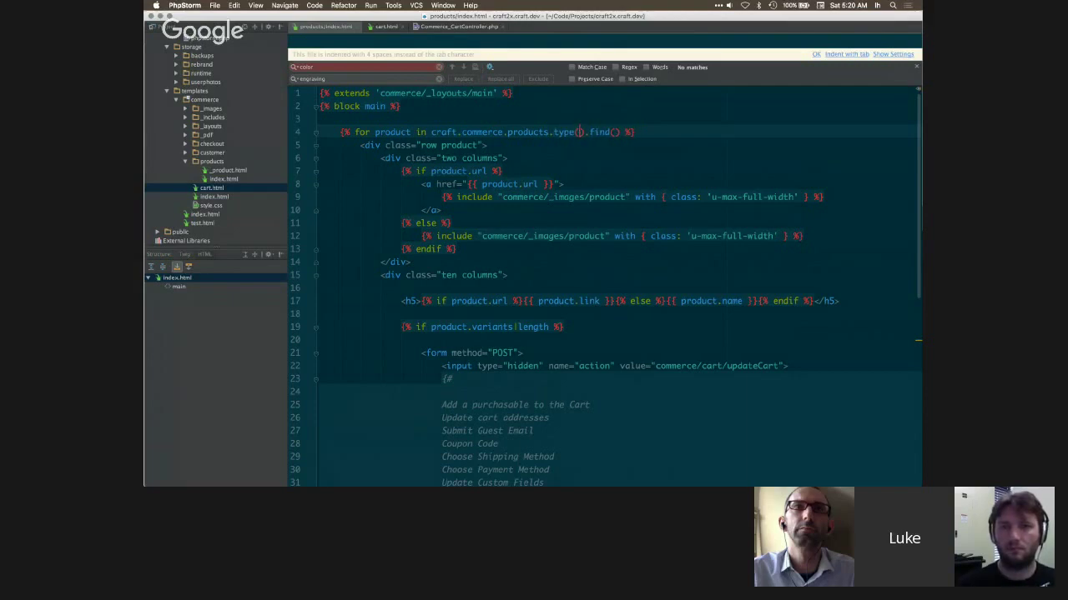
key("Return")
key("ctrl+z")
type("'")
type("\"")
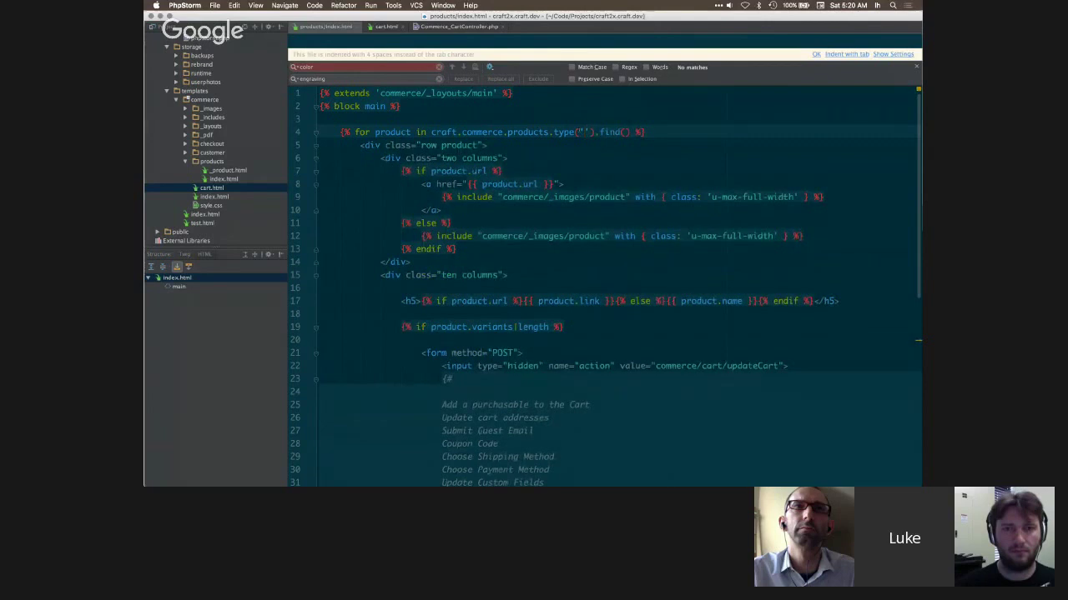
type("brand")
key("super+s")
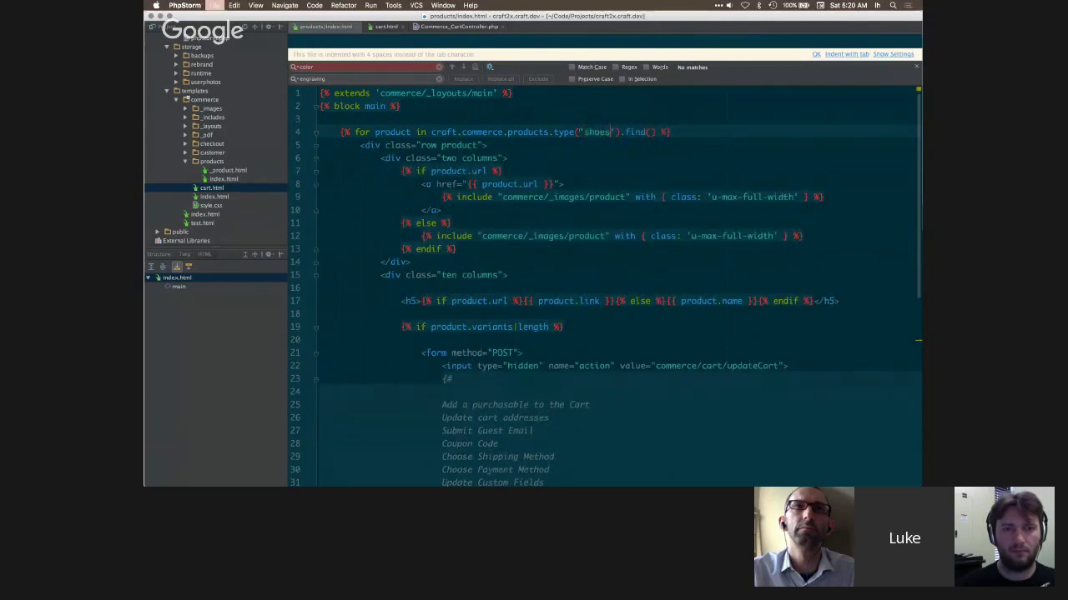
key("super+Tab")
key("super+r")
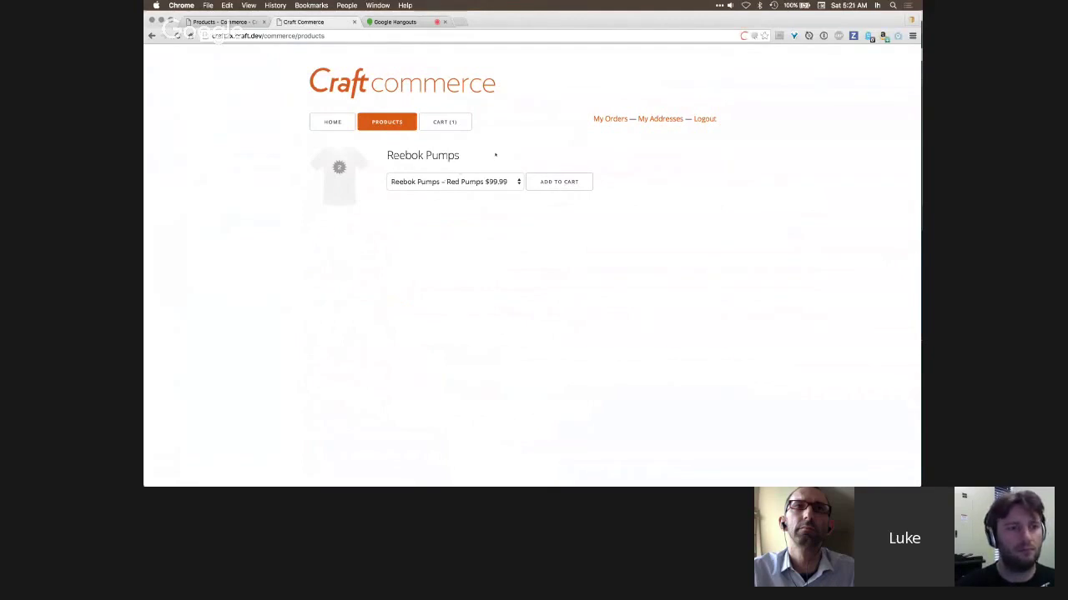
key("super+Tab")
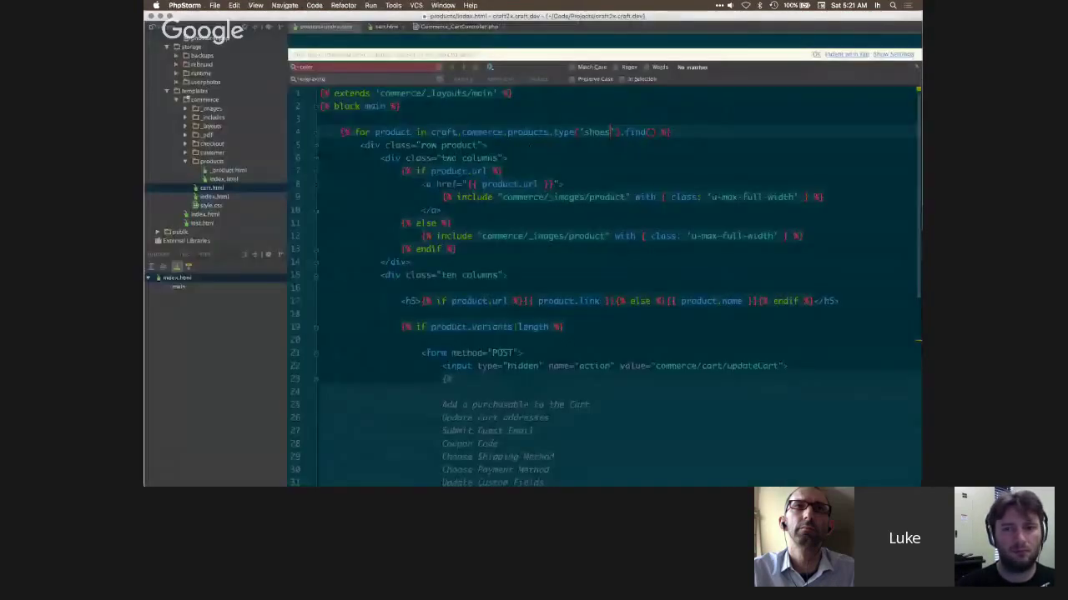
- Remove the type('shoes') filter so the storefront lists all products
left_click_drag(621, 133, 548, 133)
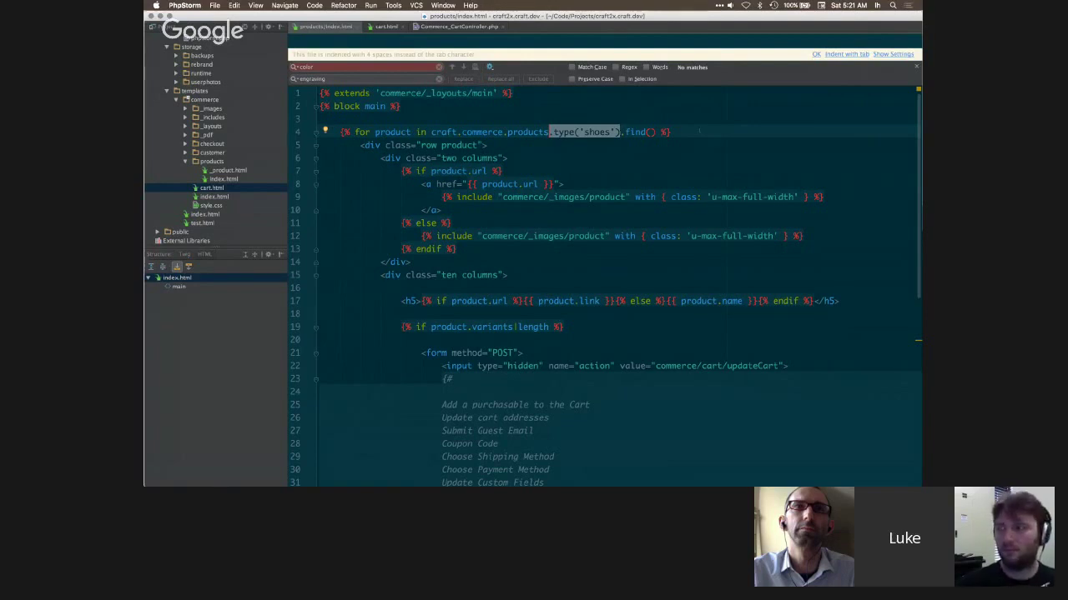
left_click(701, 130)
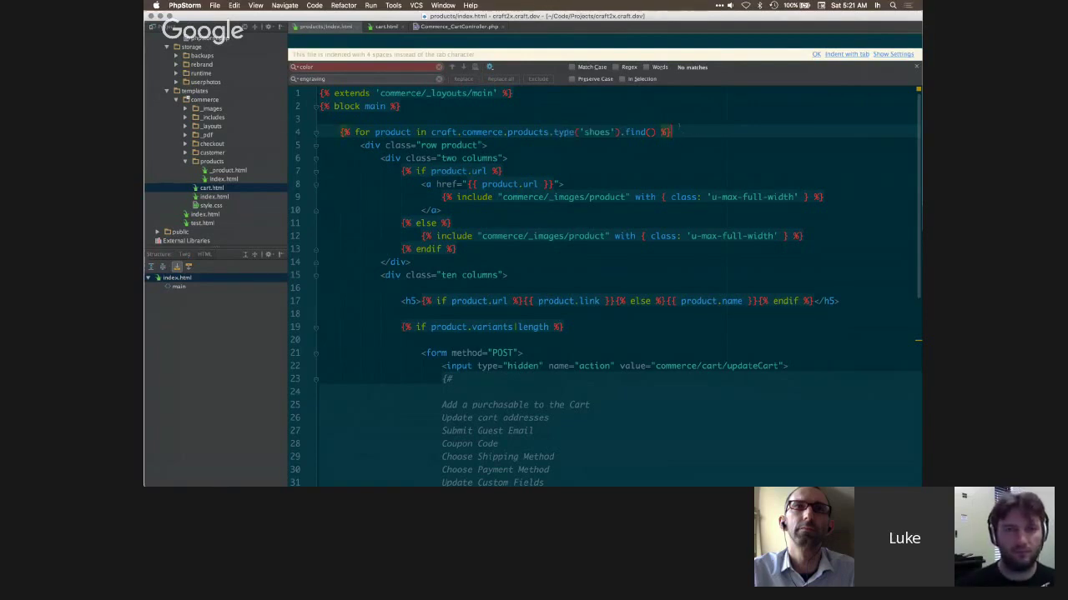
left_click_drag(621, 132, 553, 131)
key("BackSpace")
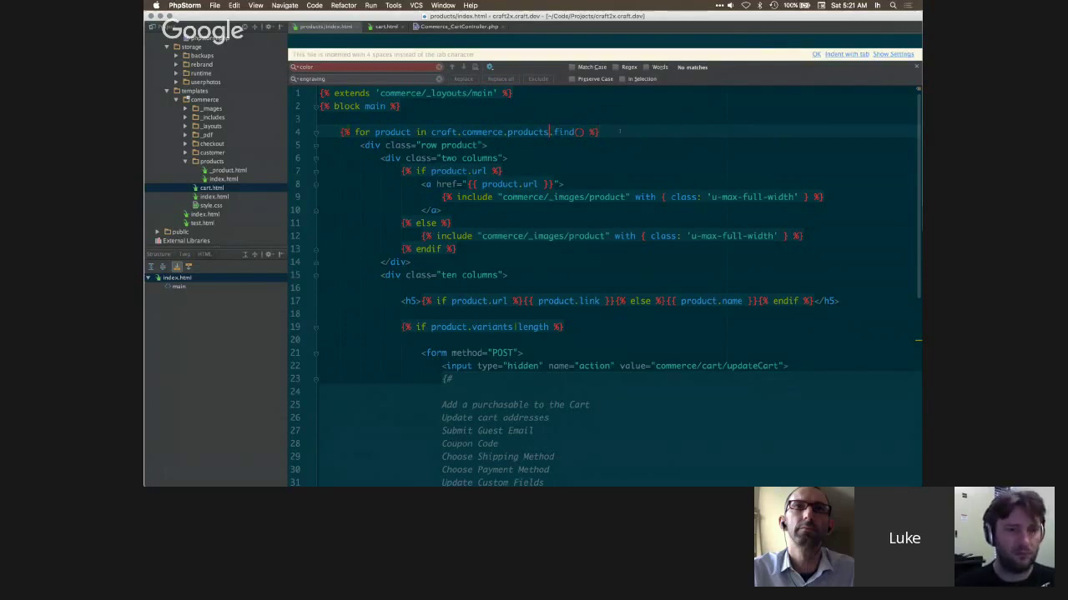
key("super+Tab")
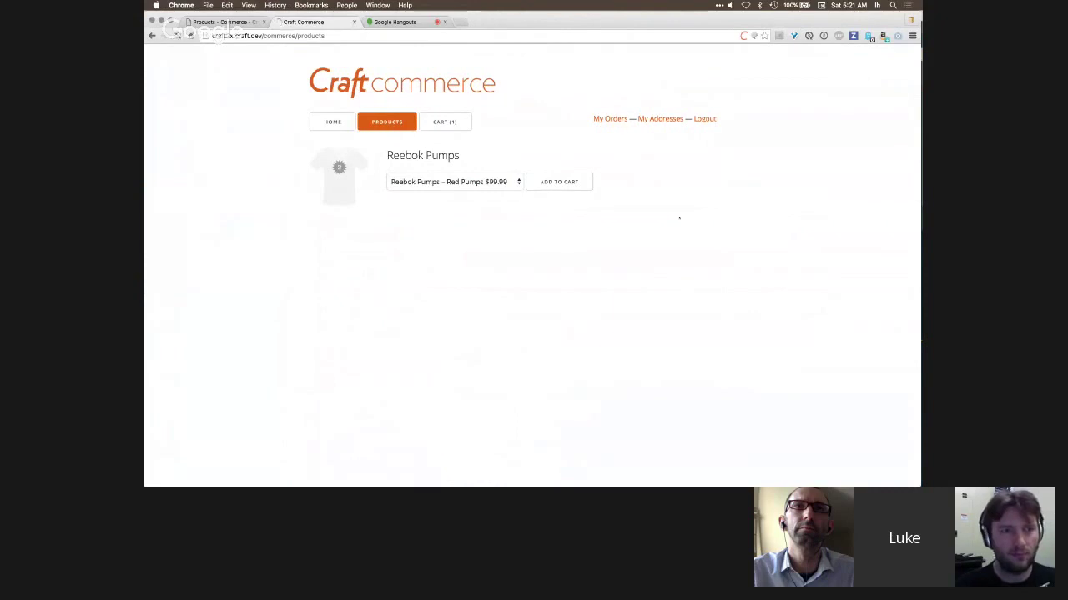
key("super+r")
key("super+Tab")
- Review the cart-actions comment and the form's commerce action value
scroll(521, 219, "down", 3)
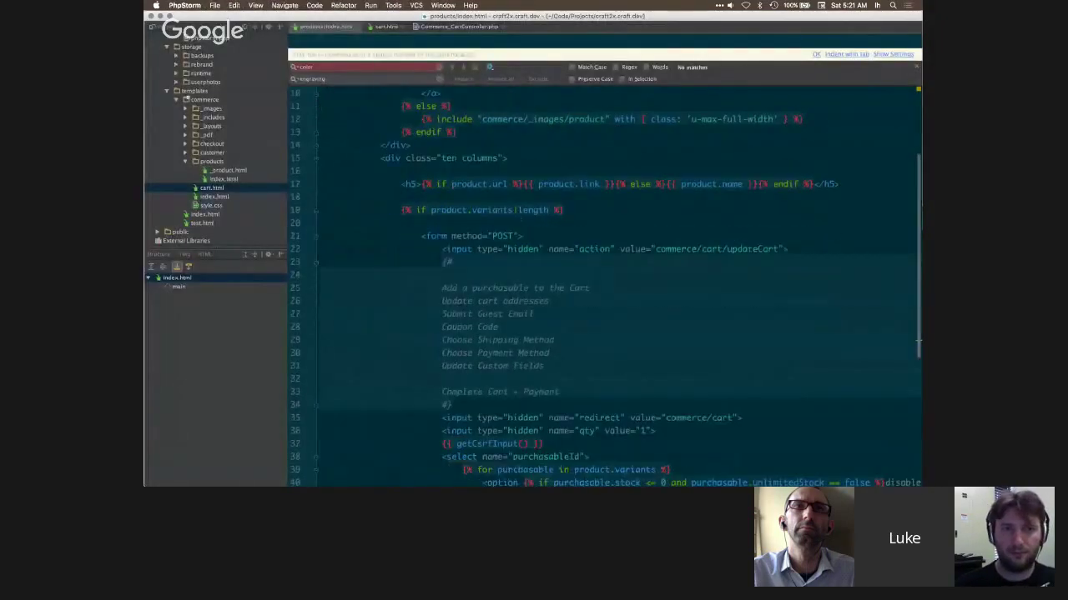
scroll(547, 171, "down", 4)
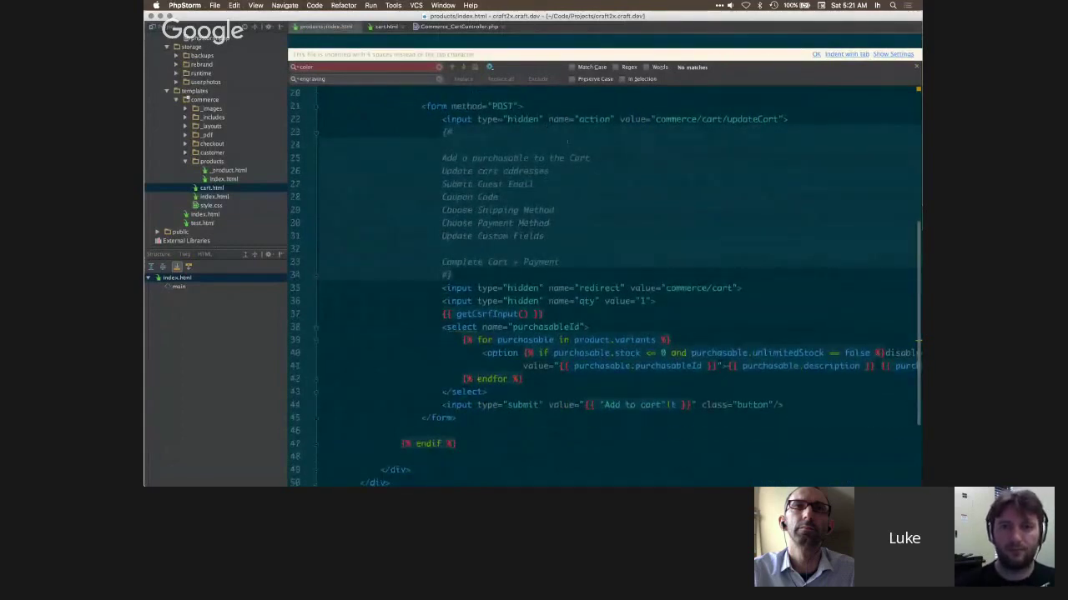
scroll(527, 135, "up", 2)
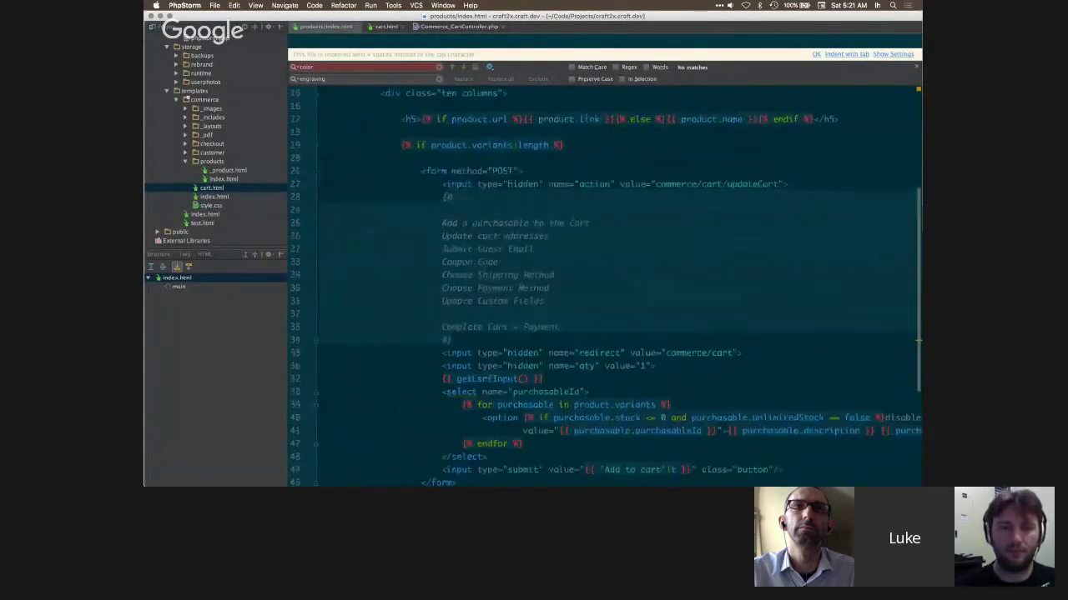
left_click(549, 288)
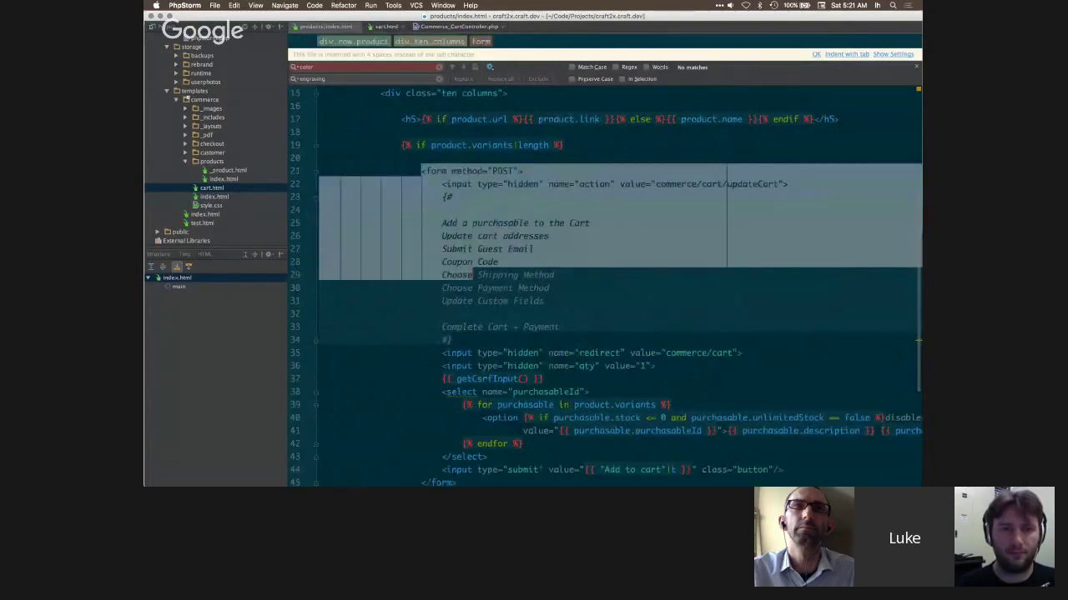
scroll(550, 287, "down", 2)
left_click_drag(657, 131, 692, 132)
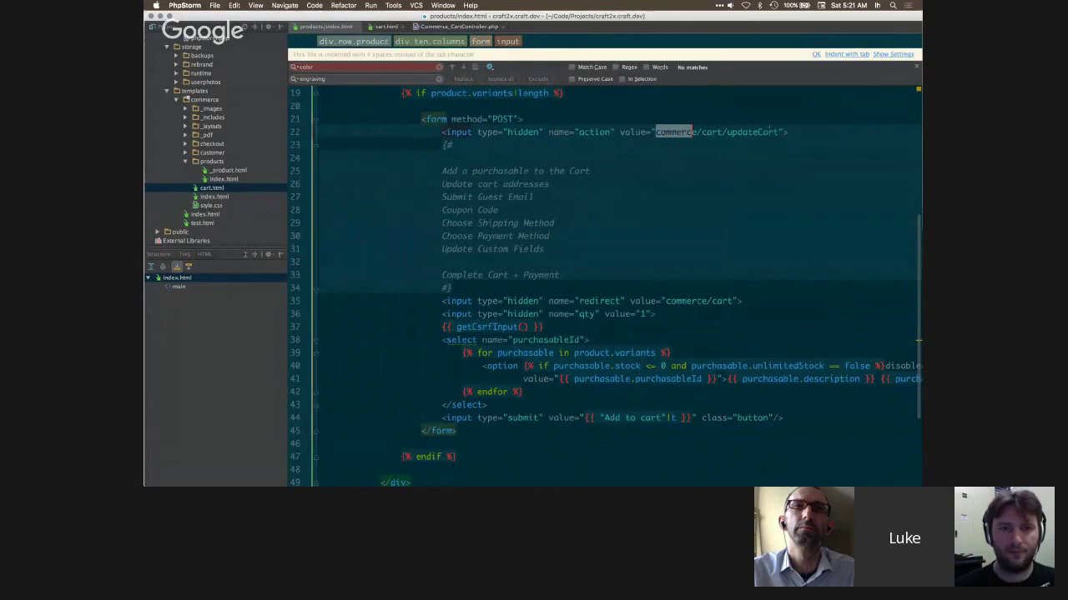
key("super+Tab")
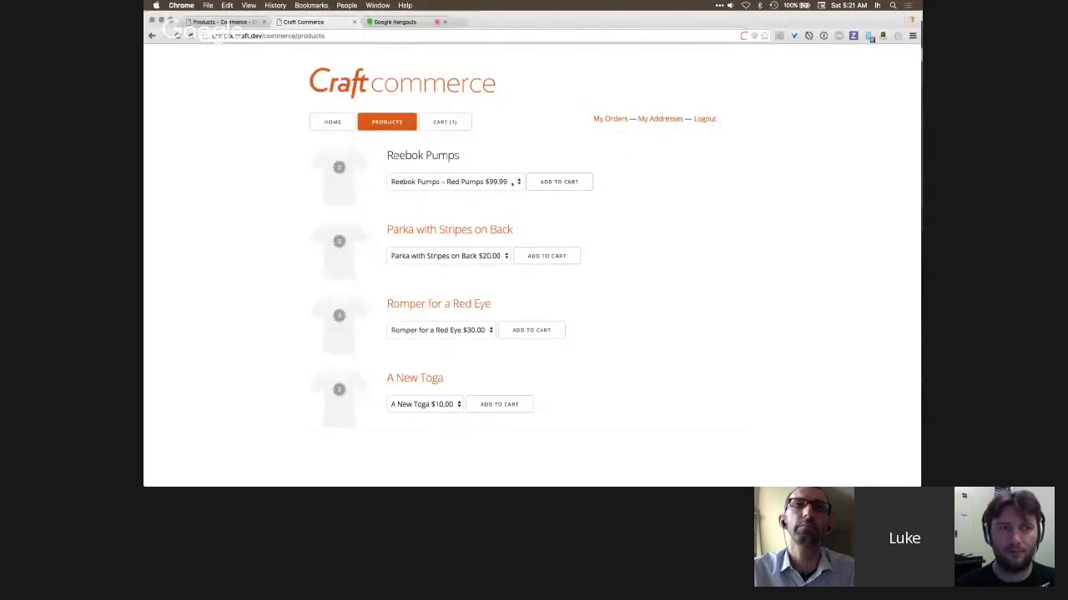
- Retype the action as UpdateCart and add '/product' after 'purchasable' in the comment
key("super+Tab")
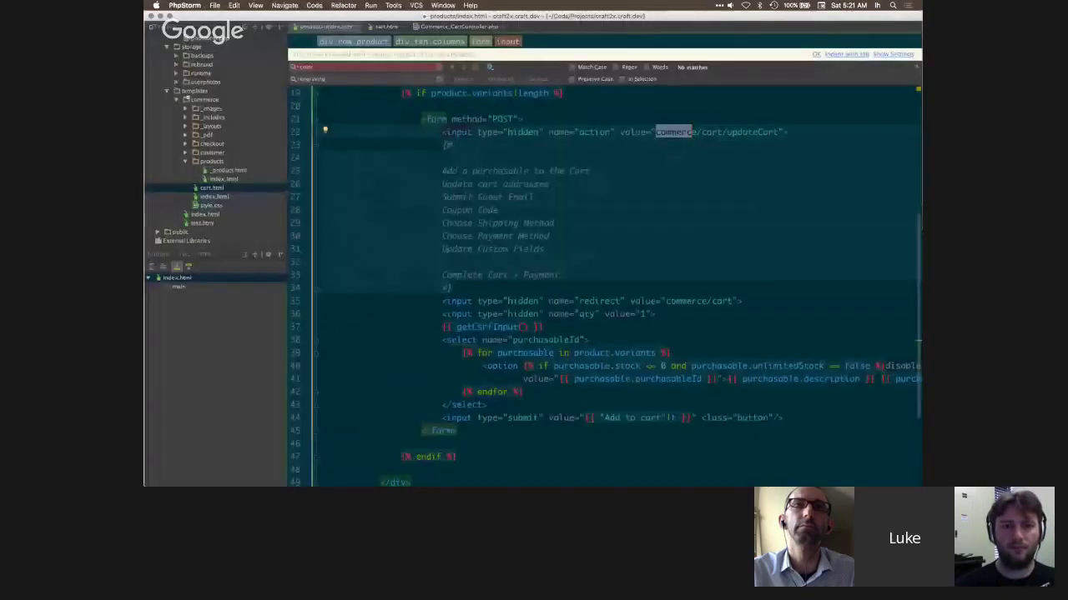
left_click_drag(779, 132, 727, 132)
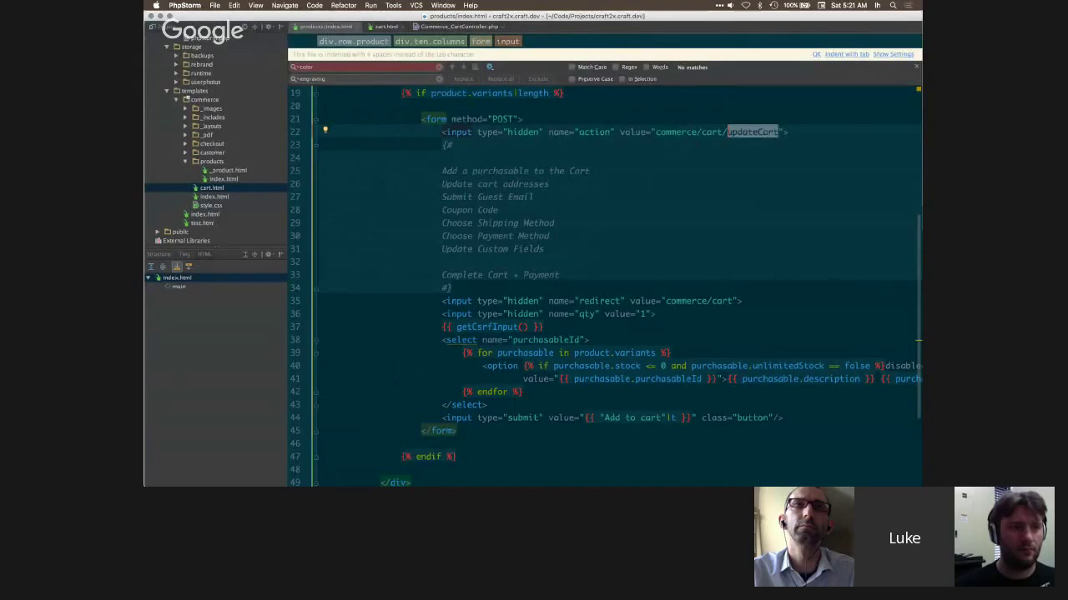
type("UpdateCart")
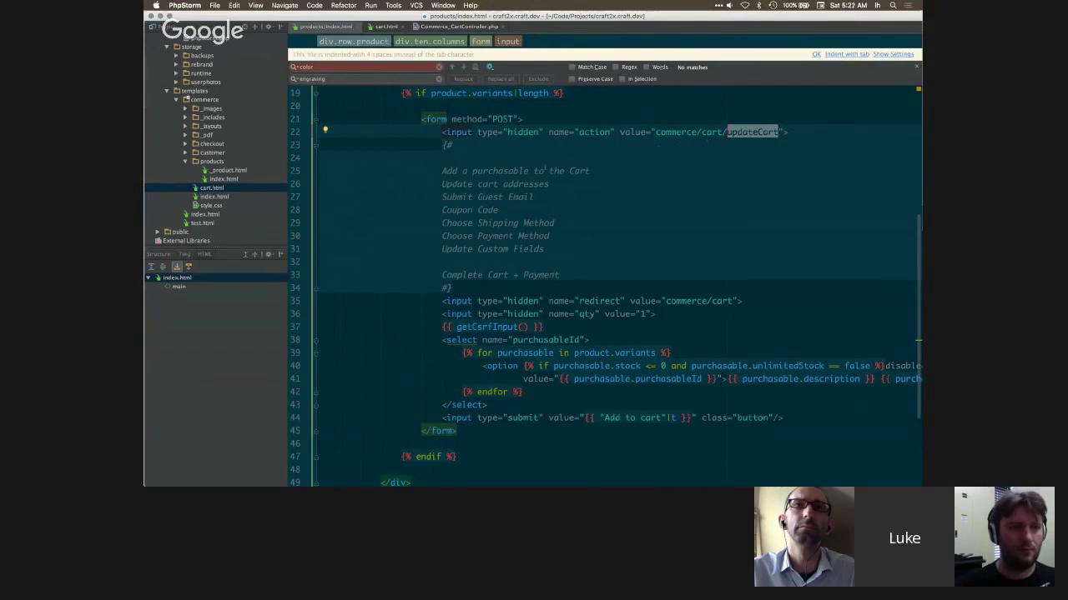
left_click(529, 171)
type("/product")
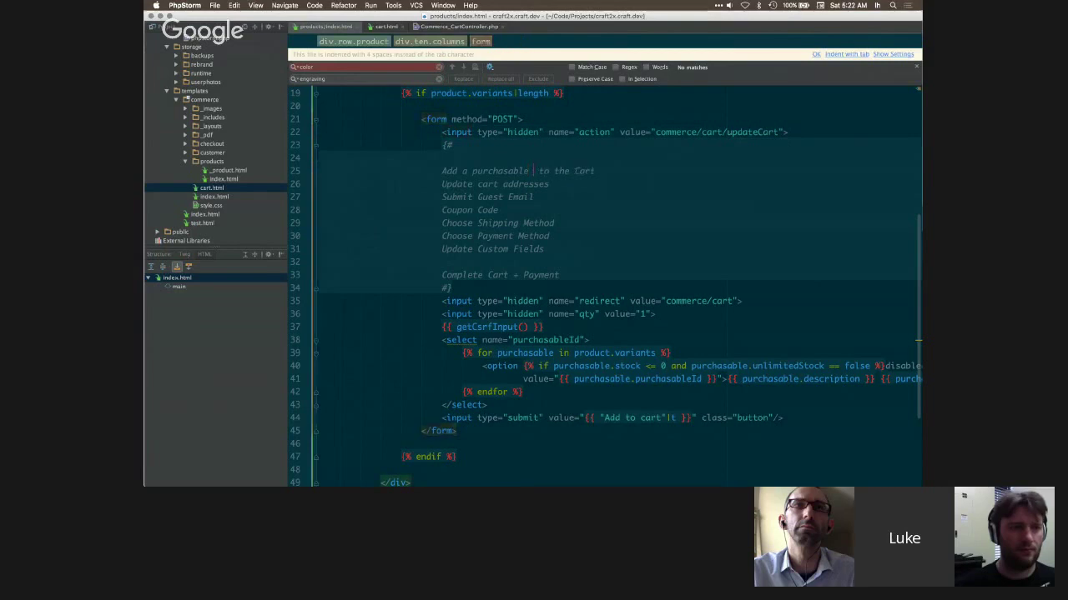
left_click(549, 183)
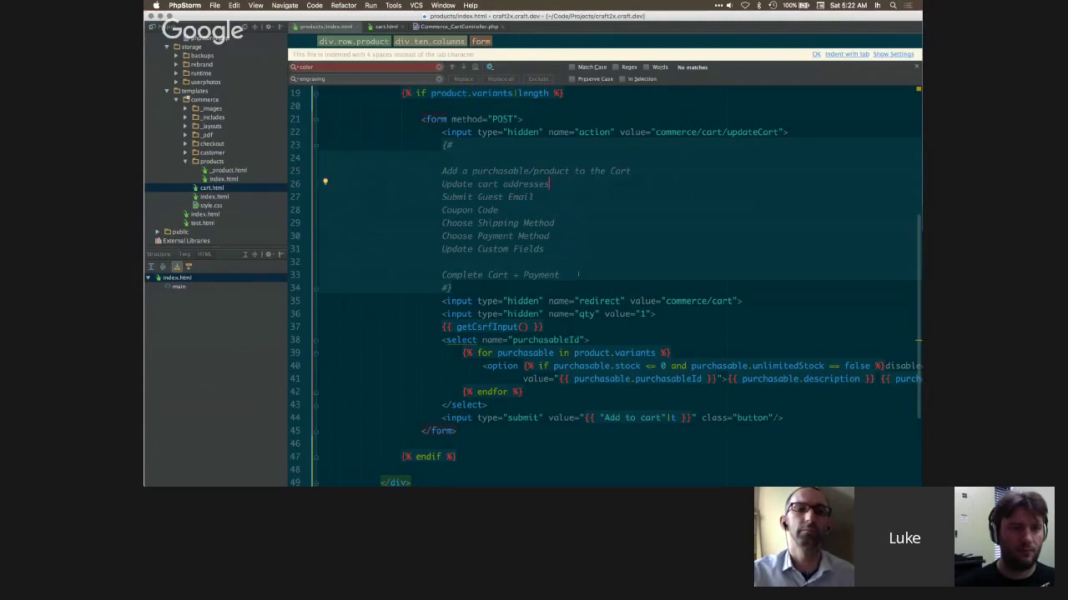
- Delete the Complete Cart + Payment line and the leftover empty lines
left_click_drag(558, 274, 486, 275)
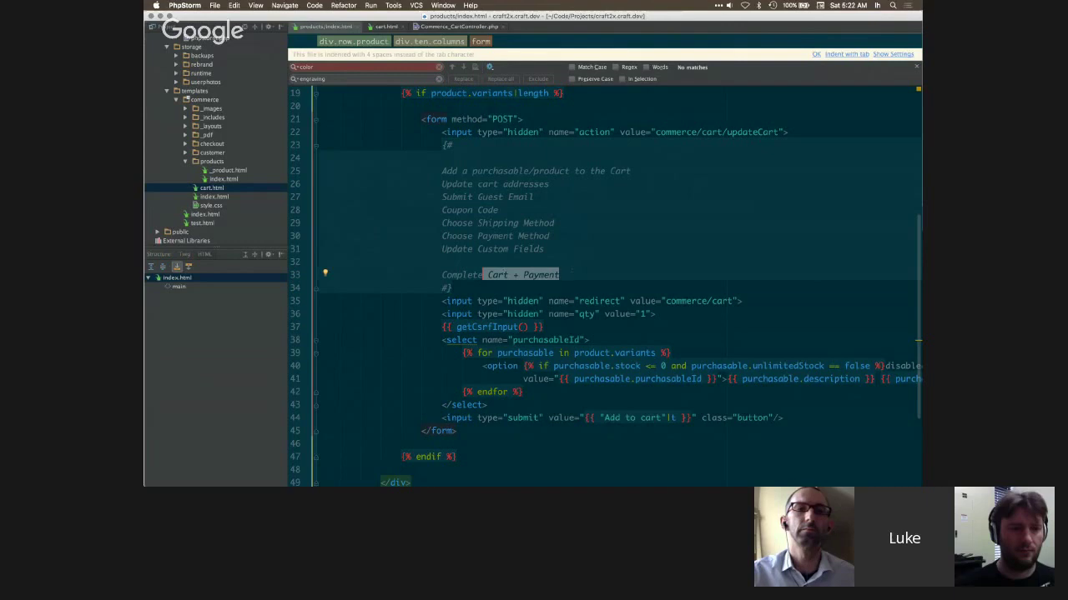
key("Right")
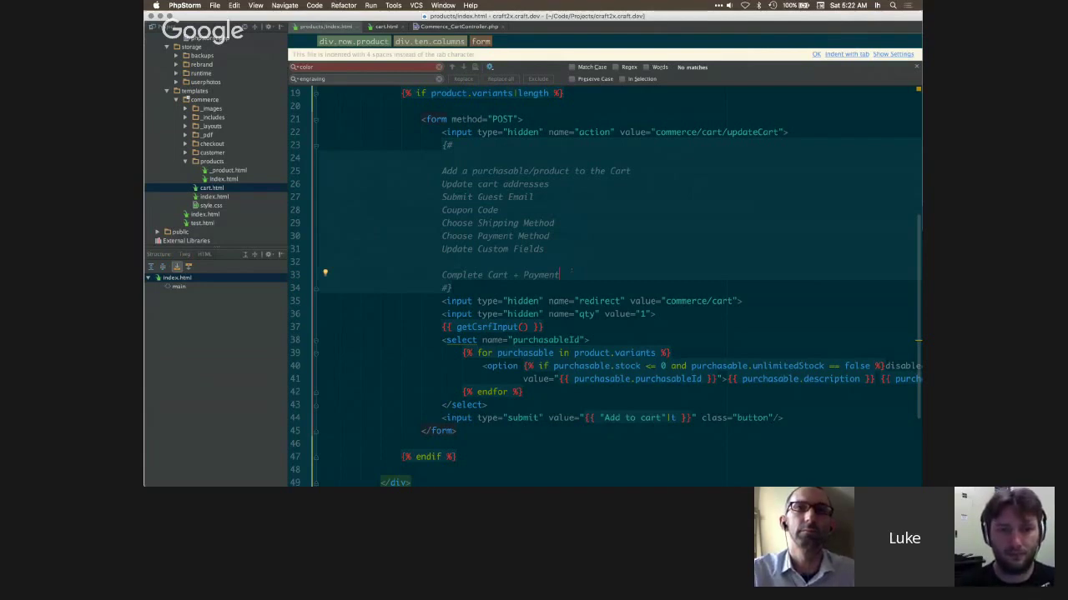
left_click_drag(560, 276, 526, 276)
left_click(571, 271)
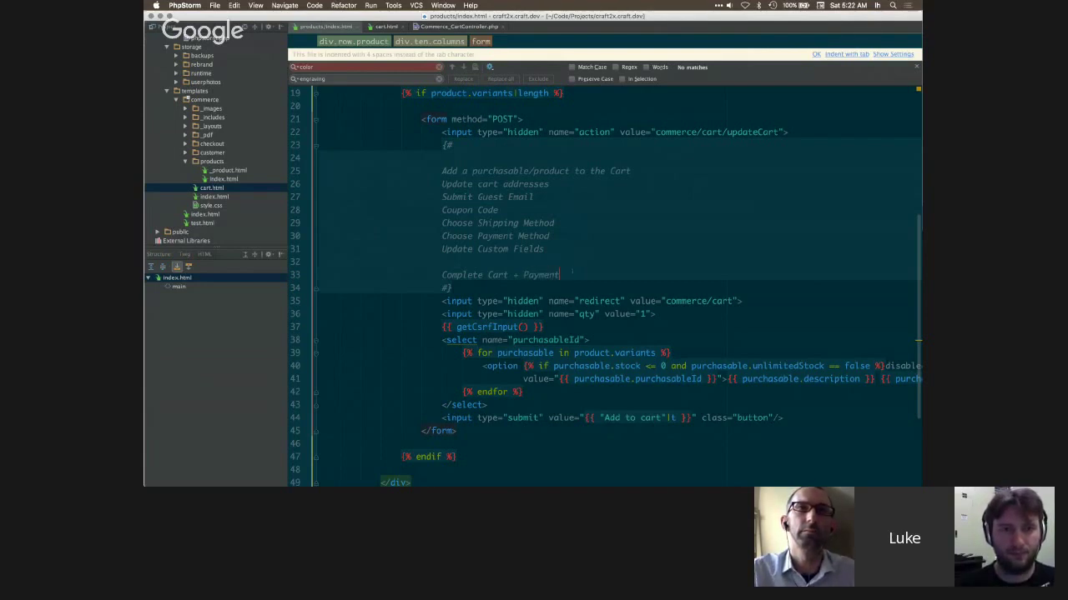
key("super+shift+Left")
key("BackSpace")
key("shift+Up")
key("BackSpace")
key("super+Tab")
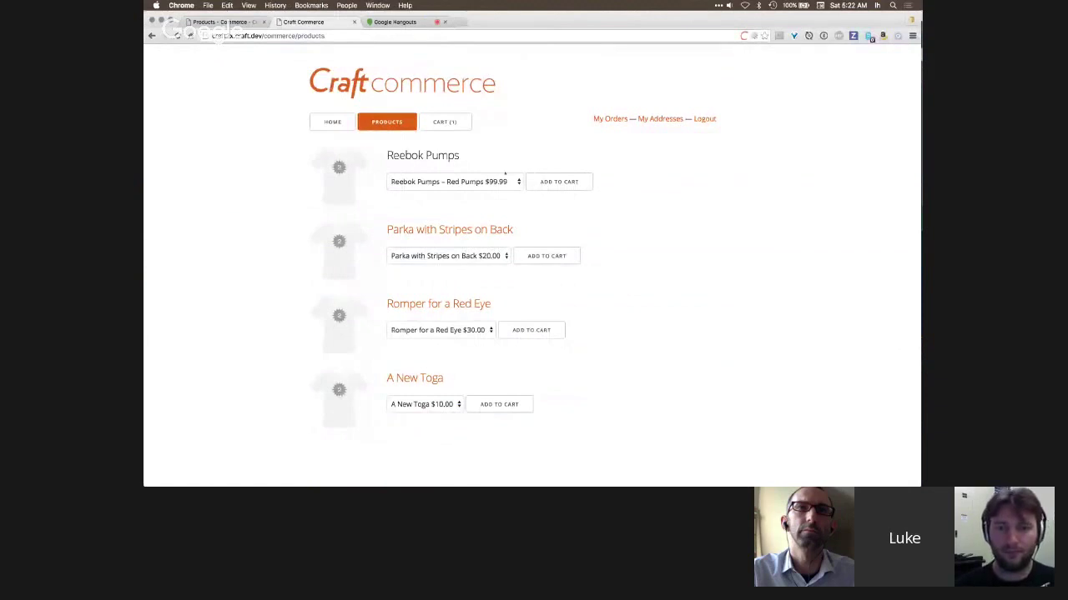
key("super+Tab")
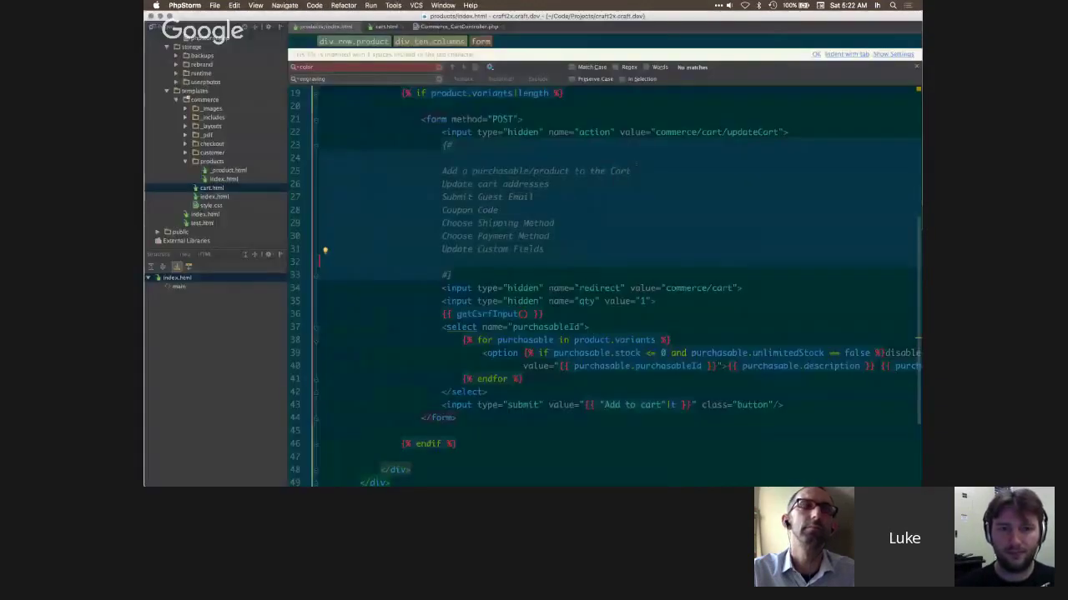
- Walk through the form's redirect, quantity, product.variants loop, stock check and purchasableId
left_click_drag(665, 223, 733, 222)
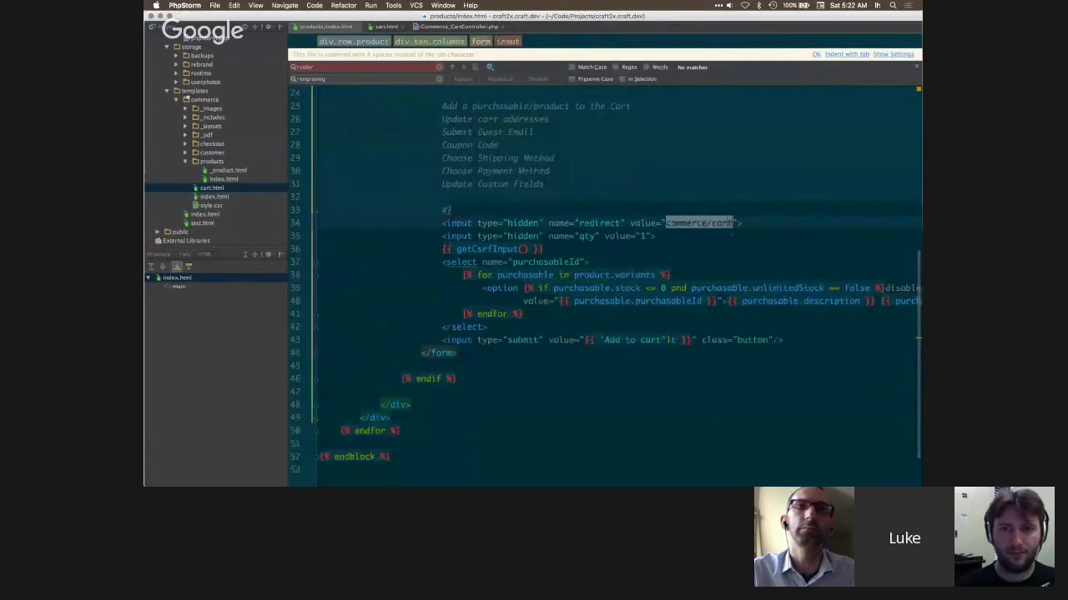
left_click(642, 237)
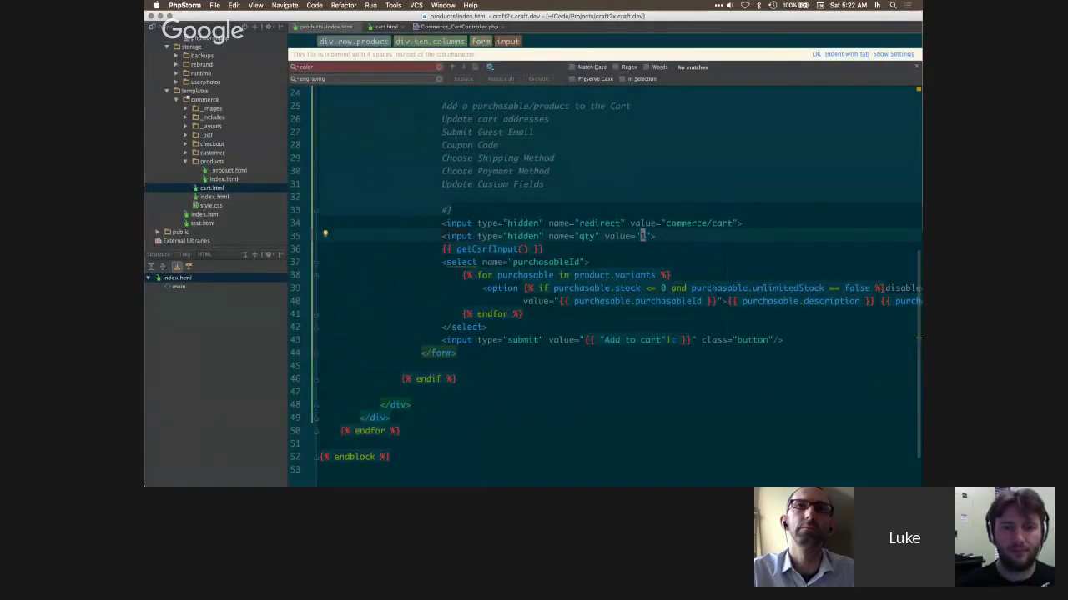
key("Down")
scroll(642, 236, "down", 2)
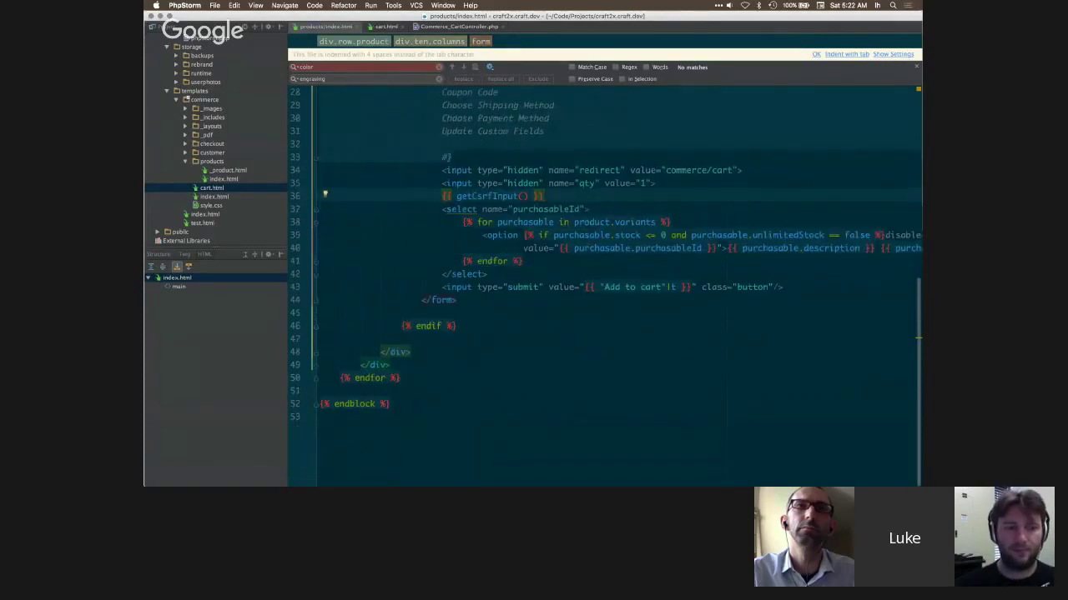
left_click_drag(574, 222, 657, 222)
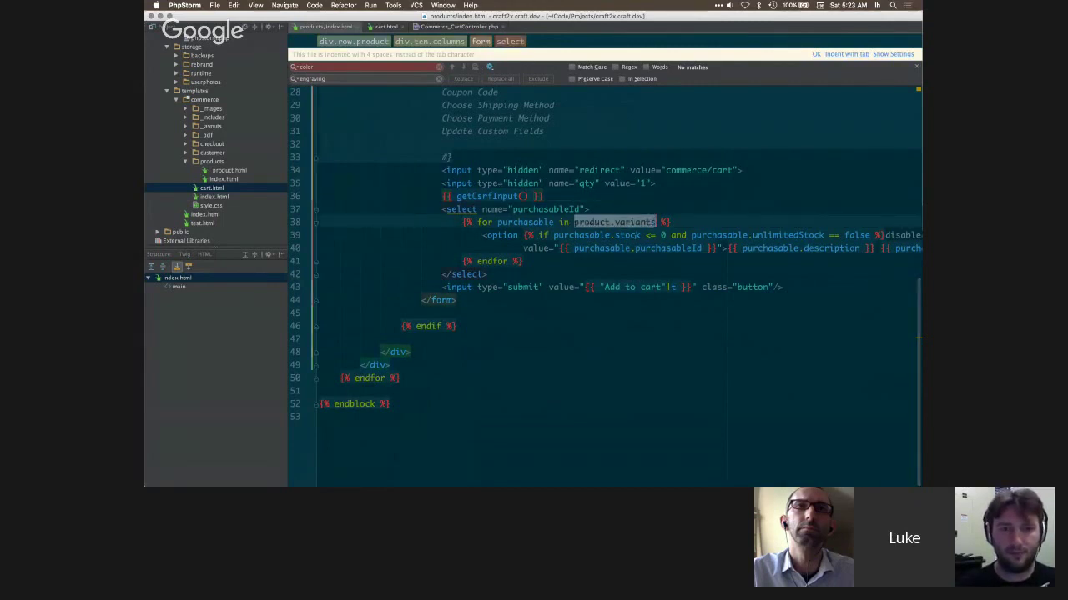
scroll(617, 283, "right", 2)
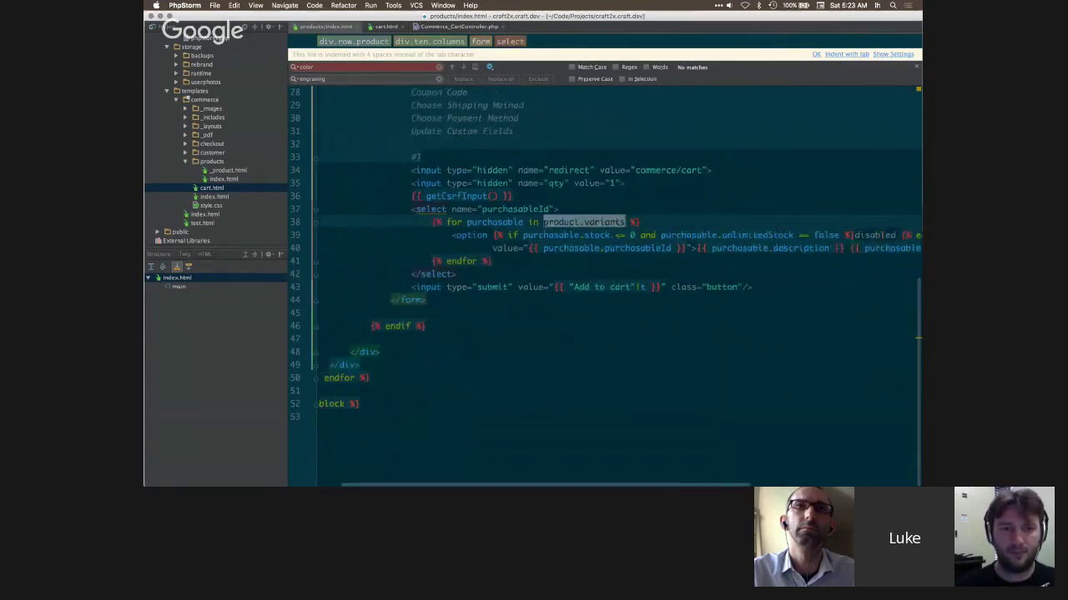
double_click(596, 235)
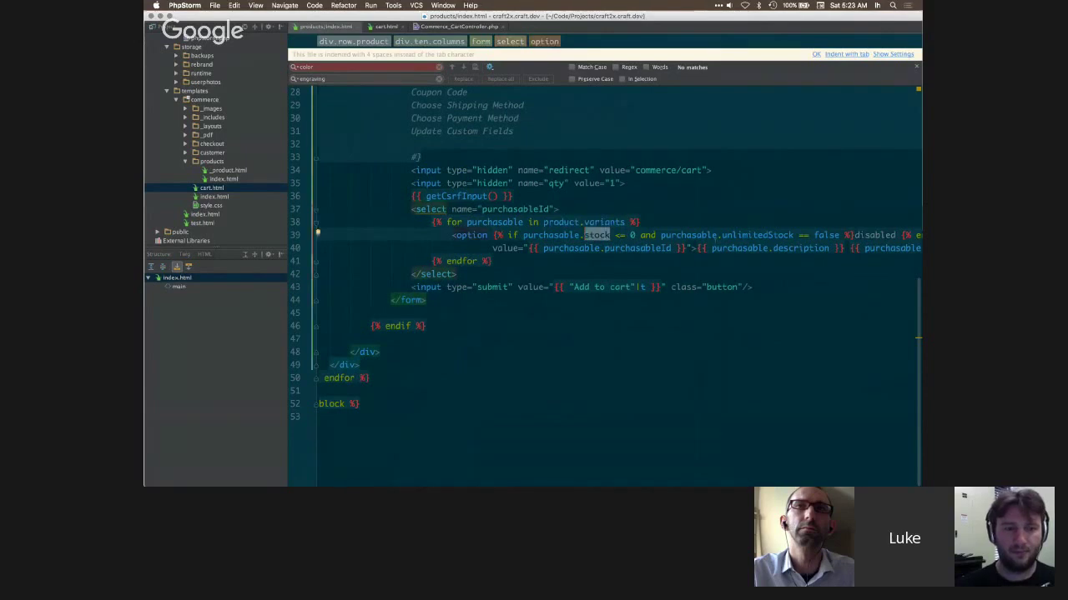
scroll(617, 284, "right", 3)
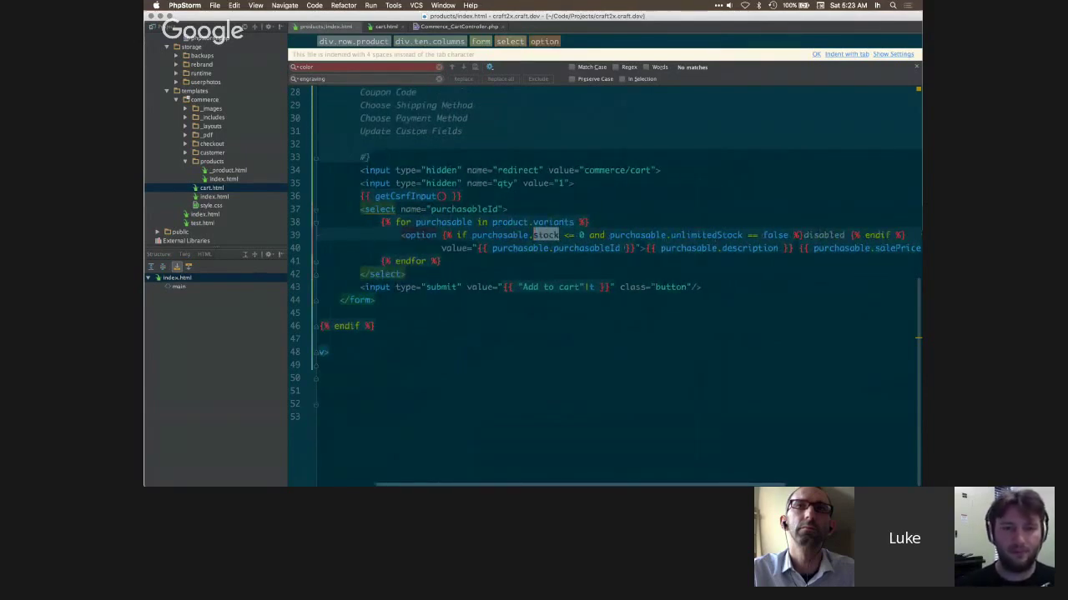
left_click(625, 248)
key("alt+Up")
key("alt+Up")
key("alt+Up")
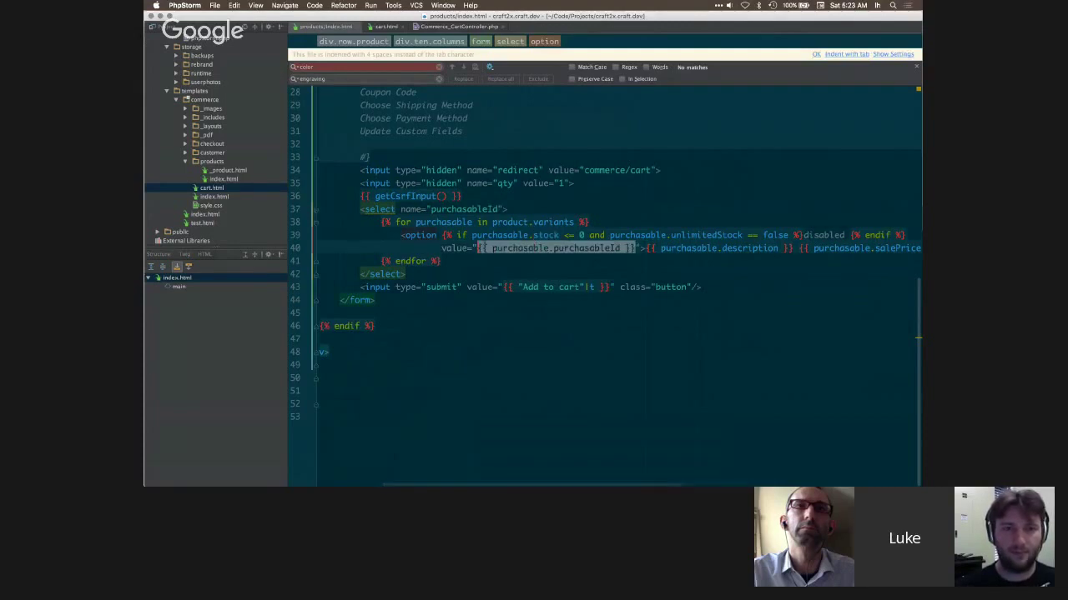
left_click(667, 222)
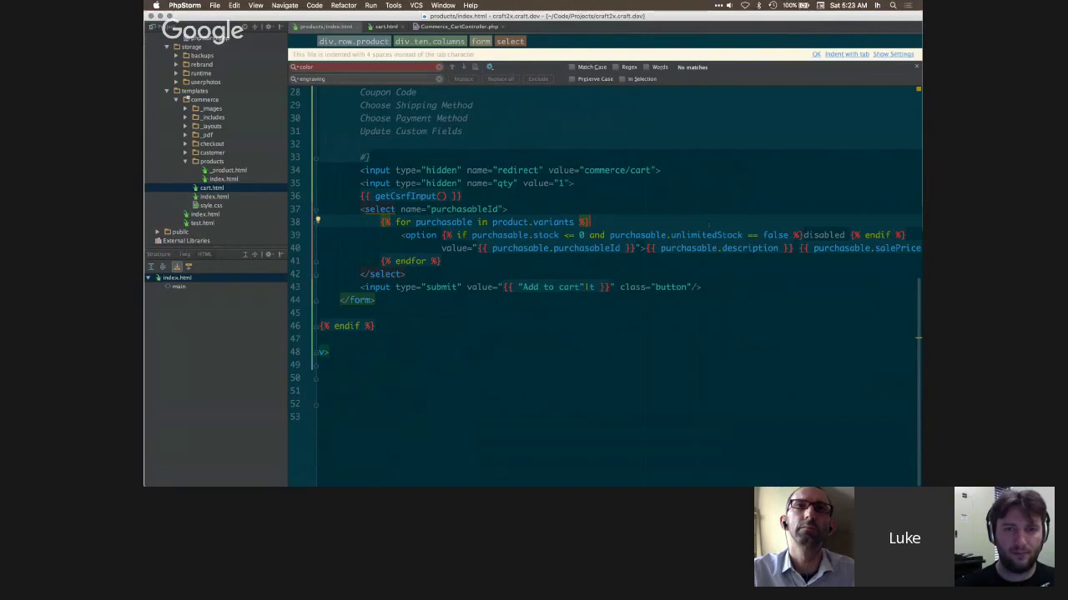
left_click(550, 287)
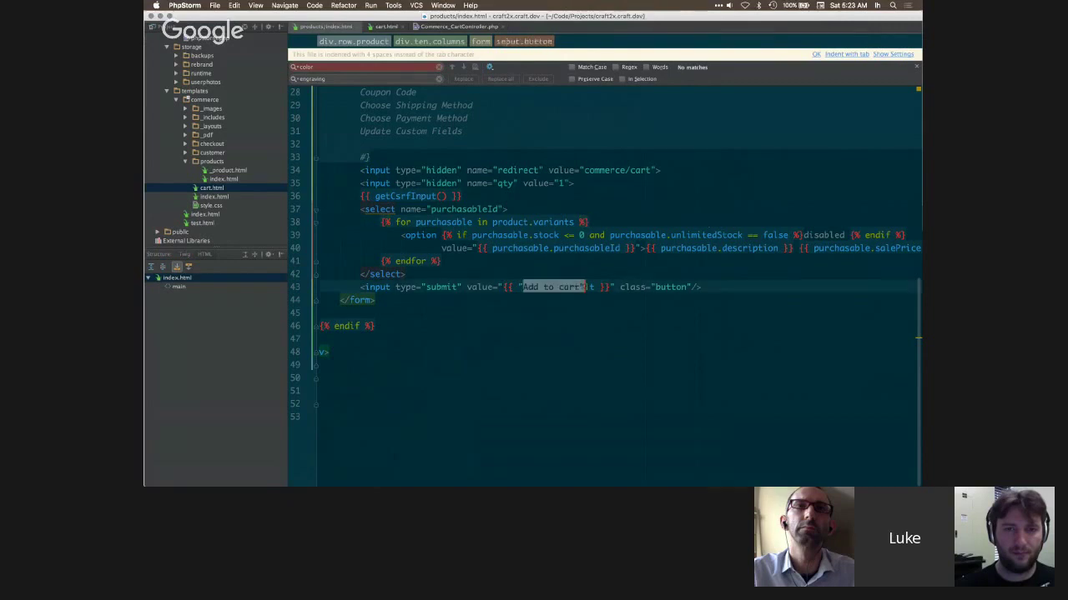
- Add the Parka with Stripes on Back variant to the storefront cart
key("super+Tab")
left_click(510, 255)
left_click(496, 255)
left_click(547, 256)
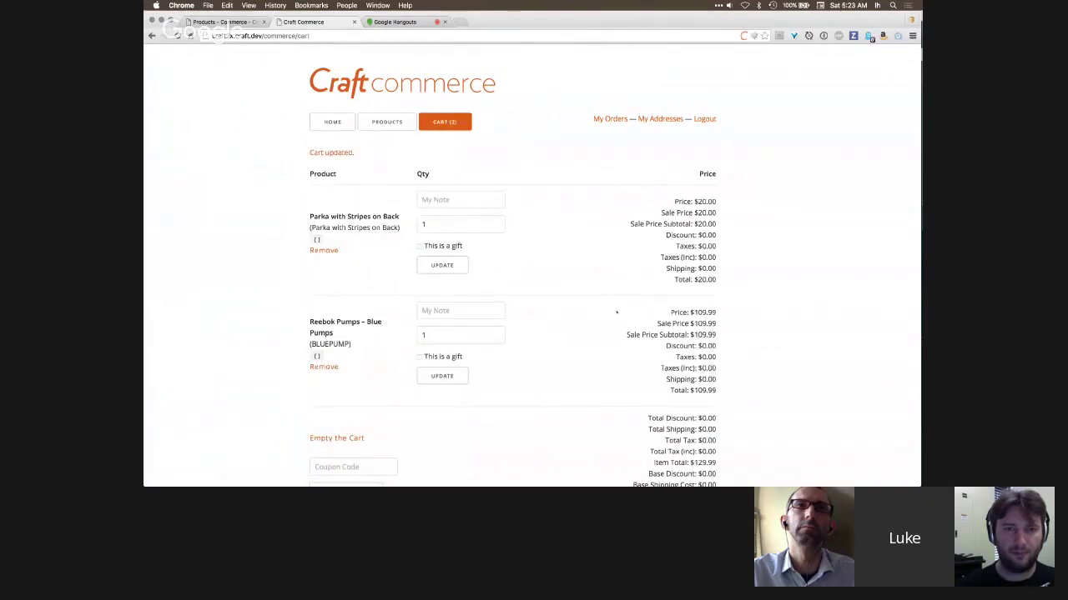
- Give the Parka the note 'Please make it good!', quantity 4, and tick This is a gift
scroll(616, 312, "down", 1)
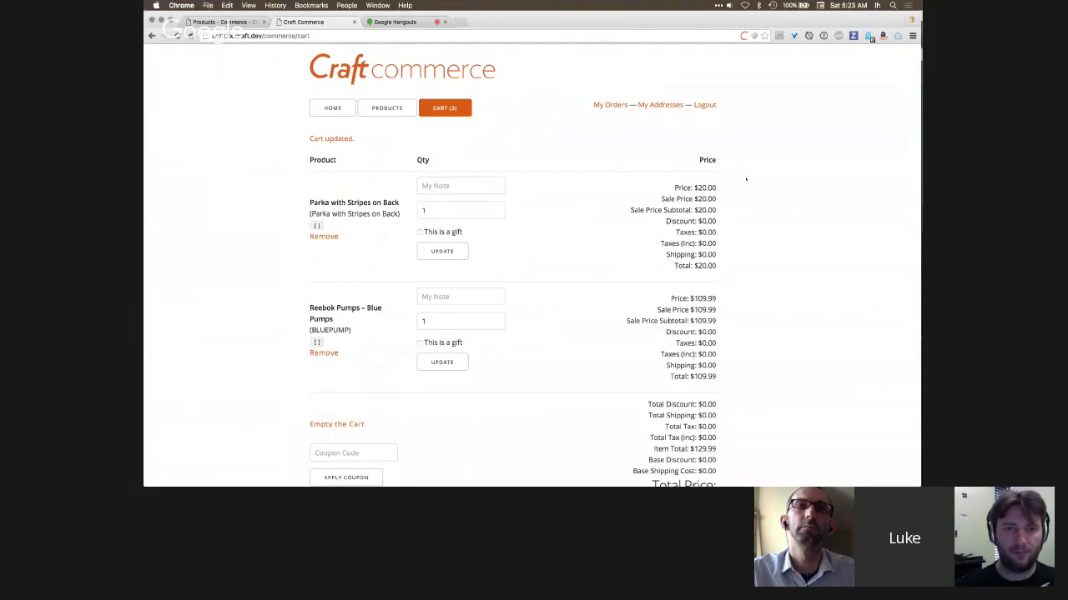
left_click_drag(671, 185, 719, 265)
left_click(719, 265)
left_click(461, 185)
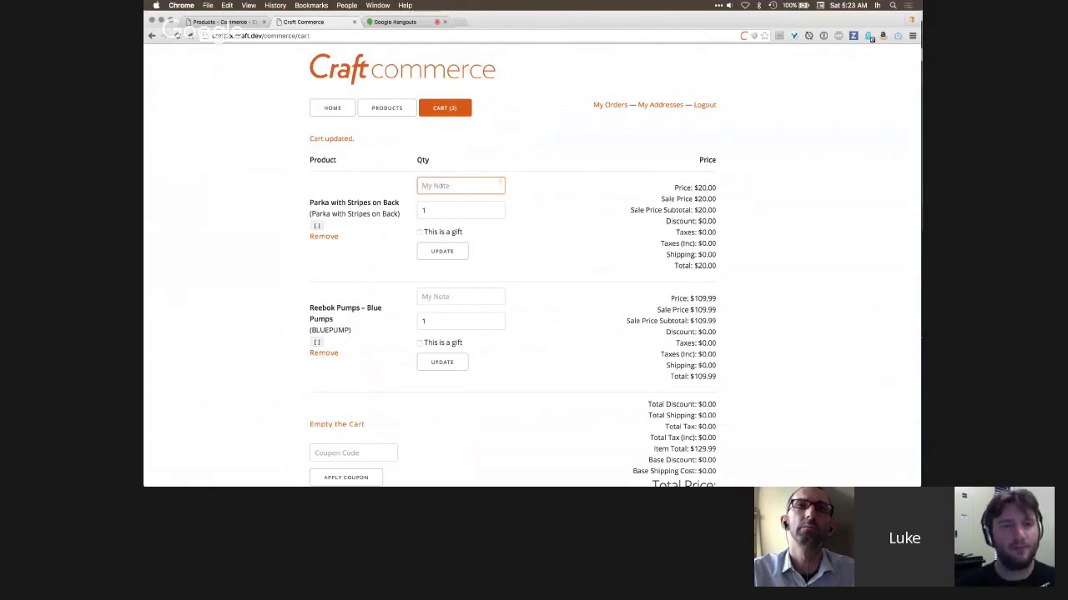
type("Please ")
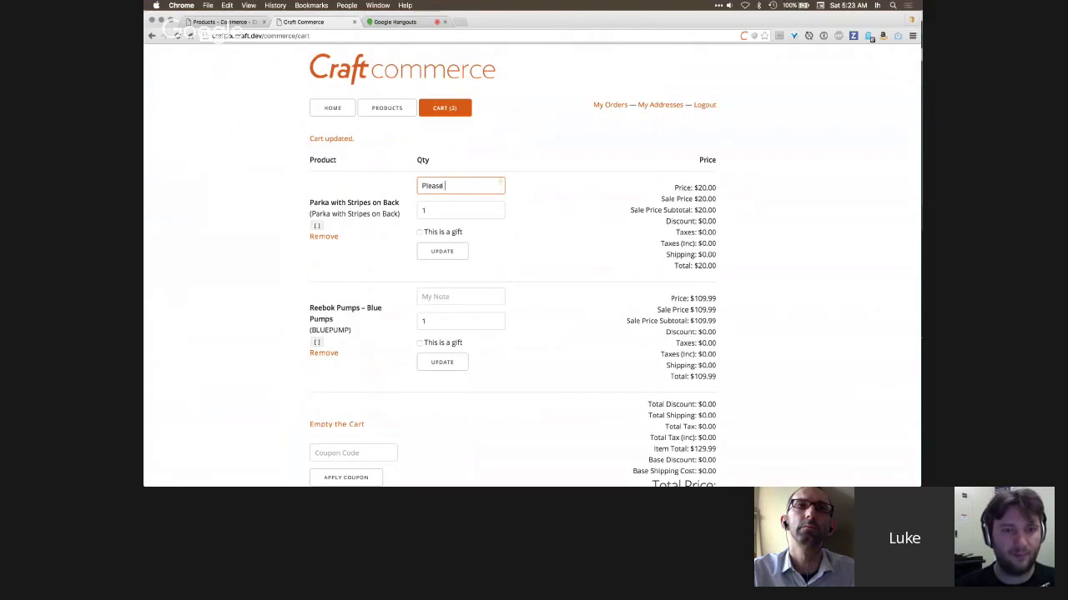
type("make it good!")
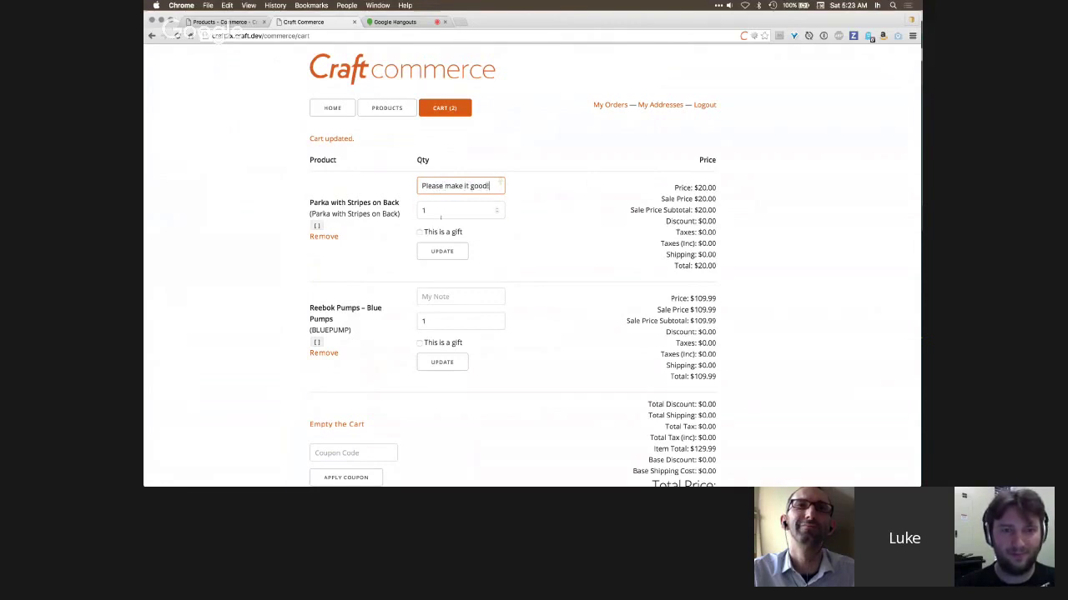
key("Tab")
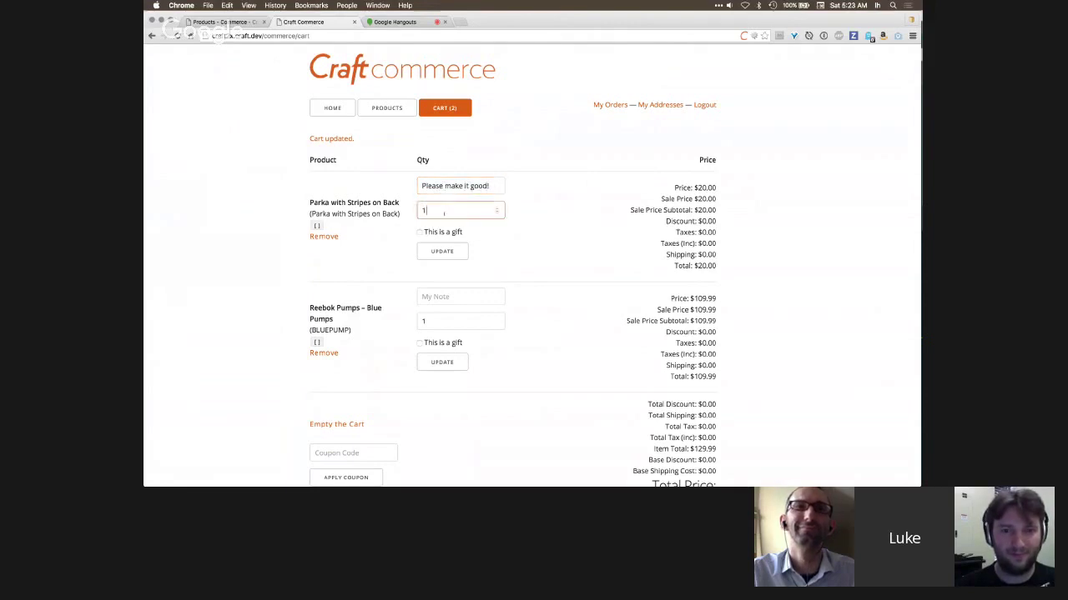
type("4")
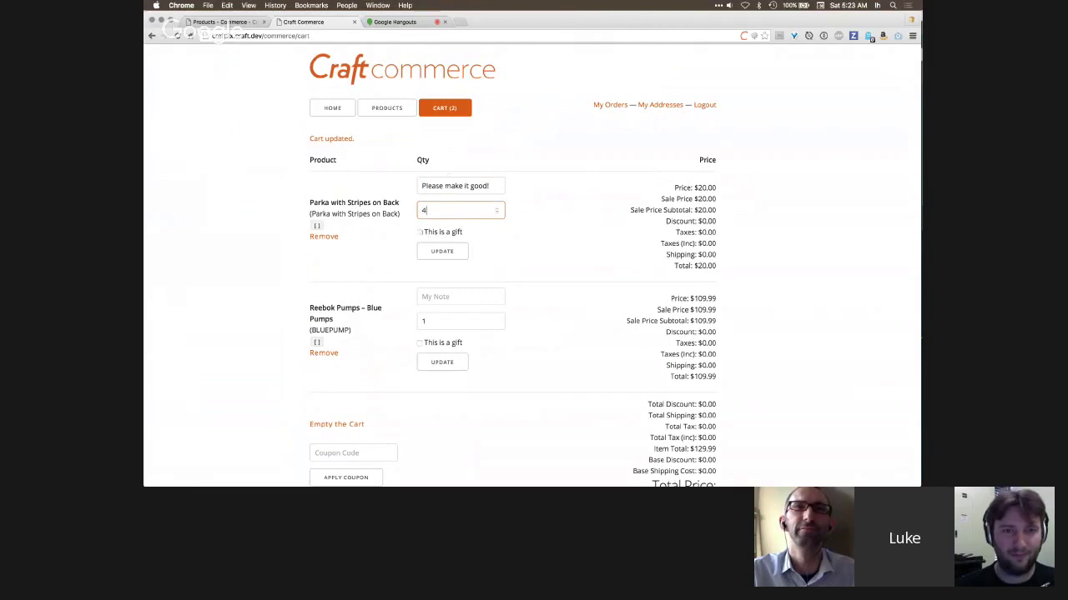
left_click(315, 225)
left_click(342, 227)
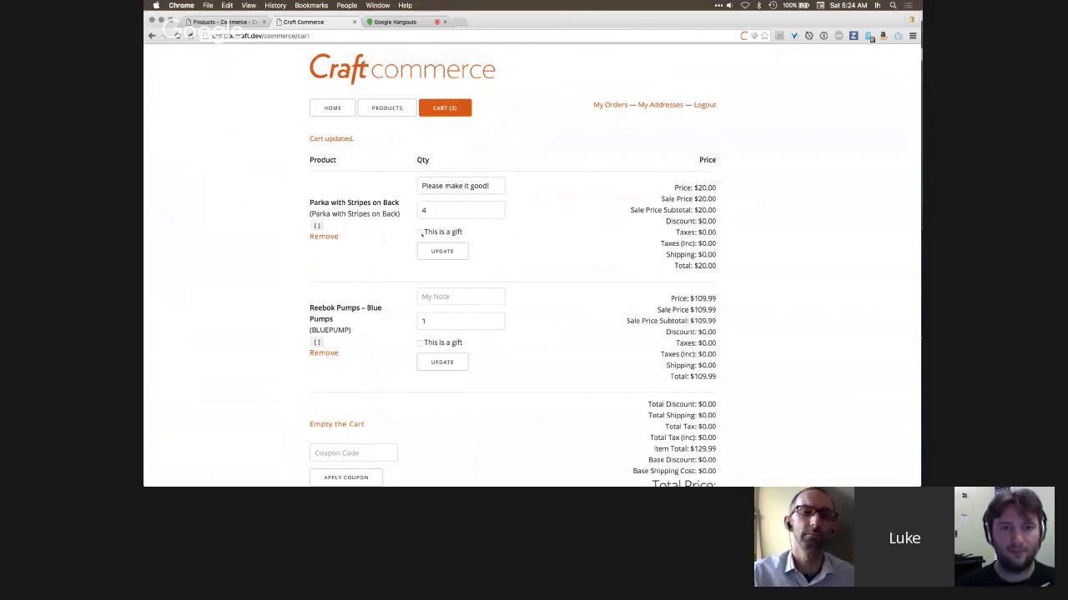
left_click_drag(468, 232, 424, 232)
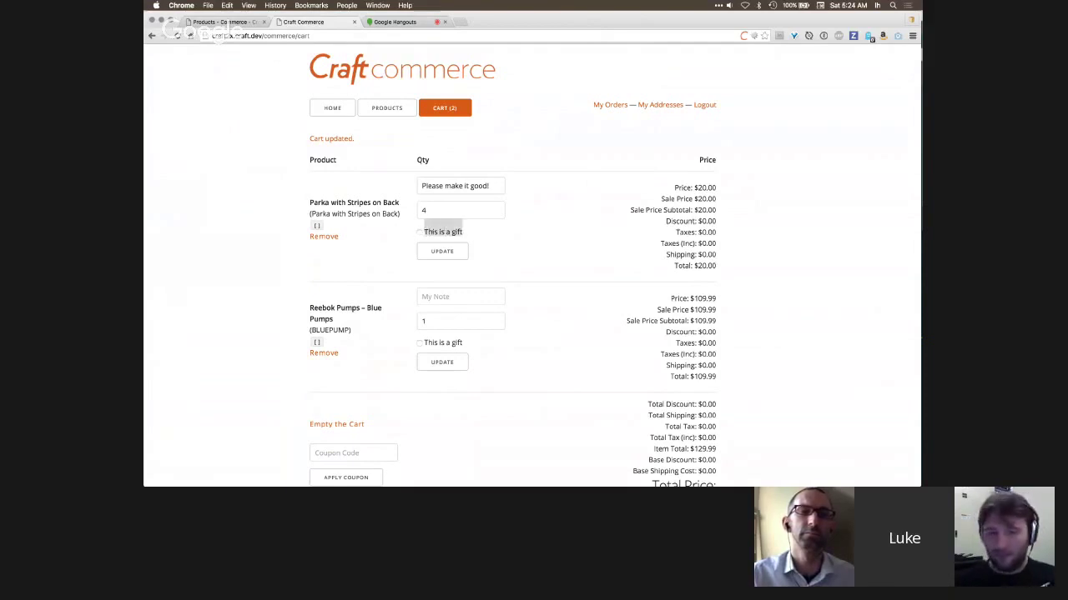
left_click(475, 236)
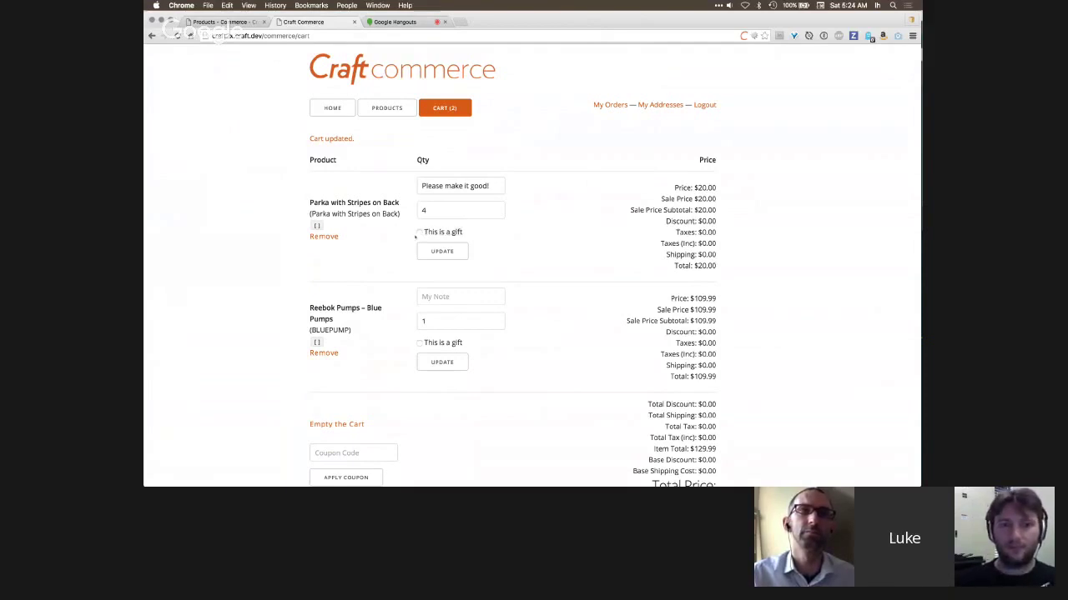
- Update the cart to save the parka's quantity 4 and gift option
left_click(446, 251)
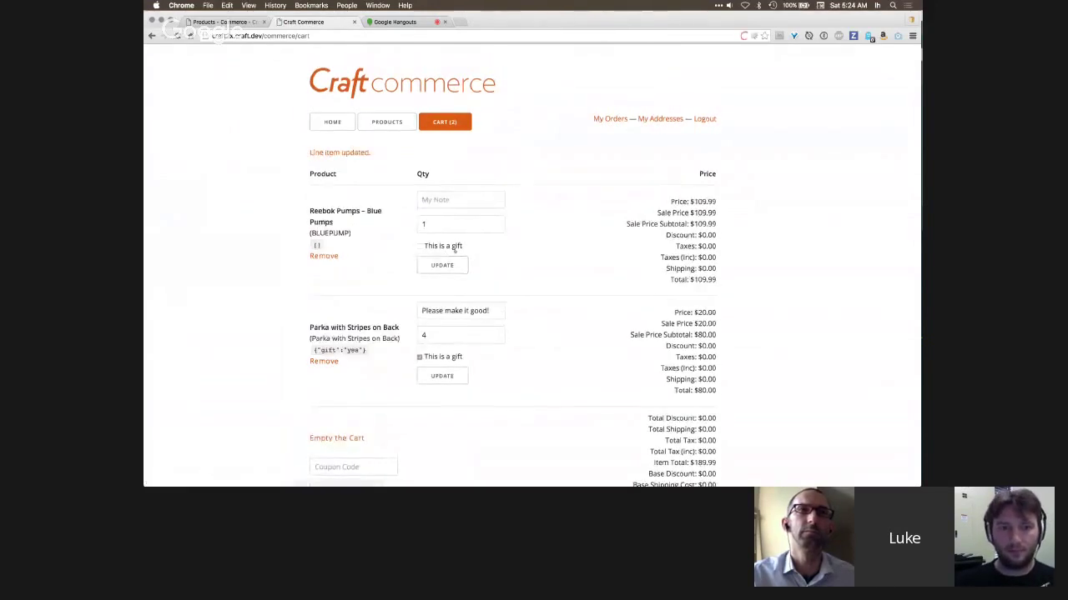
scroll(423, 317, "down", 3)
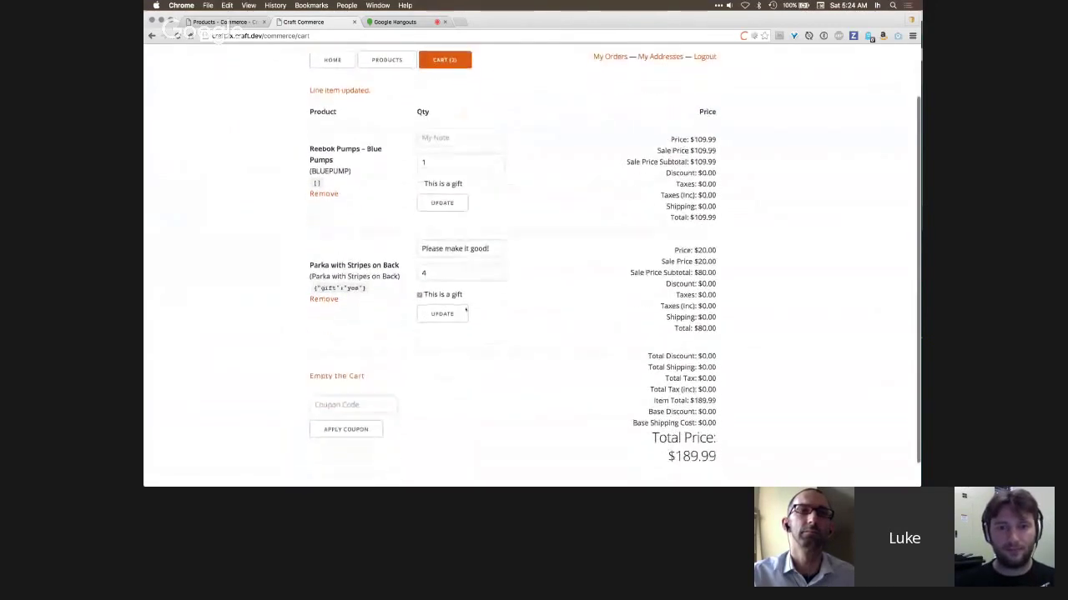
left_click_drag(313, 261, 369, 260)
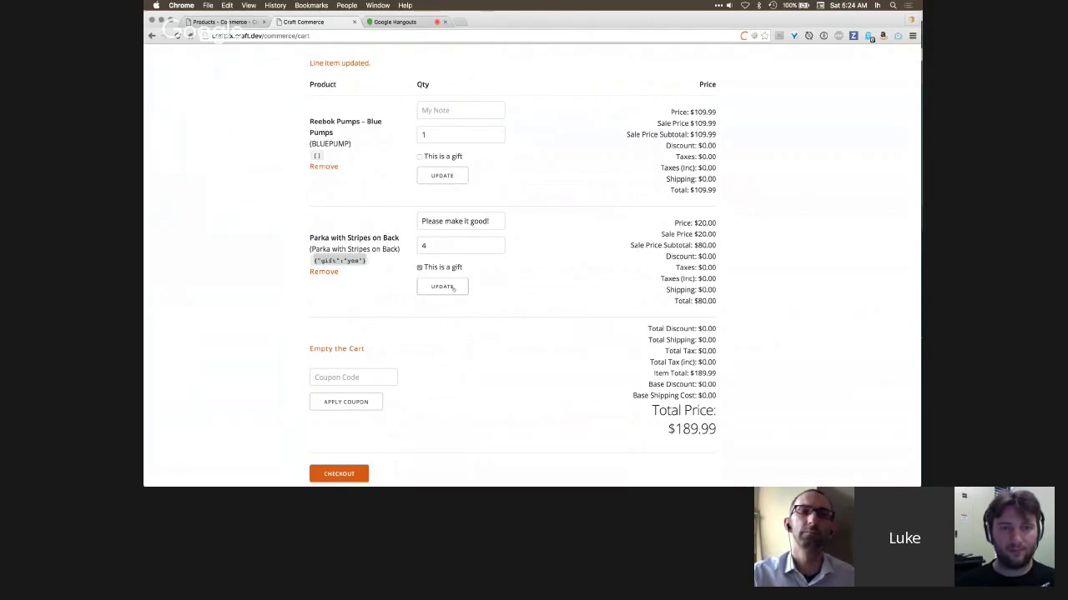
- Pass the coupon code field and check out to the Shipping Address form
scroll(549, 289, "down", 2)
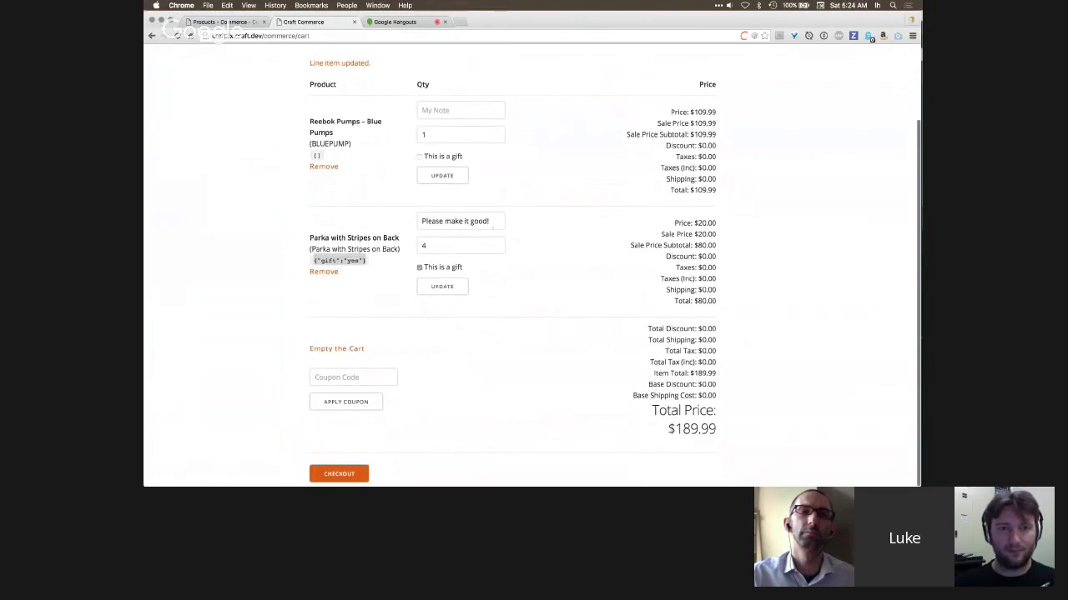
scroll(449, 377, "down", 1)
left_click(350, 376)
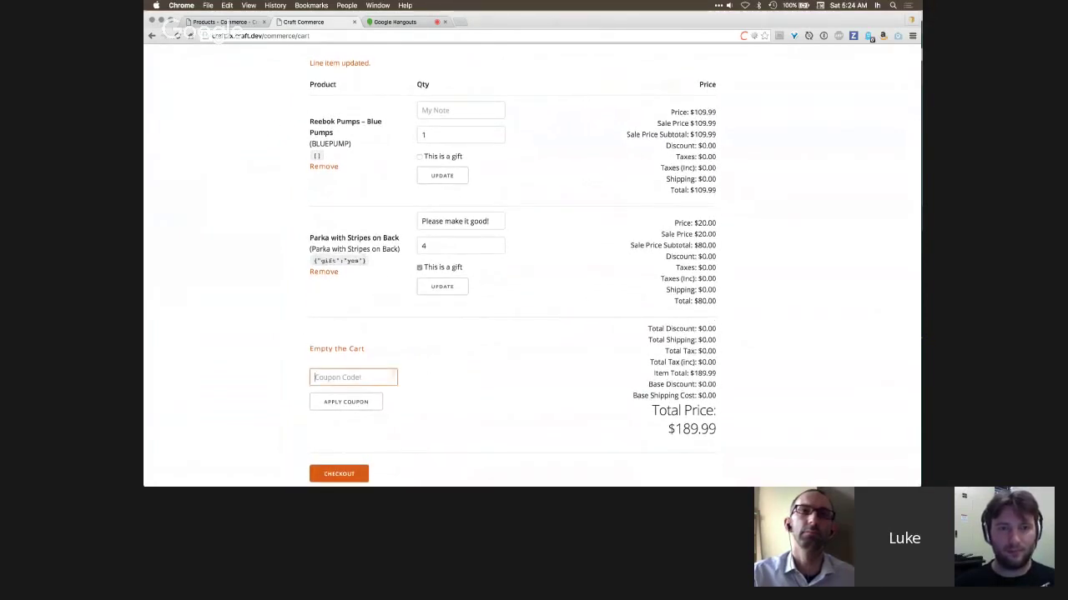
scroll(445, 263, "down", 1)
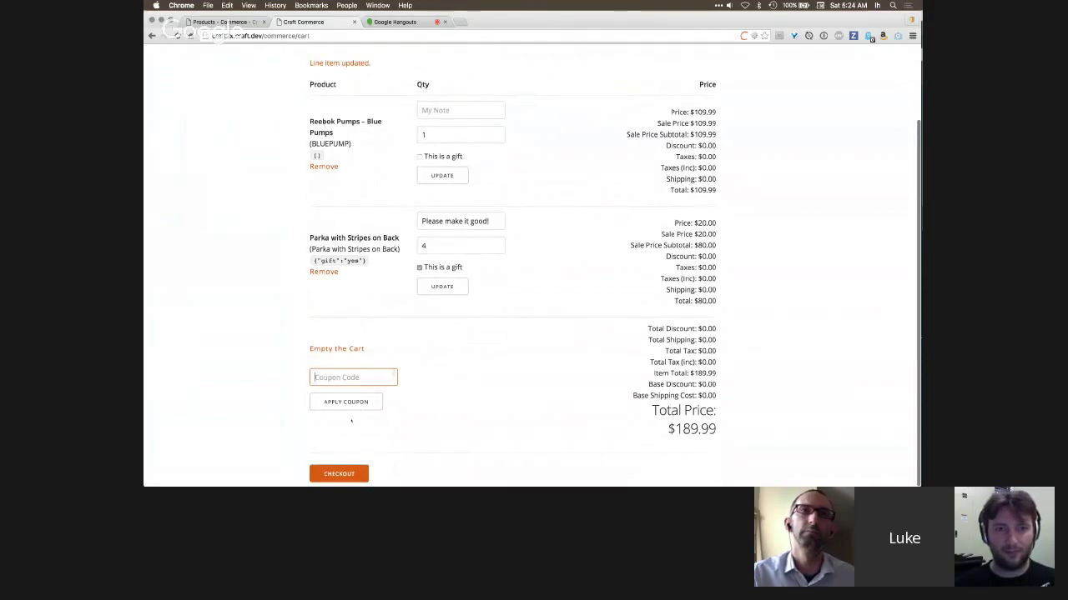
left_click(339, 474)
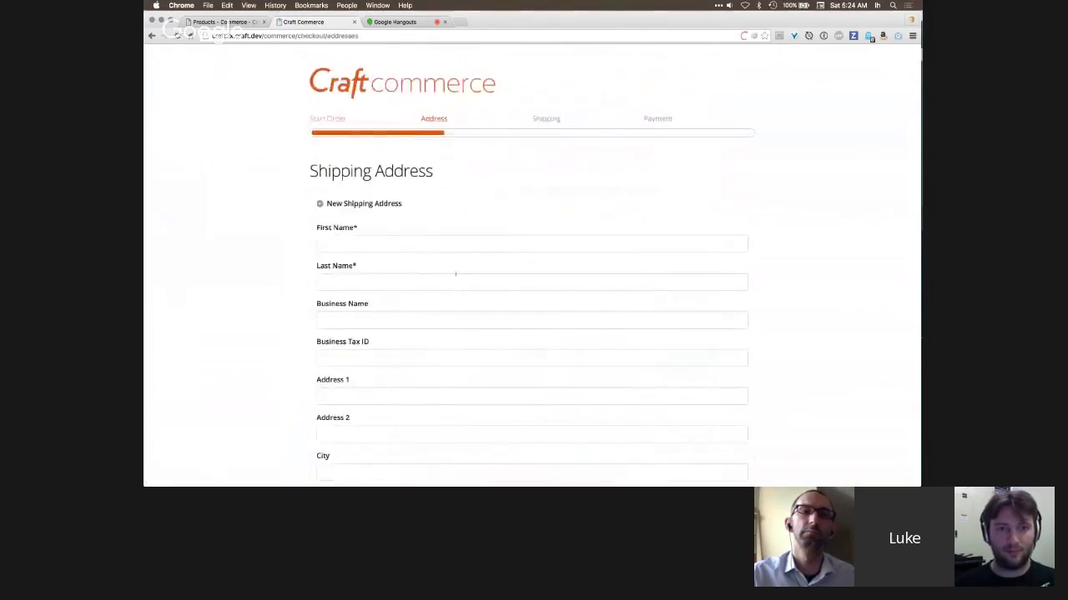
scroll(455, 273, "down", 1)
- Enter the customer's first and last name, street, city and zip code
left_click(409, 187)
type("Lu")
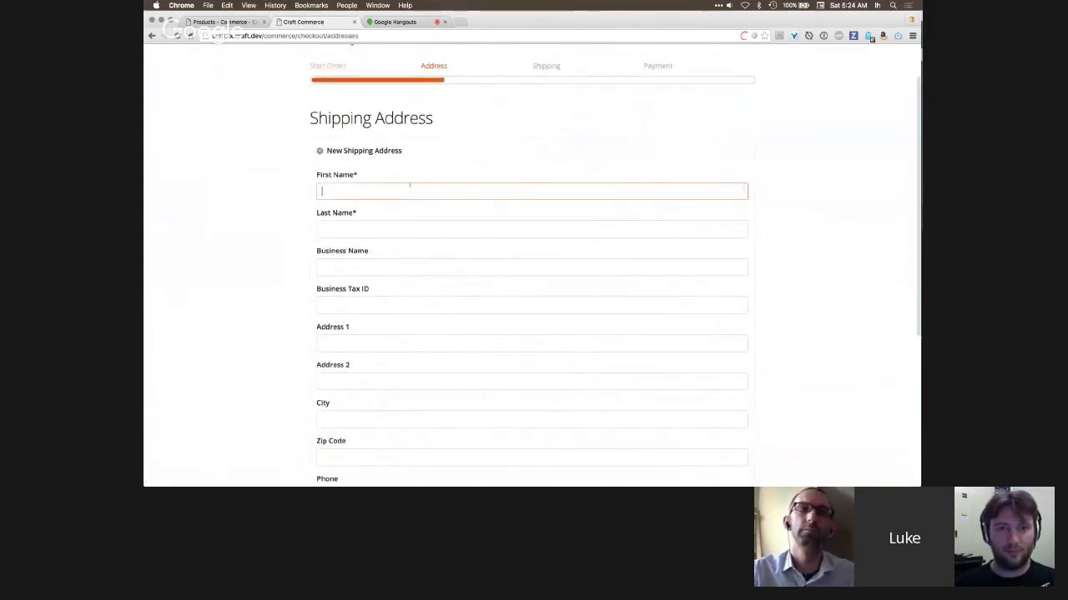
type("ke")
key("Tab")
type("Holder")
key("Tab")
key("Tab")
key("Tab")
type("1 street")
scroll(407, 193, "down", 5)
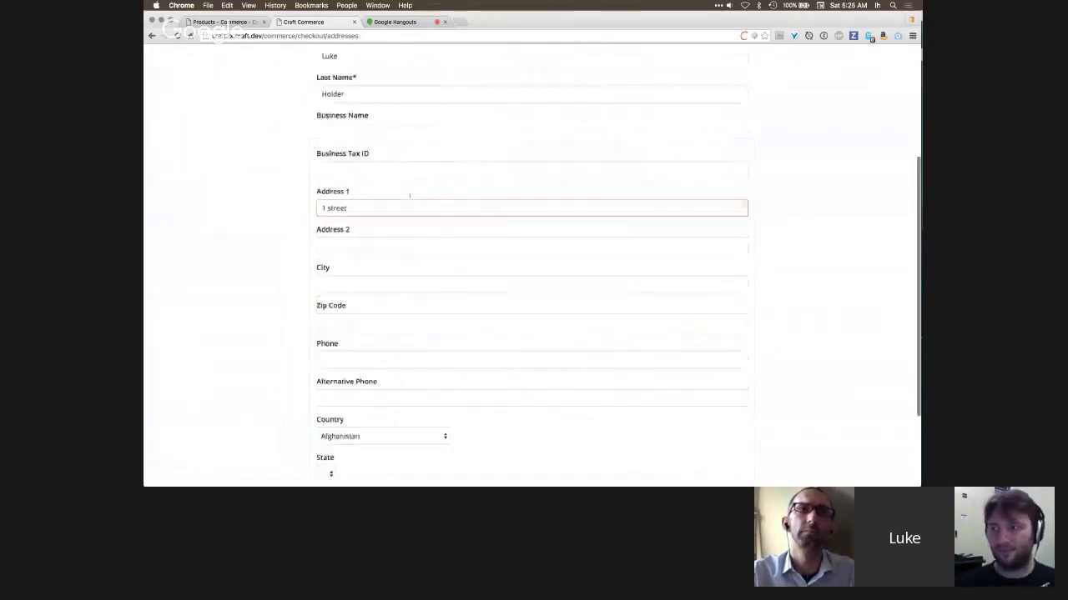
key("Tab")
key("Tab")
type("Perth")
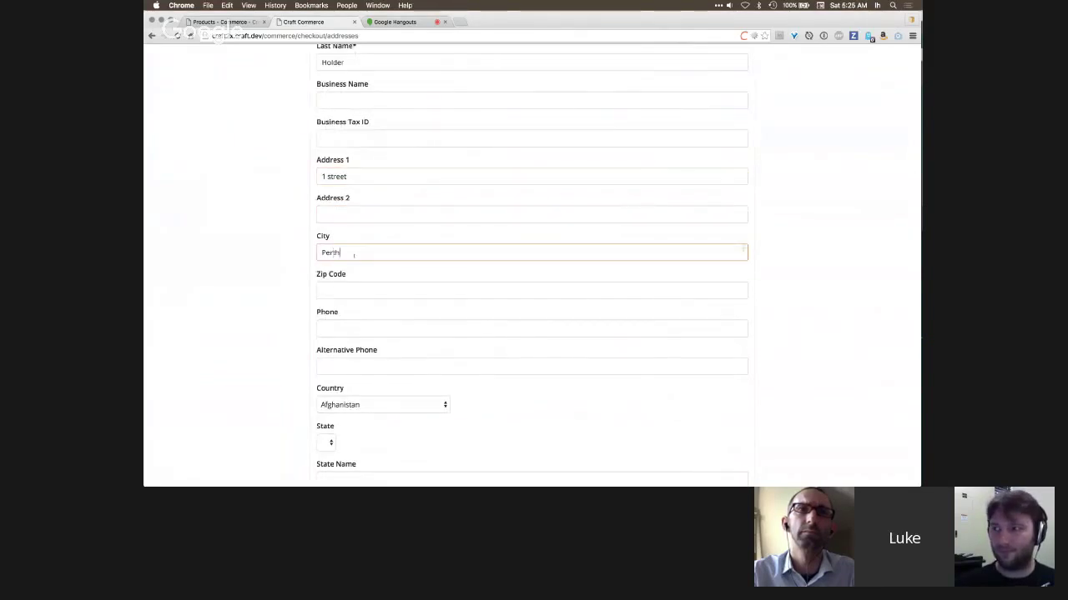
key("Tab")
type("98074")
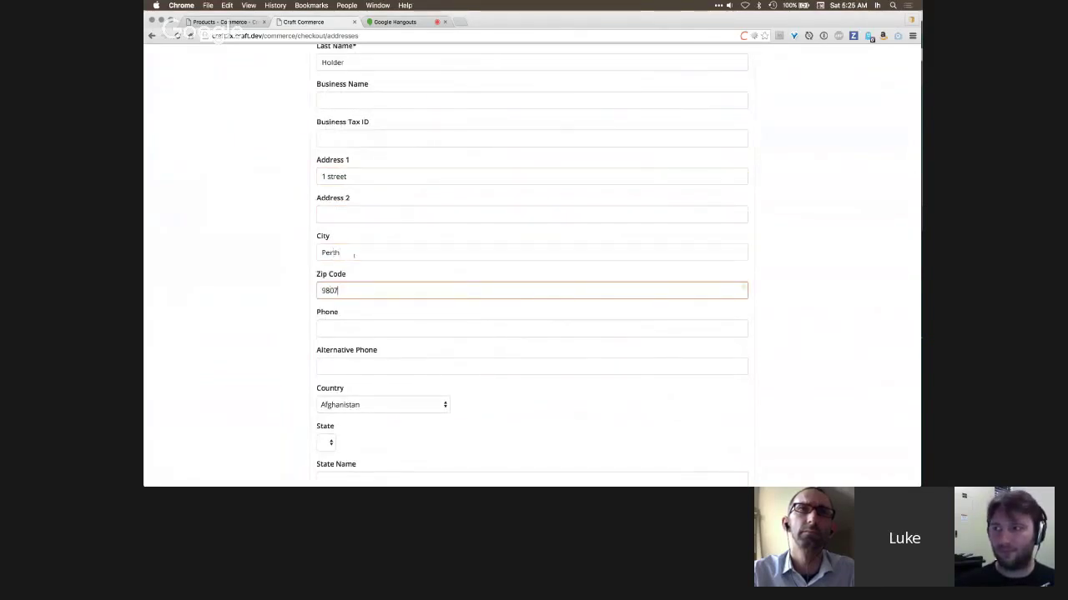
scroll(357, 319, "down", 3)
- Choose Australia as the country and Western Australia as the state
left_click(357, 318)
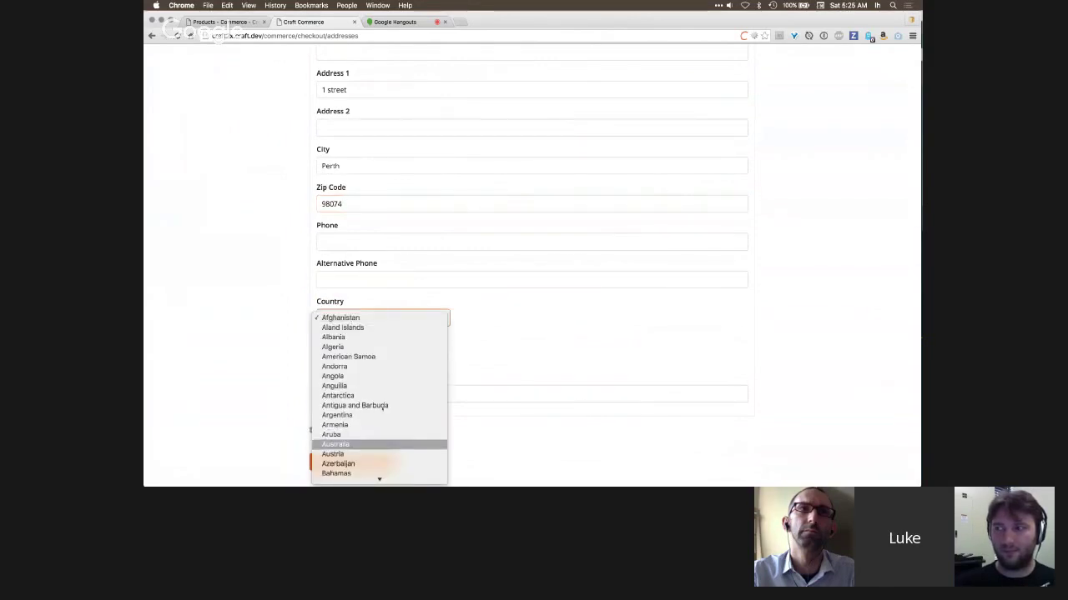
key("Return")
left_click(337, 356)
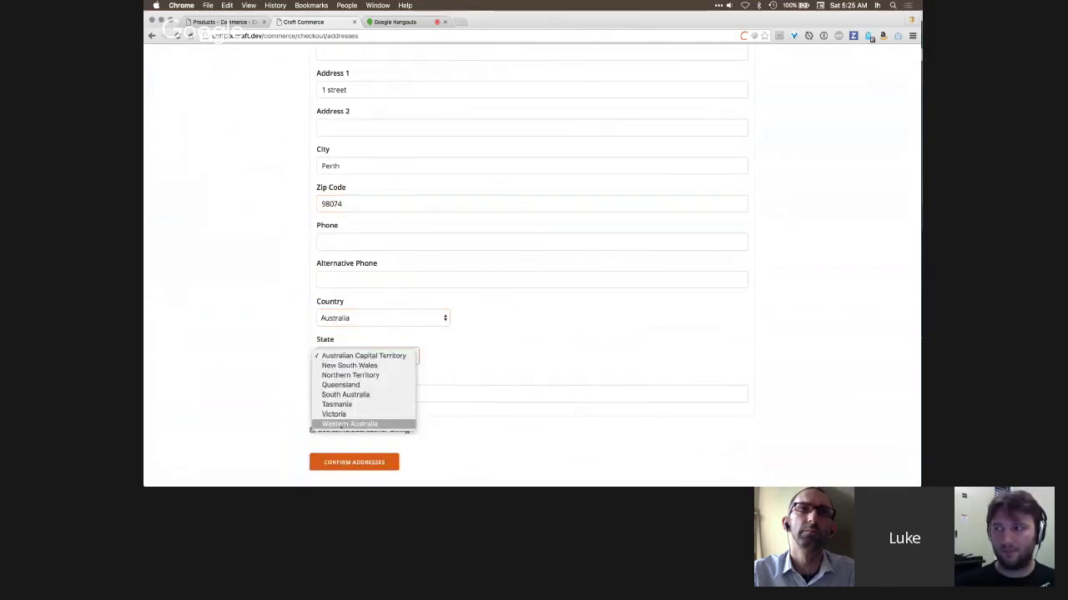
left_click(349, 423)
scroll(435, 417, "up", 8)
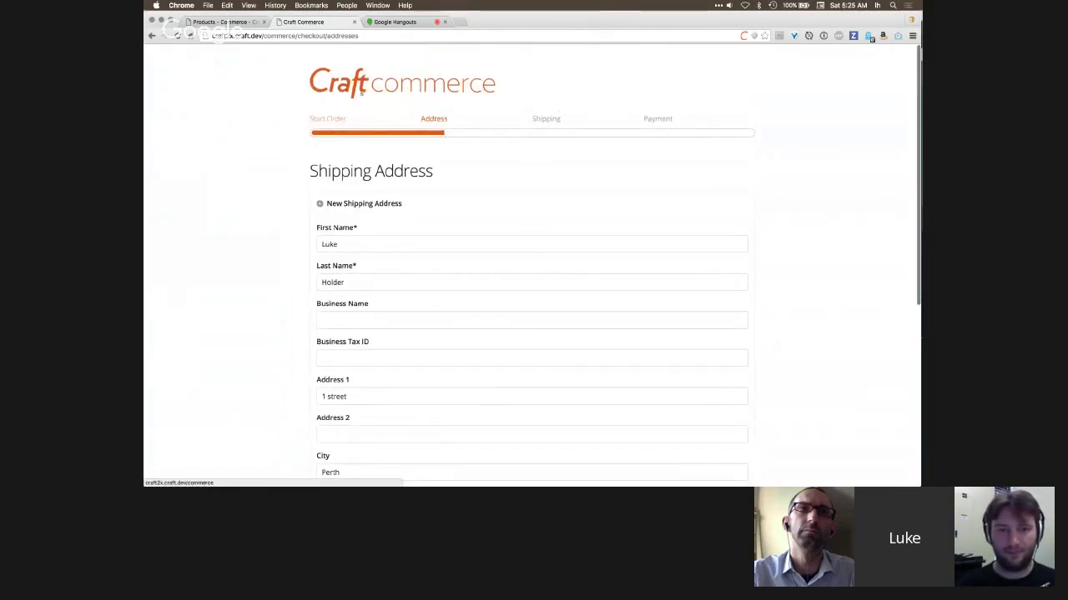
scroll(571, 191, "down", 1)
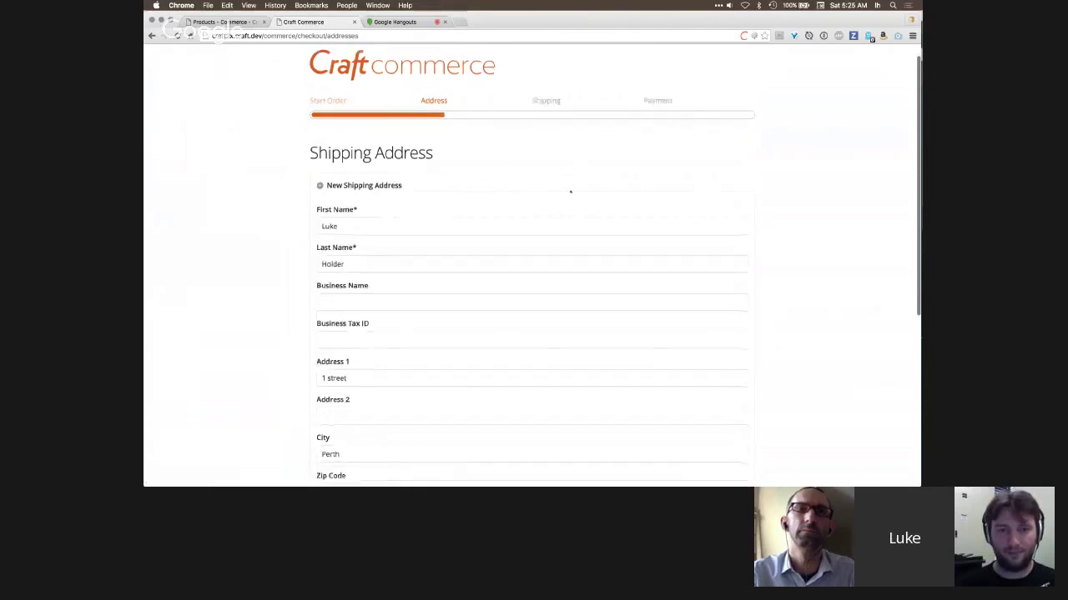
scroll(541, 222, "down", 5)
scroll(482, 240, "down", 3)
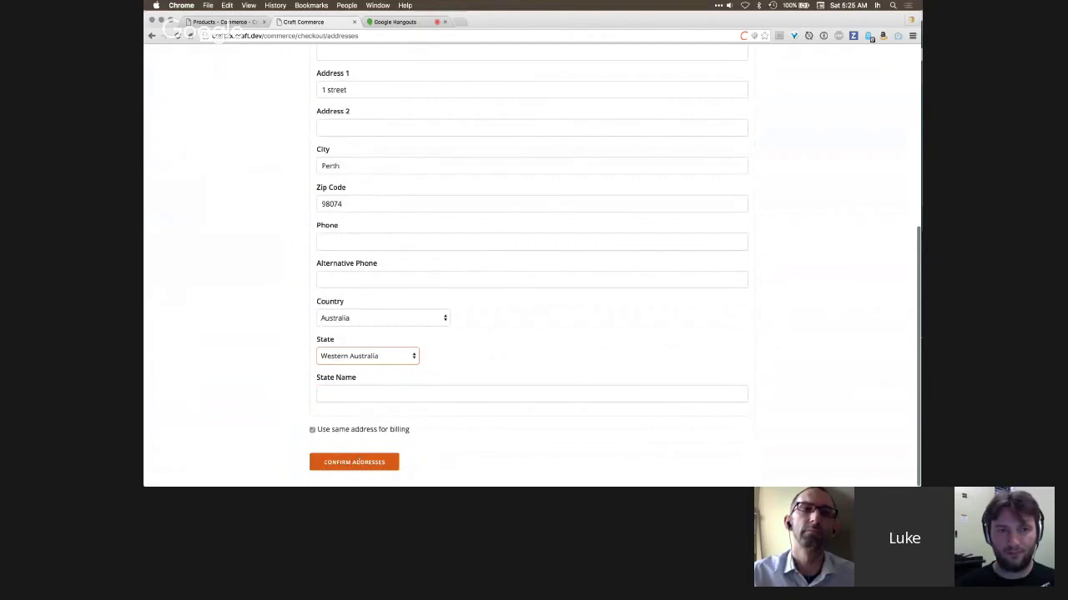
- Check the commerce/cart/updateCart action value in the template in PhpStorm
key("super+Tab")
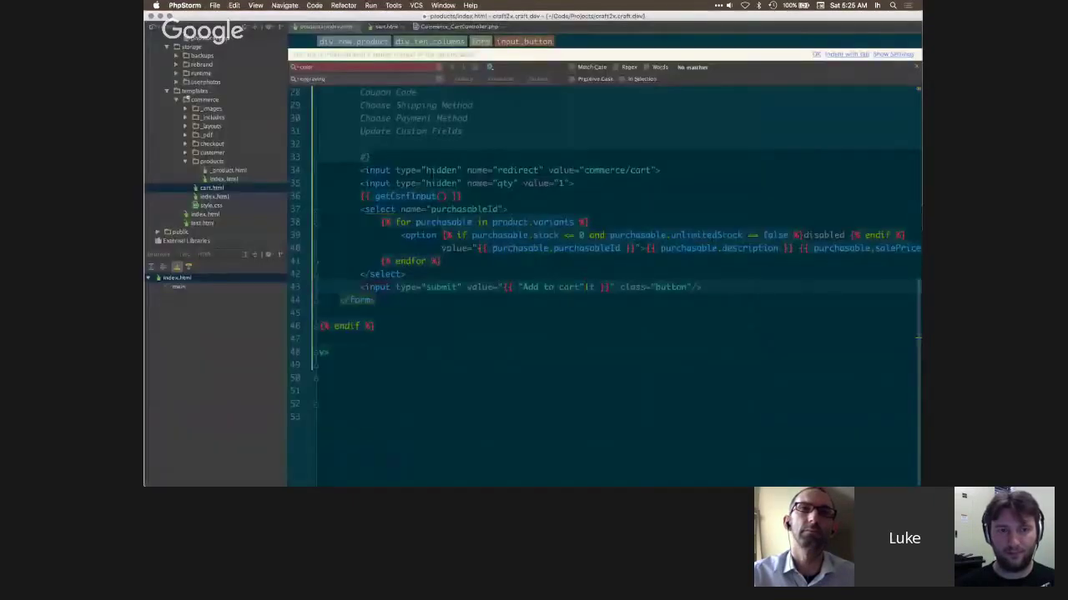
scroll(583, 275, "up", 5)
left_click_drag(698, 235, 574, 235)
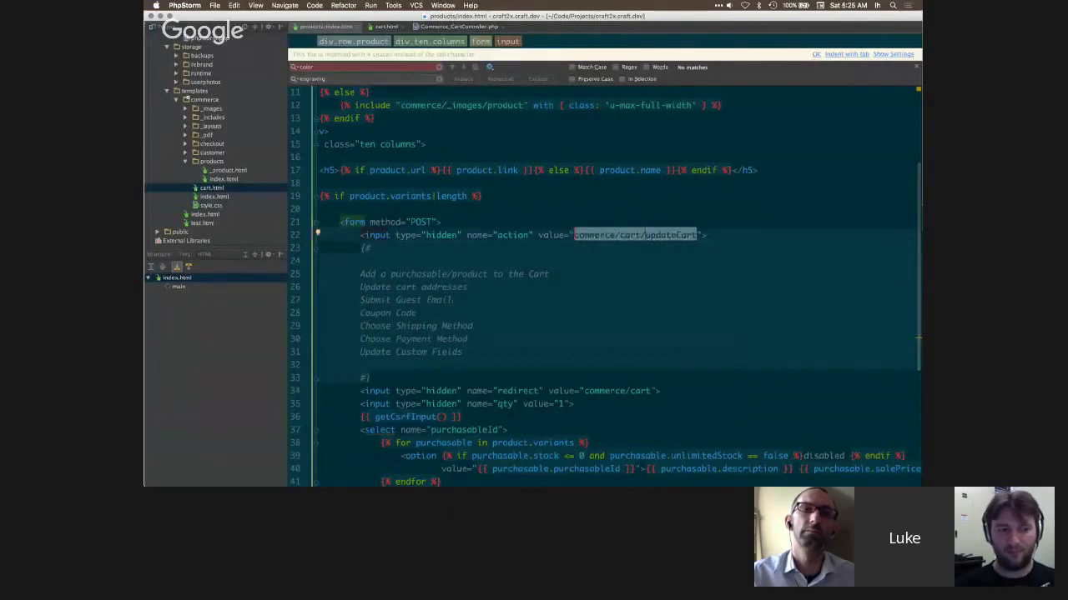
key("super+Tab")
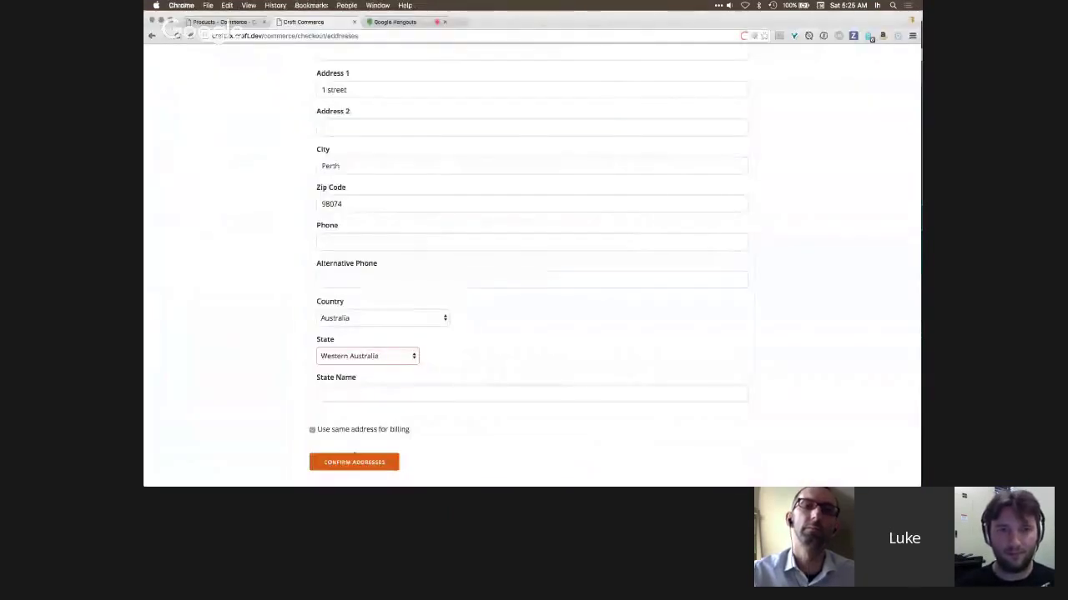
- Confirm the addresses and choose Free Shipping ($0.00) to reach Order Review
left_click(354, 460)
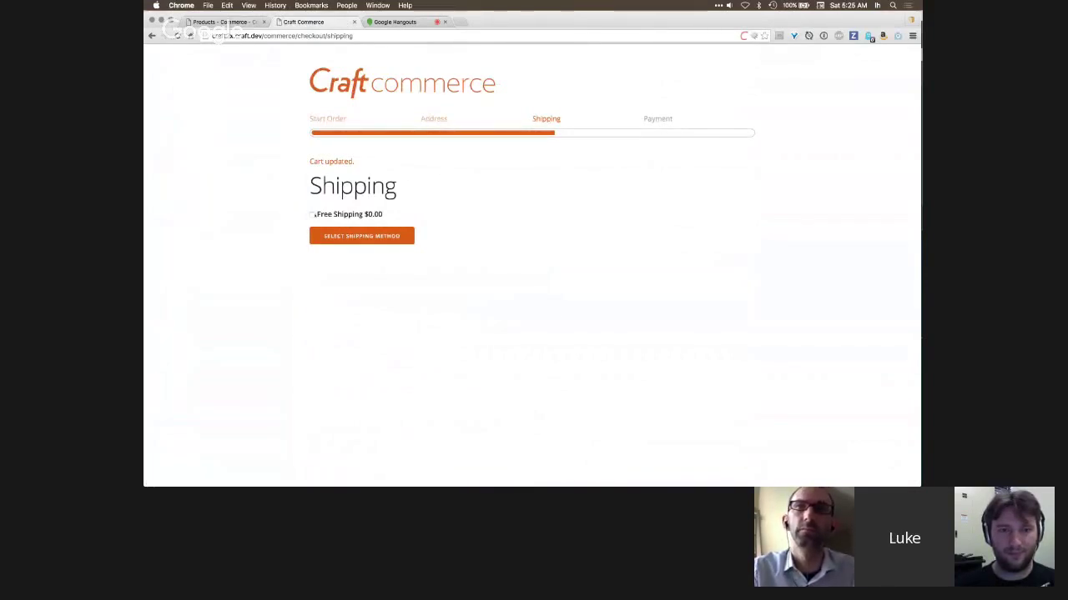
left_click(312, 214)
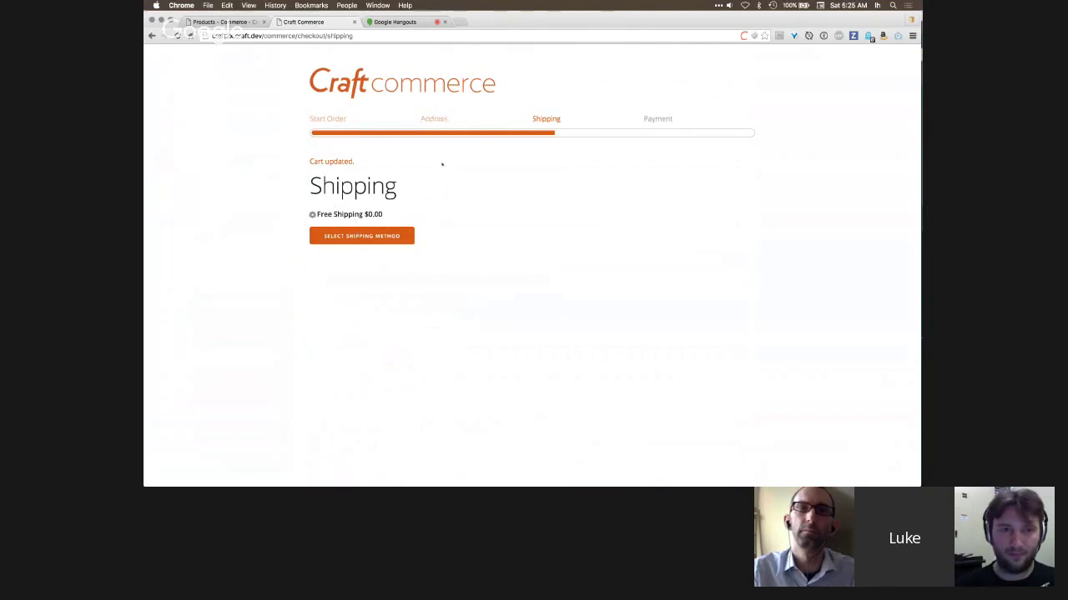
left_click(363, 236)
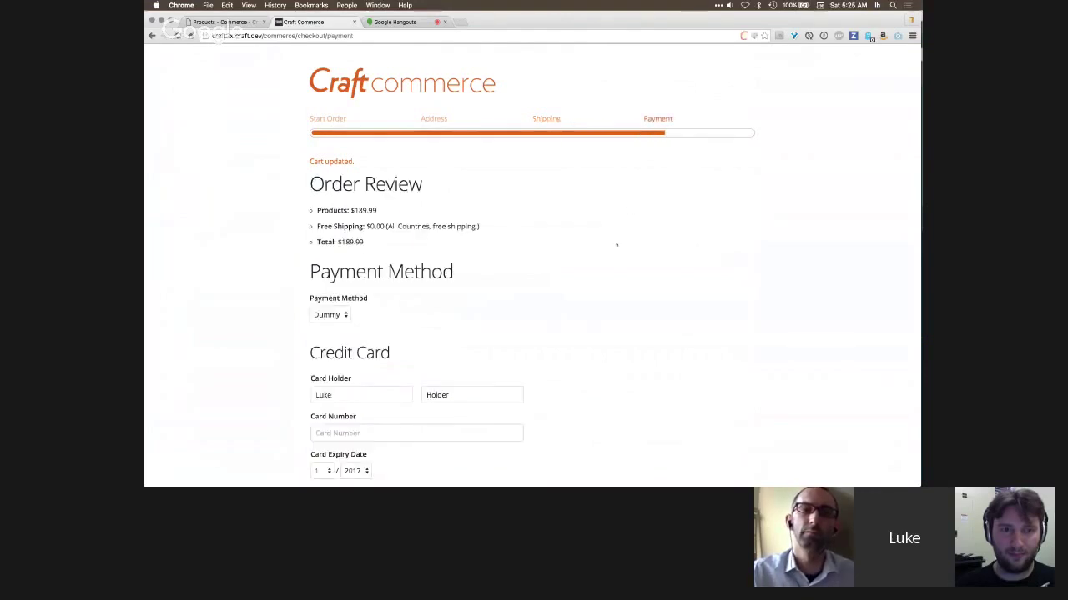
- Check the Payment Method options, keeping Dummy selected
scroll(616, 244, "down", 3)
scroll(614, 238, "up", 1)
scroll(603, 267, "down", 1)
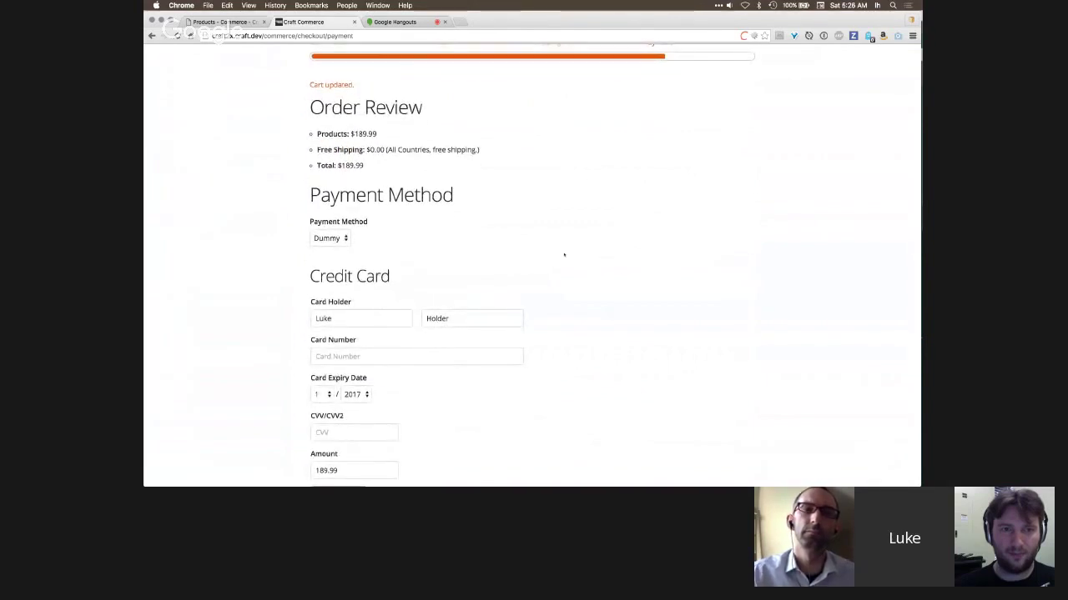
scroll(564, 254, "down", 1)
left_click(330, 205)
left_click(373, 206)
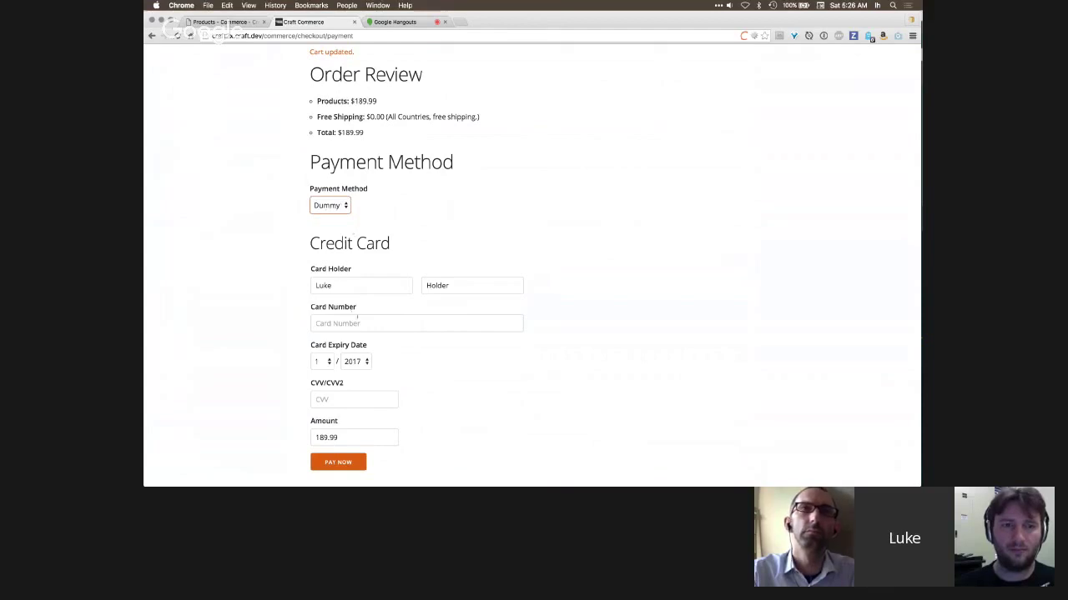
- Enter a test card number and CVV and pay for the $189.99 order
left_click(357, 319)
type("42442424242424242")
left_click(335, 400)
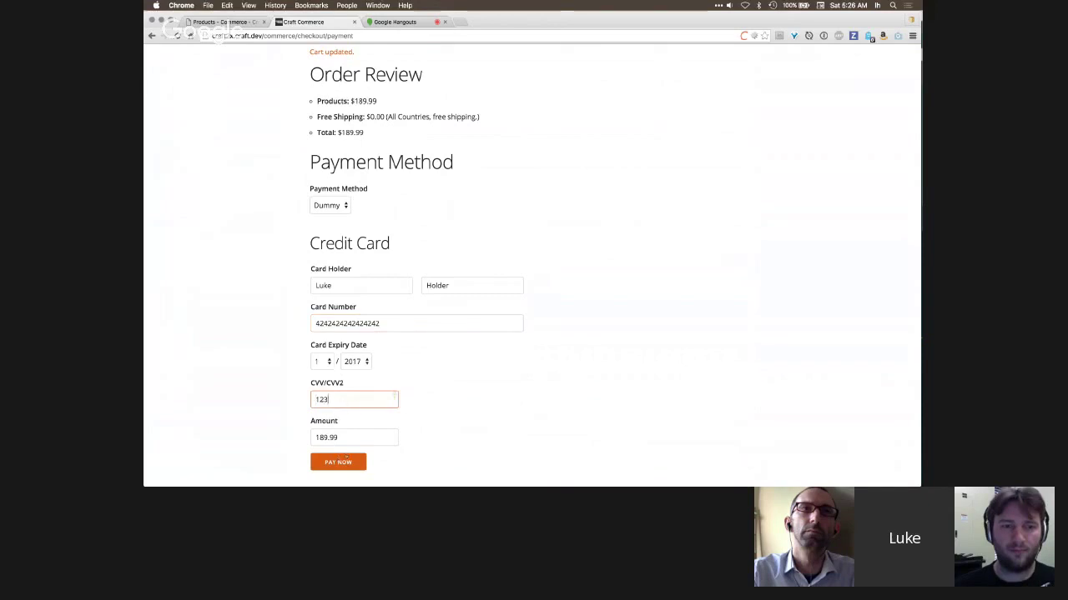
left_click(348, 463)
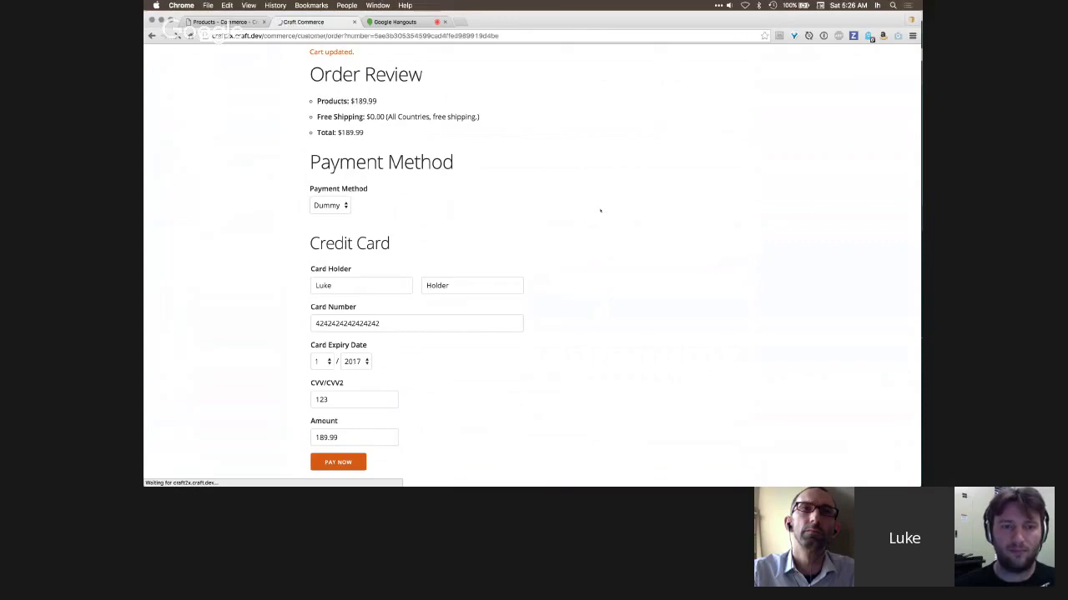
- Review the $189.99 Order #39 confirmation, then return to the control panel's Products list
scroll(600, 211, "down", 1)
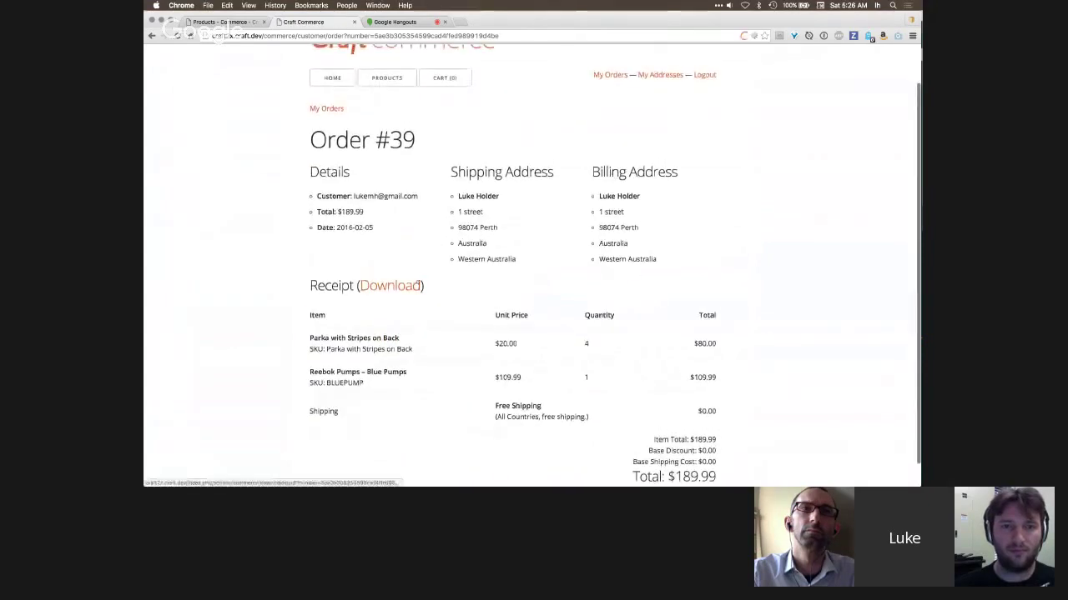
scroll(407, 240, "up", 1)
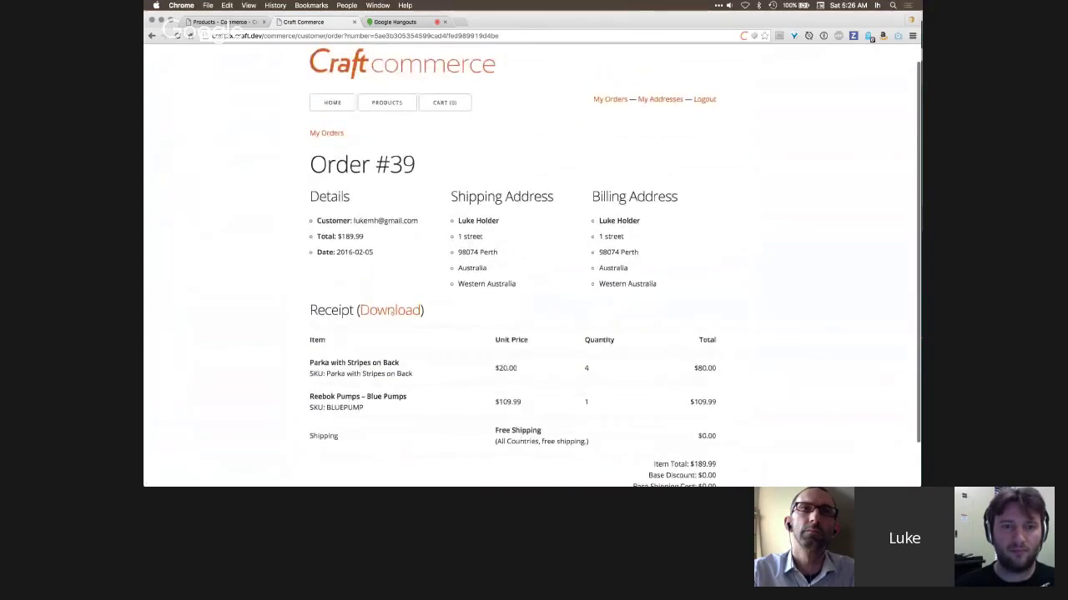
scroll(392, 310, "up", 1)
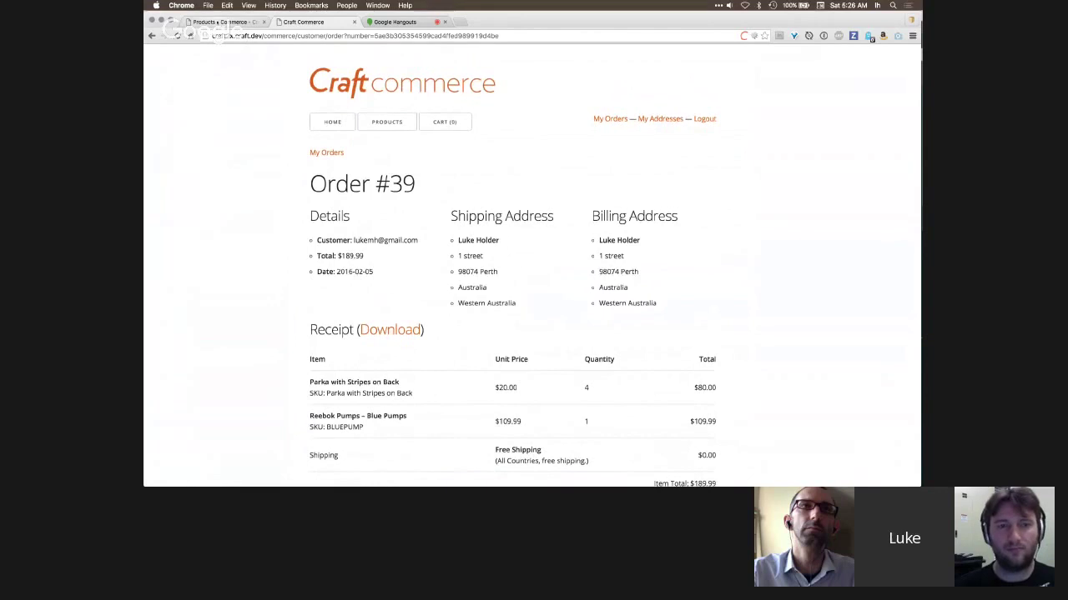
left_click(219, 23)
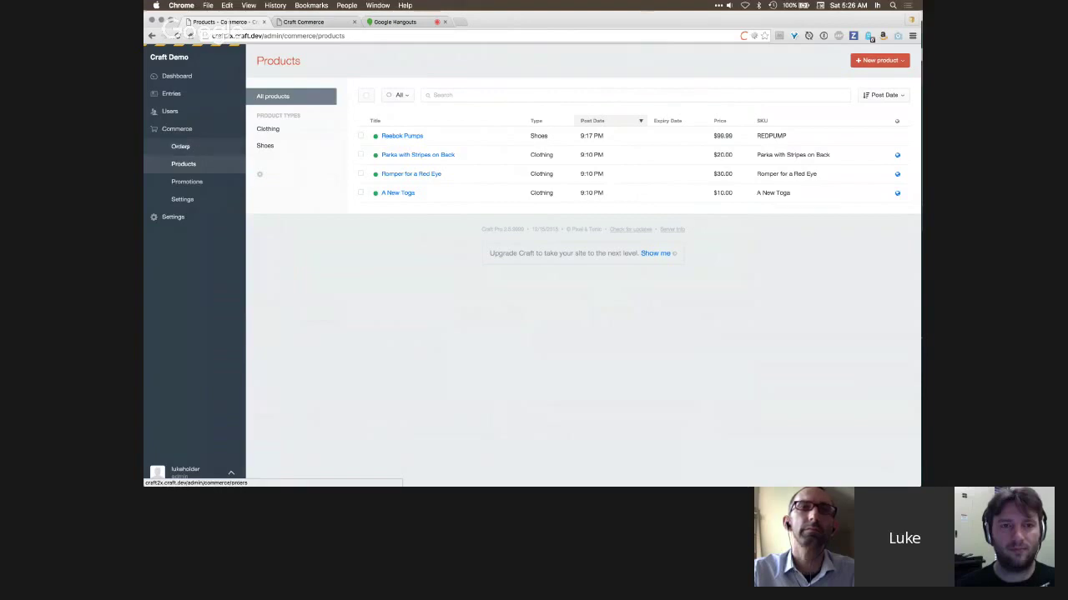
- Filter the orders to Processing to find the paid $189.99 order, then bring up the storefront Products page
left_click(180, 146)
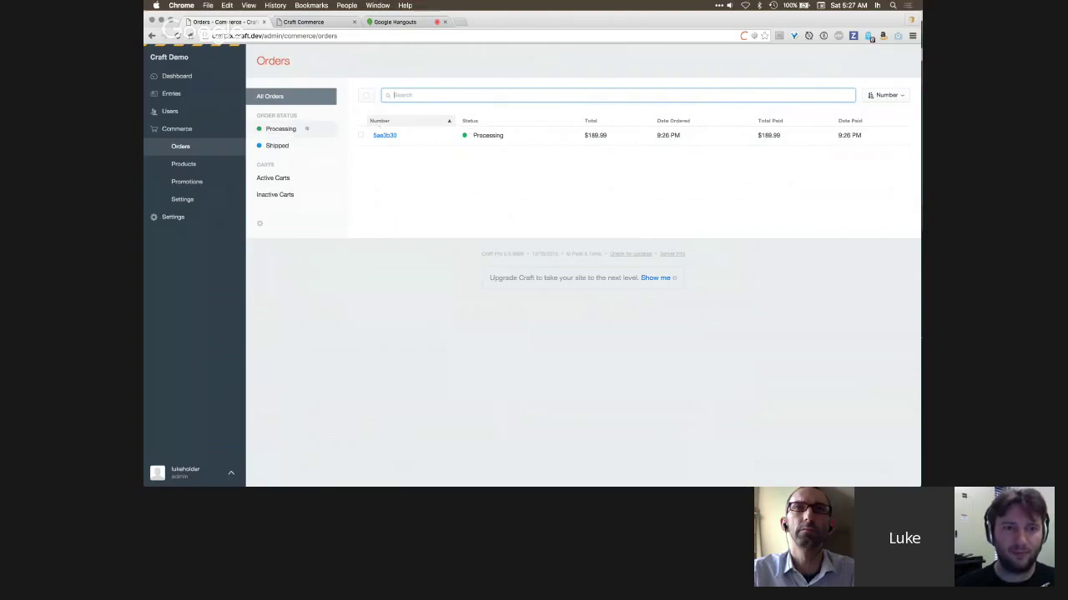
left_click(295, 129)
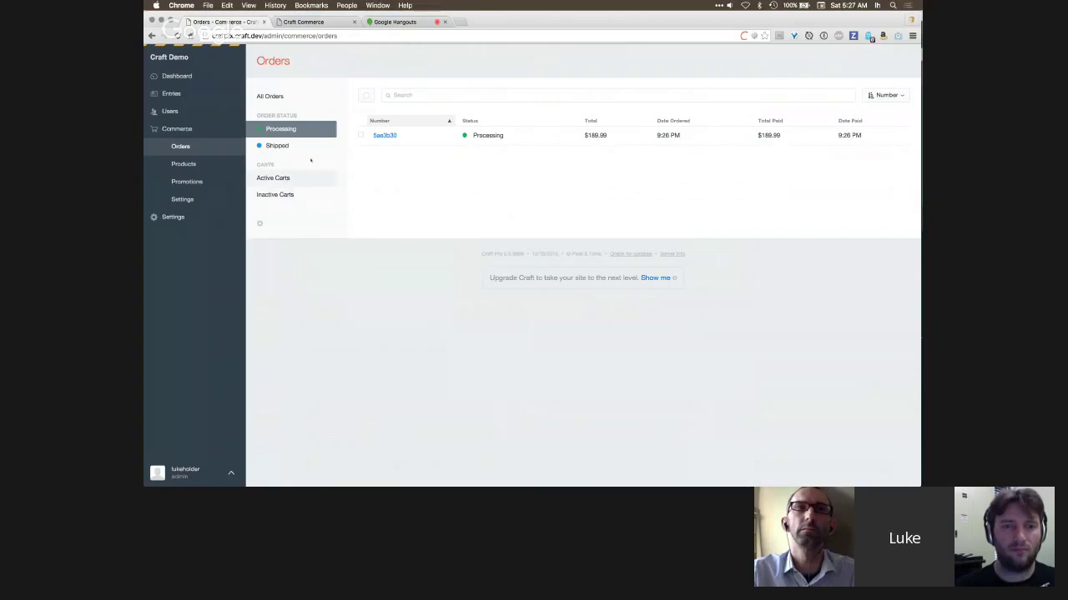
left_click(333, 22)
left_click(389, 123)
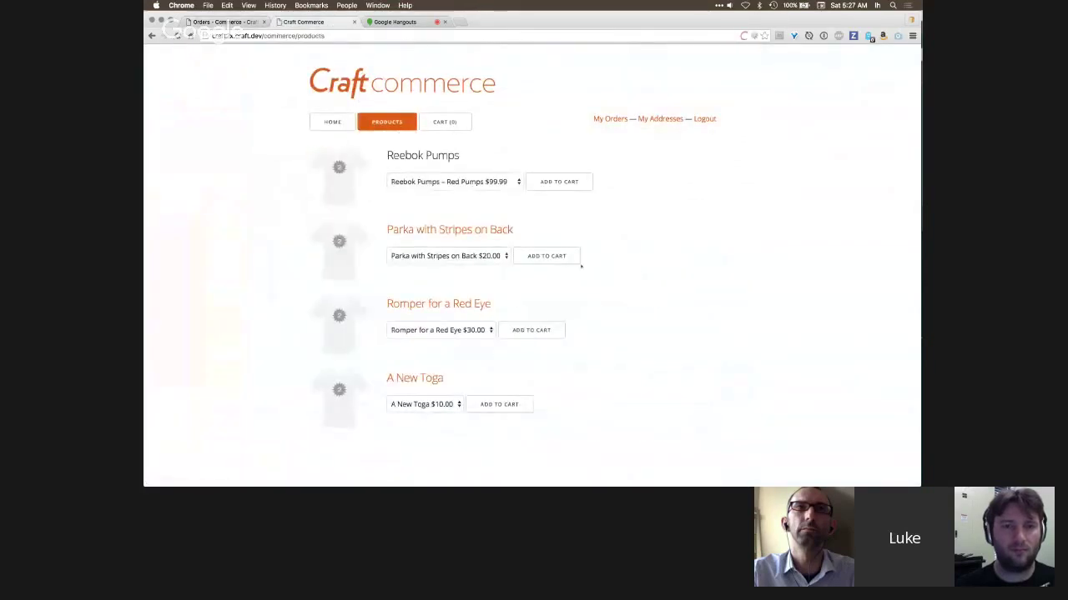
- Add the Parka with Stripes on Back to the cart, check Active Carts, then list Processing orders
left_click(547, 256)
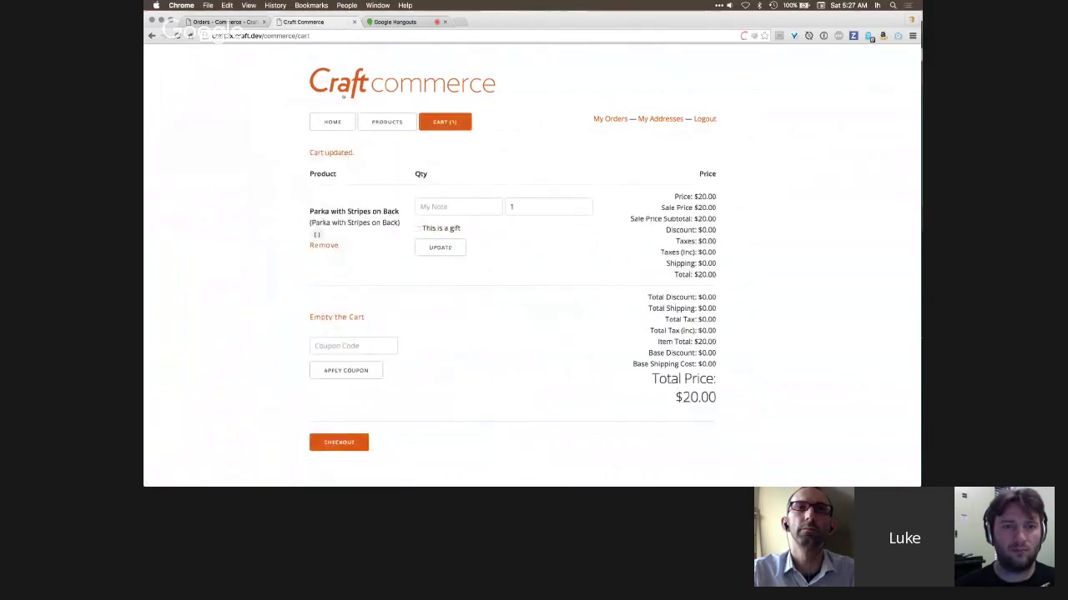
key("super+1")
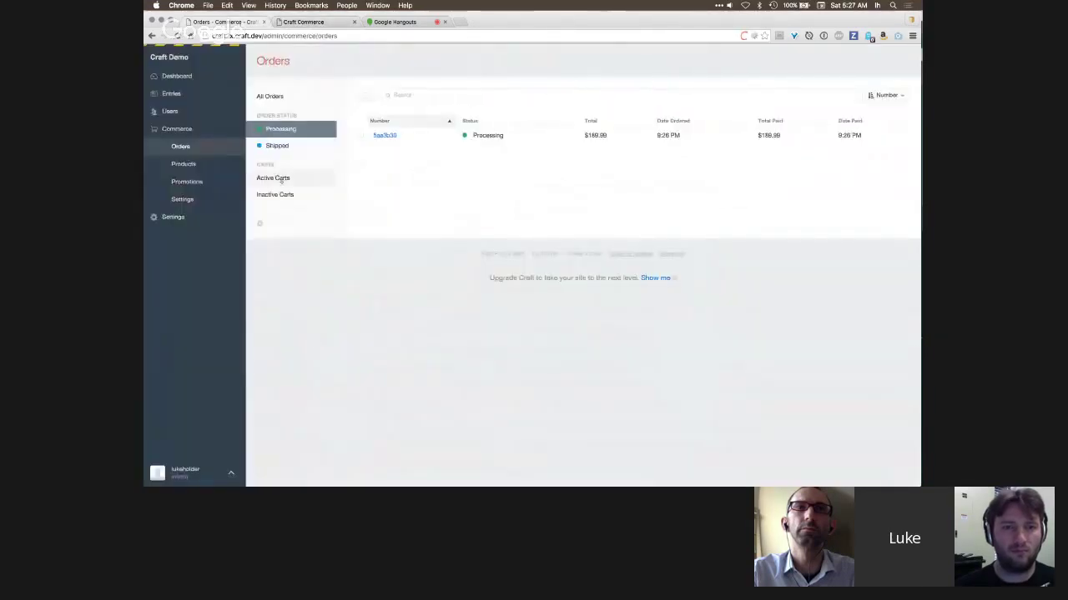
left_click(280, 178)
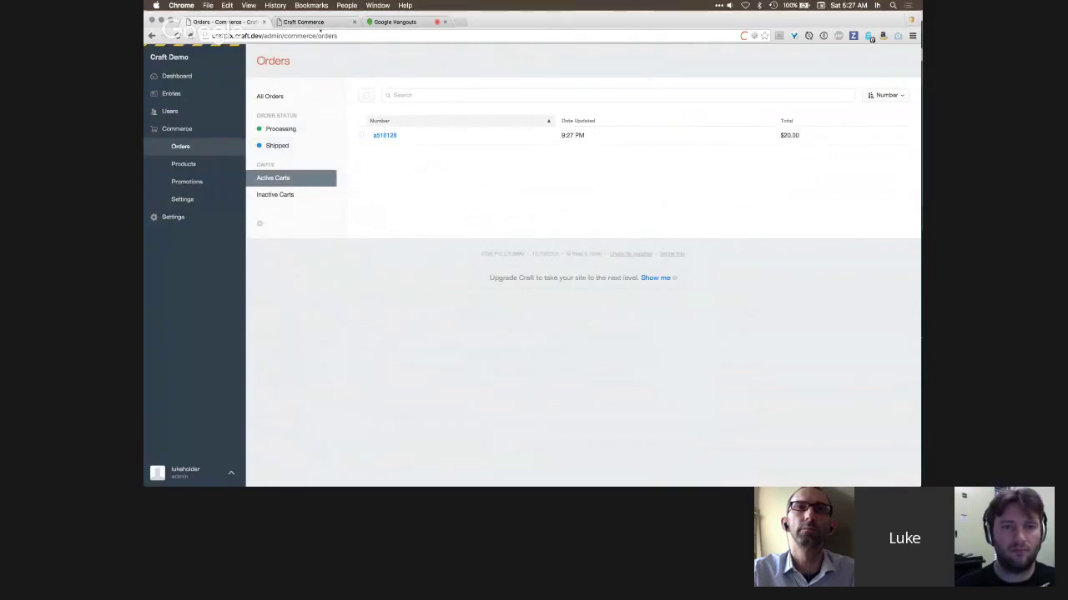
key("super+2")
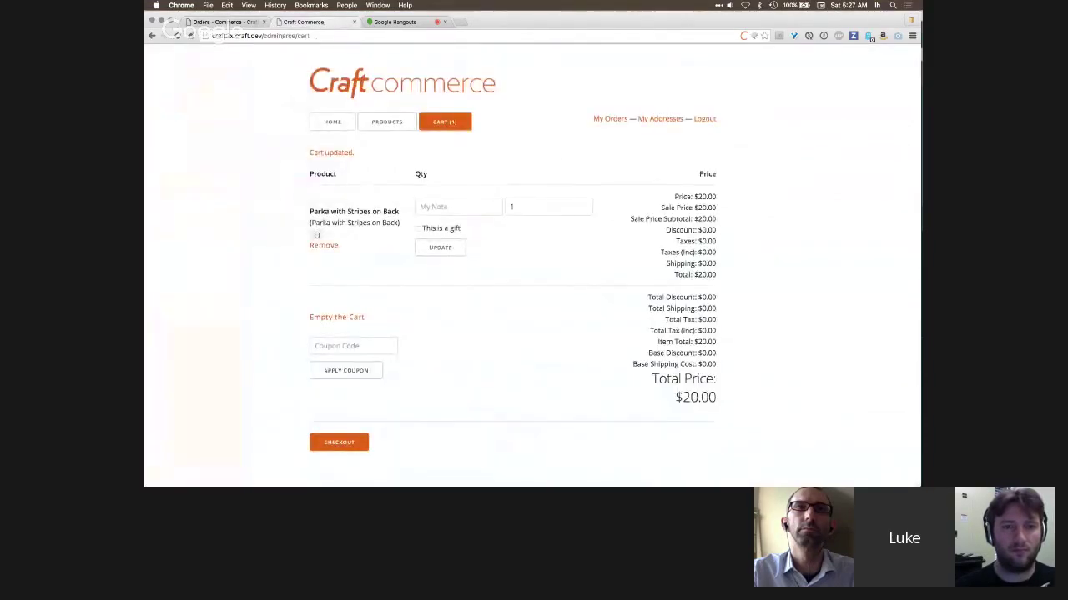
key("super+1")
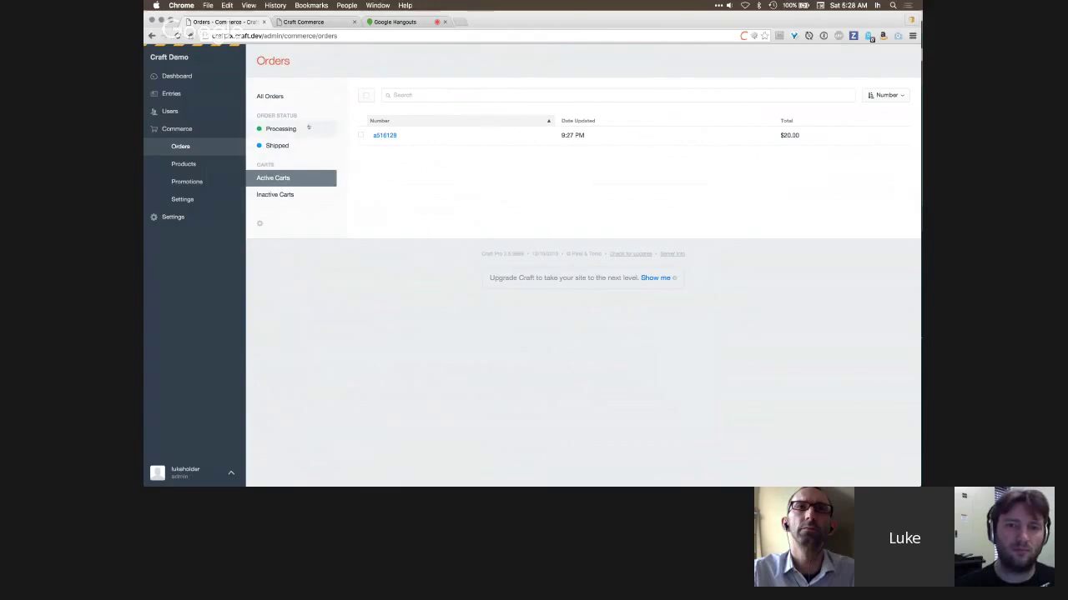
left_click(297, 128)
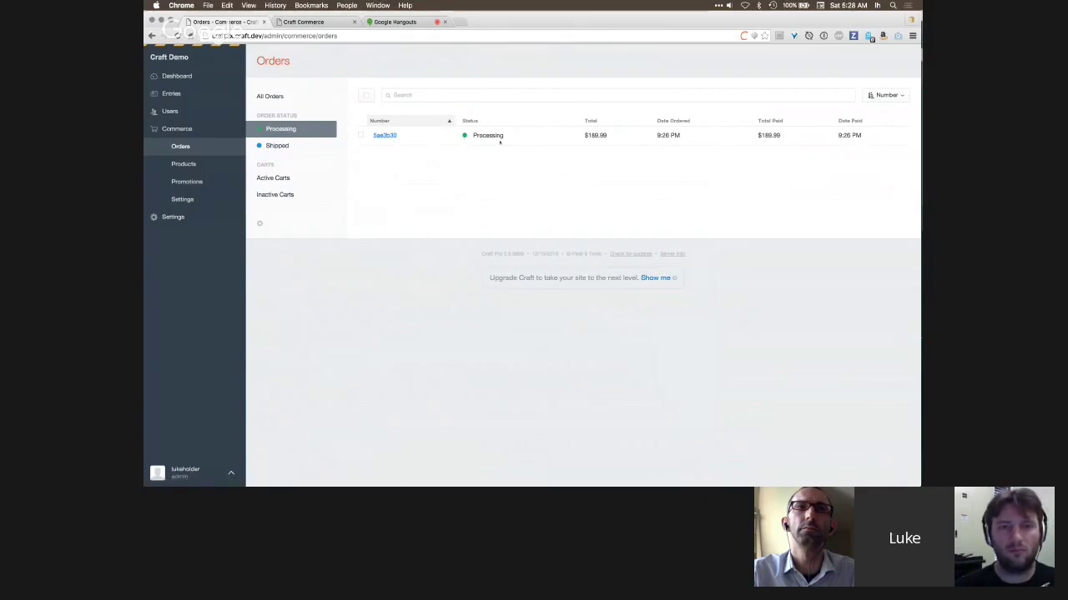
- Open paid order 5ae3b30 and view the price breakdown of its Parka line item
left_click(385, 136)
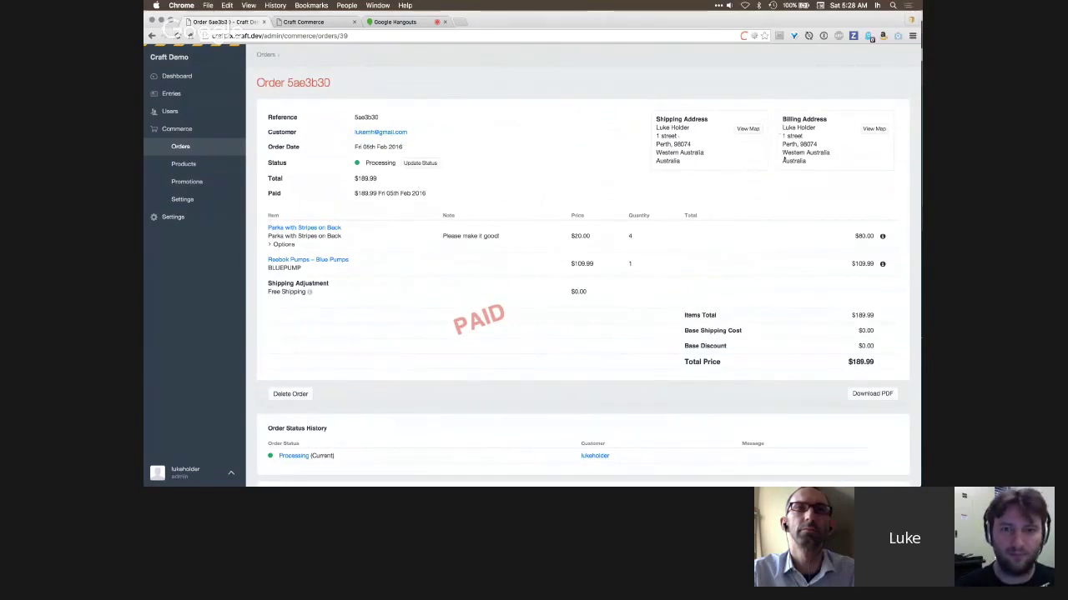
scroll(707, 130, "down", 3)
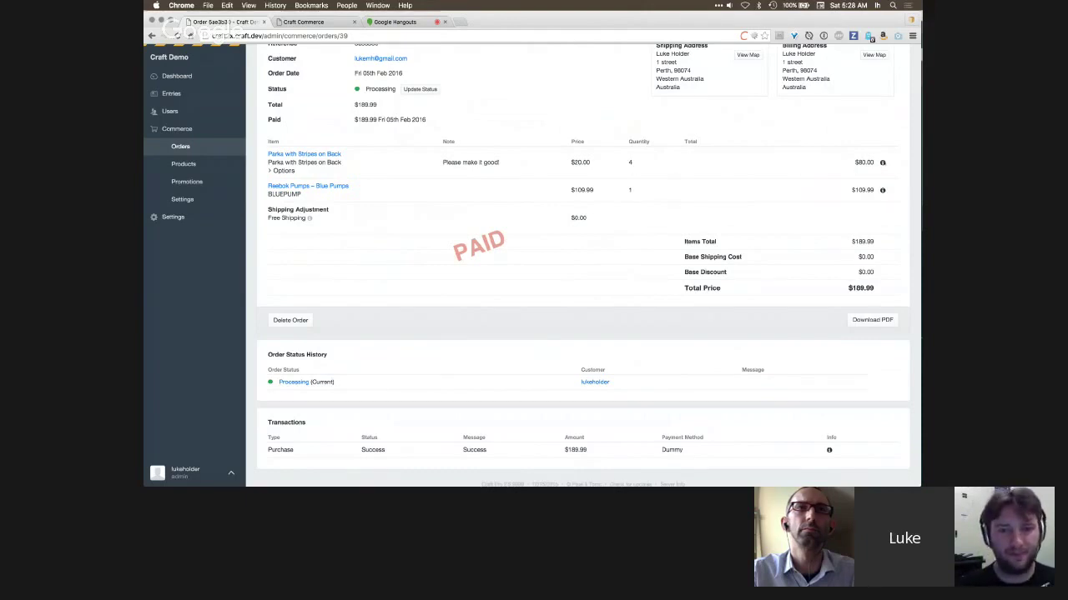
left_click(883, 162)
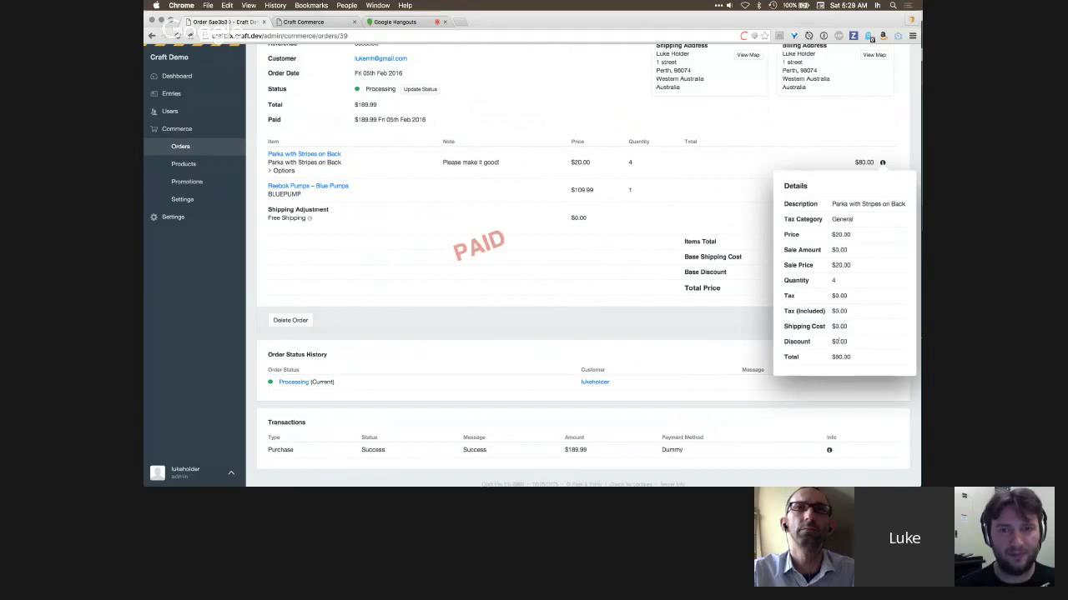
- Close the breakdown and expand the Parka item's options to show gift: yes
left_click(654, 200)
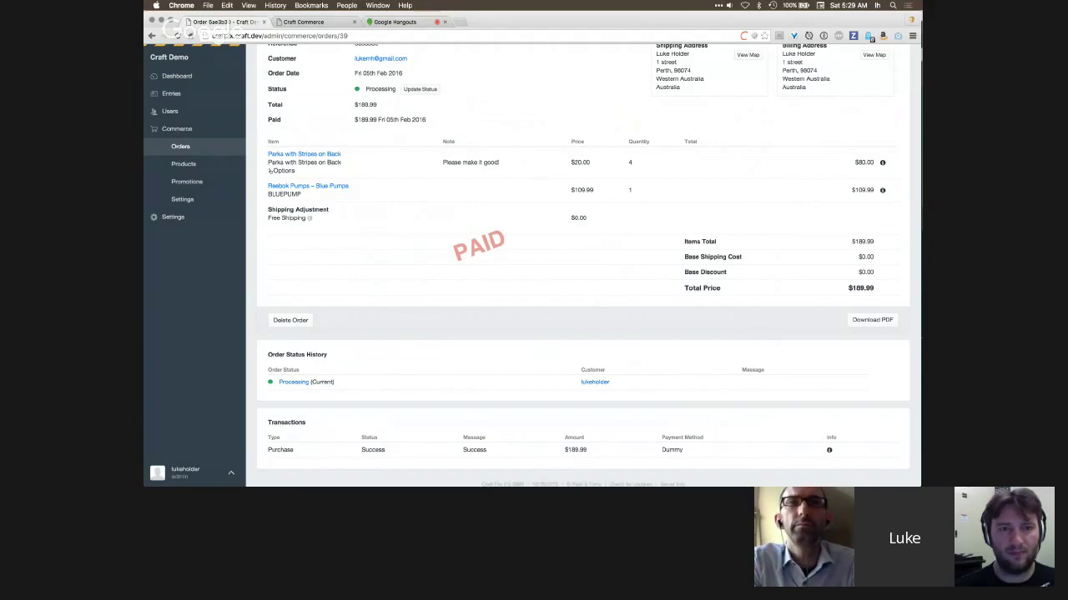
left_click(275, 170)
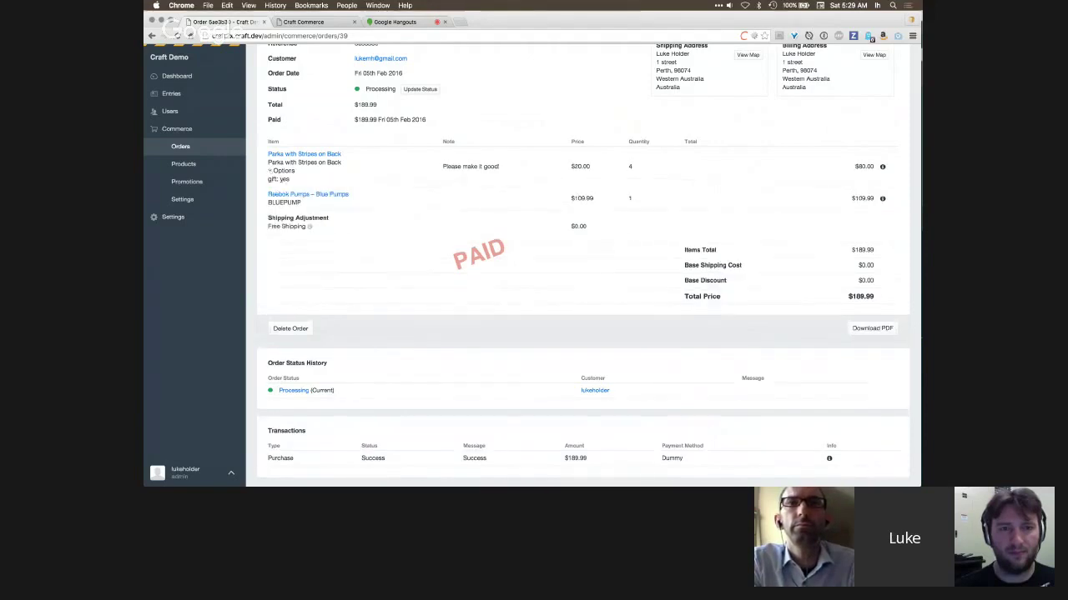
triple_click(294, 179)
left_click(294, 179)
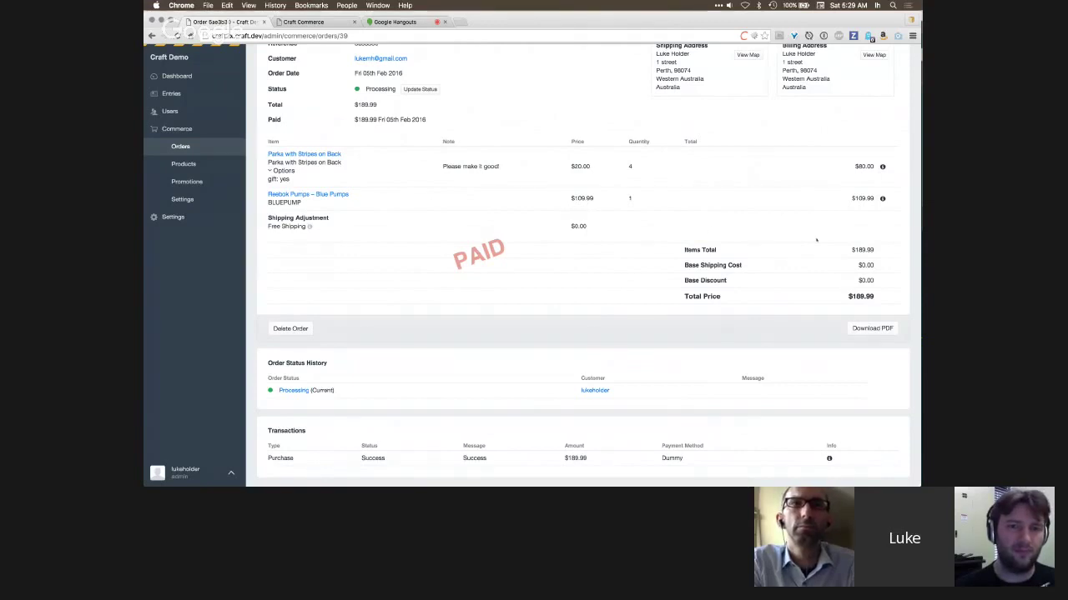
scroll(594, 139, "up", 2)
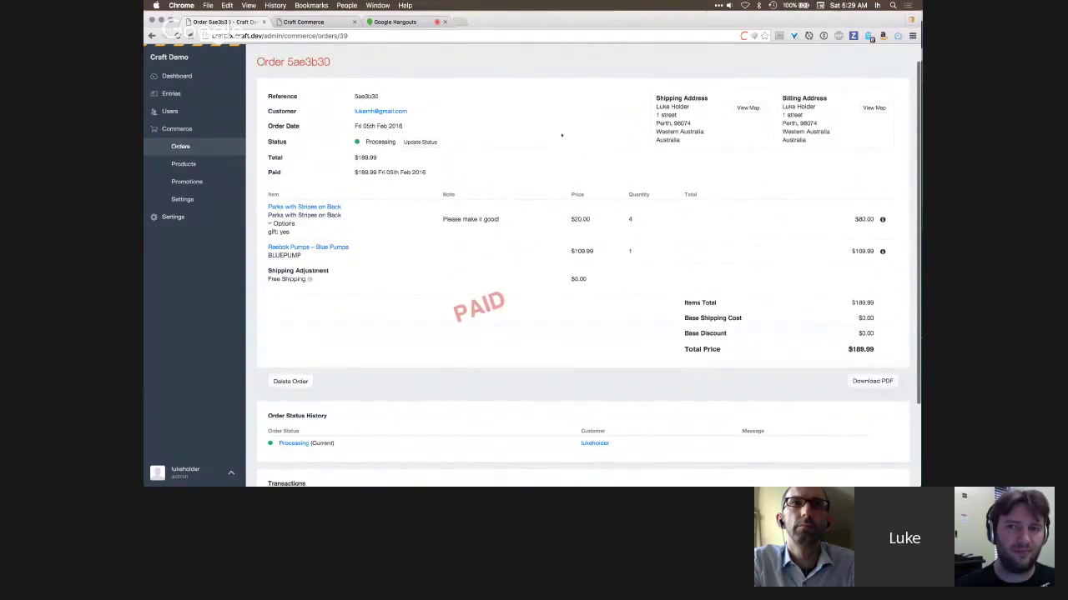
scroll(687, 122, "down", 3)
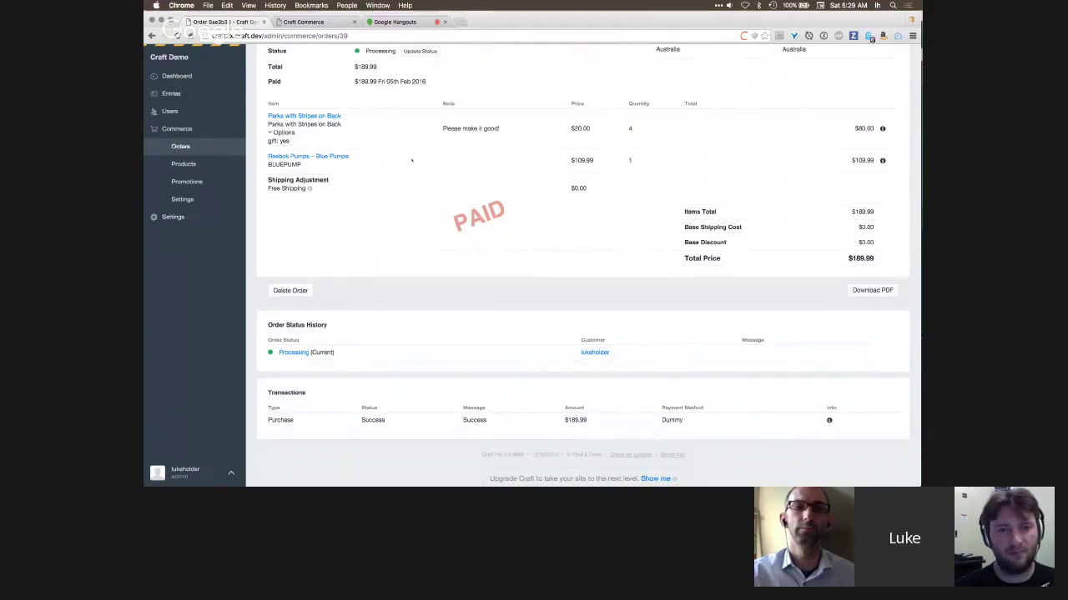
scroll(330, 294, "down", 1)
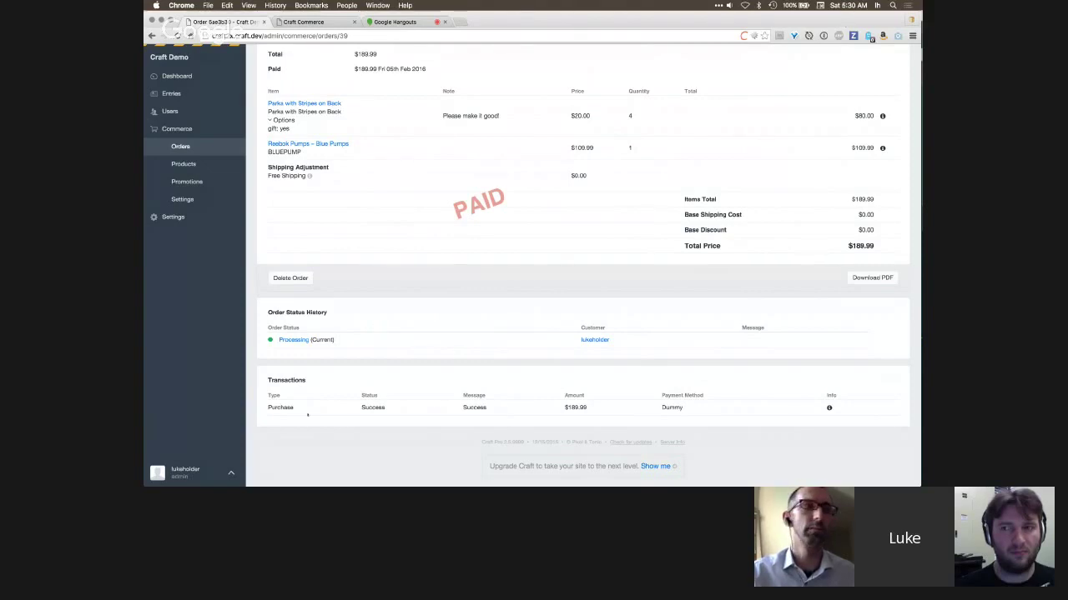
- Inspect the order's payment transaction details, then go to Commerce General Settings
left_click(829, 407)
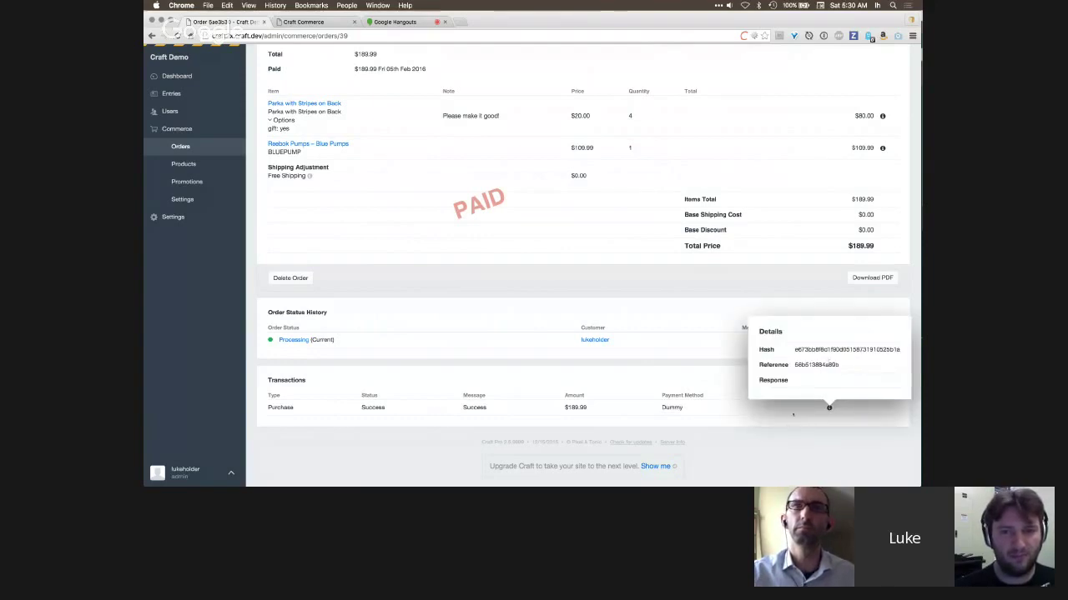
left_click(656, 403)
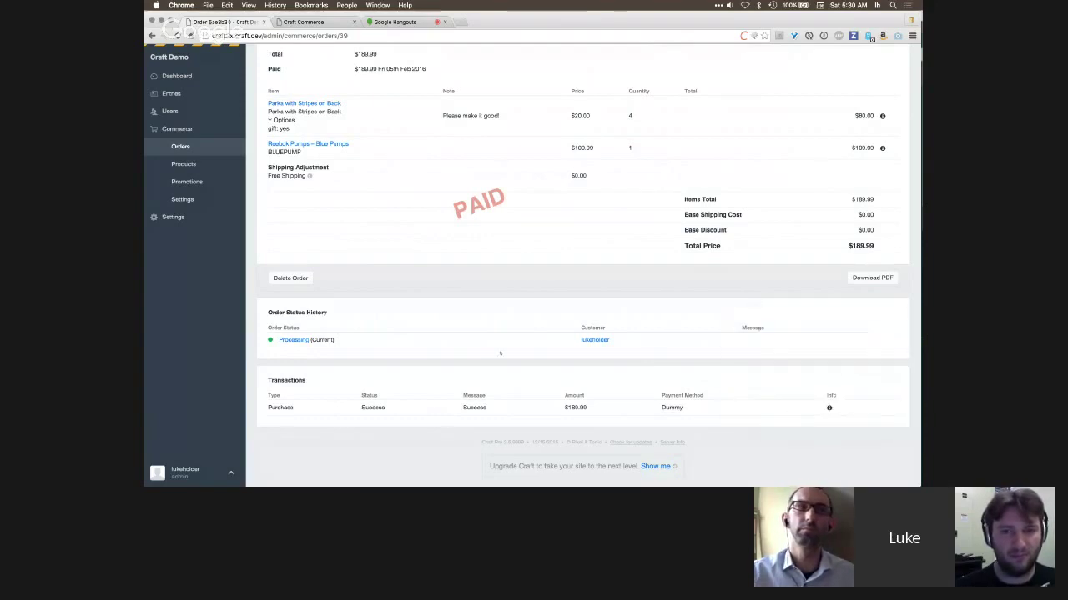
scroll(500, 354, "up", 3)
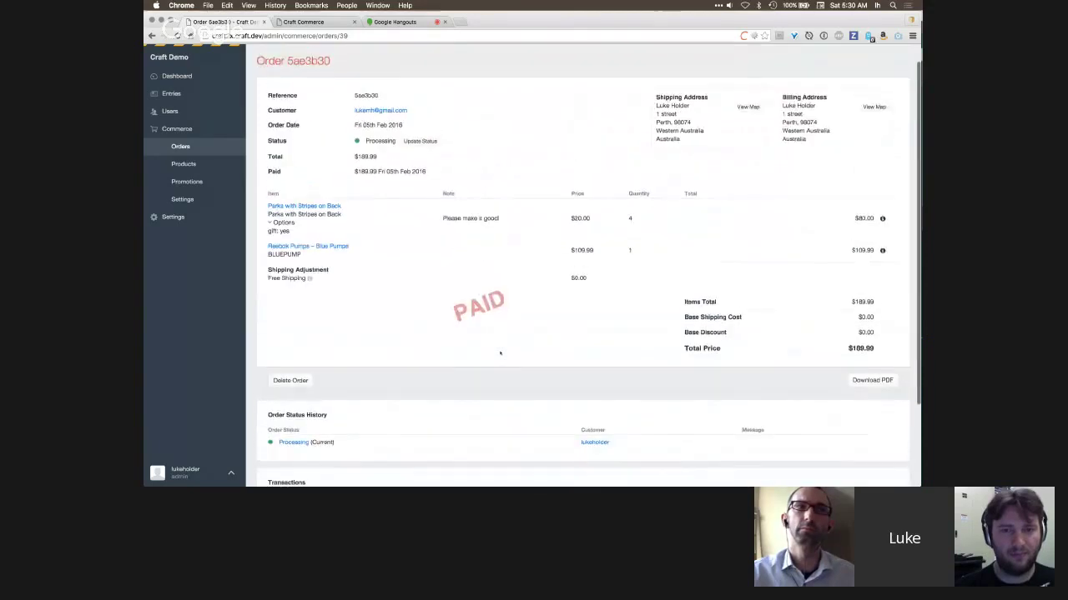
scroll(499, 353, "up", 1)
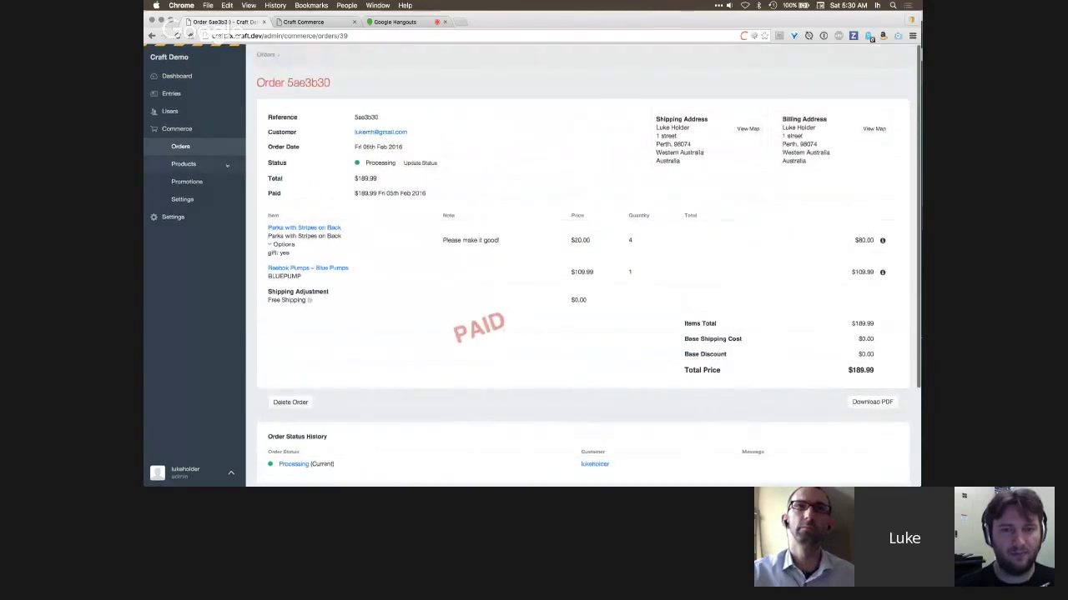
scroll(494, 174, "down", 3)
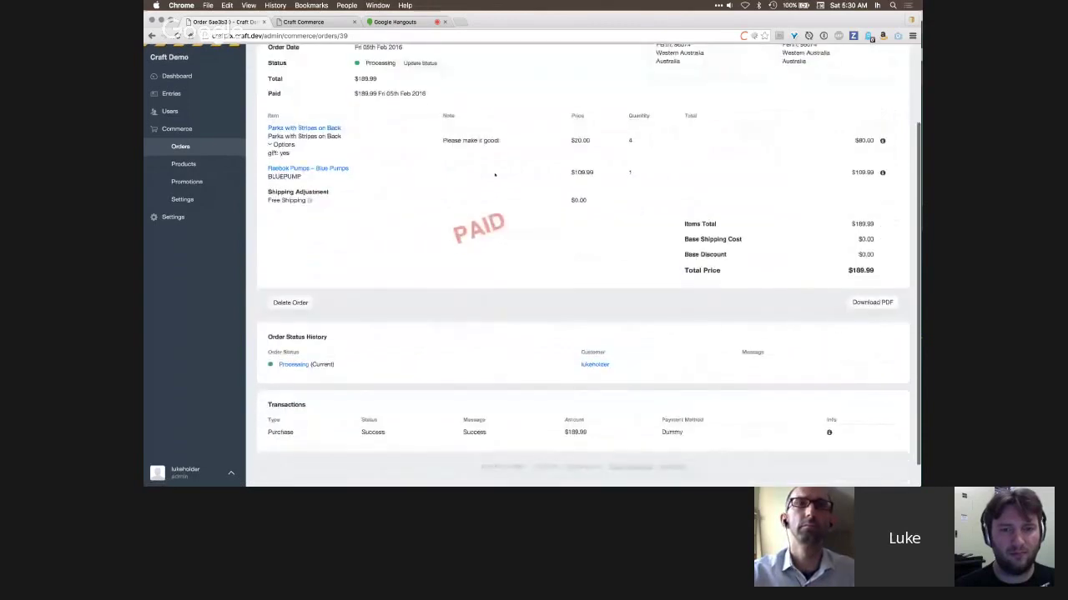
scroll(495, 174, "down", 1)
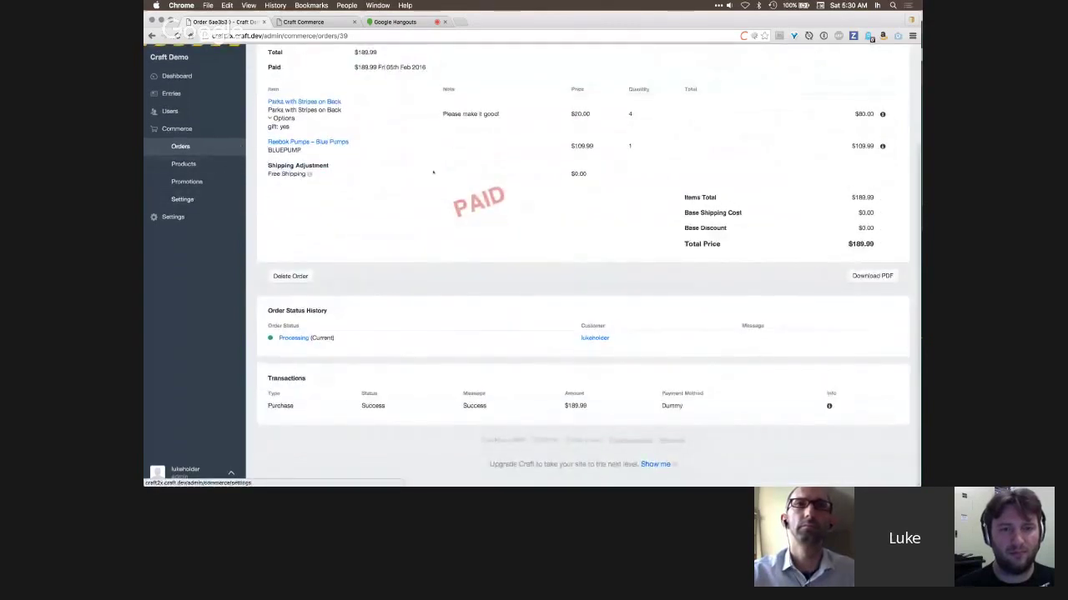
scroll(189, 202, "up", 5)
left_click(211, 198)
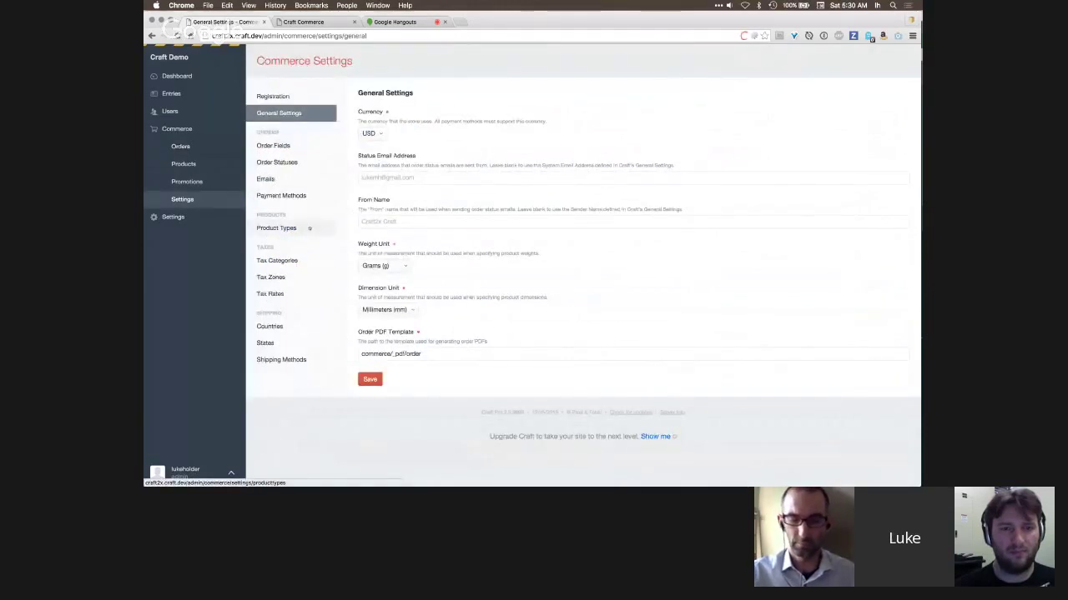
- Add a new tab named Content to the order field layout
left_click(292, 146)
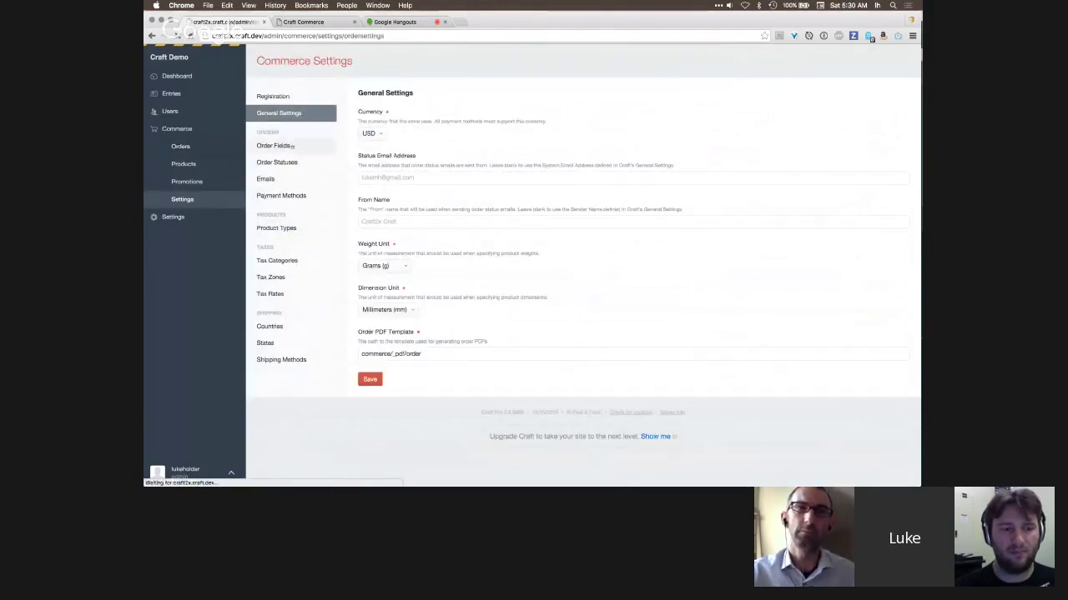
left_click(392, 162)
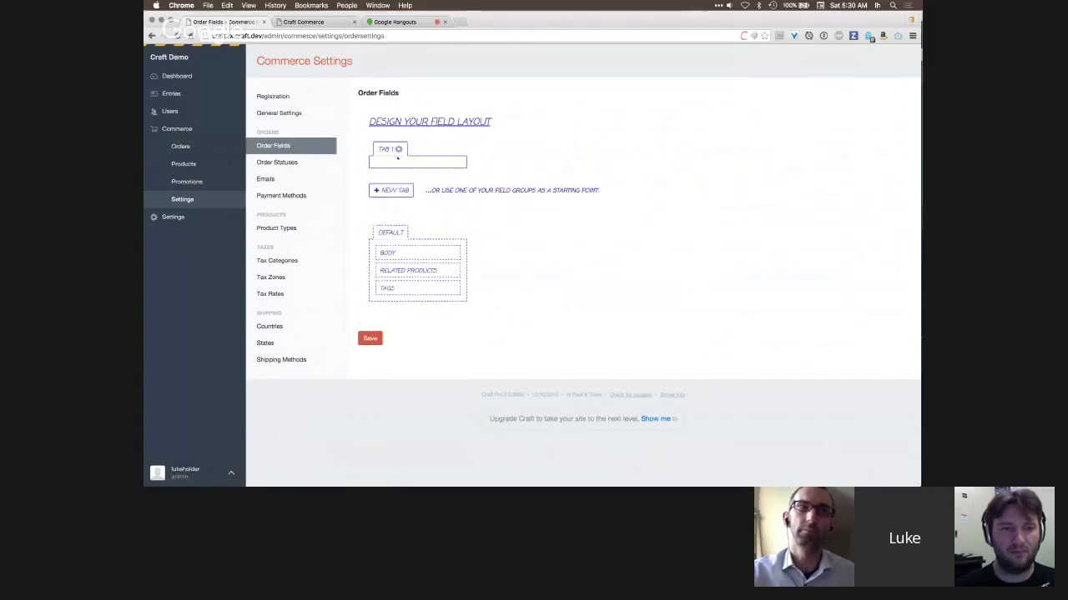
left_click(399, 149)
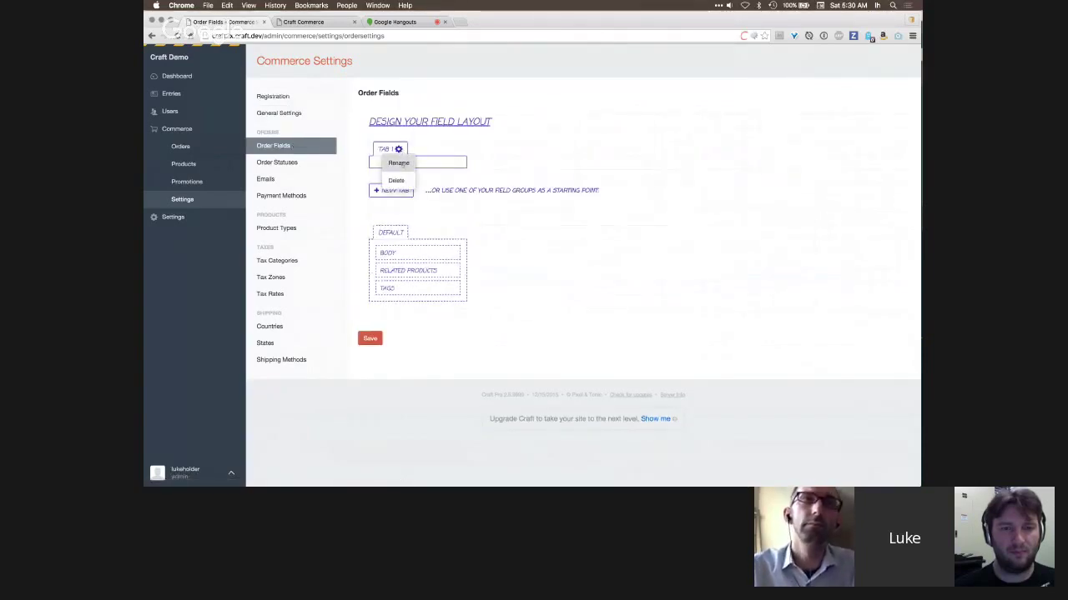
left_click(399, 162)
type("Content")
key("Return")
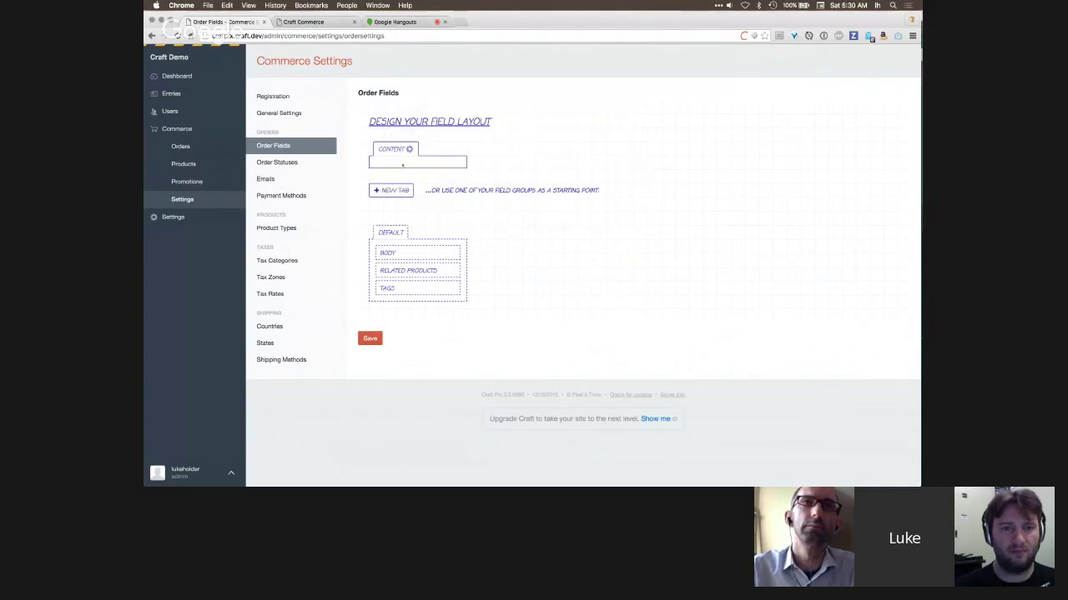
- Move the Body field into the Content tab, save the layout, and reopen order 5ae3b30
left_click_drag(399, 252, 433, 178)
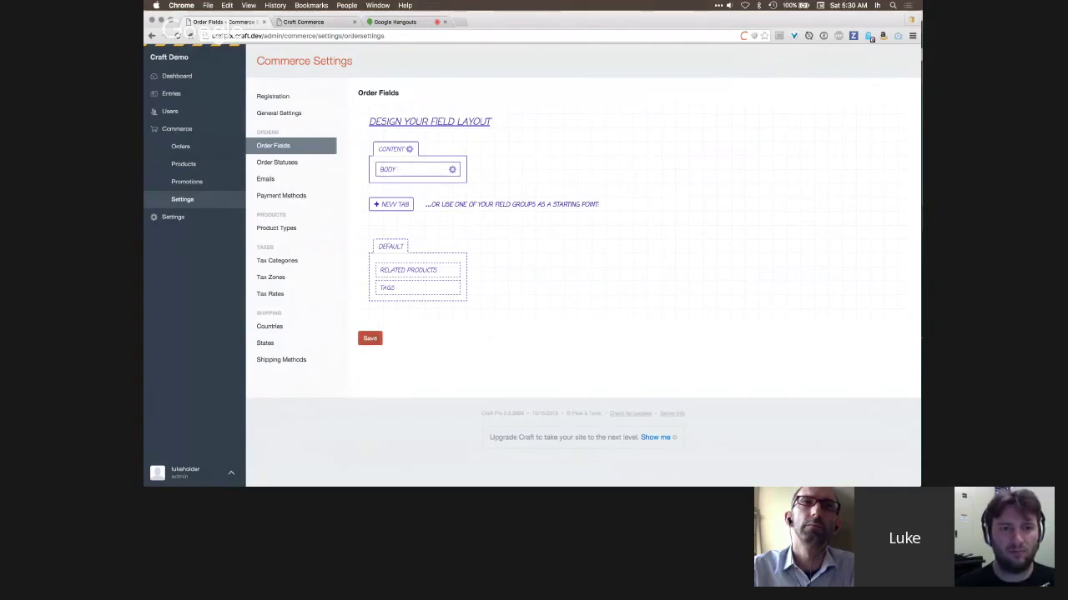
left_click(369, 337)
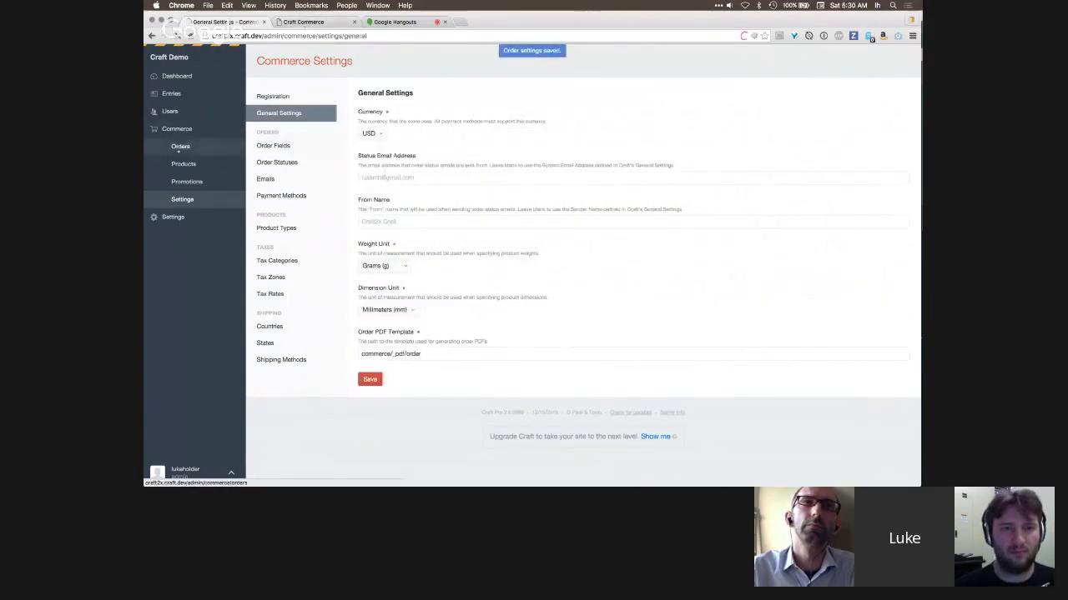
left_click(180, 147)
left_click(385, 135)
- Scroll through order 5ae3b30's page, then return to the Processing orders list
scroll(457, 311, "down", 3)
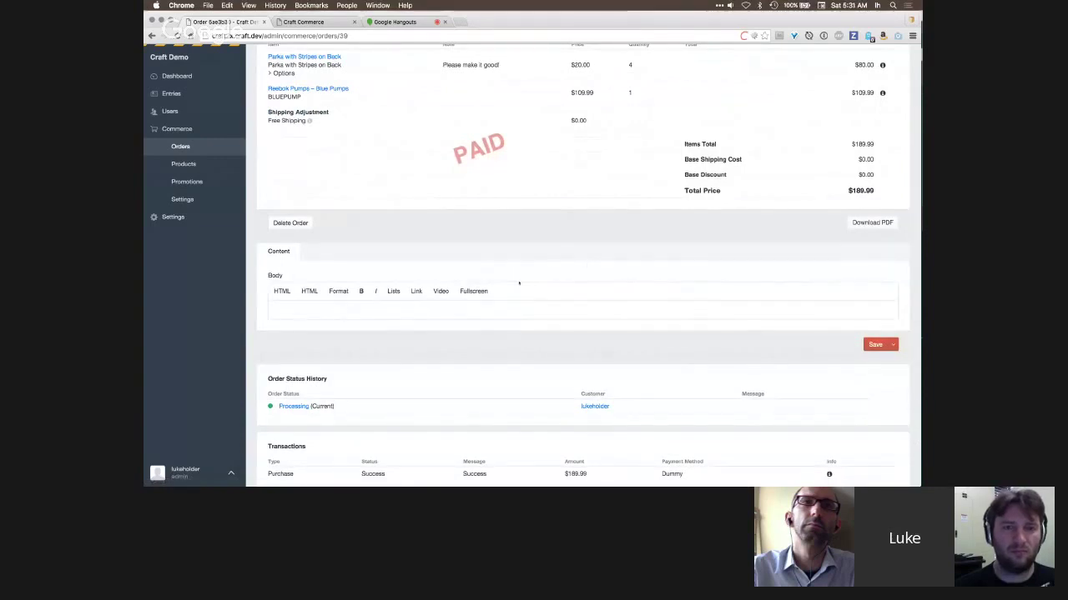
scroll(572, 265, "up", 5)
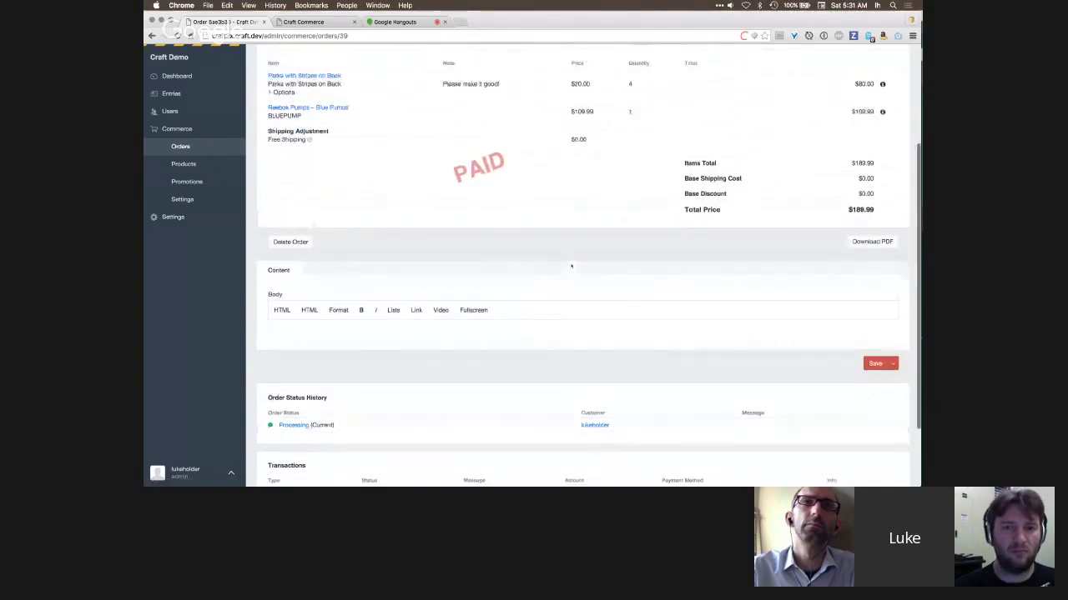
scroll(571, 266, "up", 1)
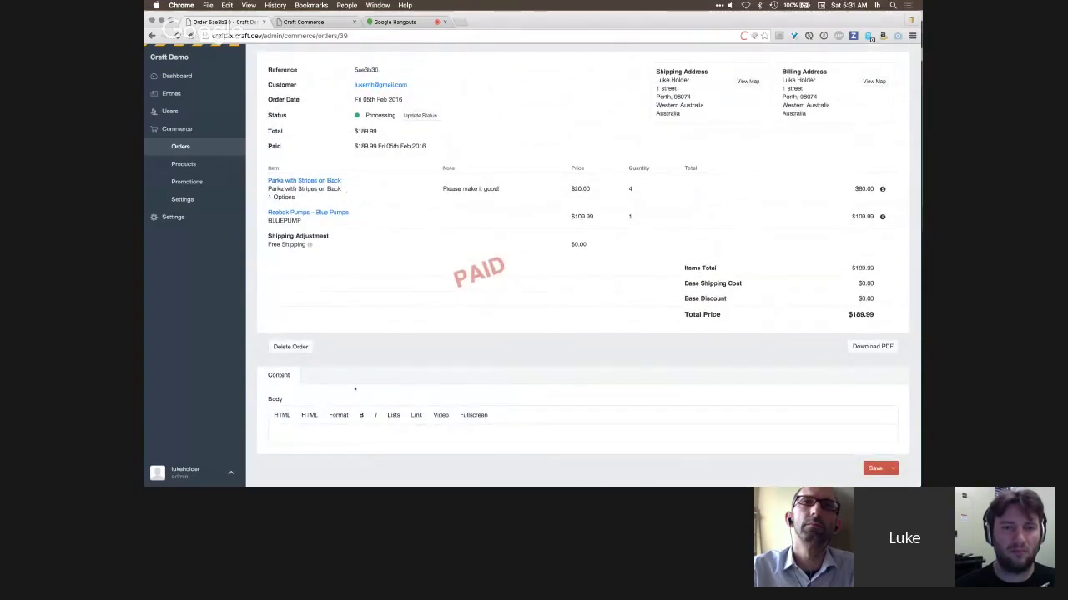
scroll(354, 387, "down", 1)
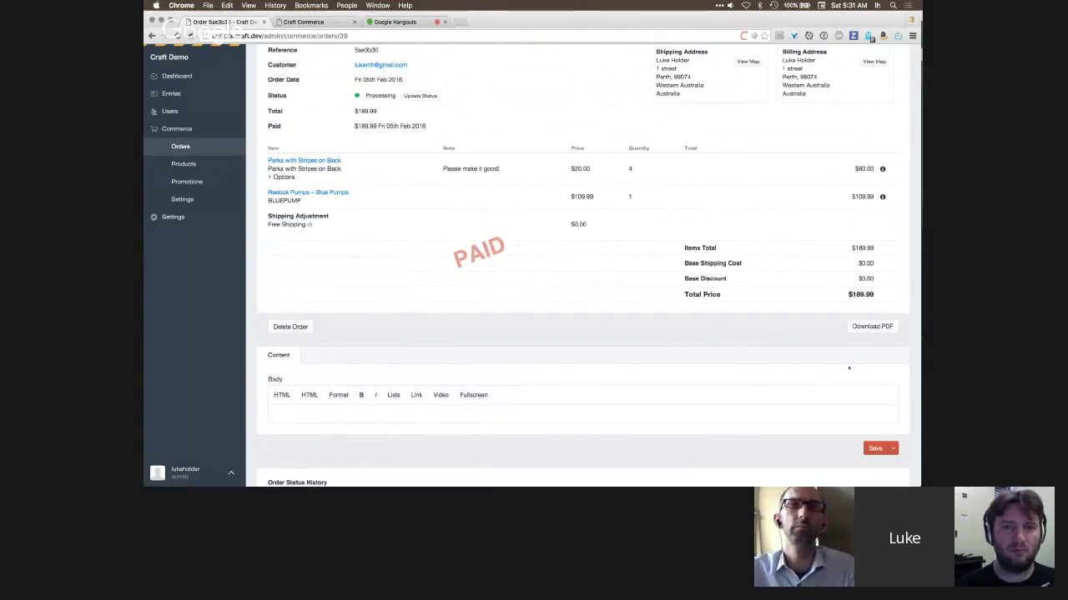
scroll(823, 339, "up", 2)
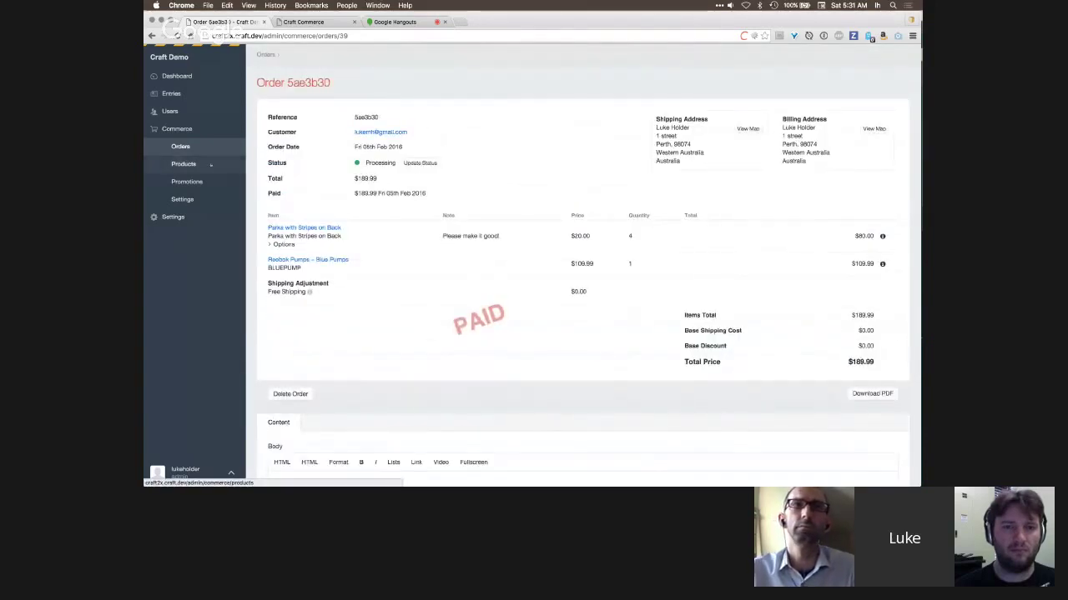
left_click(180, 146)
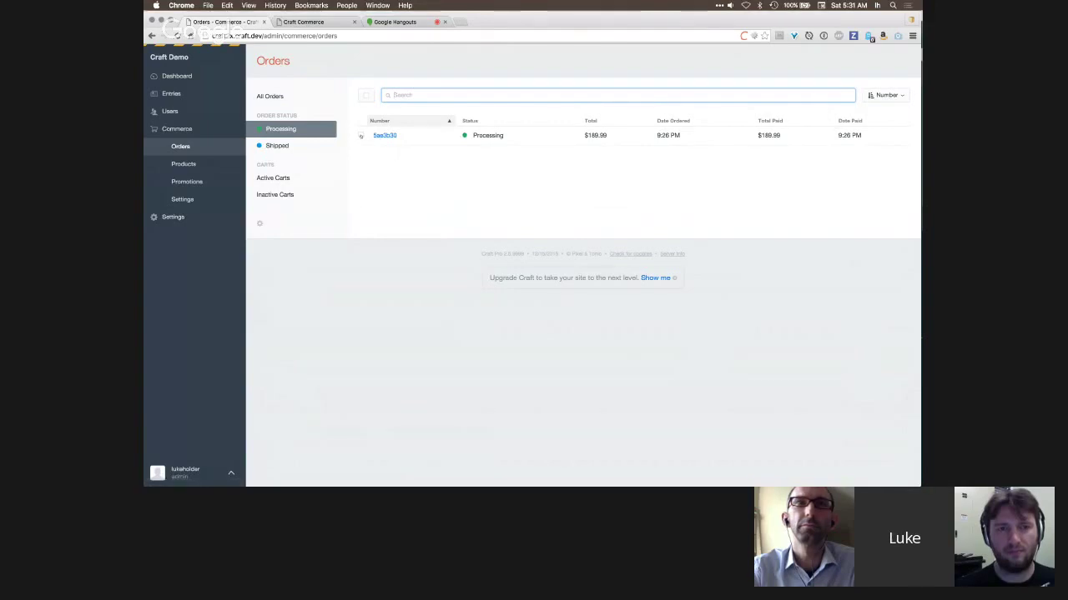
- Change order 5ae3b30 to Shipped with the message 'Shipping 2/2/16 - Note', then view Shipped orders
left_click(362, 136)
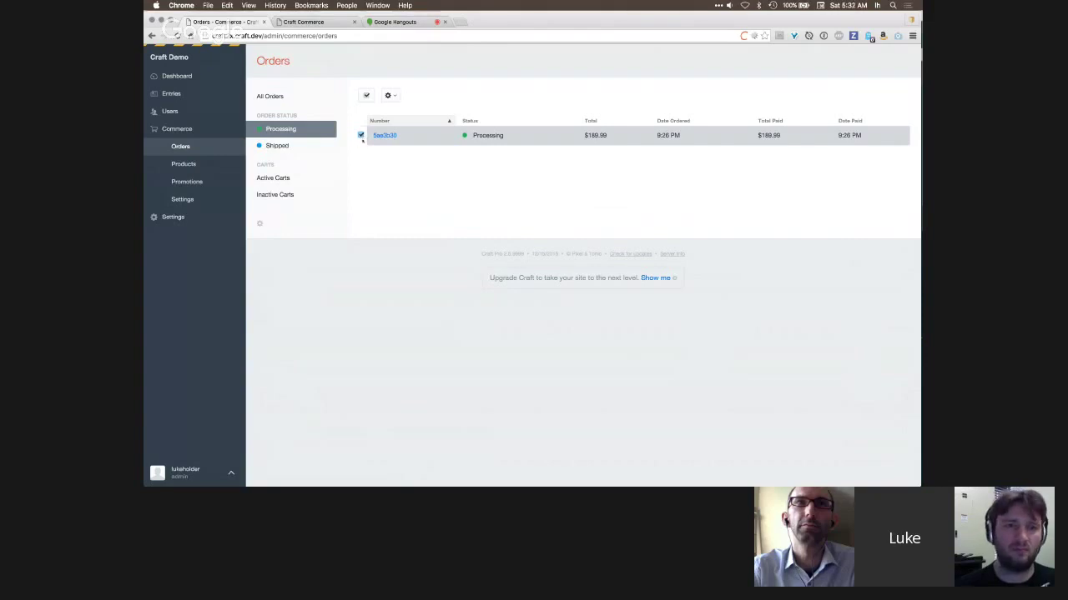
left_click(391, 96)
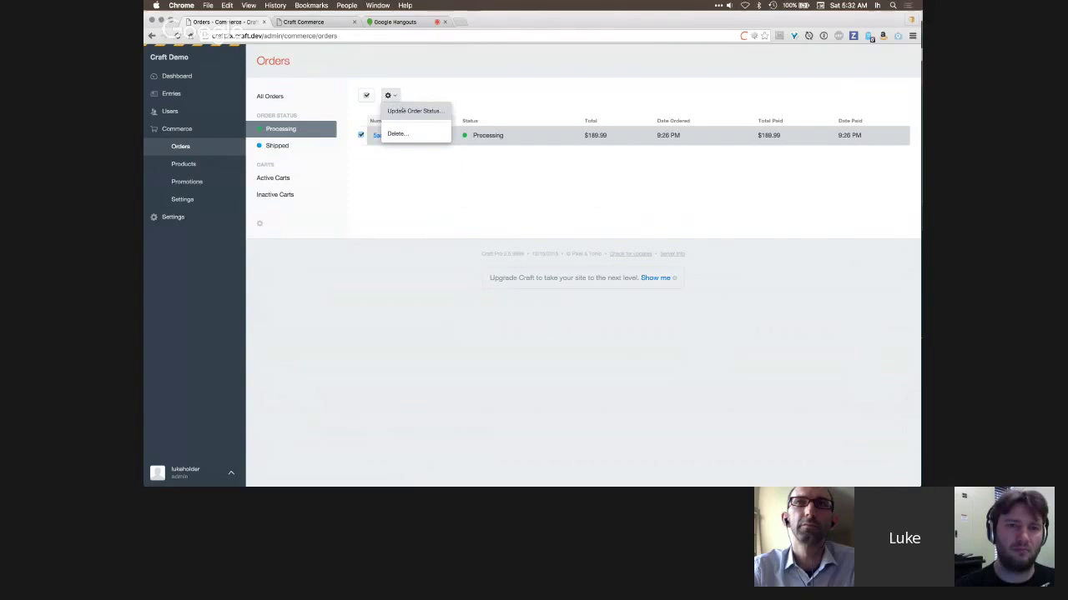
left_click(410, 111)
left_click(486, 227)
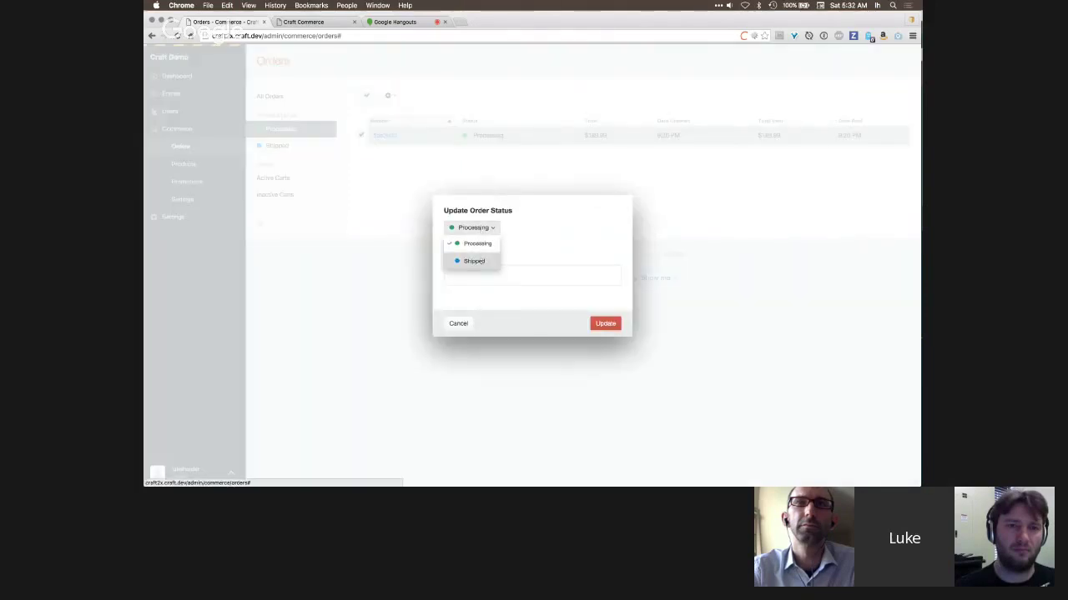
left_click(479, 260)
left_click(486, 275)
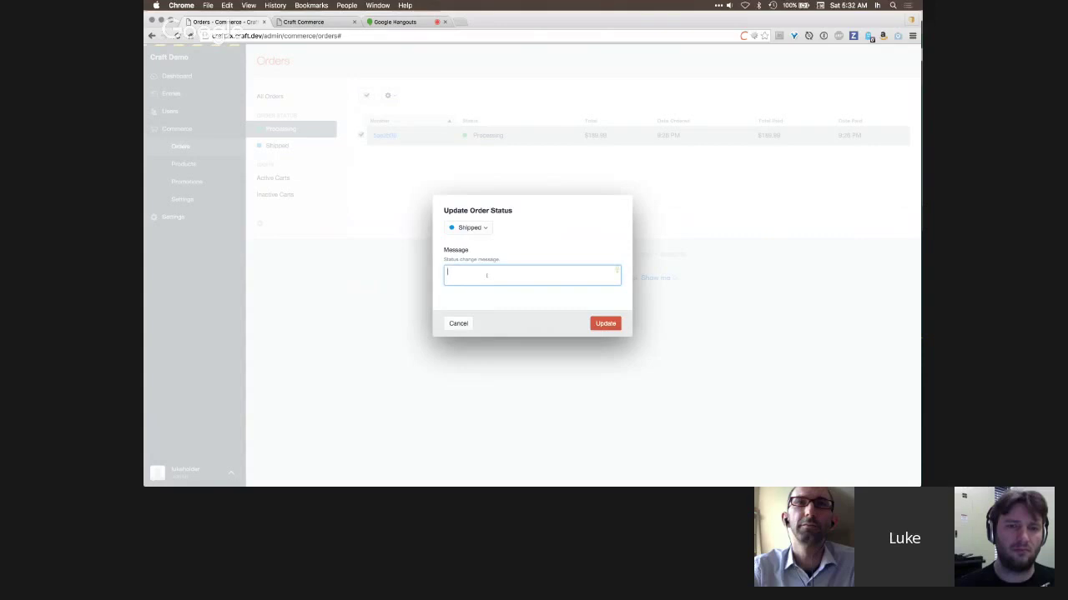
type("Shipping 2/2/16 - Note")
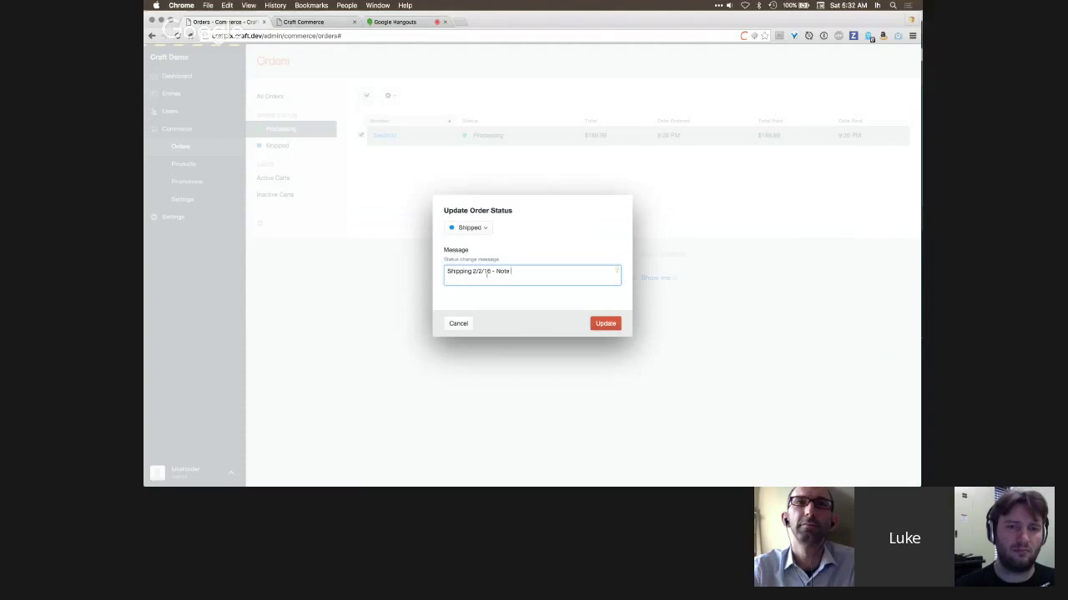
left_click(605, 323)
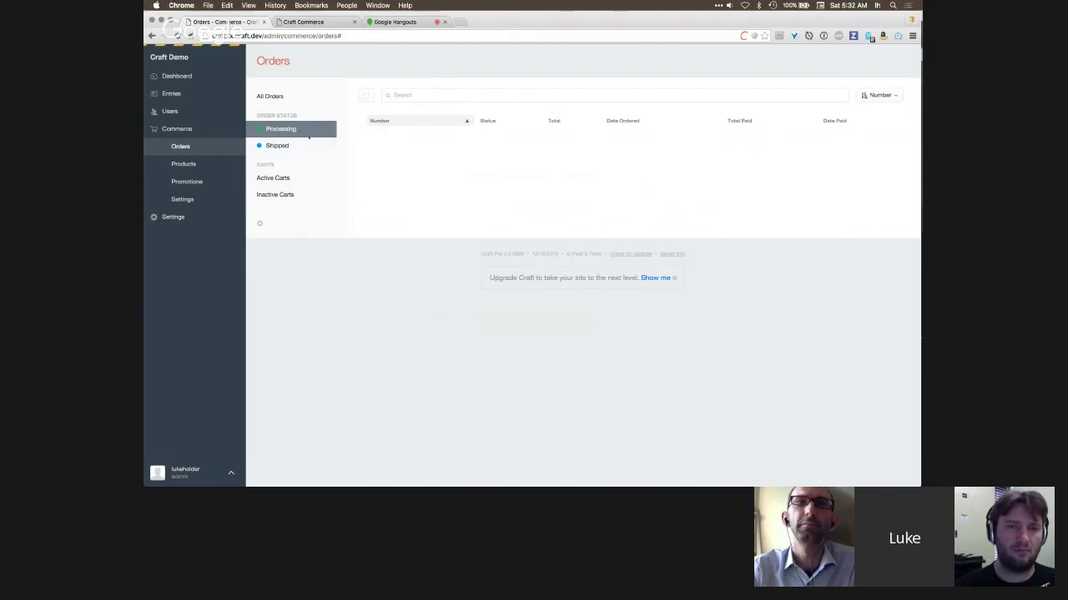
left_click(307, 145)
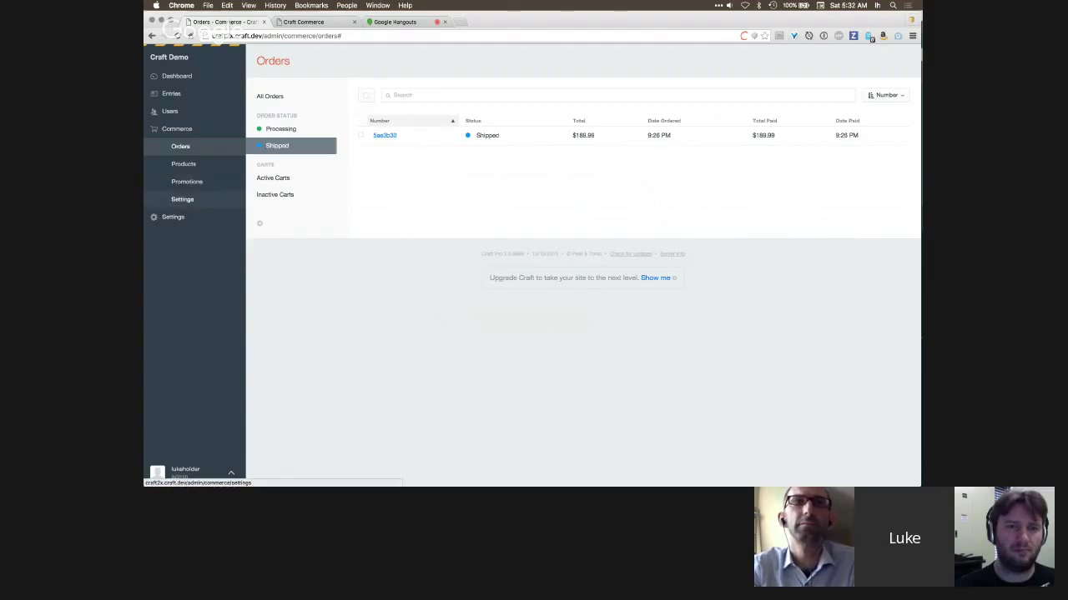
- Create and save a grey order status named Completed under Commerce Settings > Order Statuses
left_click(194, 200)
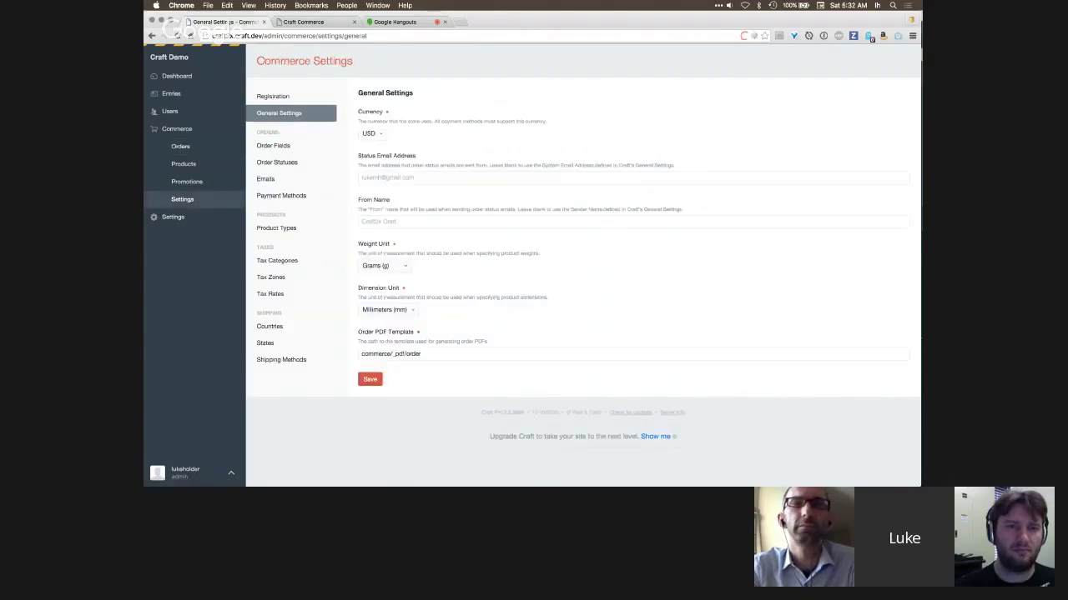
left_click(277, 161)
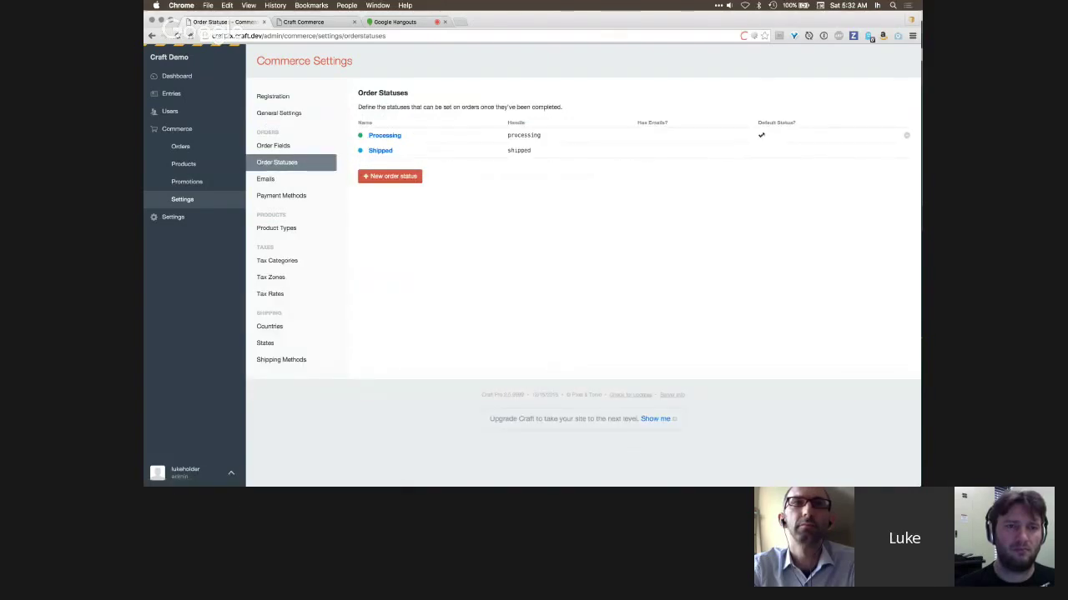
left_click(384, 178)
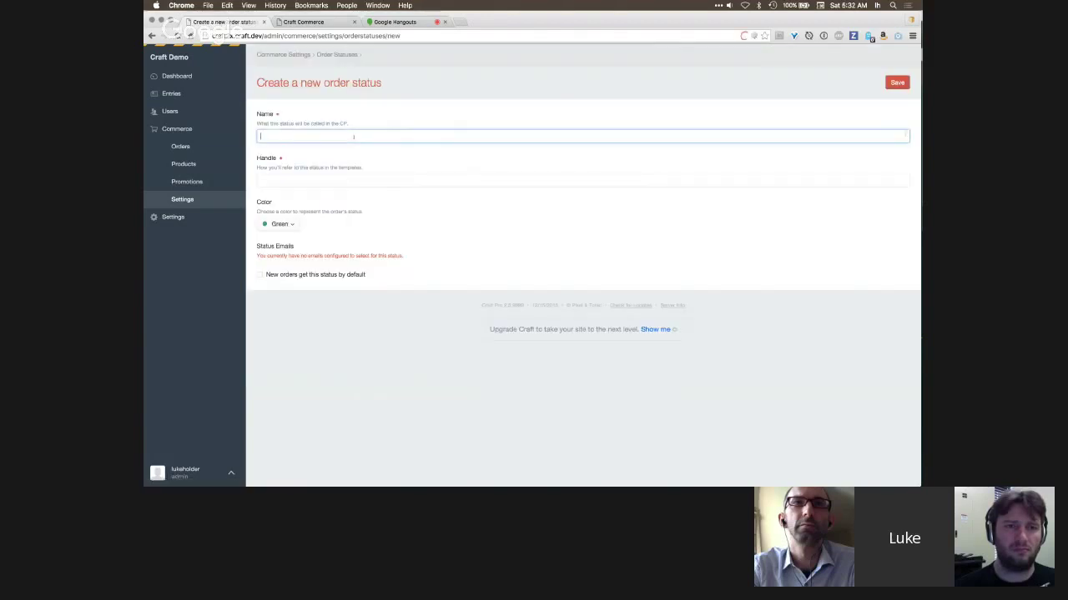
type("Completed")
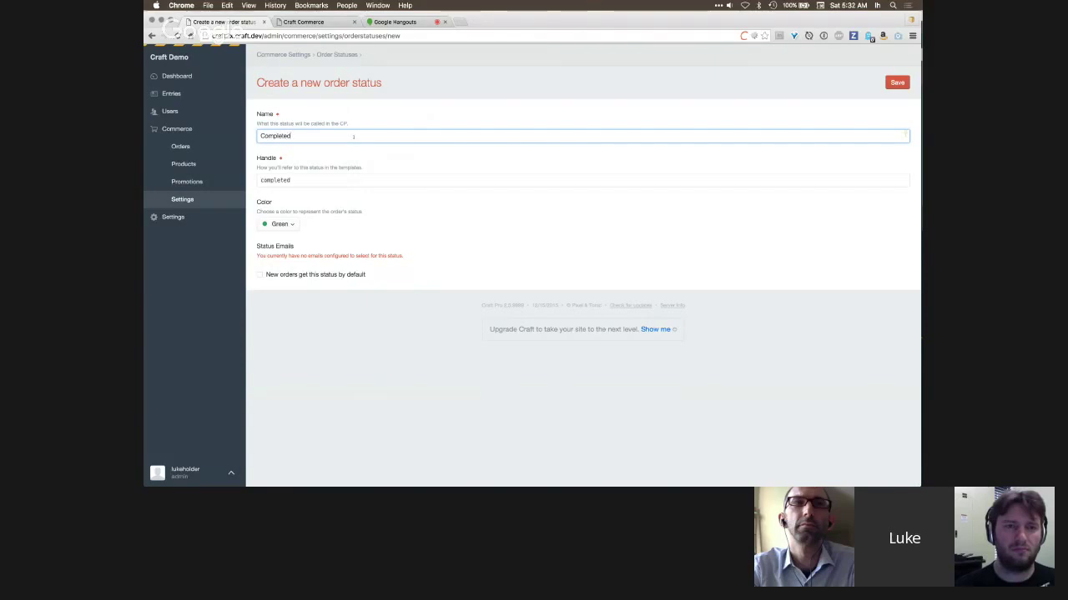
left_click(276, 224)
left_click(284, 399)
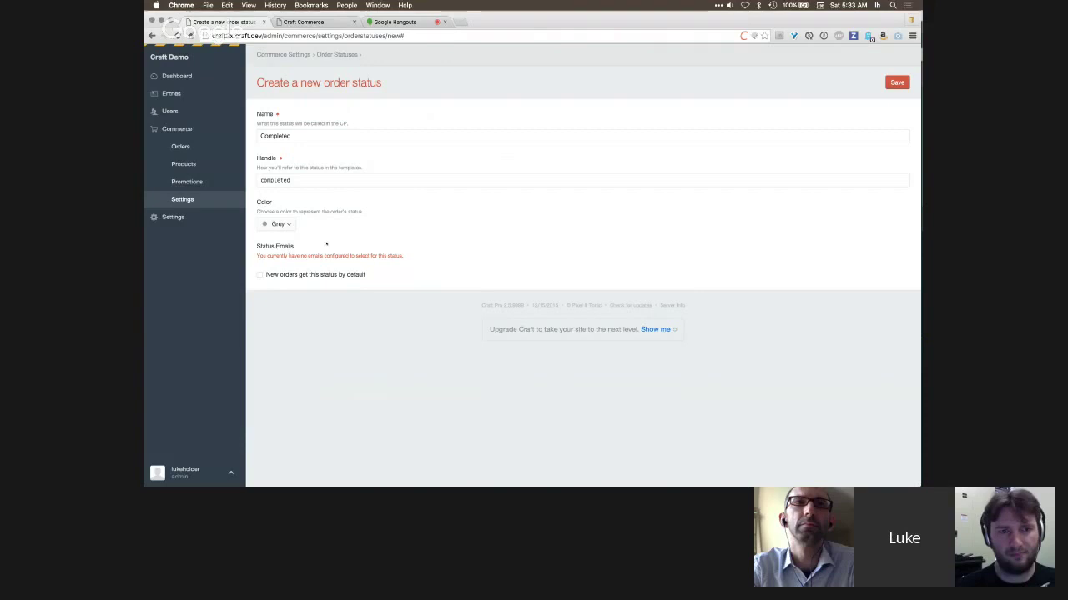
key("super+s")
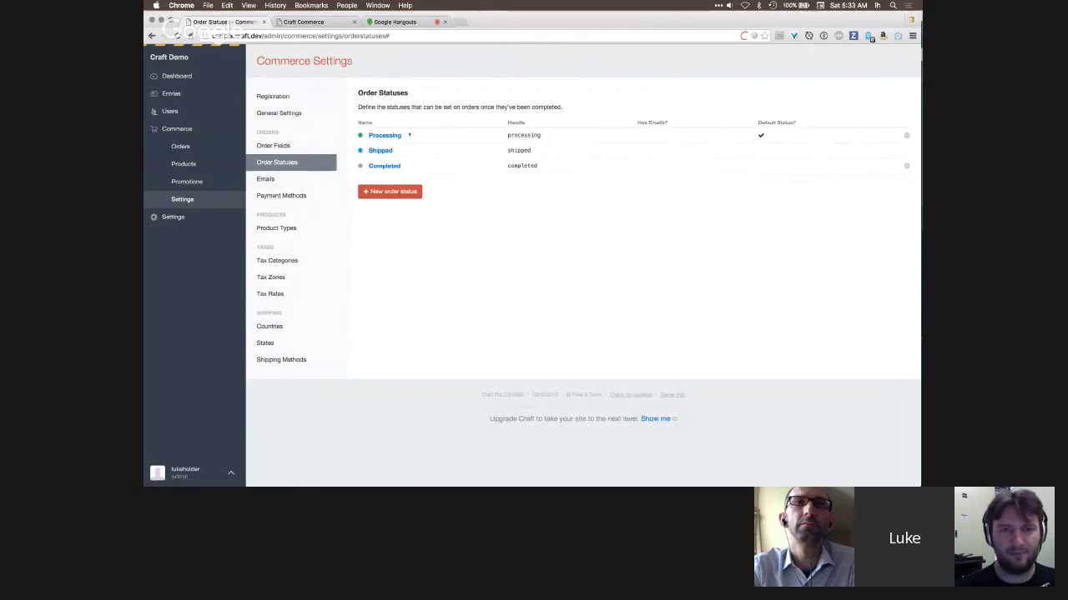
left_click_drag(416, 135, 368, 135)
left_click(435, 135)
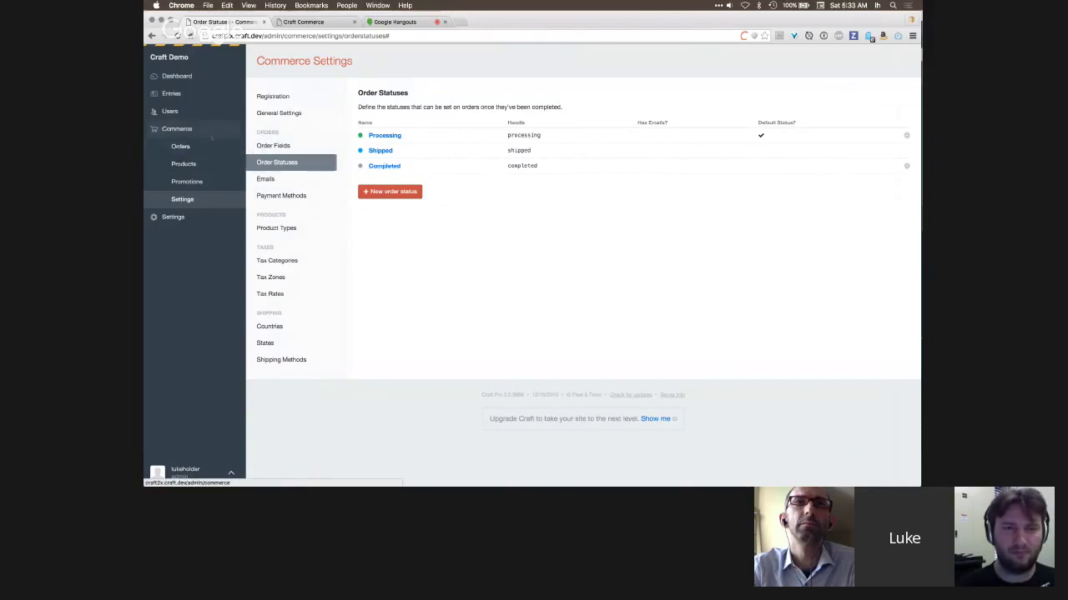
- Open order 5ae3b30's detail page from the Orders list
left_click(227, 143)
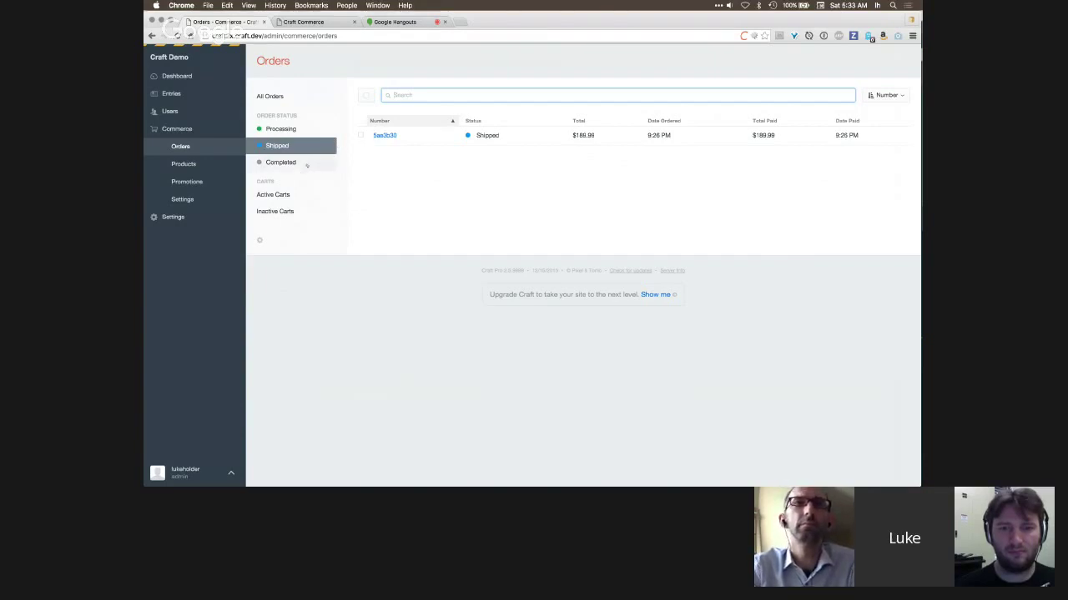
left_click(360, 136)
left_click(388, 96)
left_click(388, 171)
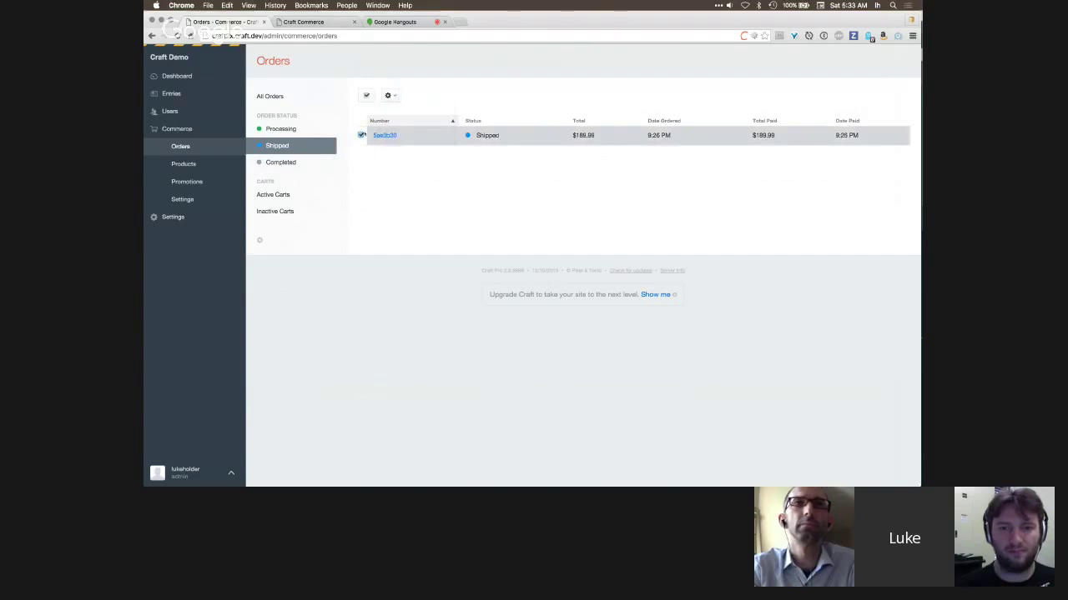
left_click(378, 143)
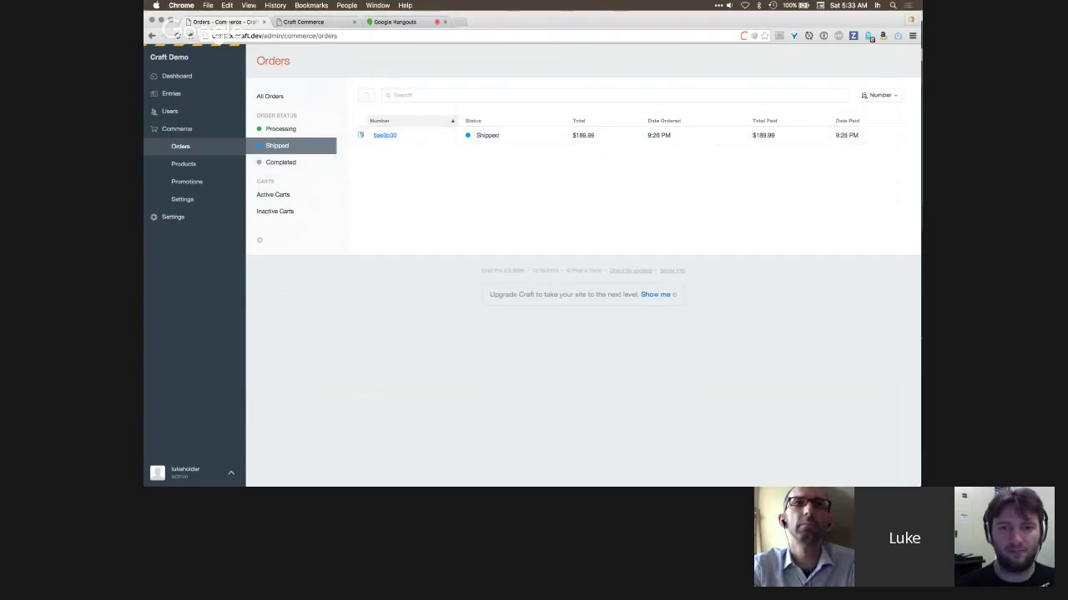
- Set the order's status to Completed with the message 'history', then list Completed orders
left_click(417, 163)
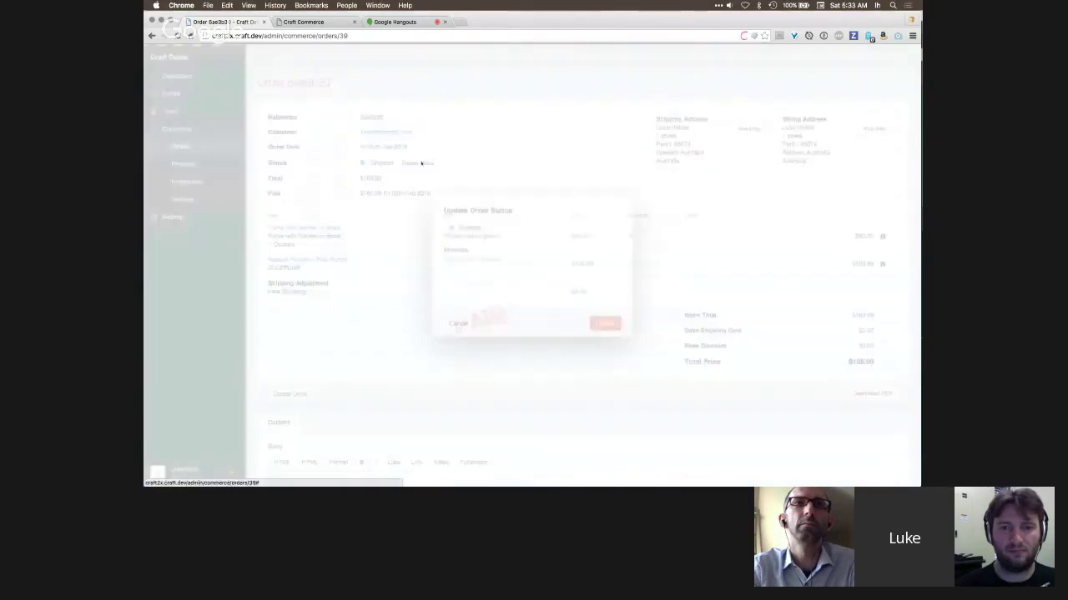
left_click(472, 227)
left_click(483, 276)
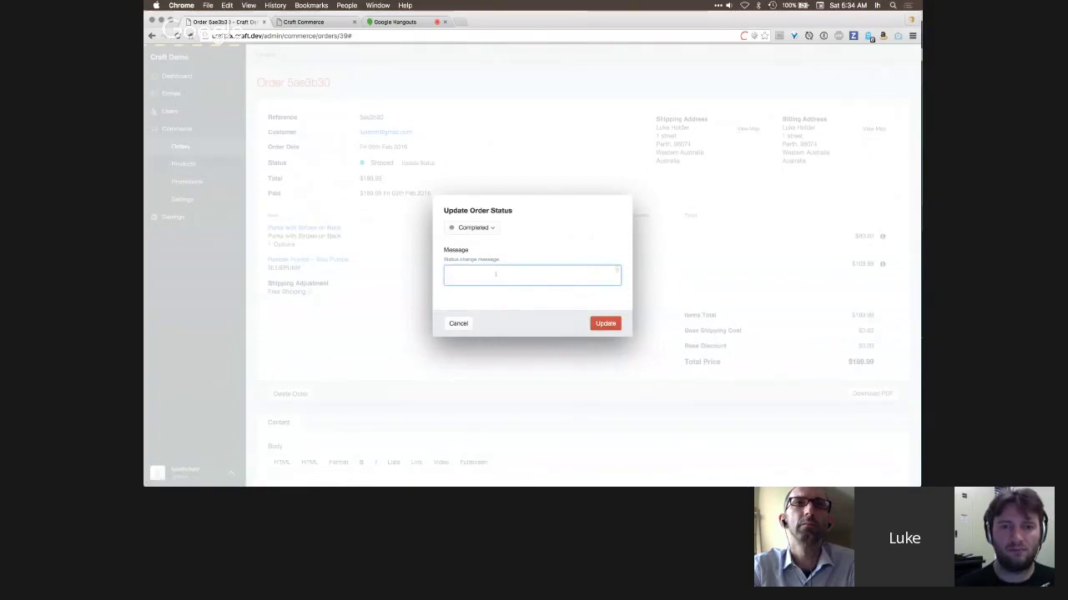
type("history")
left_click(606, 336)
left_click(606, 324)
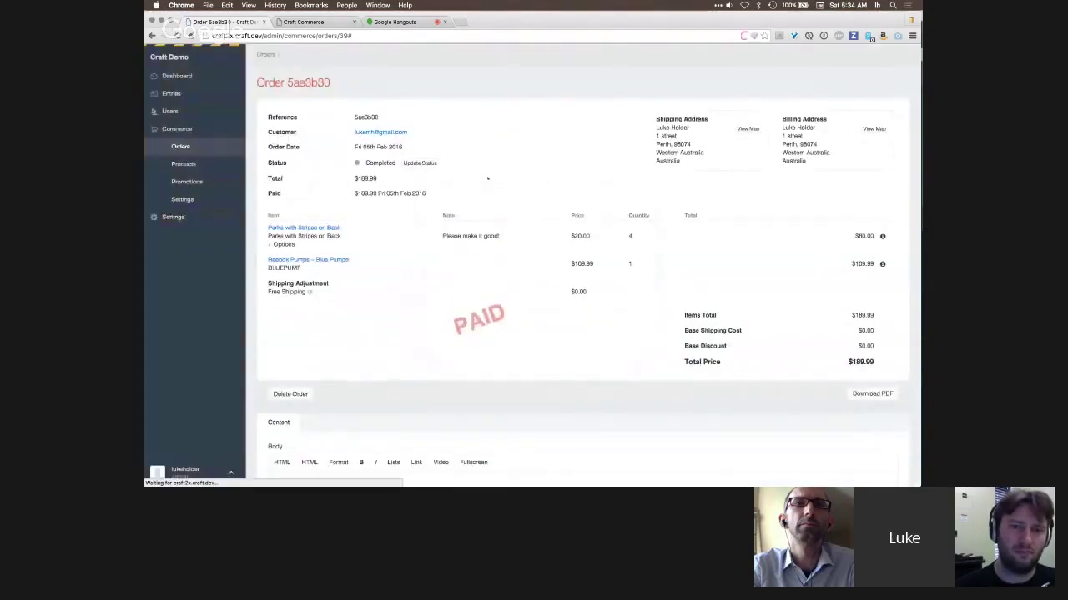
left_click(180, 146)
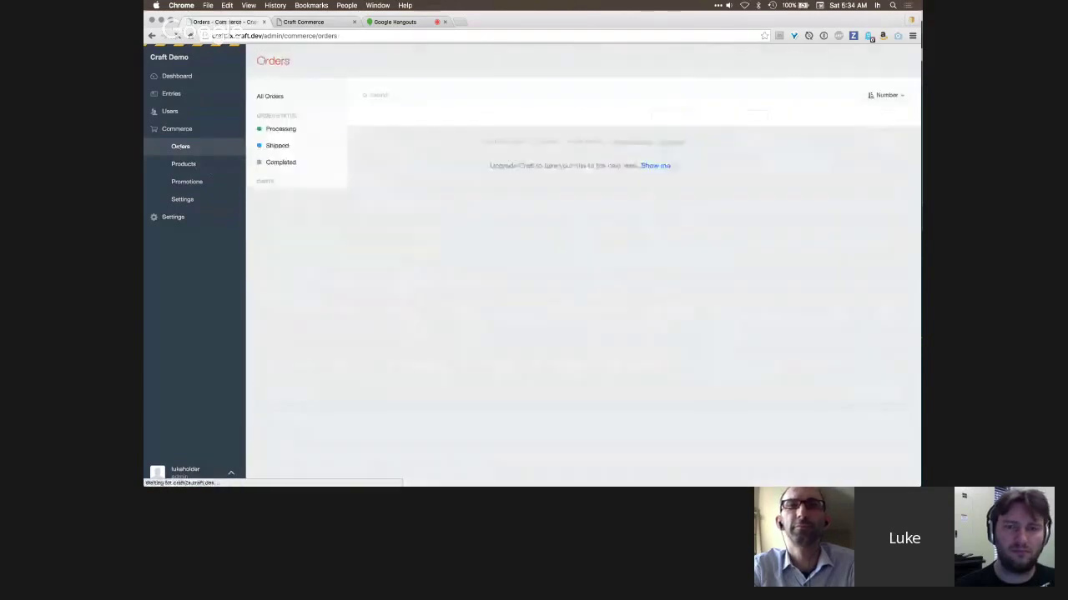
left_click(280, 162)
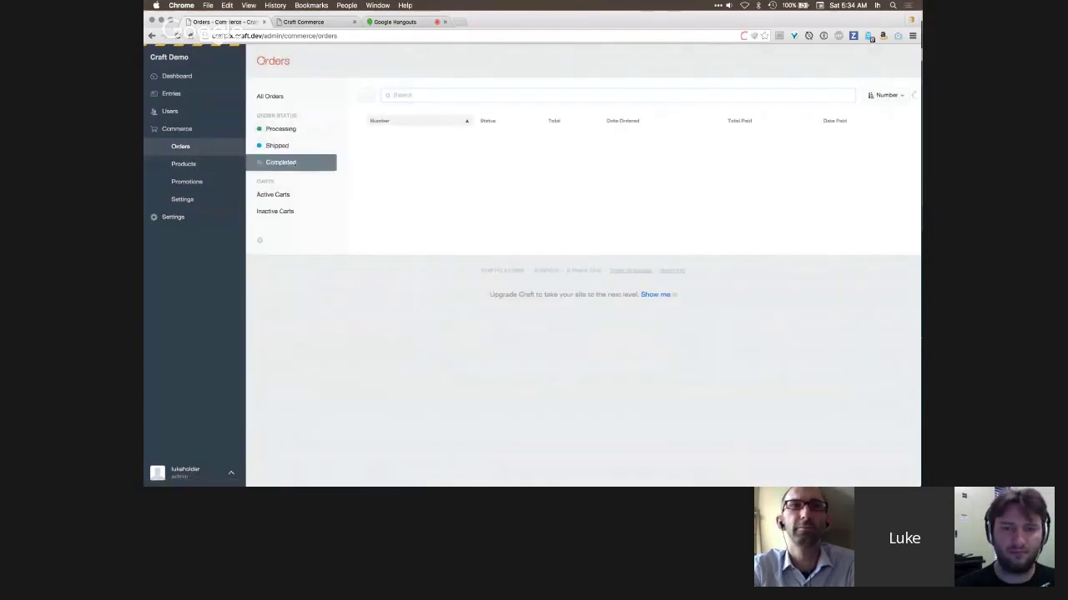
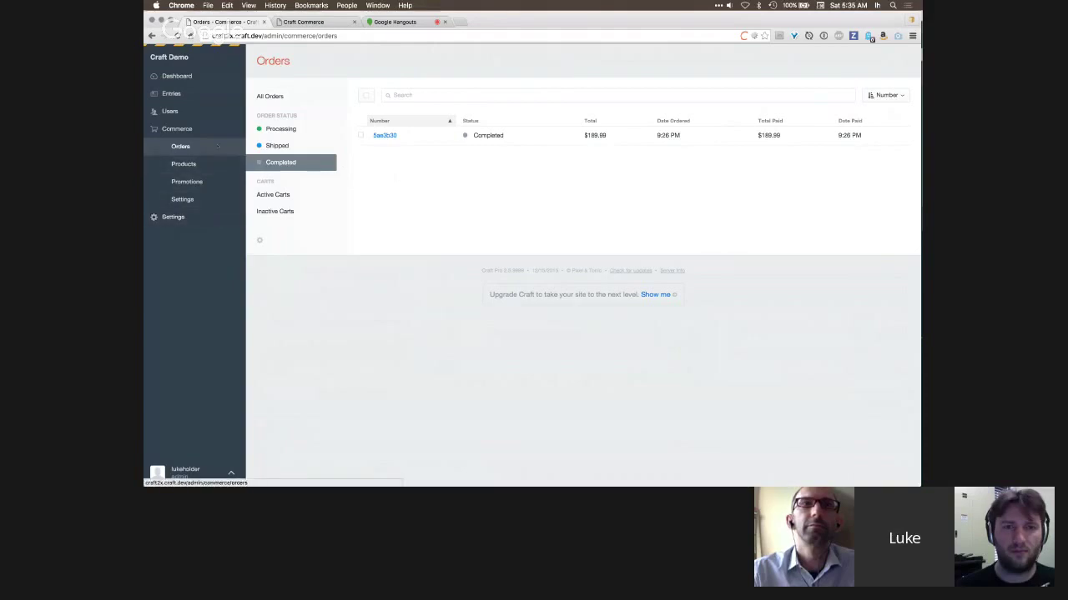
- Browse the Products and Orders lists, then open the still-empty Promotions Sales page
left_click(186, 164)
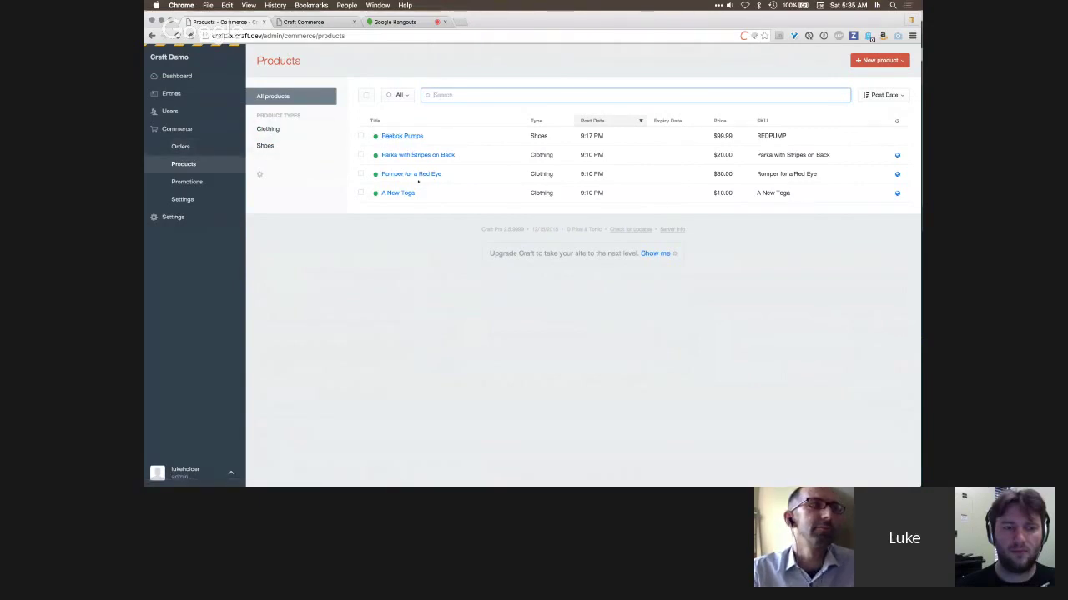
left_click(196, 153)
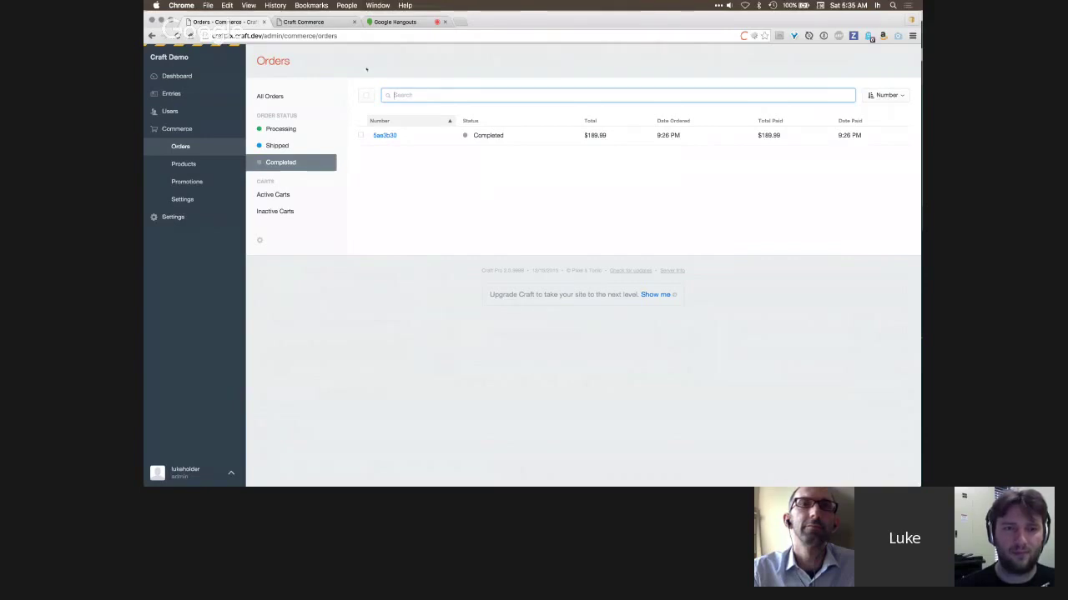
left_click(195, 182)
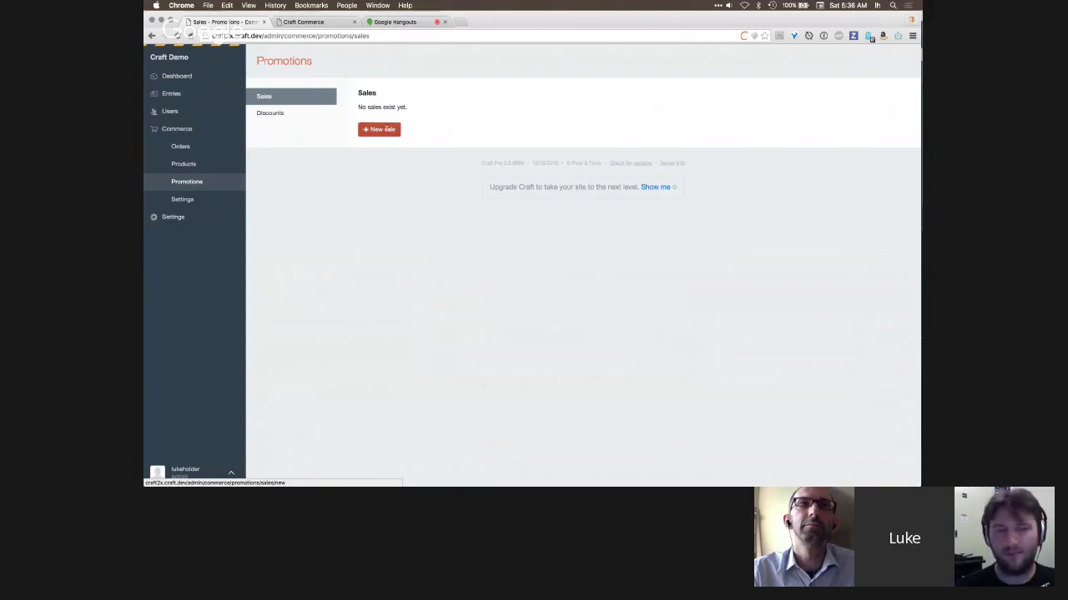
- Preview a new sale's Conditions, start-date calendar and Actions, then view the empty Discounts list
left_click(389, 129)
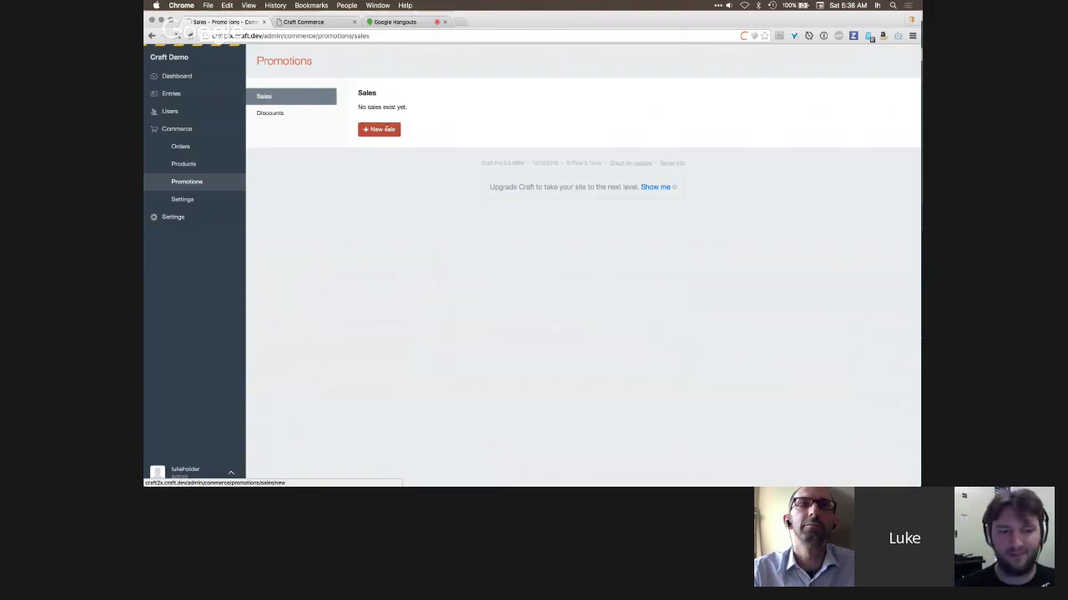
left_click(305, 108)
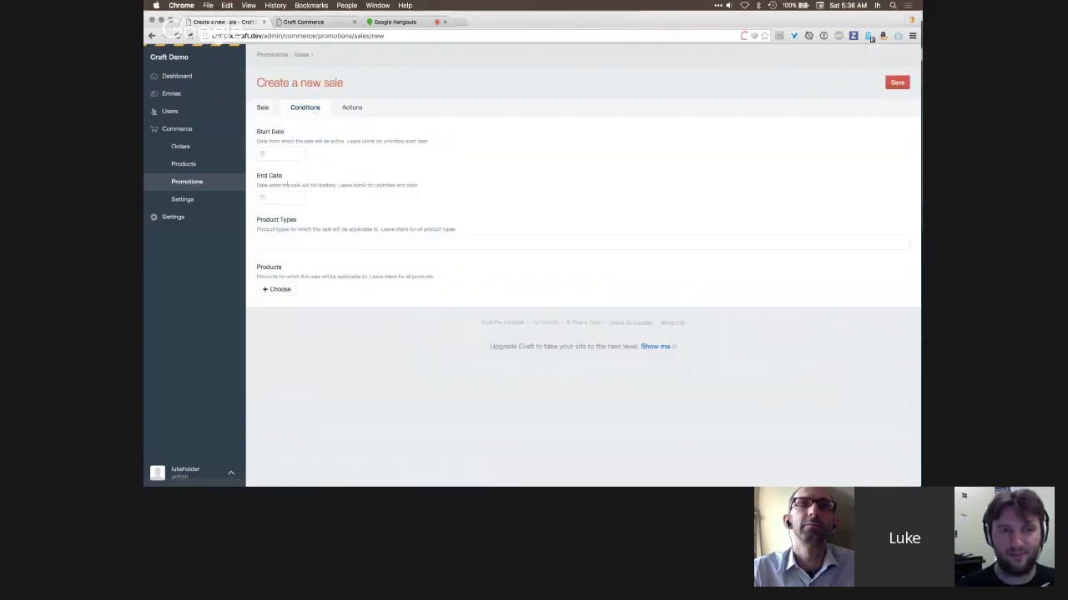
left_click(290, 152)
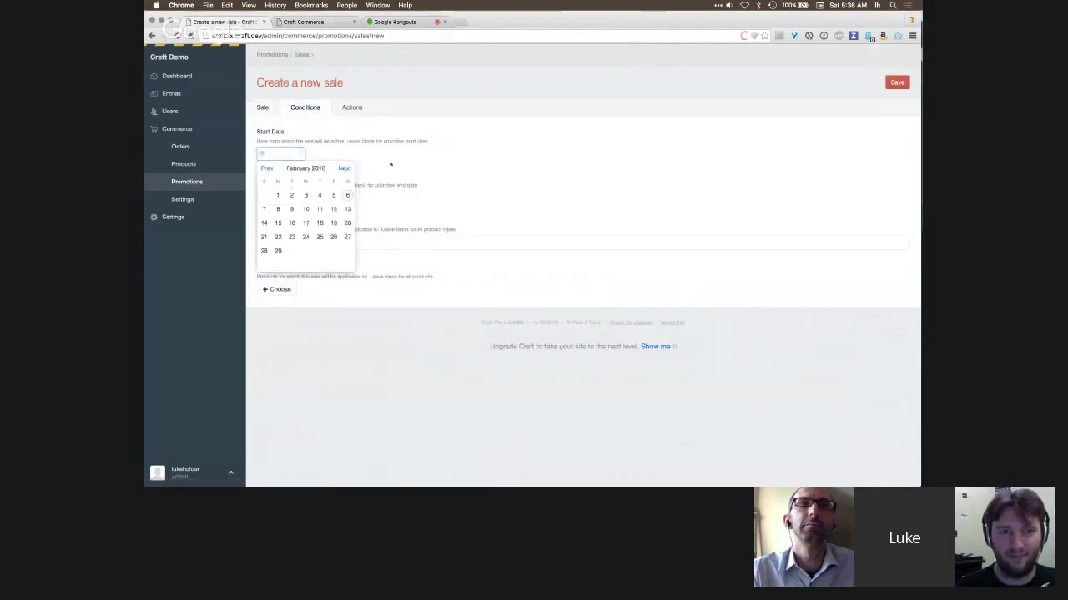
left_click(315, 194)
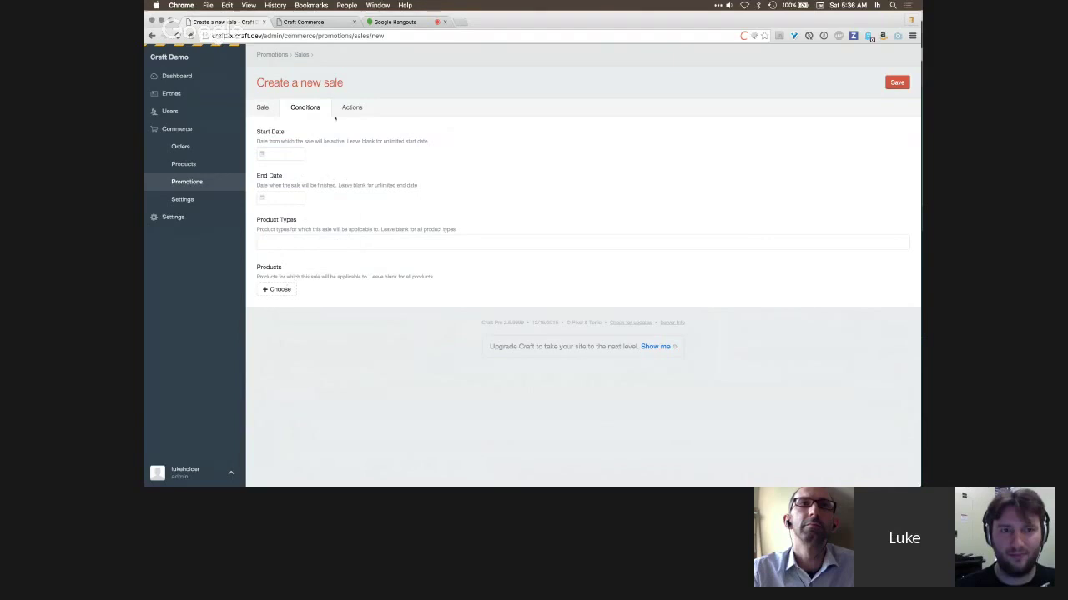
left_click(351, 108)
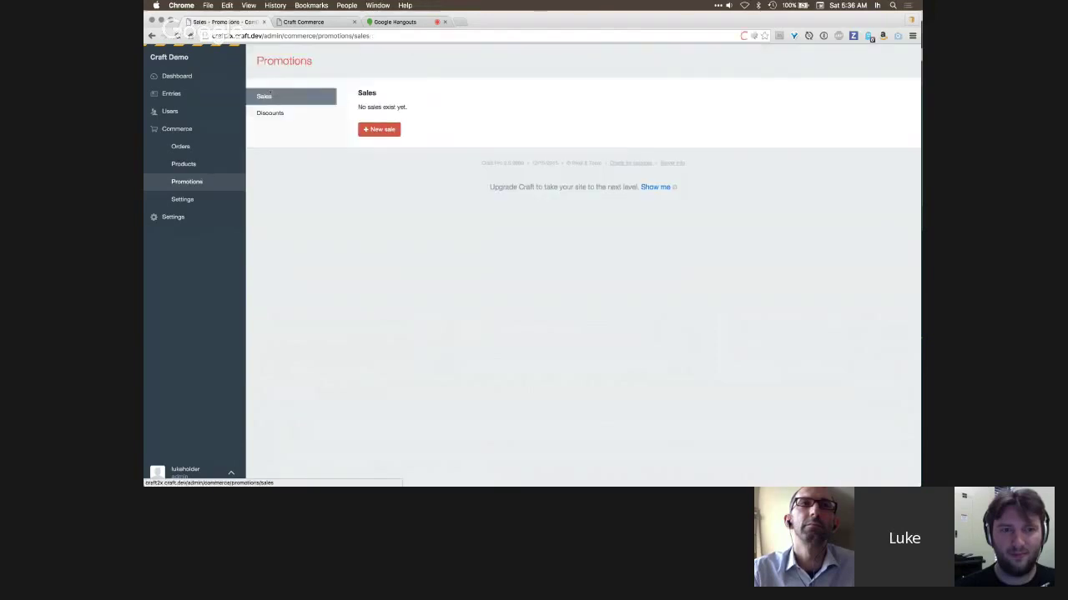
left_click(282, 112)
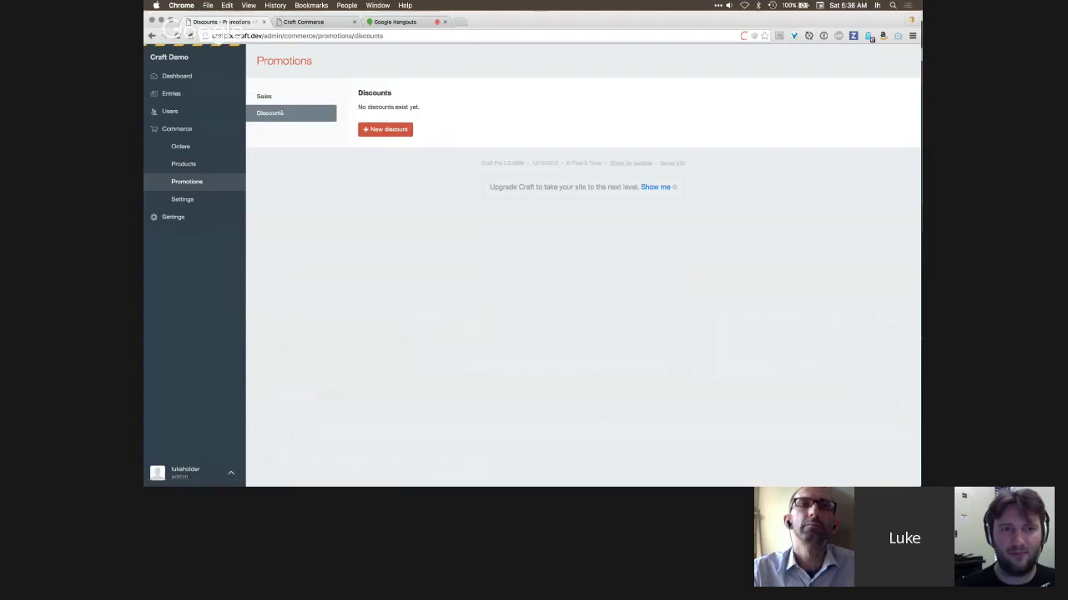
- Start a new discount and look through its Conditions, including the coupon code field
left_click(385, 129)
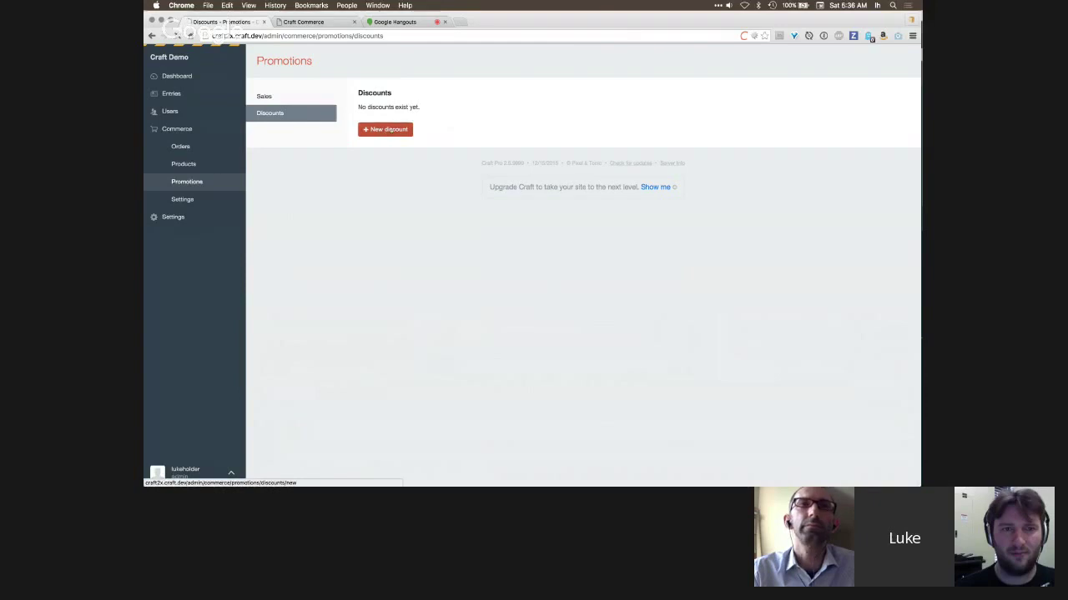
left_click(317, 108)
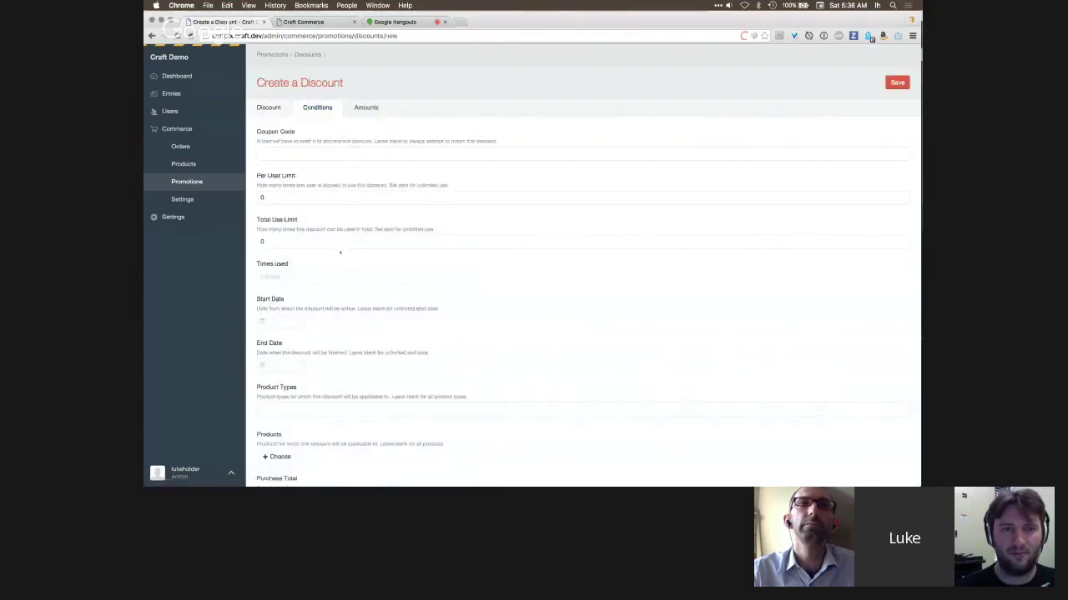
scroll(340, 250, "down", 2)
scroll(340, 253, "down", 1)
left_click(321, 91)
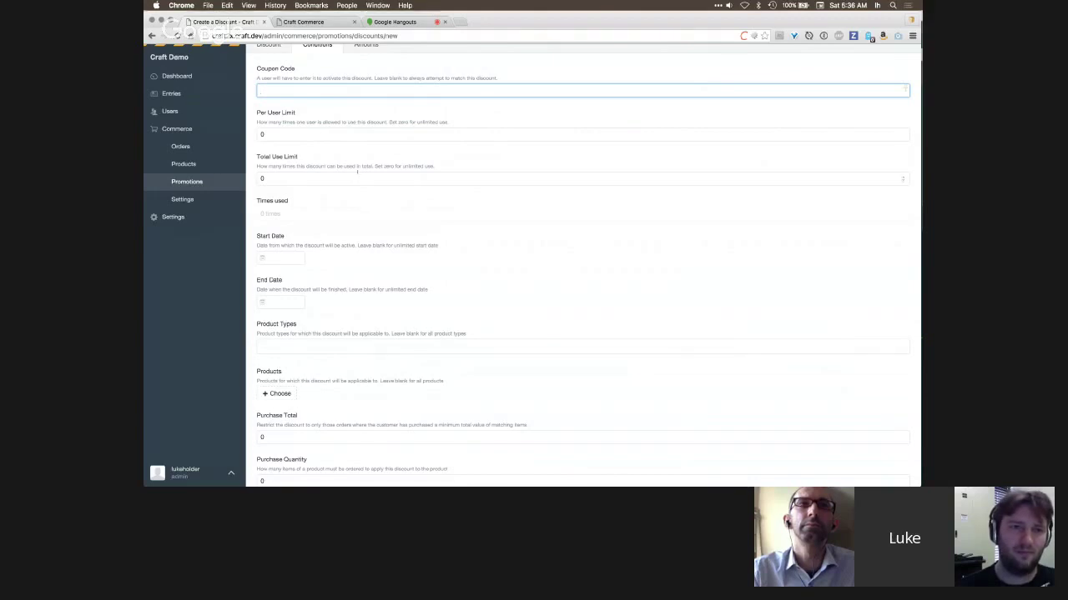
scroll(354, 249, "down", 3)
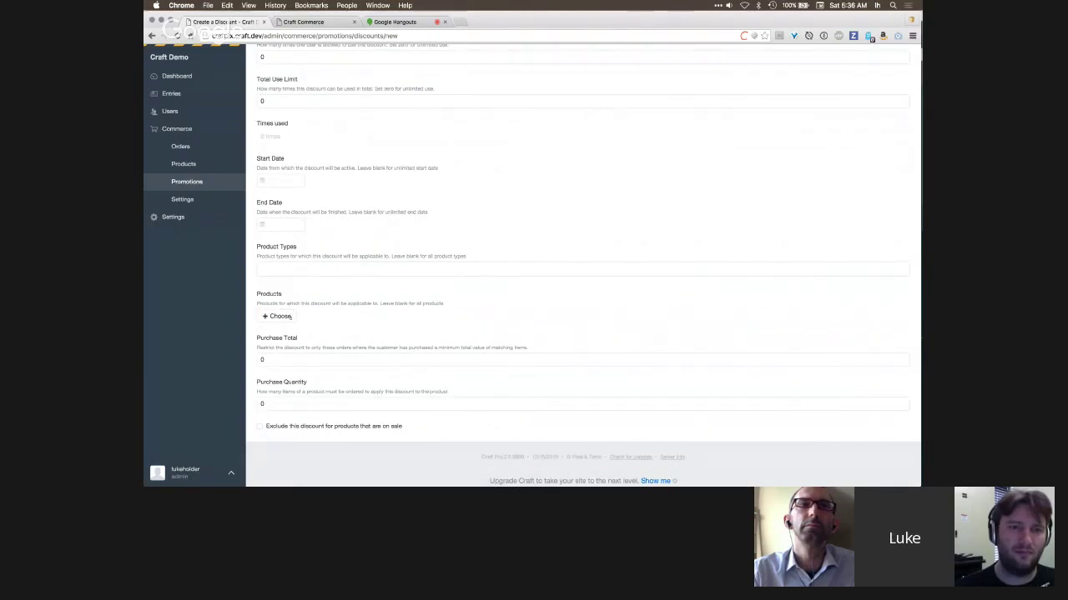
- Restrict the discount to the Reebok Pumps product and view its zeroed Amounts
left_click(278, 317)
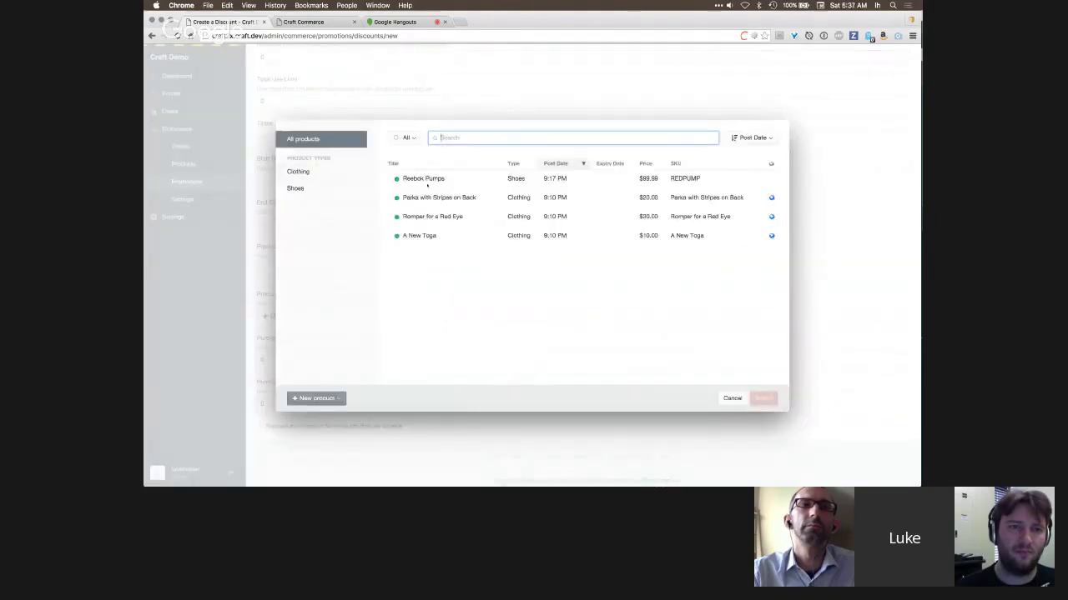
double_click(426, 178)
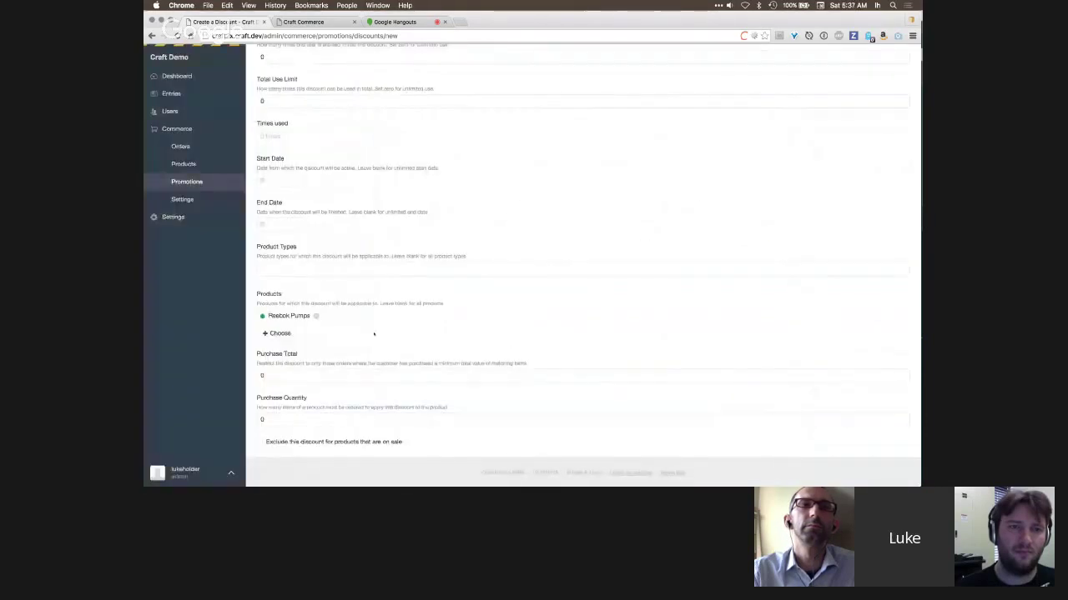
scroll(376, 361, "down", 2)
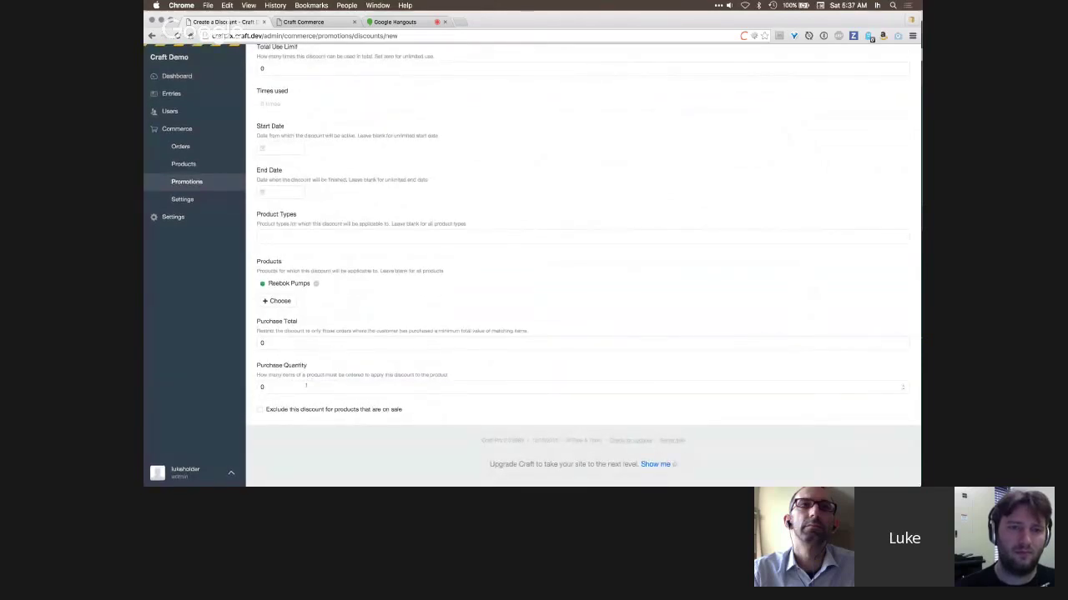
scroll(353, 321, "up", 3)
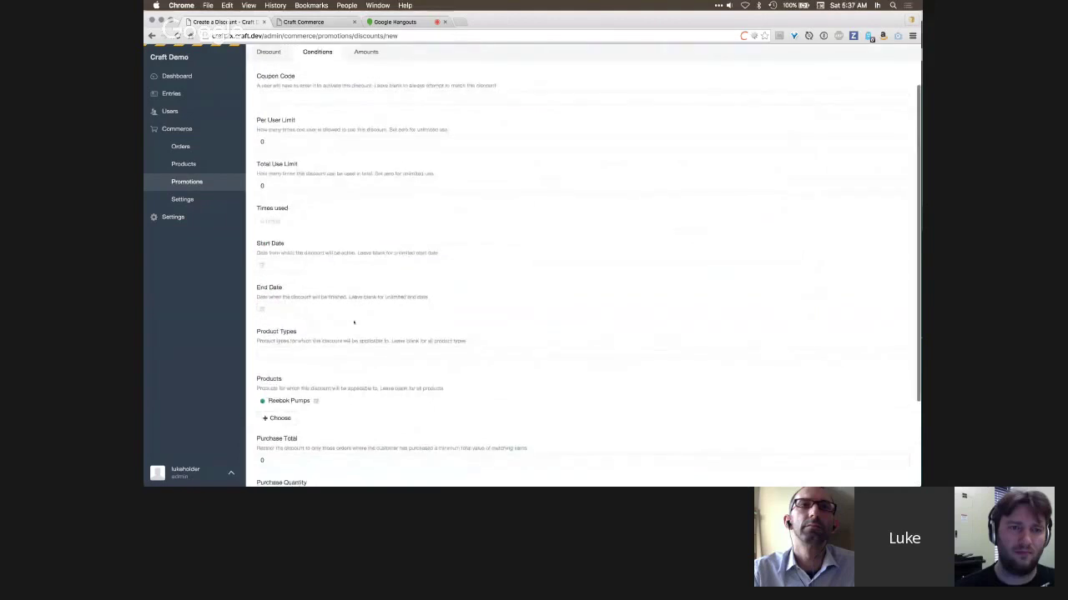
scroll(353, 322, "up", 2)
left_click(366, 108)
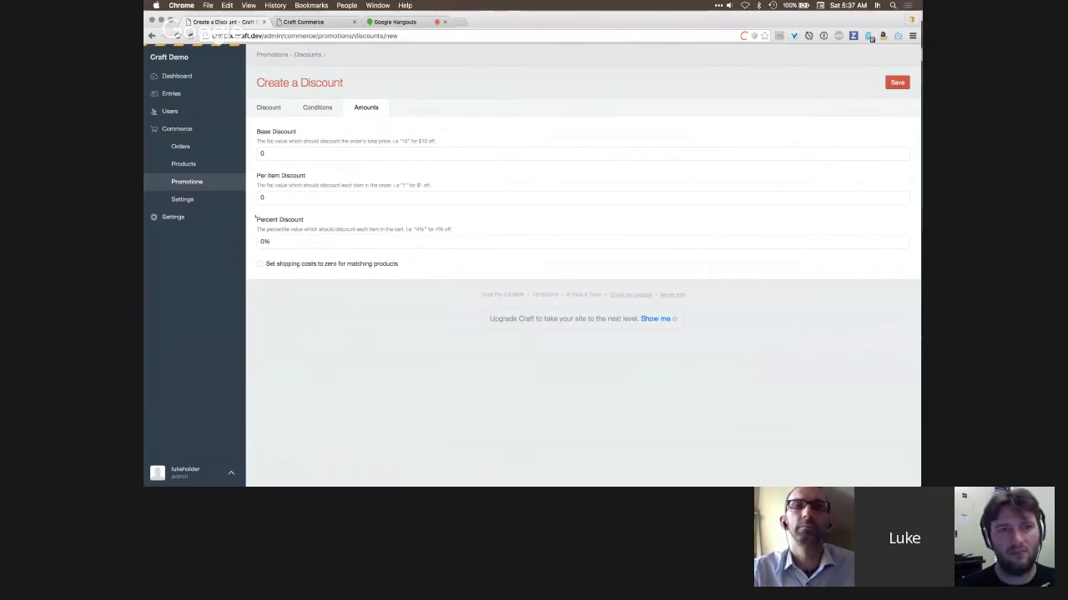
- Remove Reebok Pumps from the discount's products and set coupon code abc
left_click(317, 107)
scroll(317, 107, "down", 3)
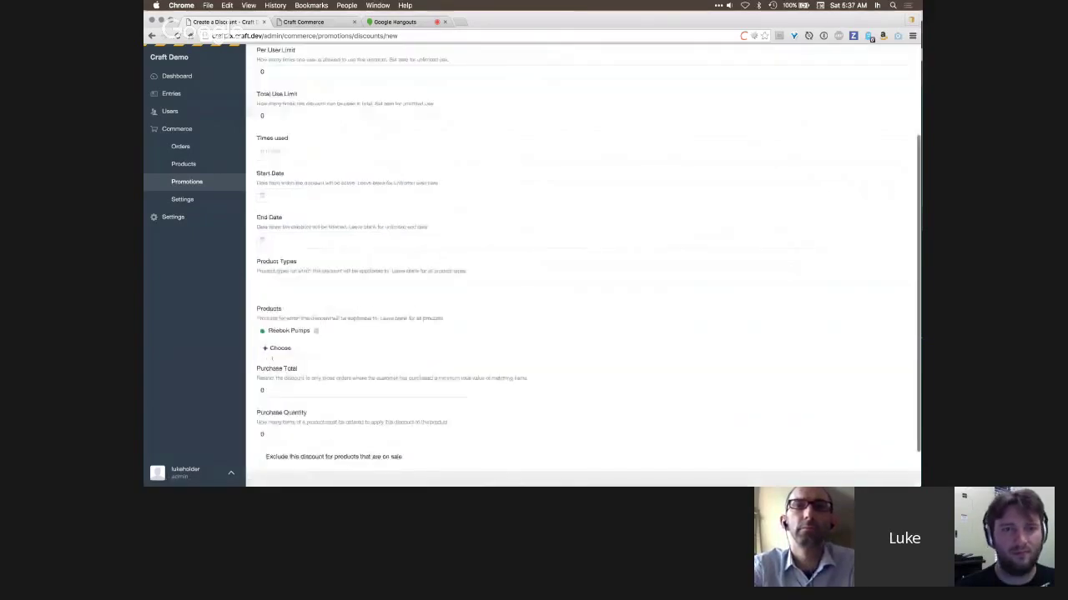
left_click(316, 331)
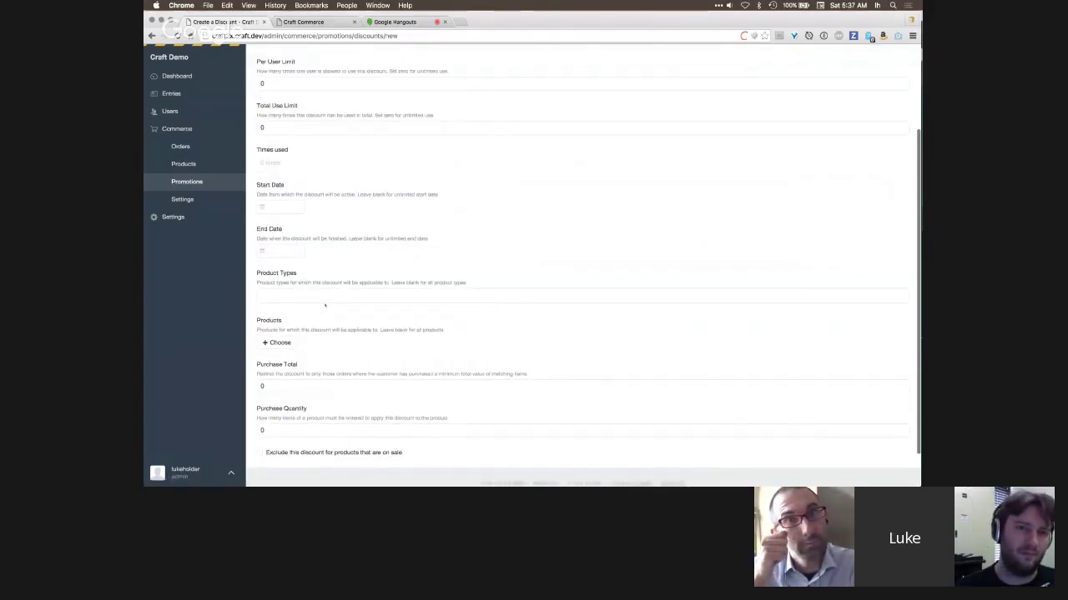
scroll(326, 305, "up", 2)
scroll(325, 305, "up", 1)
left_click(291, 152)
type("abc")
- Set the discount's Percent Discount to 10% in Amounts
scroll(362, 274, "down", 3)
scroll(362, 309, "up", 3)
scroll(317, 330, "down", 5)
scroll(350, 250, "up", 5)
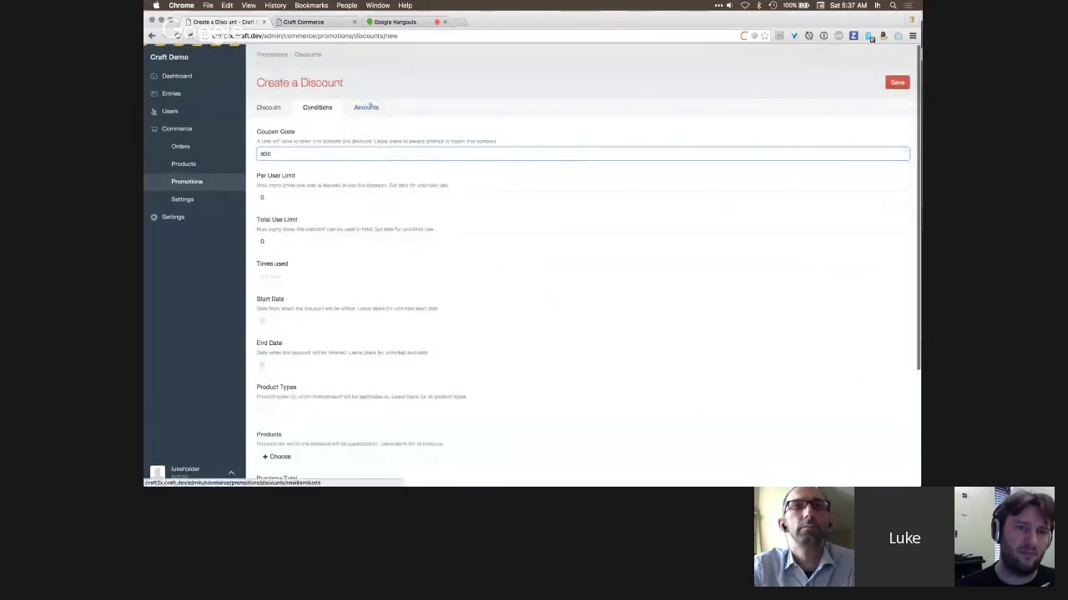
left_click(367, 106)
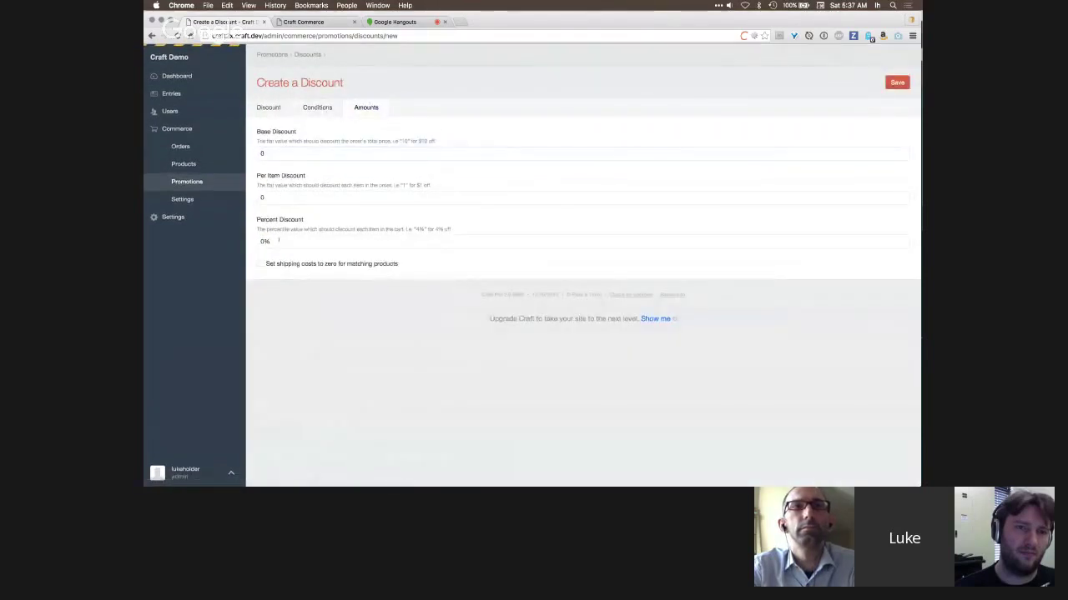
left_click(264, 241)
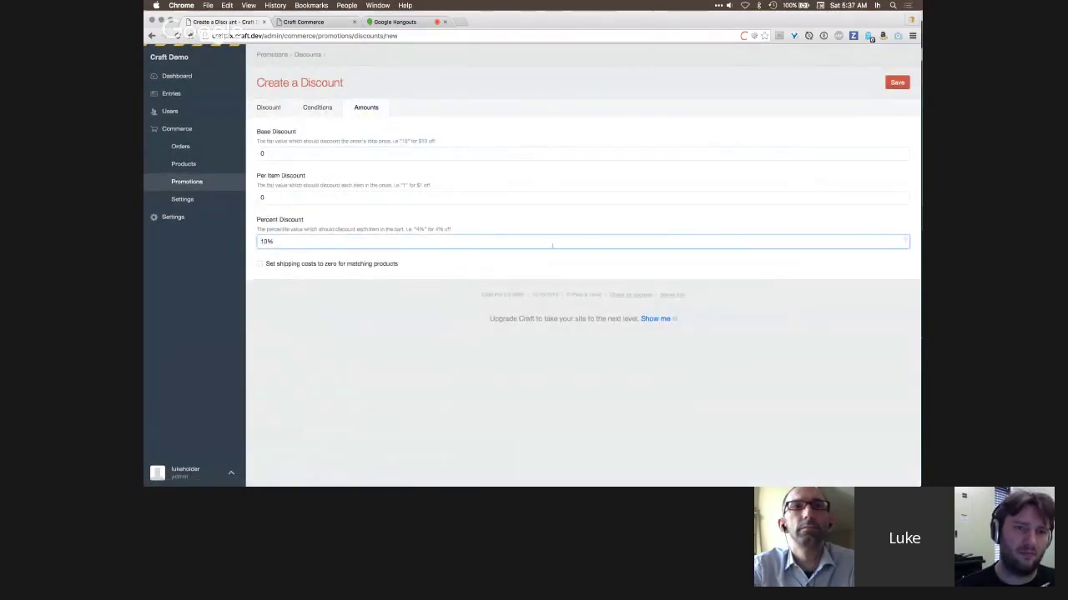
- Name the discount '10% off' with description '10% Off' and save it
left_click(896, 83)
type("10% off")
key("Tab")
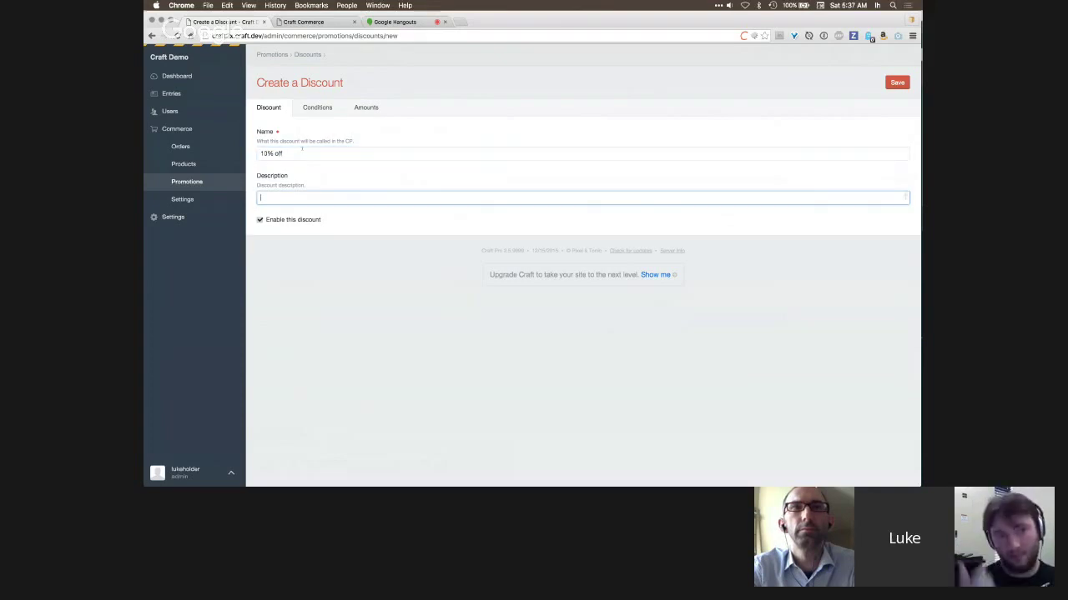
type("10% Off")
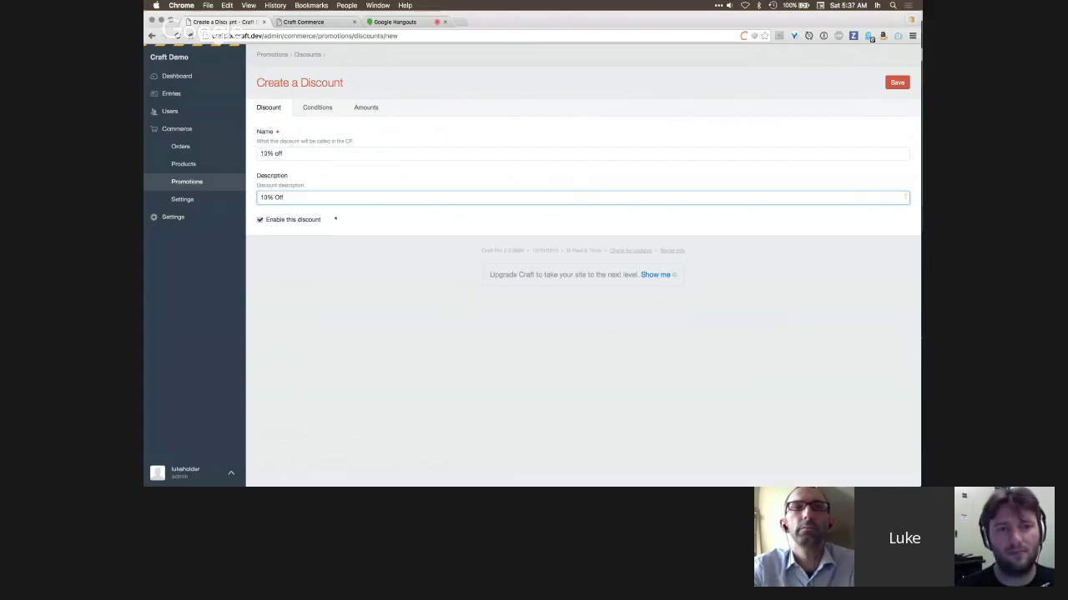
left_click(898, 83)
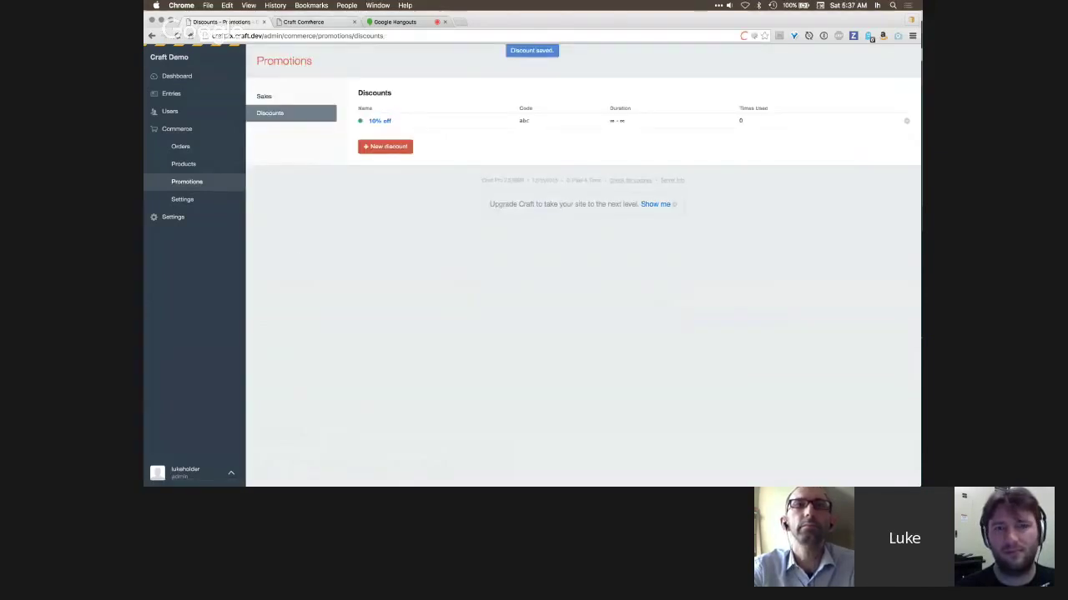
left_click(299, 23)
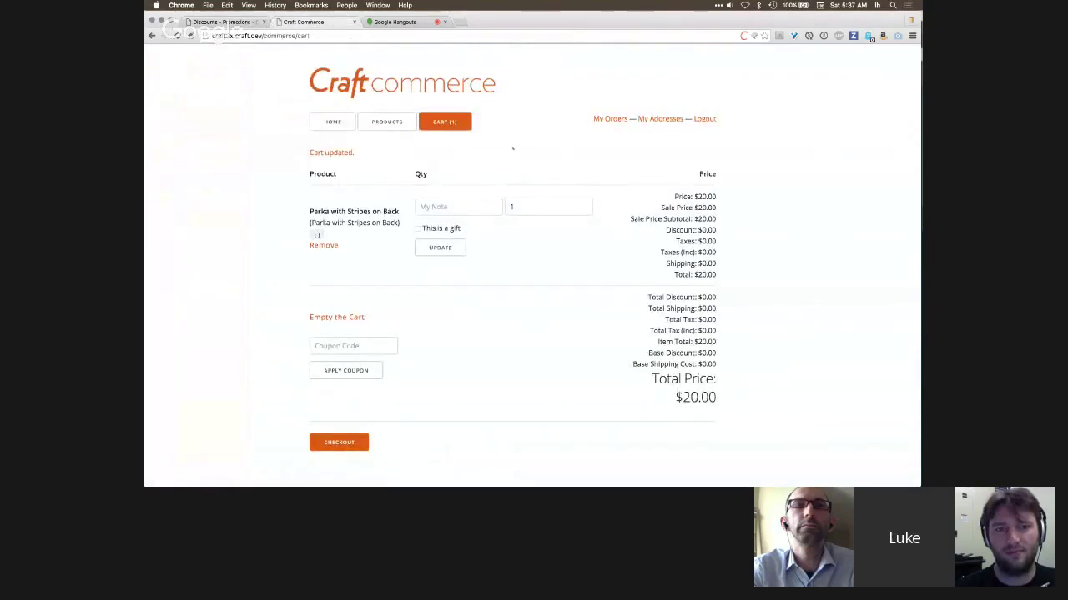
- Apply coupon abc to the cart, bringing the parka to $18.00, and begin checkout
key("super+r")
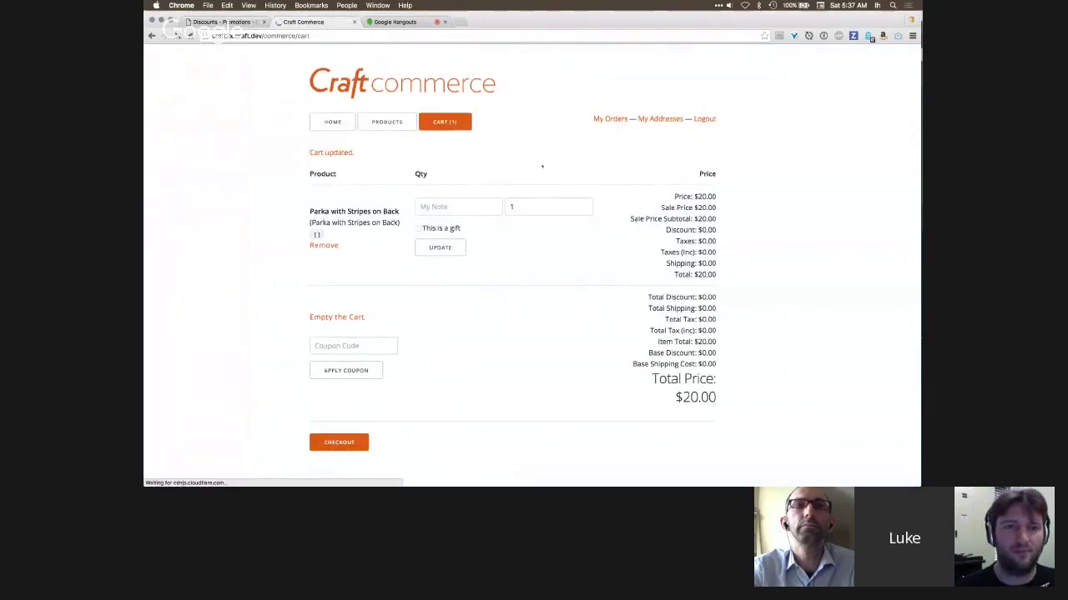
left_click(353, 331)
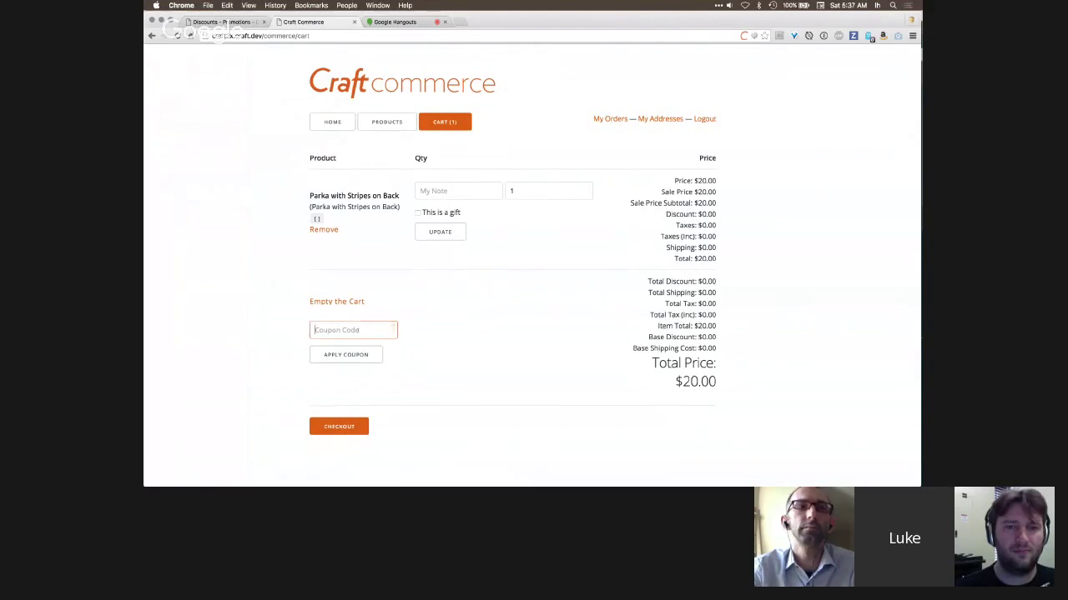
type("abc")
left_click(590, 276)
key("Return")
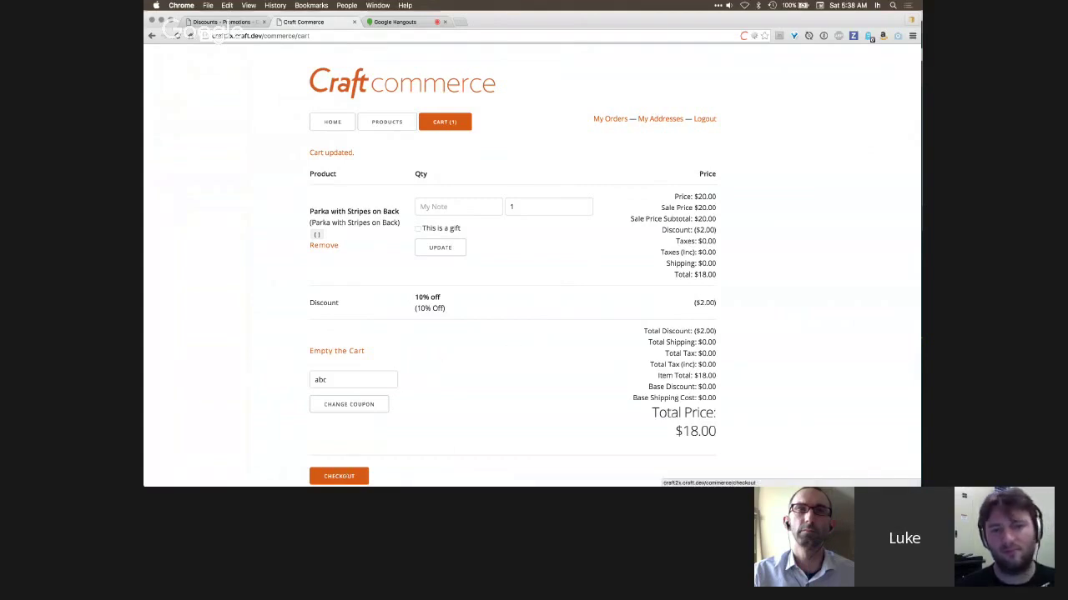
left_click(339, 476)
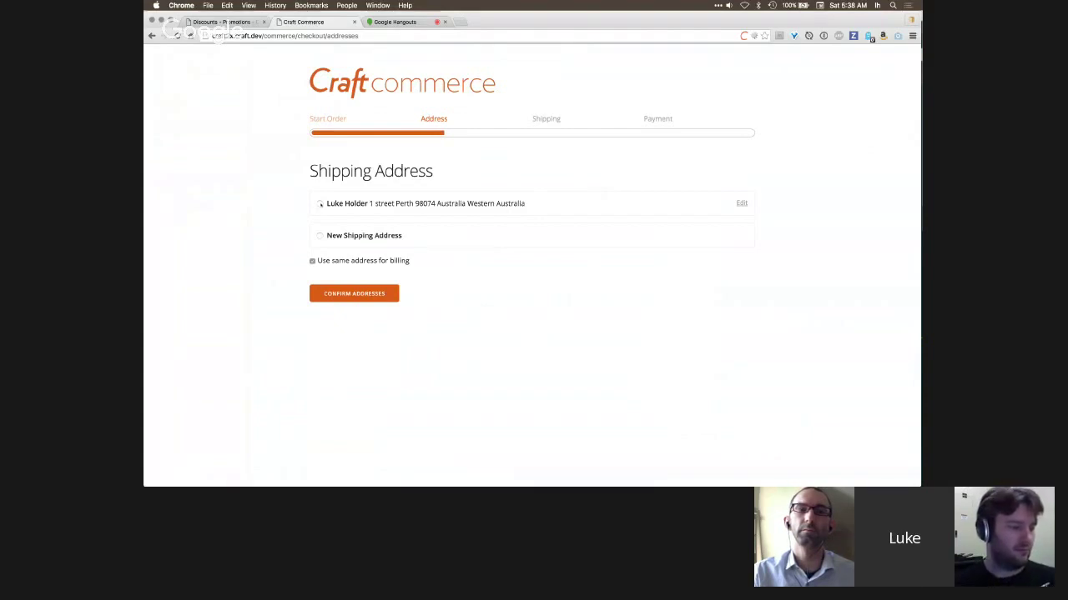
- Confirm the saved shipping address and free shipping to reach the Payment step
left_click(320, 204)
left_click(341, 292)
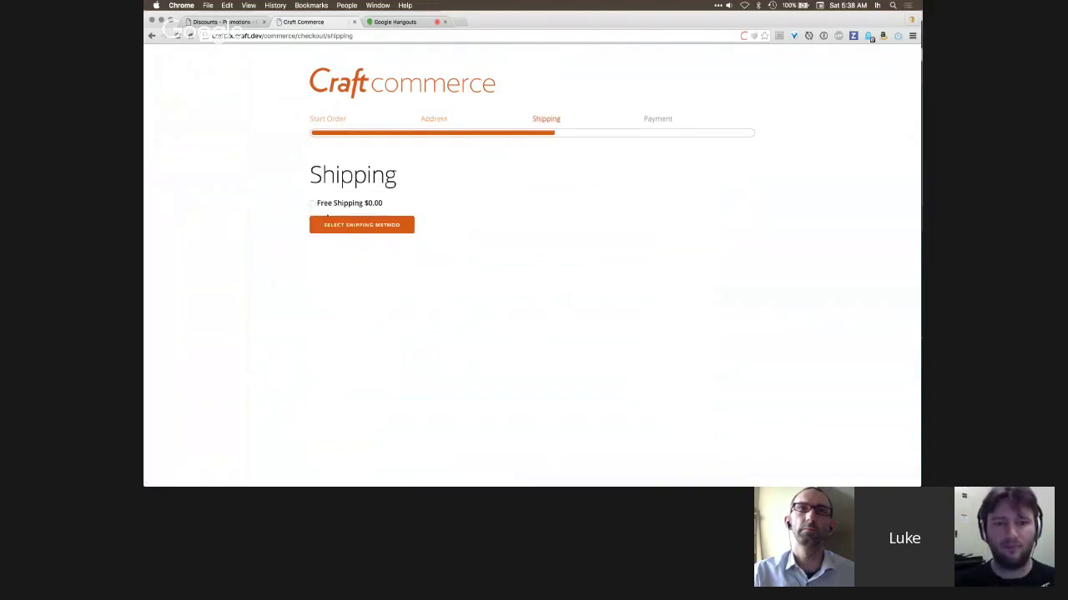
left_click(341, 218)
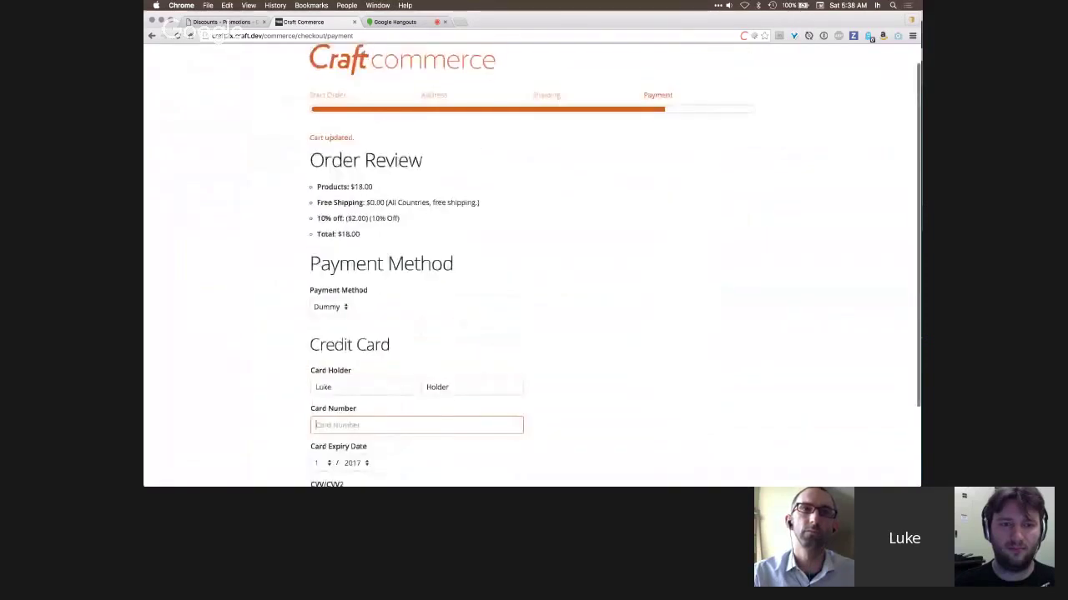
- Return to the admin Discounts list, where 10% off shows zero uses
key("ctrl+shift+Tab")
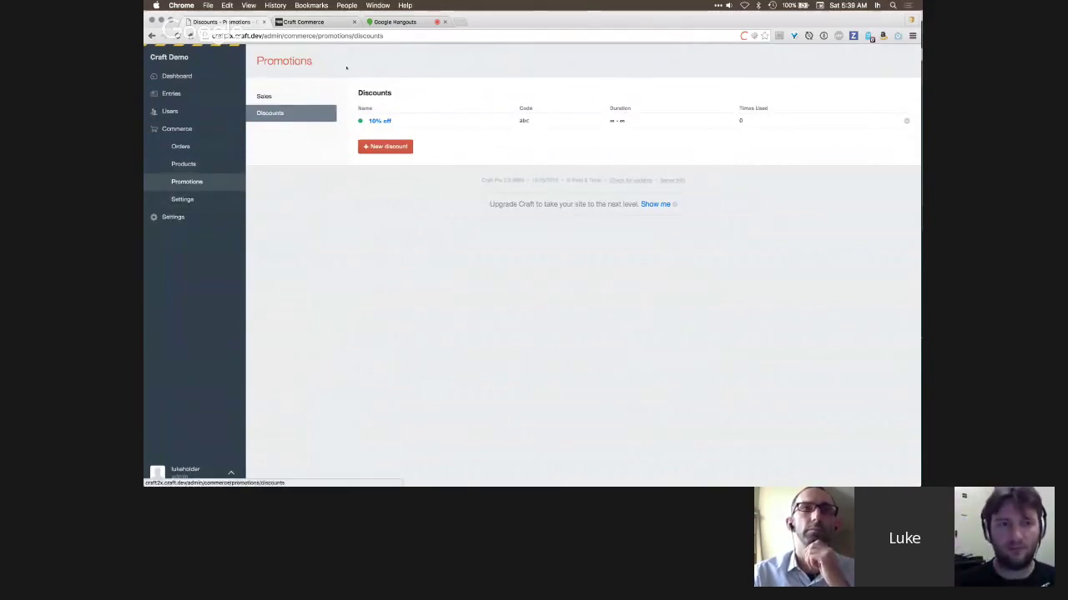
left_click(321, 23)
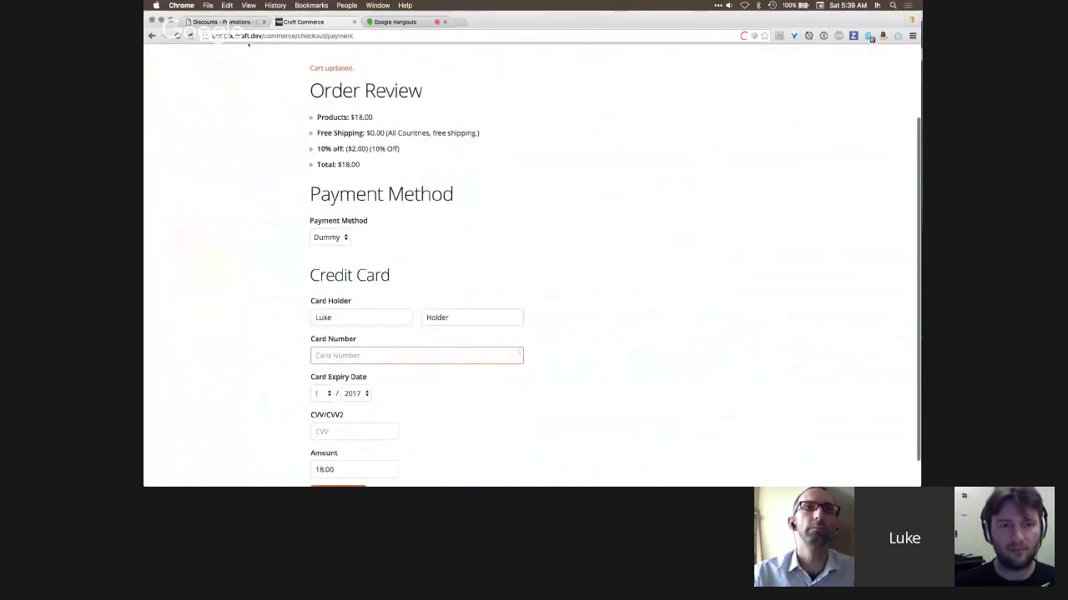
left_click(221, 22)
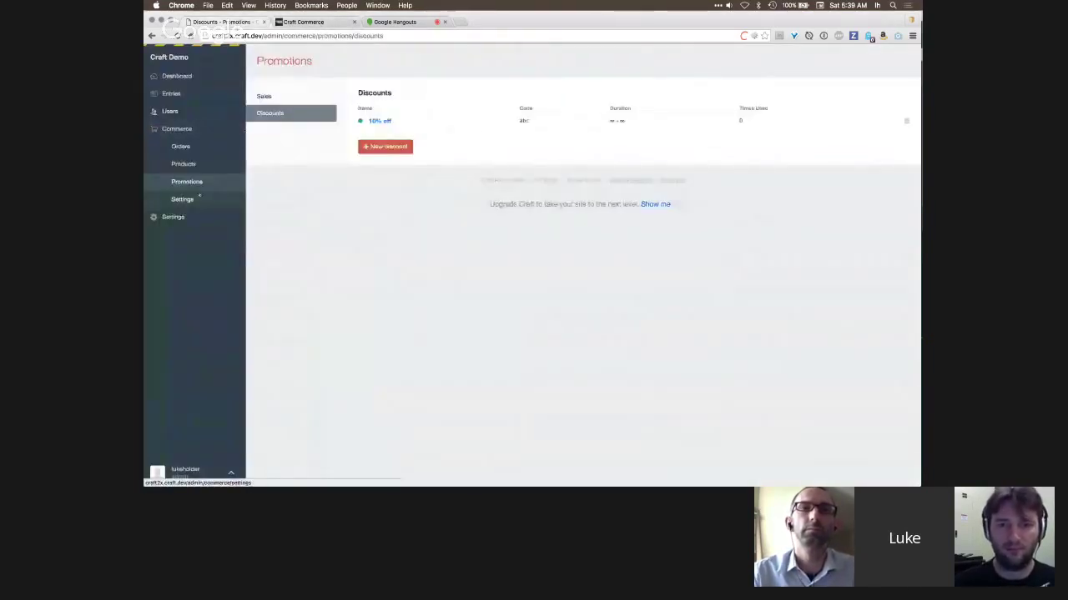
- Review the Commerce general and email settings, then the Promotions and Products lists
left_click(198, 201)
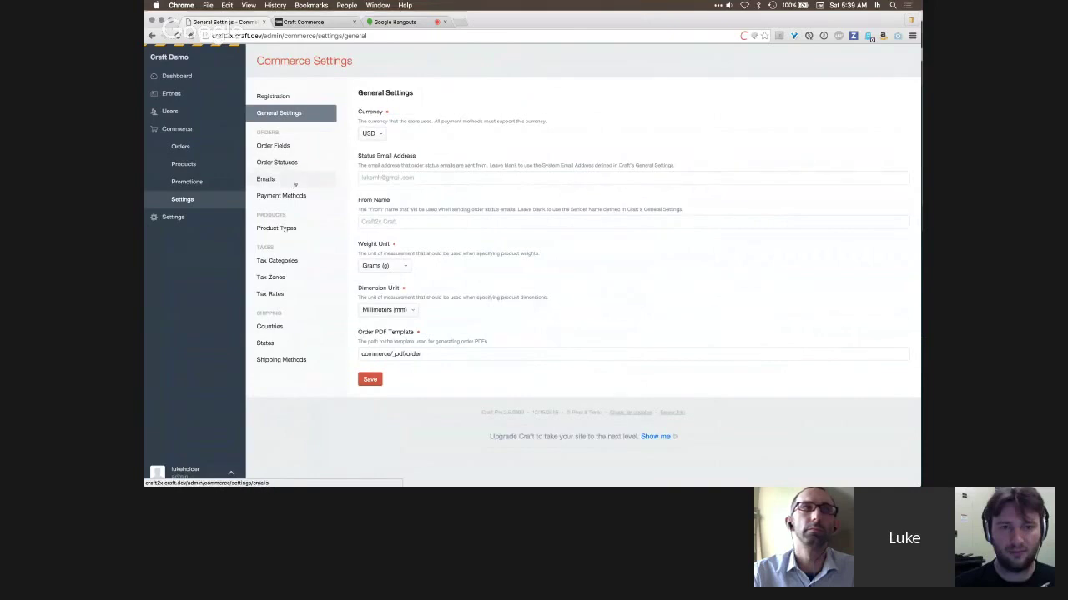
left_click(295, 182)
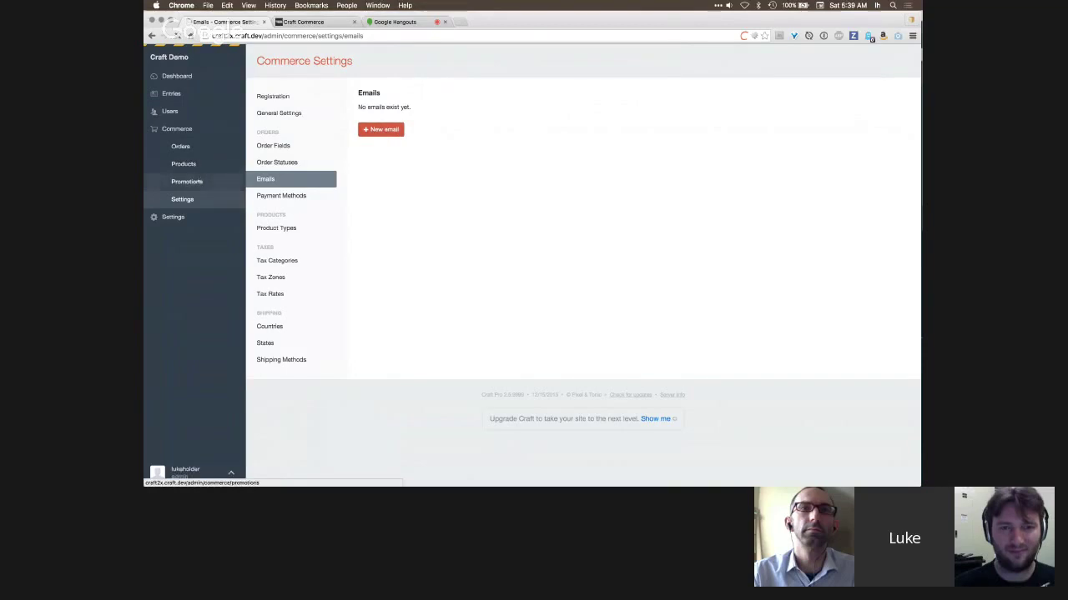
left_click(189, 181)
left_click(186, 164)
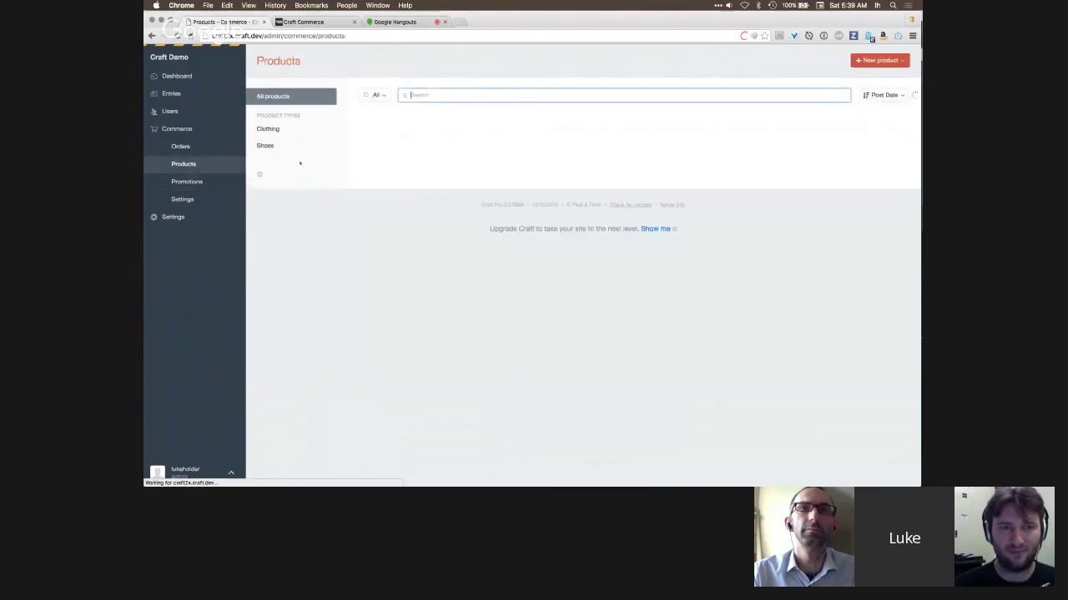
- Glance at the template code in PhpStorm and return to the checkout Payment page
key("super+Tab")
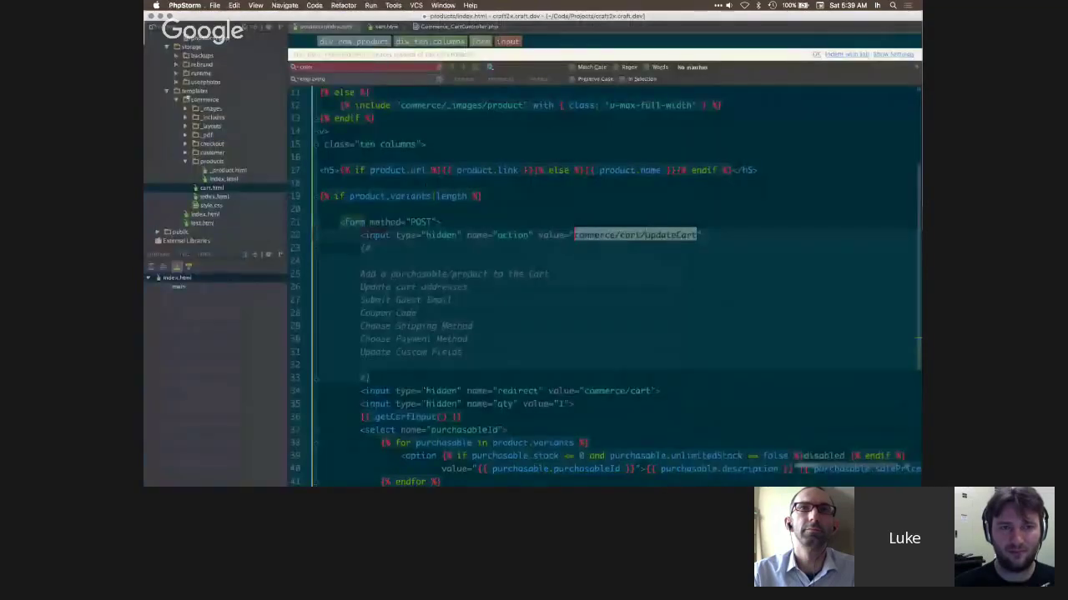
key("super+Tab")
key("ctrl+Tab")
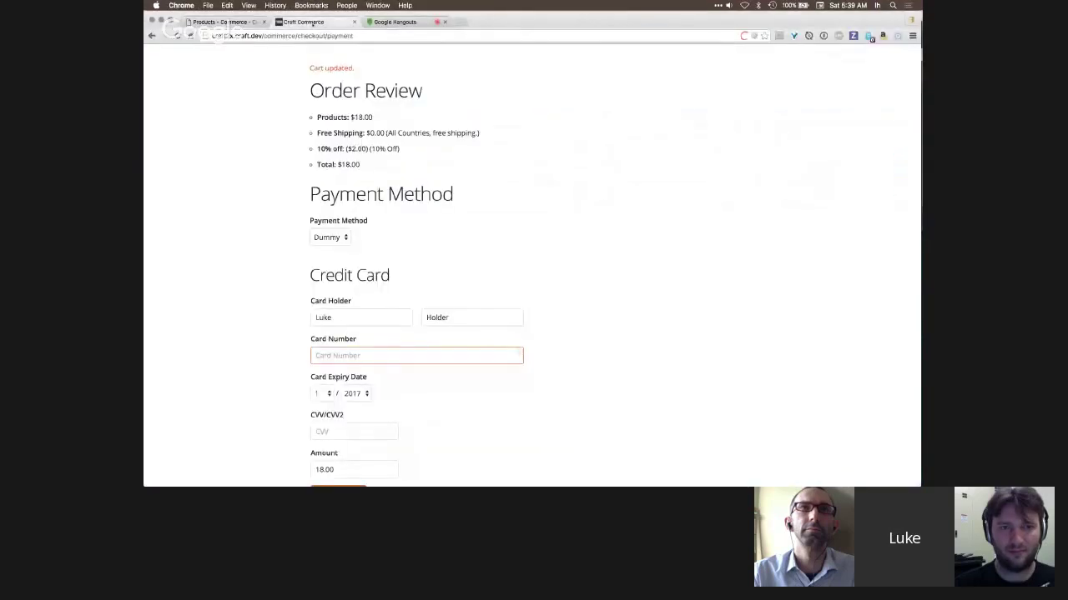
- Pay for the $18.00 order with the test card number and CVV
type("42442424242424242")
scroll(376, 358, "down", 1)
left_click(373, 402)
type("123")
left_click(321, 463)
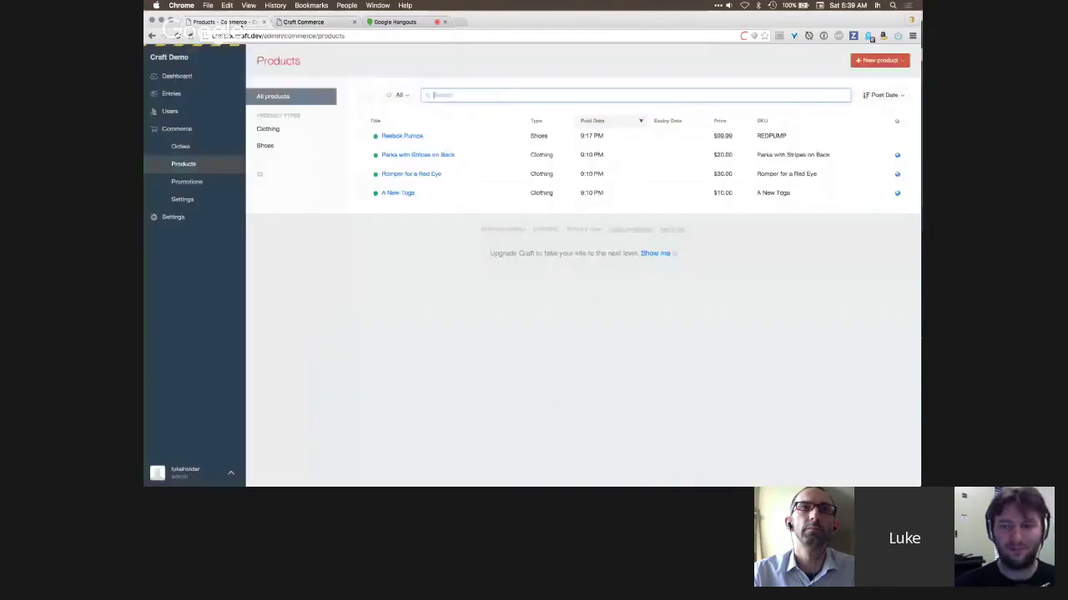
- Open the new $18.00 order from the Processing orders list
left_click(221, 22)
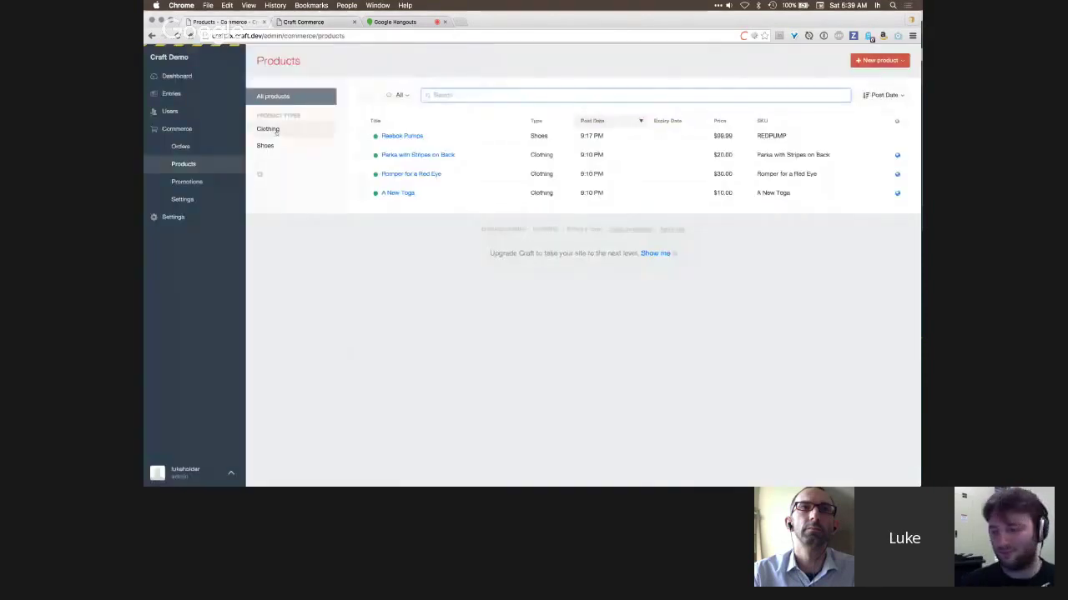
left_click(208, 151)
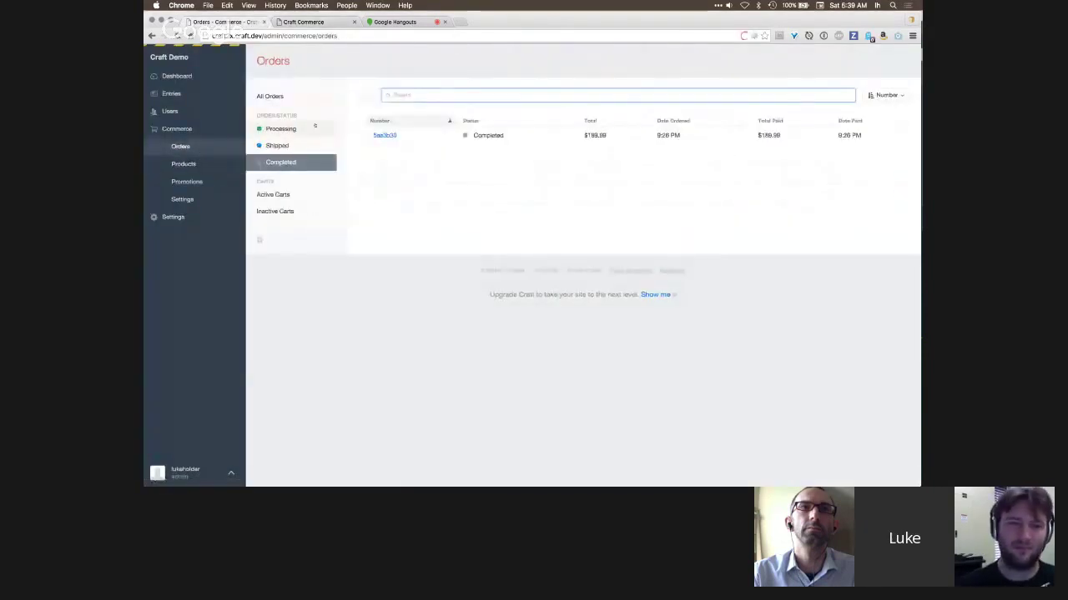
left_click(319, 130)
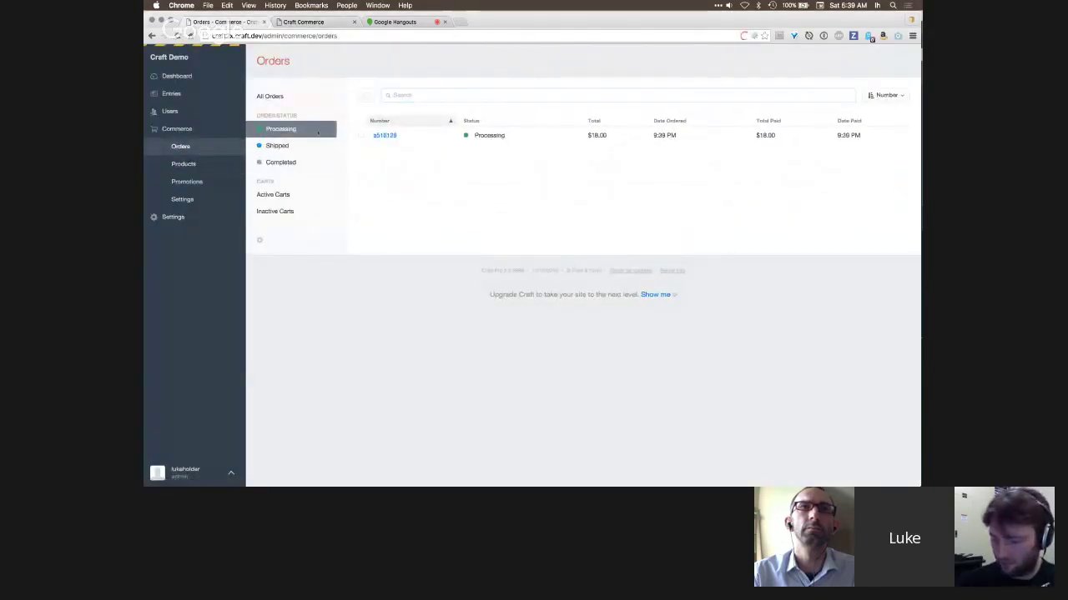
left_click(384, 135)
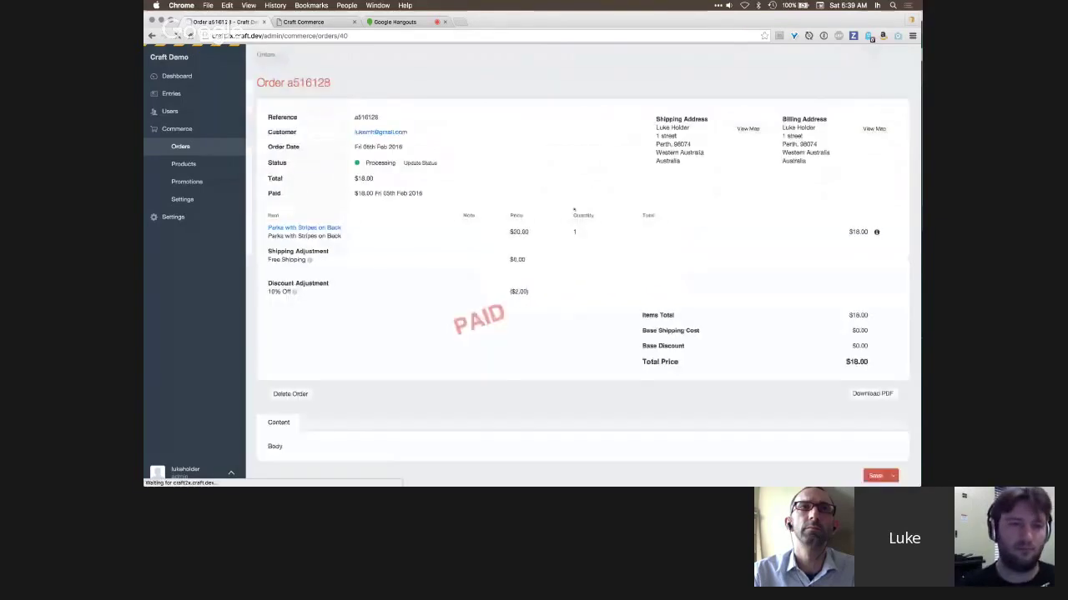
scroll(476, 224, "down", 2)
mouse_move(316, 244)
left_mouse_down()
mouse_move(288, 227)
mouse_move(275, 167)
mouse_move(317, 244)
left_mouse_up()
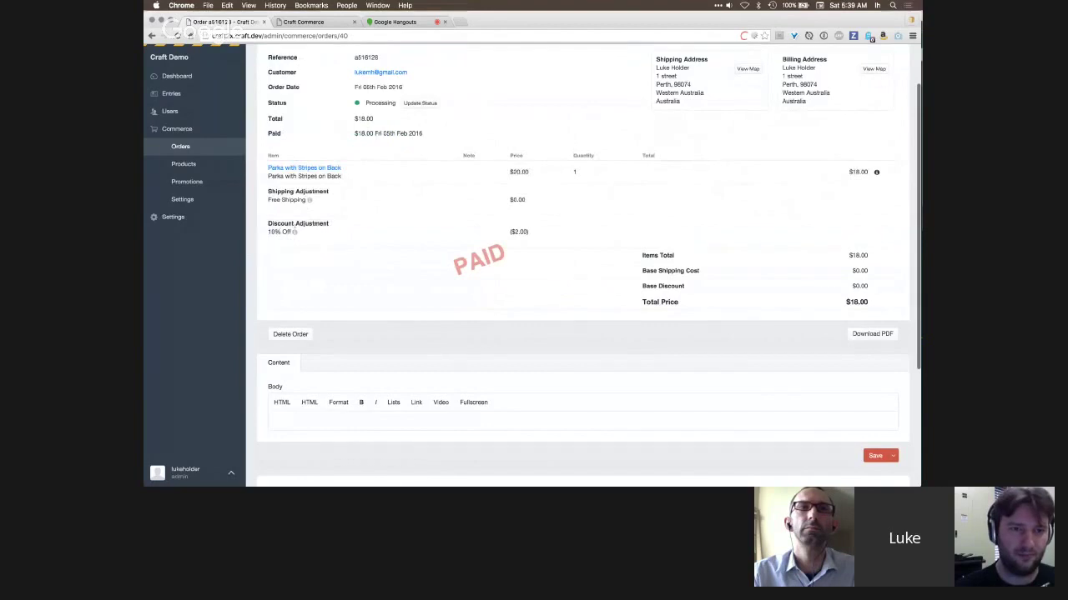
- Inspect the order's 10% Off discount adjustment, then return to the Promotions discounts list
left_click(293, 232)
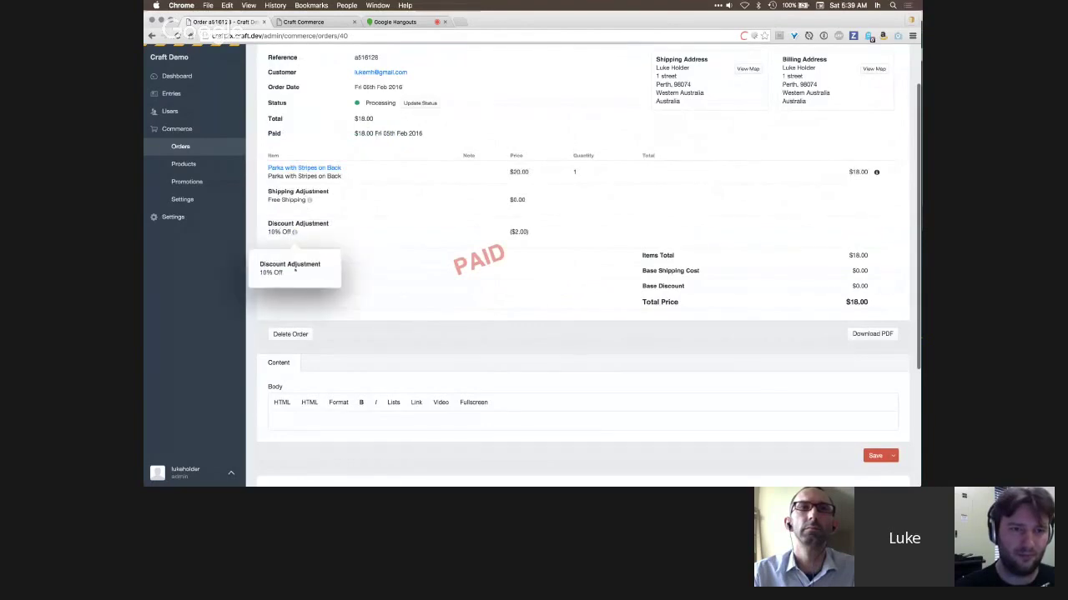
left_click(396, 220)
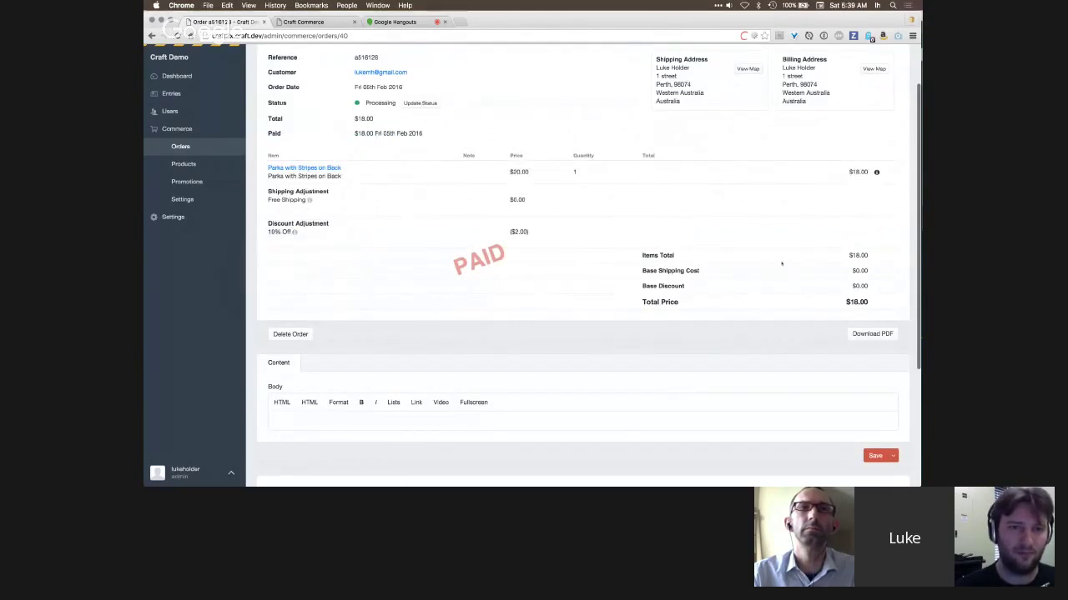
scroll(807, 235, "down", 3)
scroll(584, 250, "up", 5)
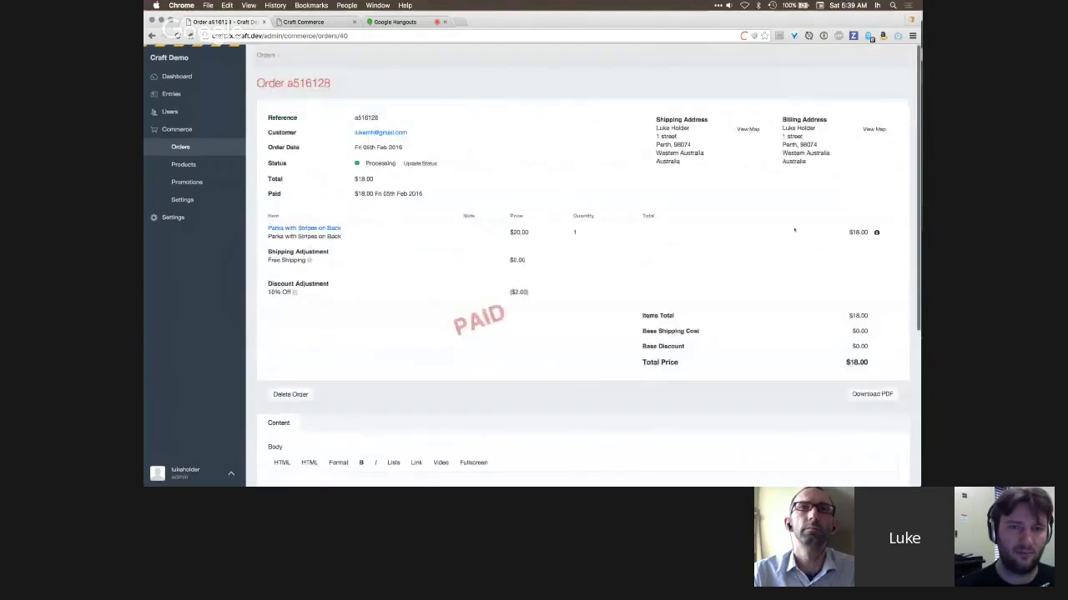
left_click(180, 146)
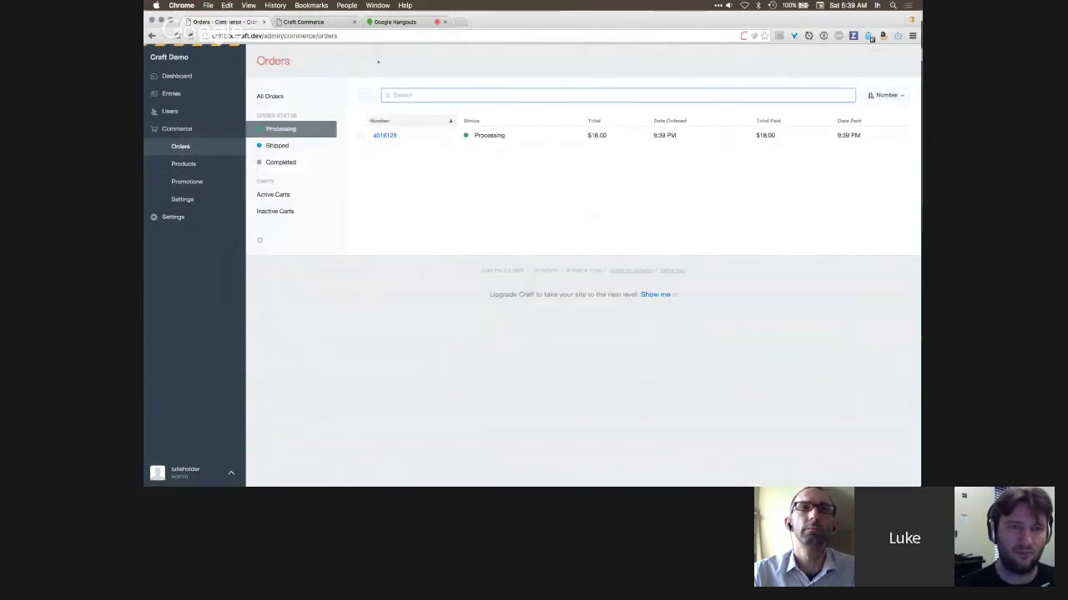
left_click(214, 182)
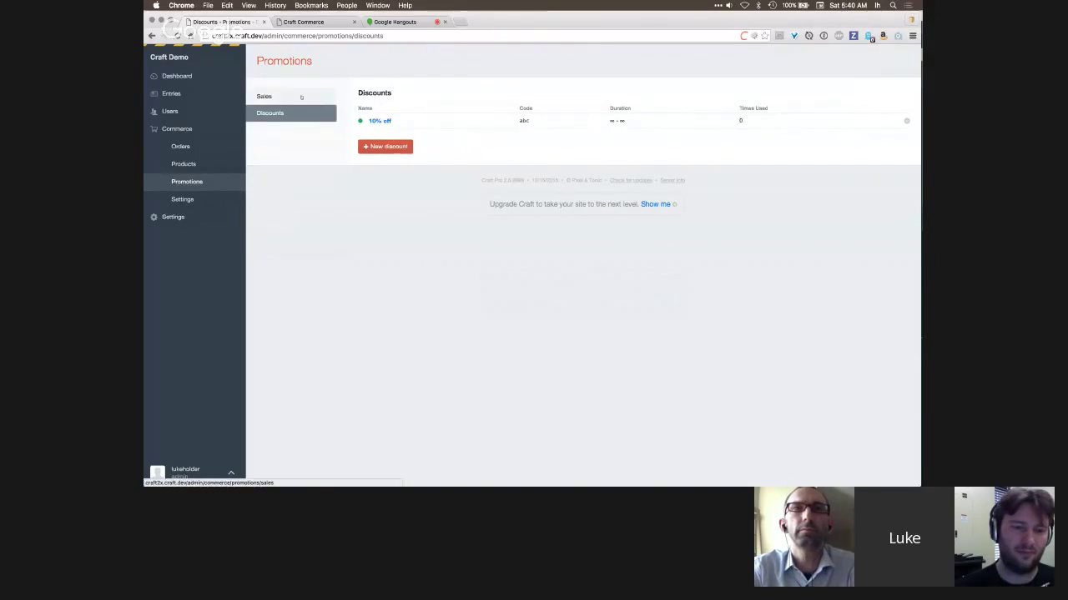
- Look at a new sale's conditions again, then go back to the Discounts list
left_click(301, 97)
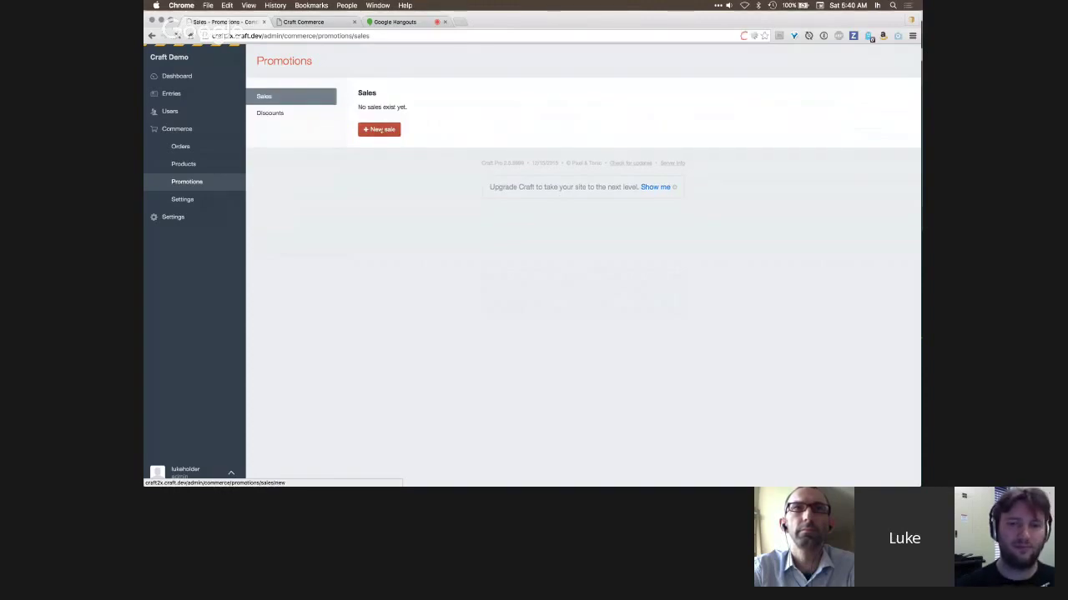
left_click(380, 128)
left_click(304, 106)
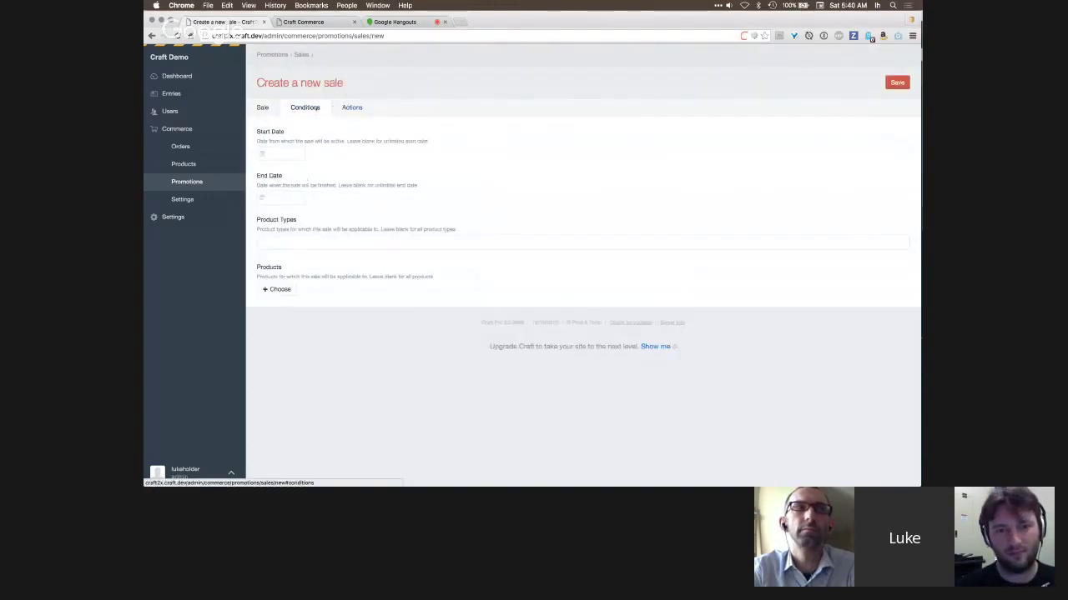
left_click(192, 181)
left_click(270, 114)
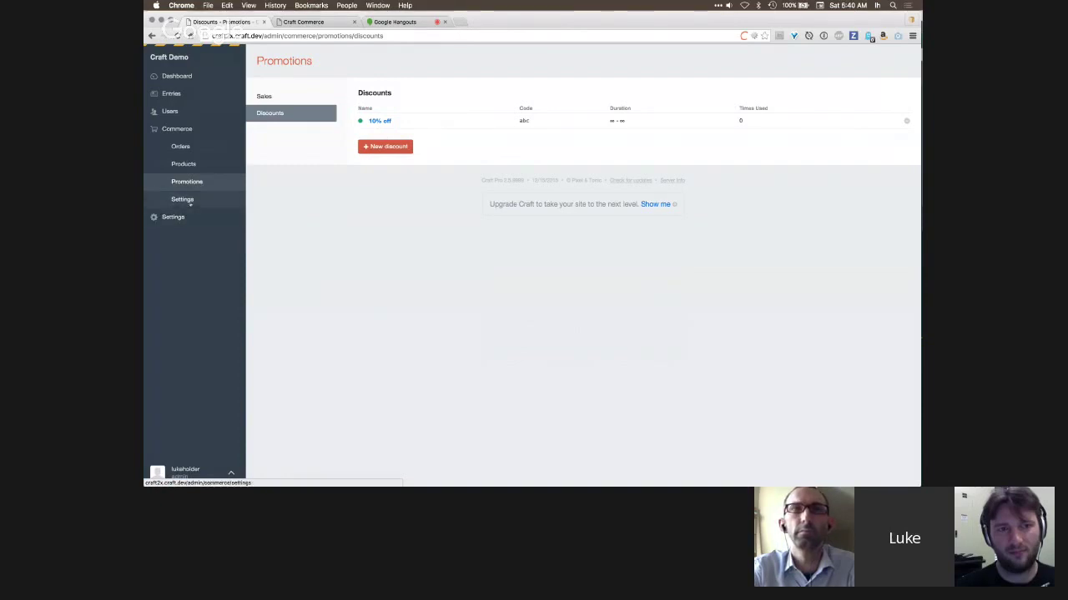
- Create and save a user group named Members under Settings > Users
left_click(172, 217)
left_click(397, 121)
left_click(387, 137)
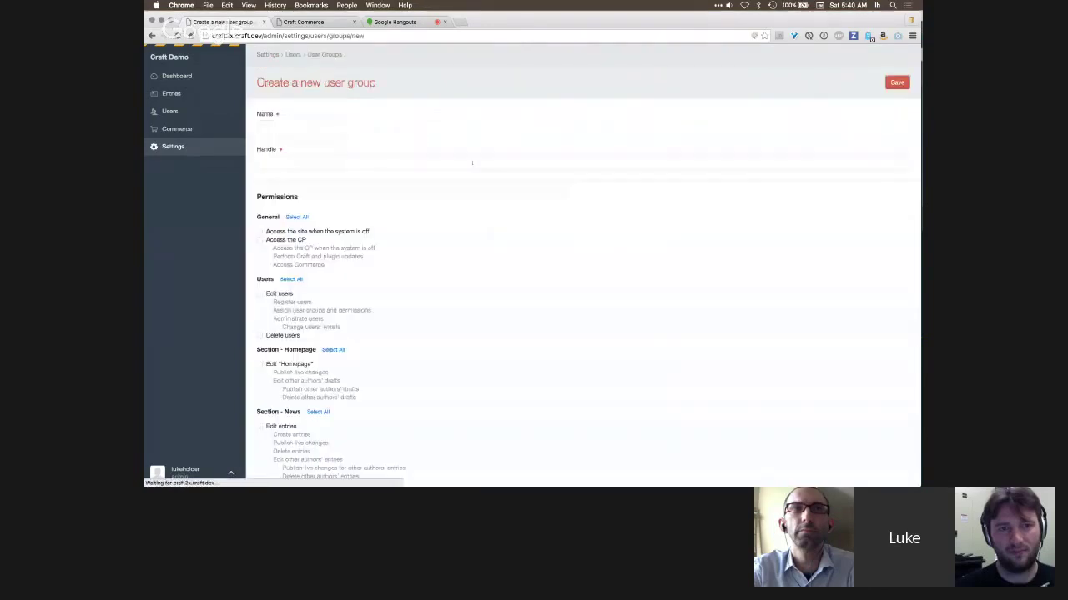
type("Members")
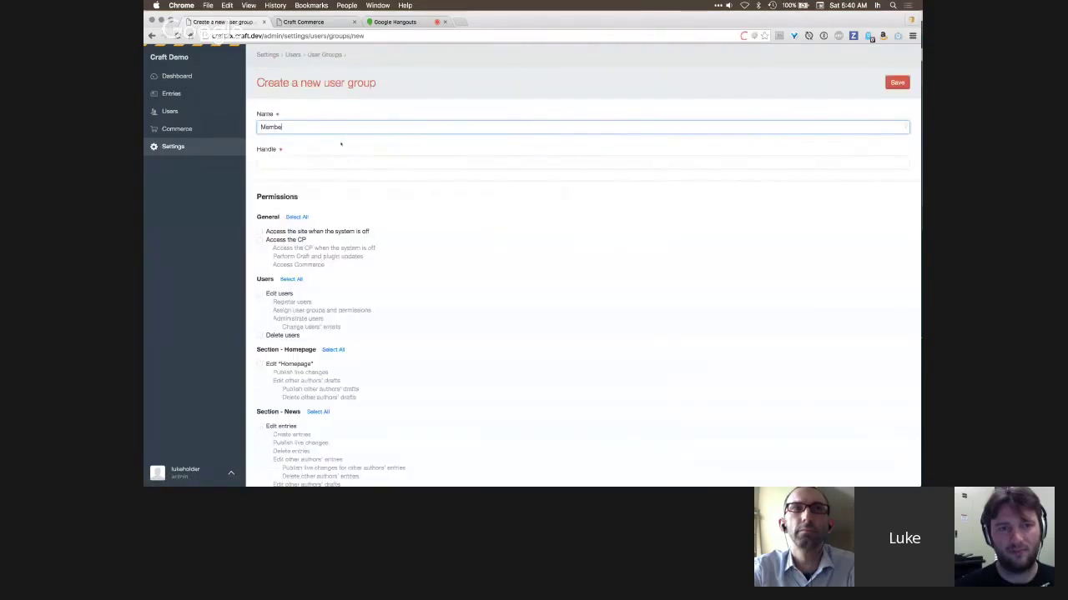
left_click(896, 83)
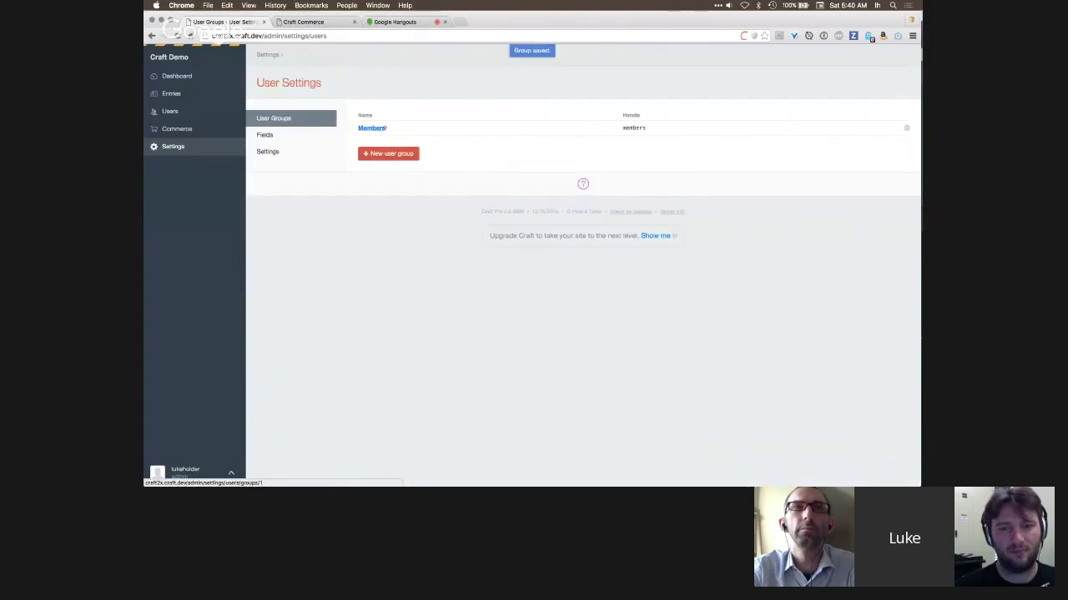
left_click(188, 138)
- Start a new sale in Promotions and limit it to the Members user group
left_click(204, 201)
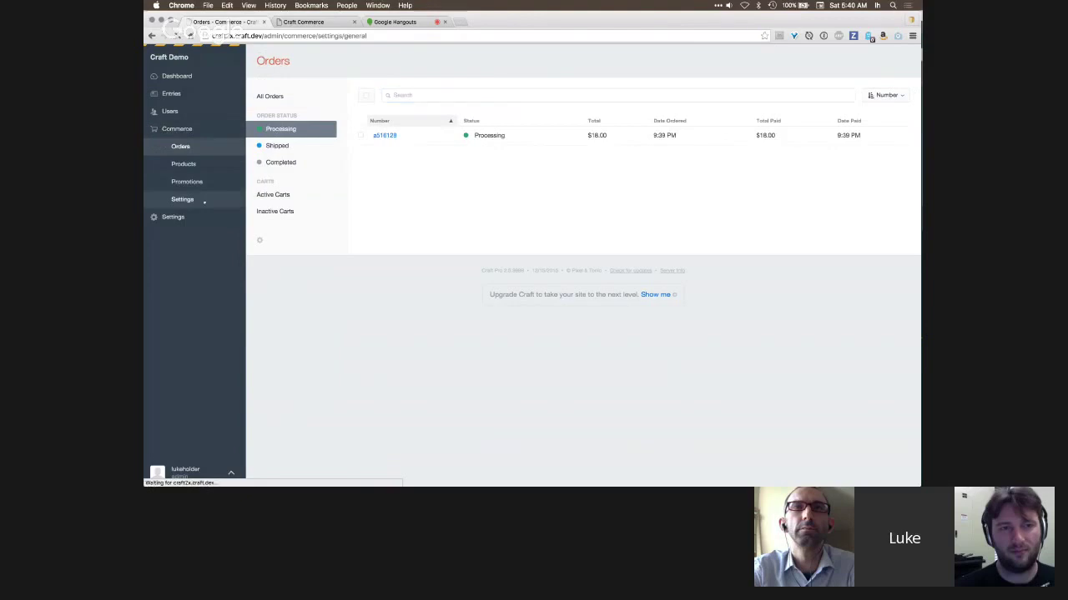
left_click(187, 181)
left_click(378, 130)
left_click(305, 108)
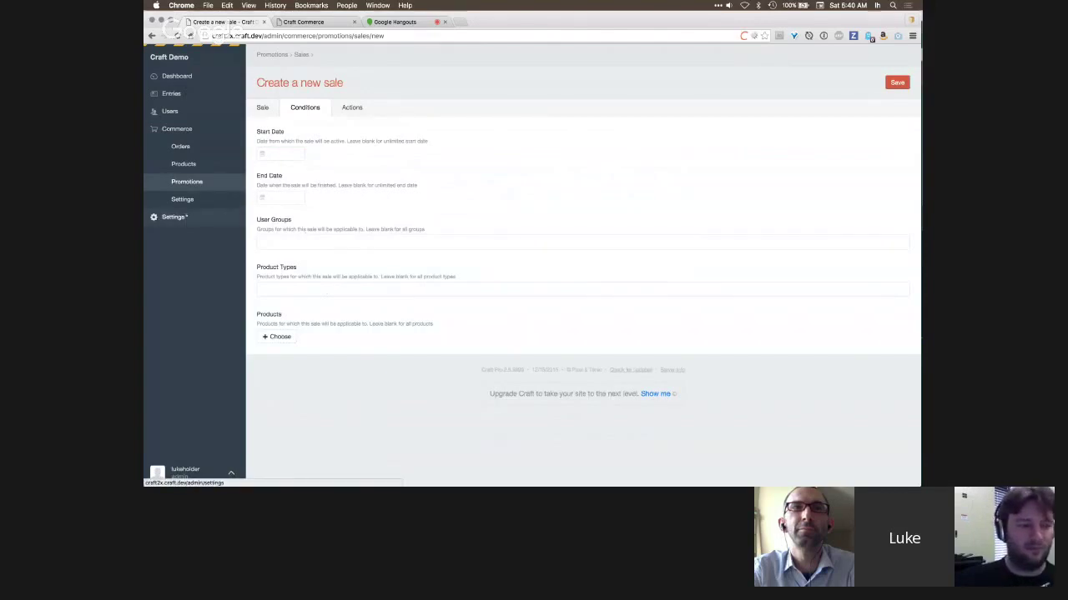
left_click(282, 239)
left_click(280, 261)
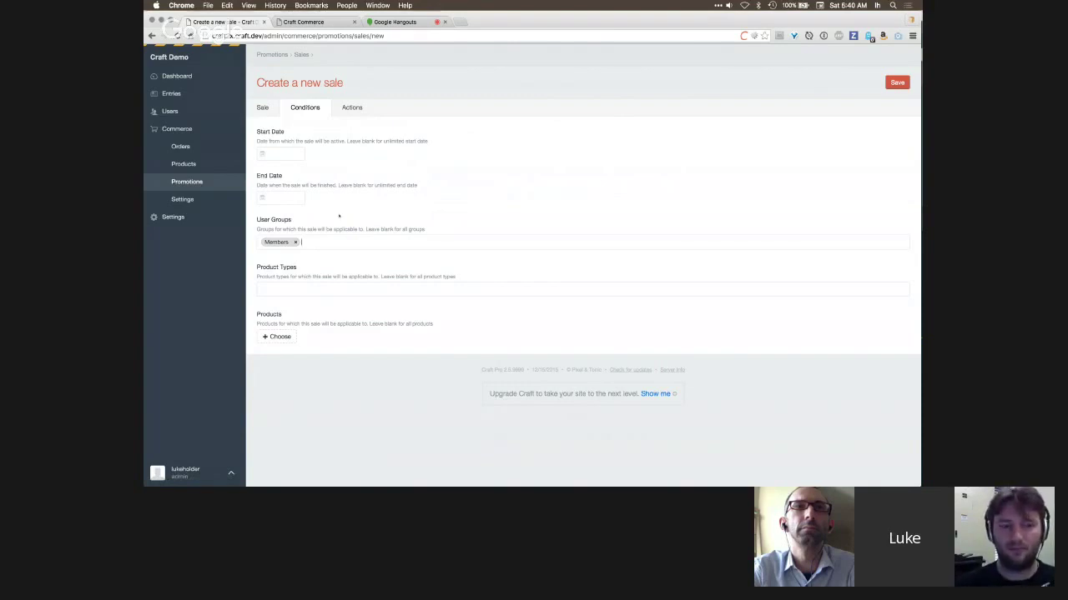
- Give the sale 10% off, name it Members Only Discount, then save it enabled
left_click(897, 82)
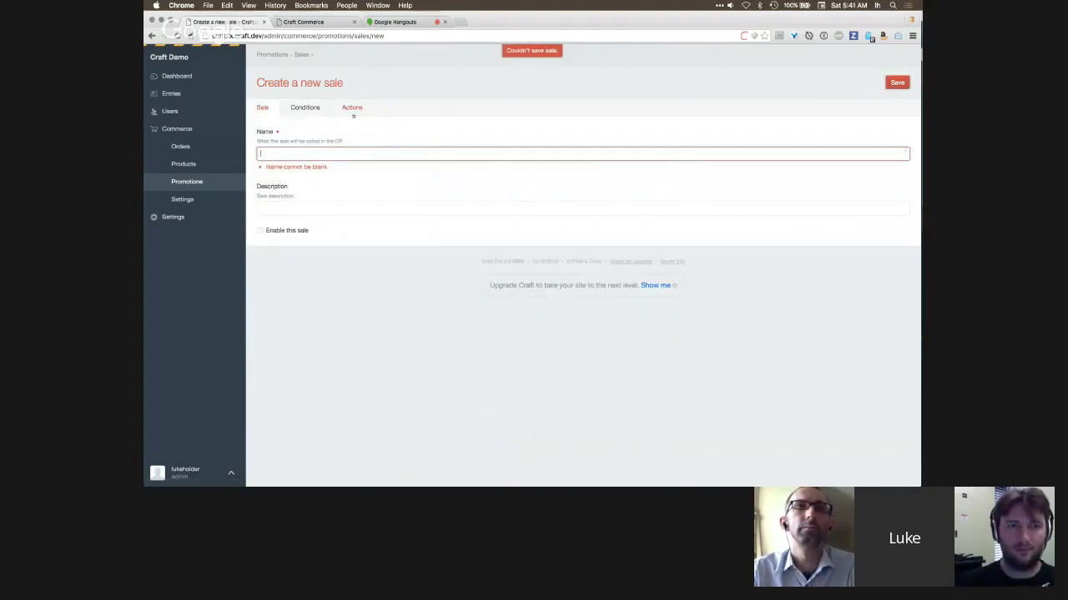
left_click(352, 109)
left_click(276, 210)
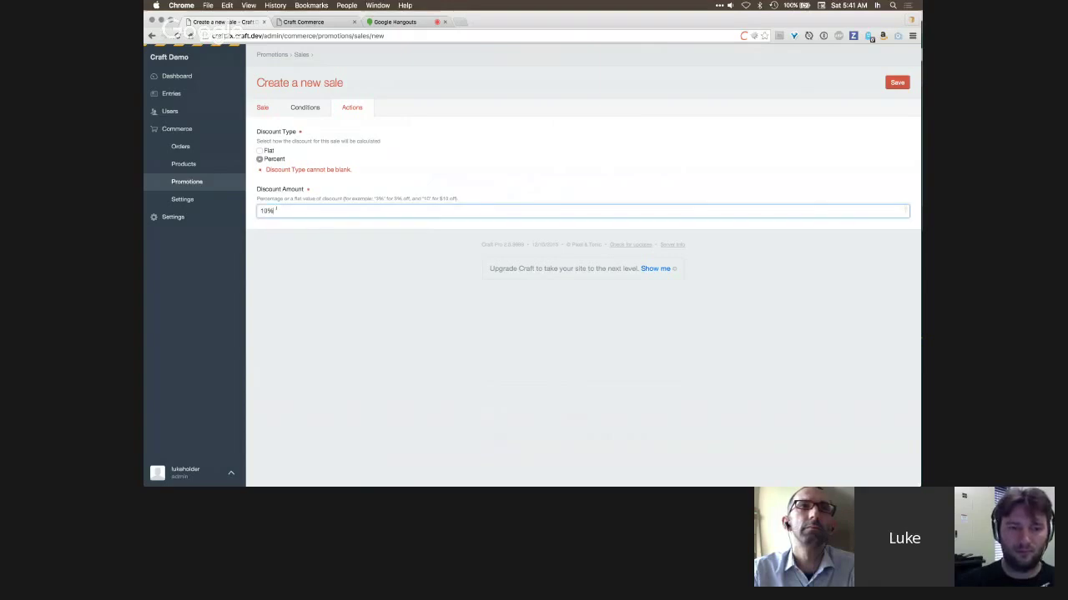
left_click(262, 108)
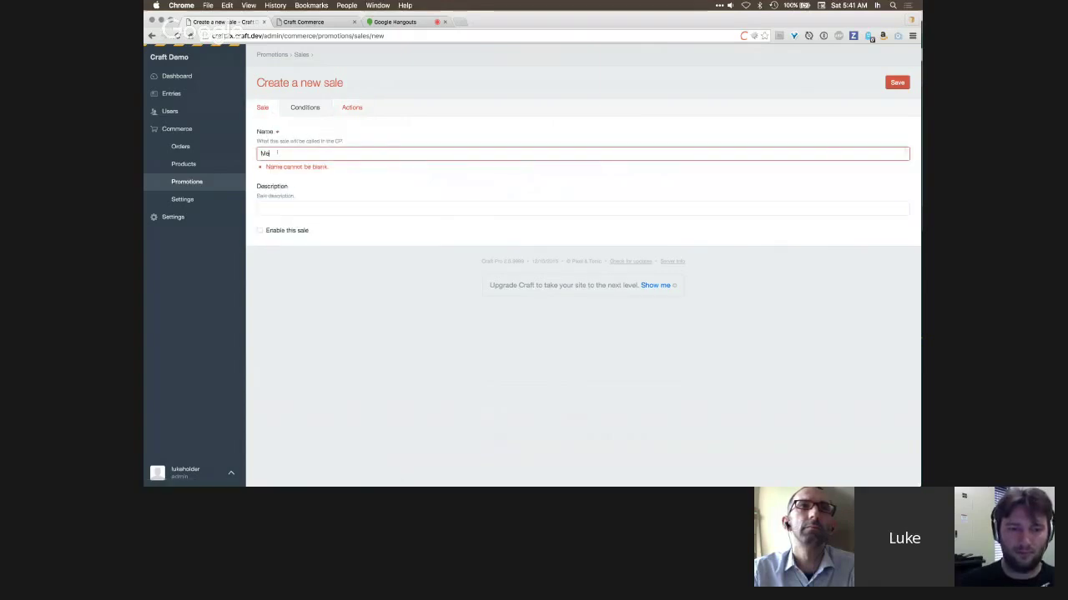
type("Members Only Discount")
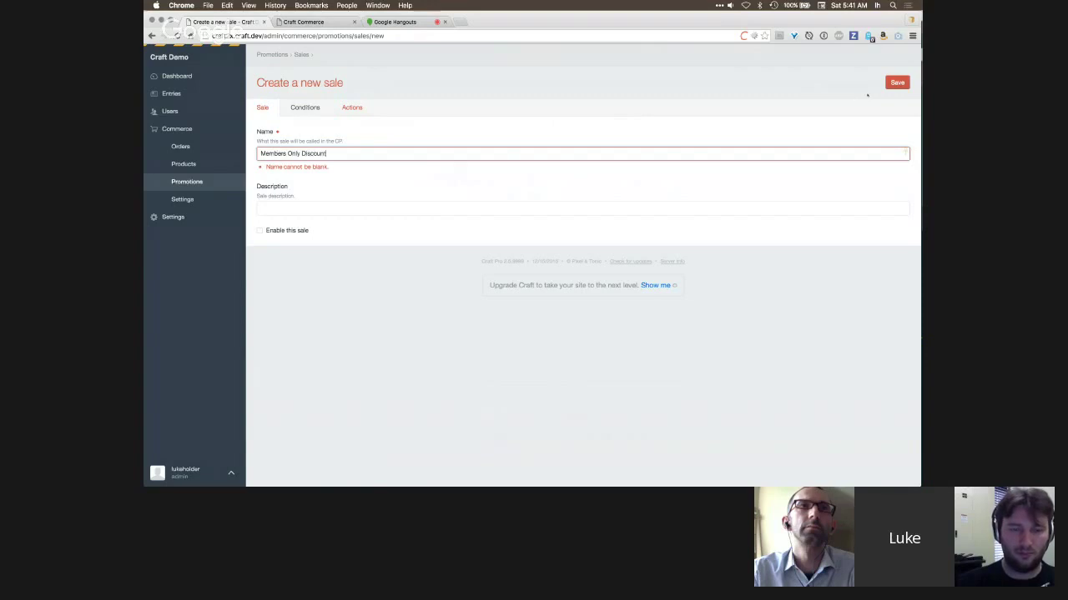
left_click(897, 85)
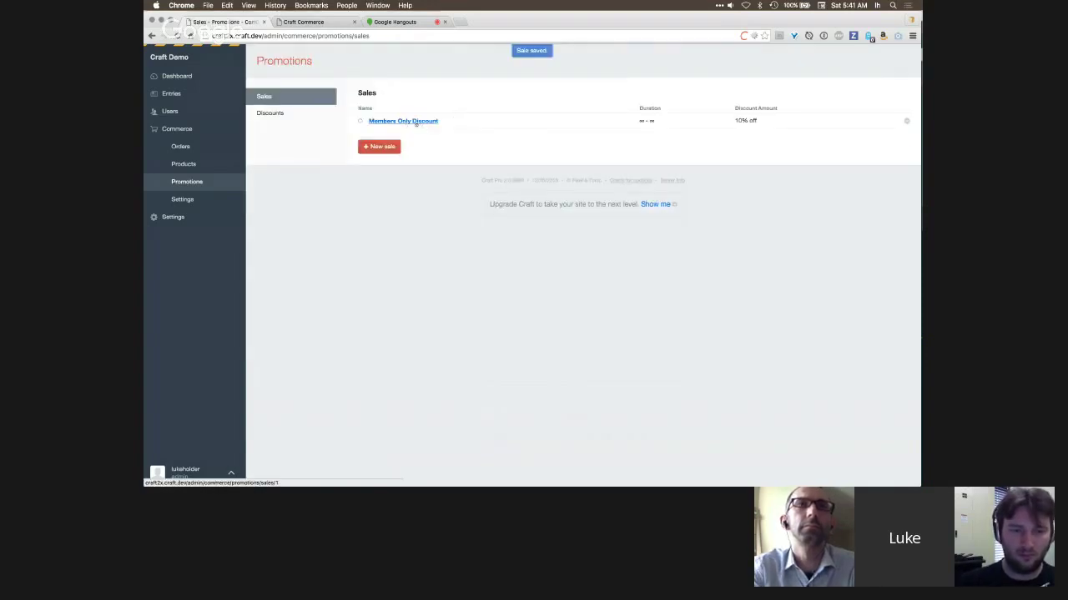
left_click(415, 122)
left_click(897, 85)
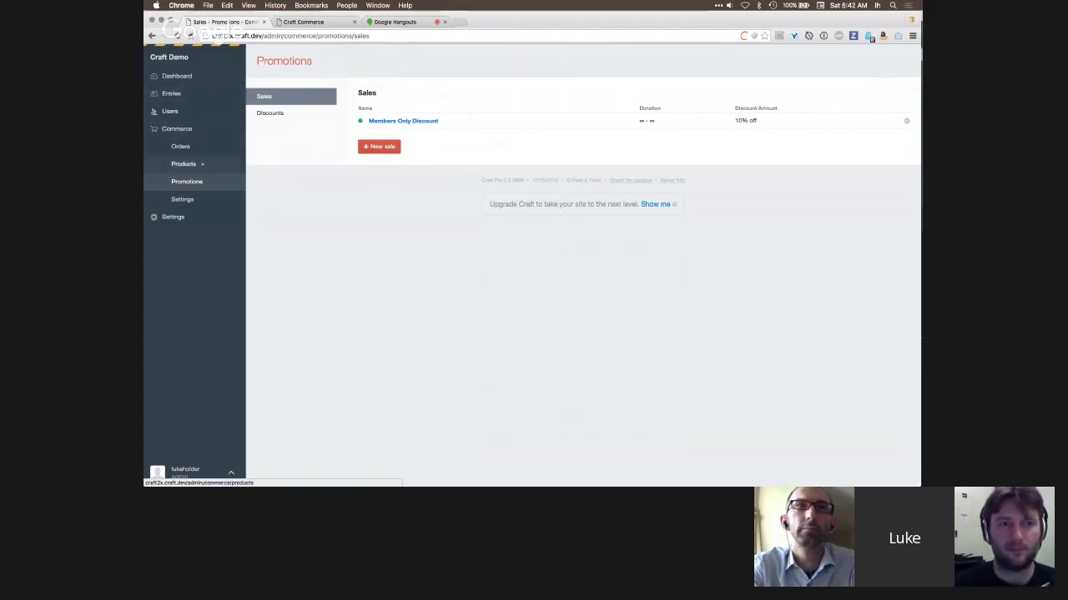
- Add Parka with Stripes on Back, Romper for a Red Eye and A New Toga as Reebok Pumps' related products, then save
left_click(185, 164)
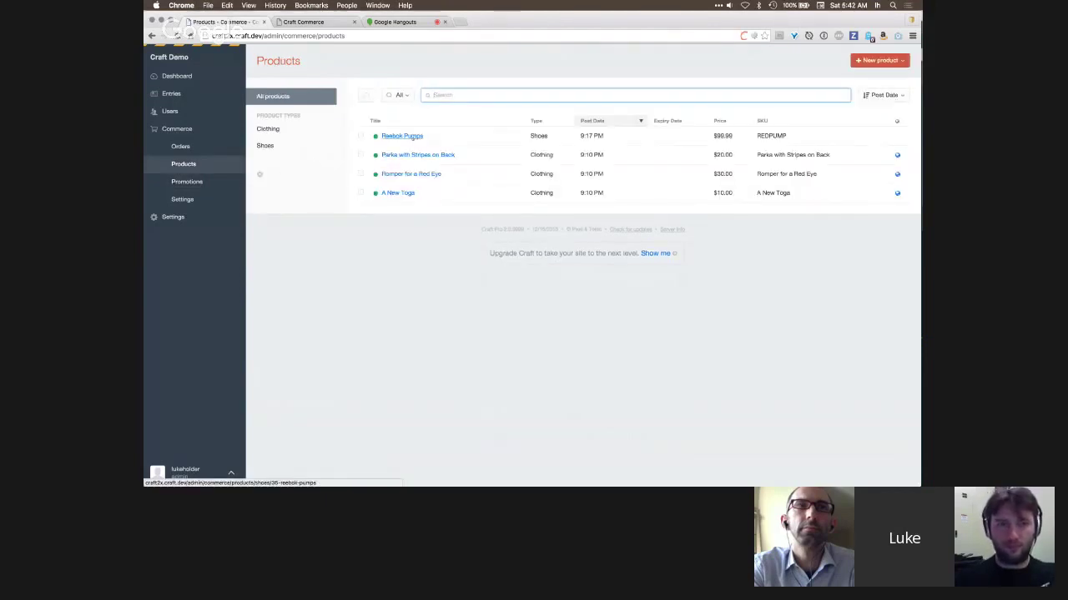
left_click(402, 135)
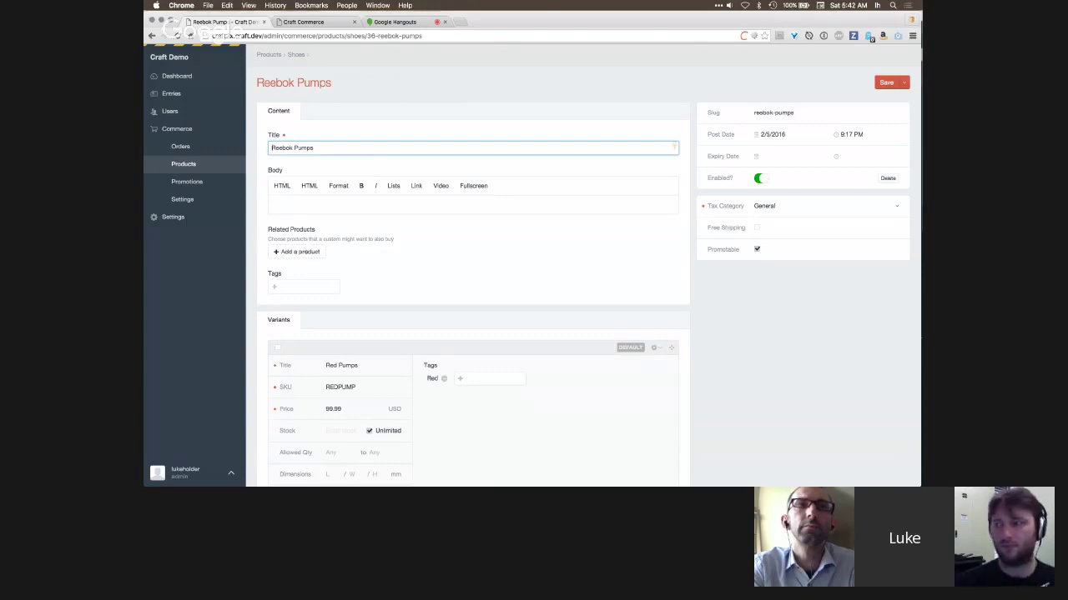
left_click(298, 251)
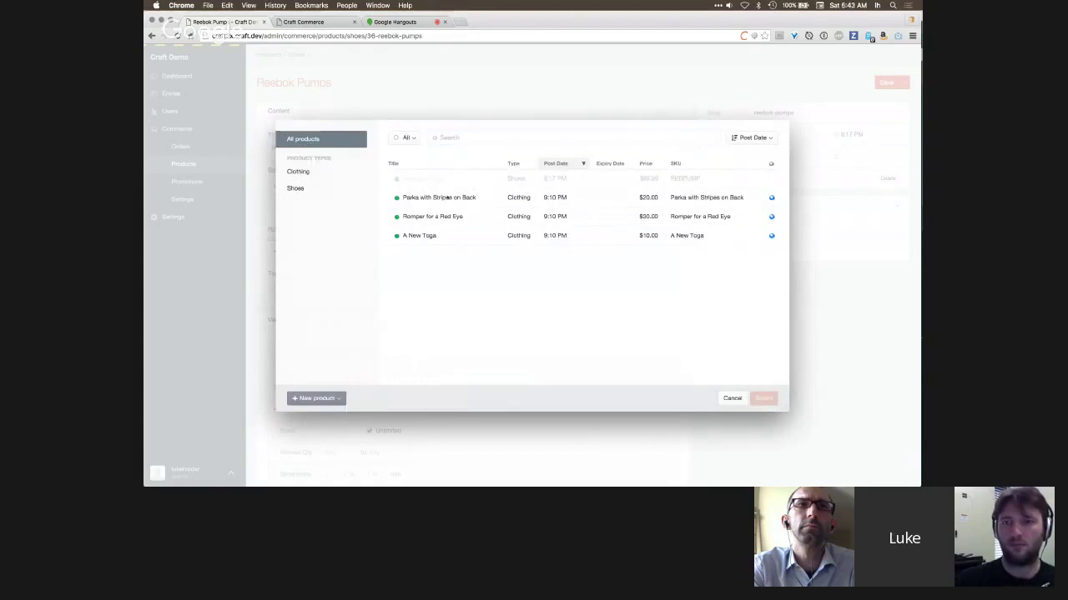
left_click(442, 202)
left_click(434, 217, "super")
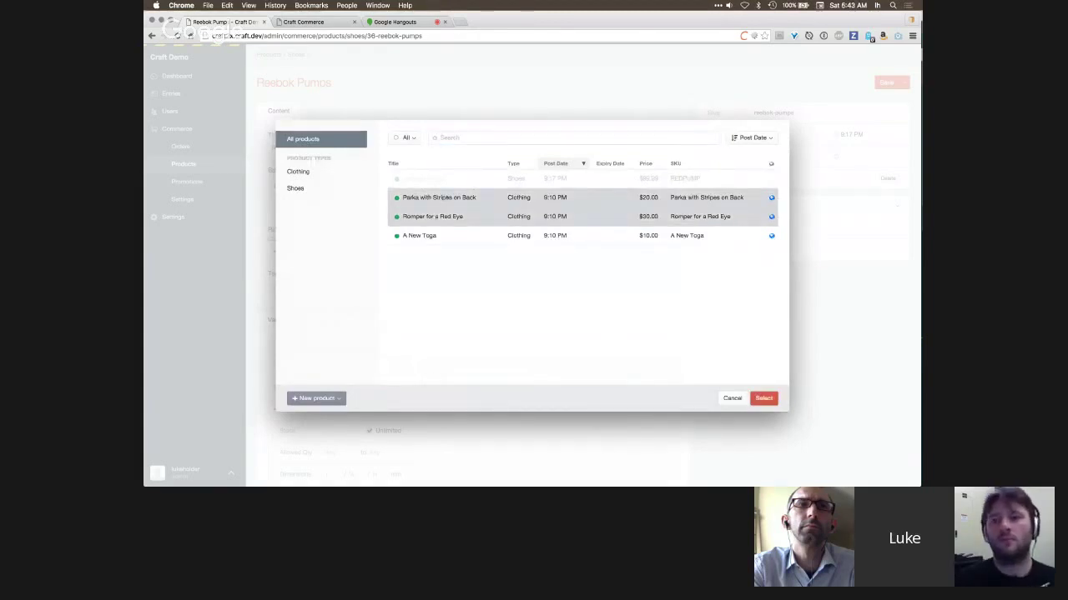
left_click(434, 235, "super")
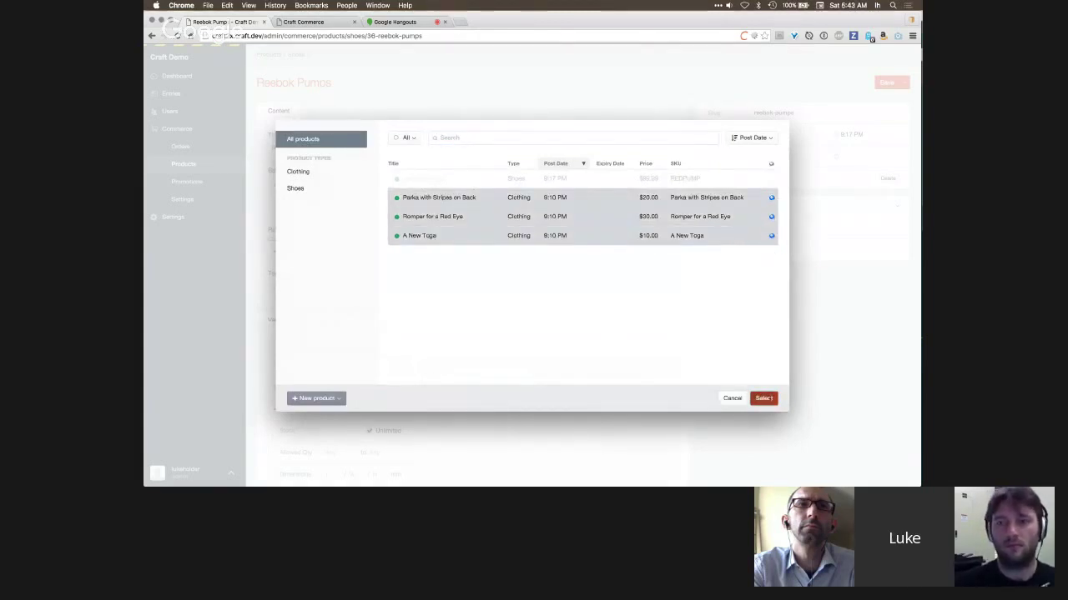
left_click(763, 398)
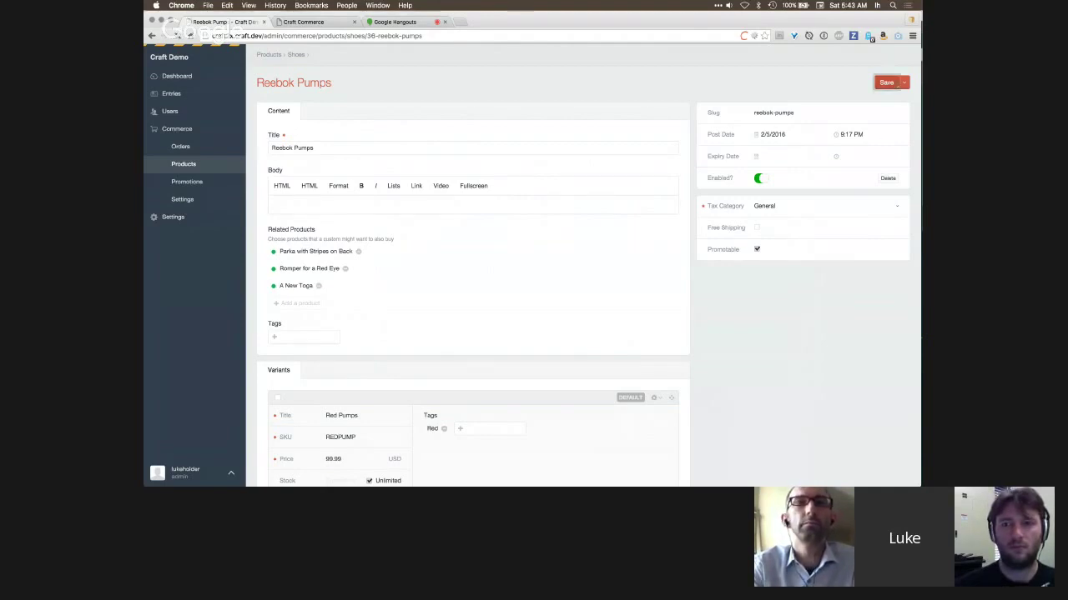
left_click(887, 82)
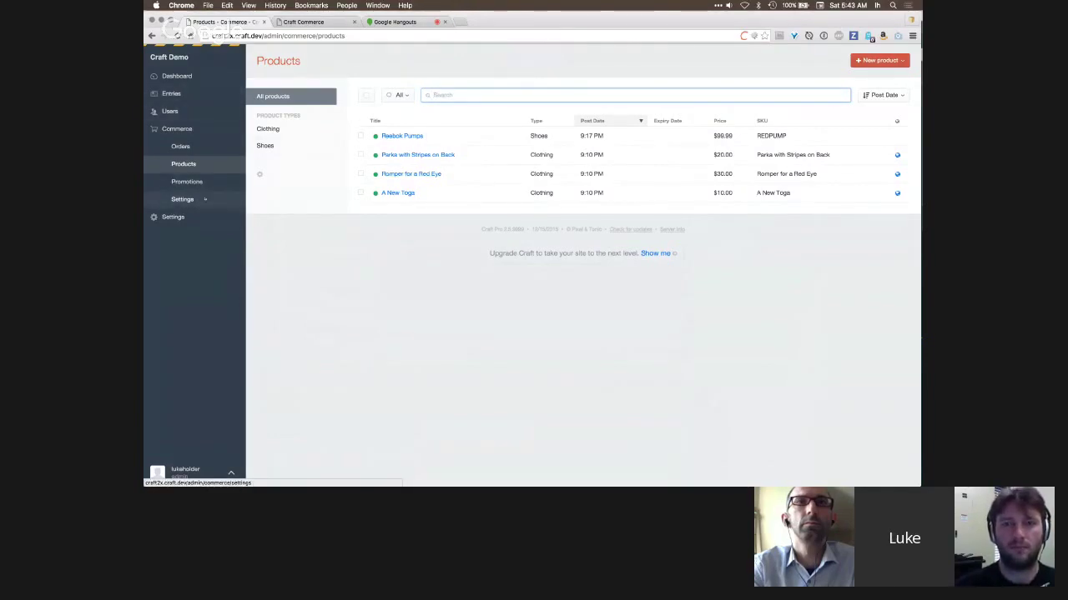
- Move the Related Products field into the News entry type's Content tab below Tags and save
left_click(195, 217)
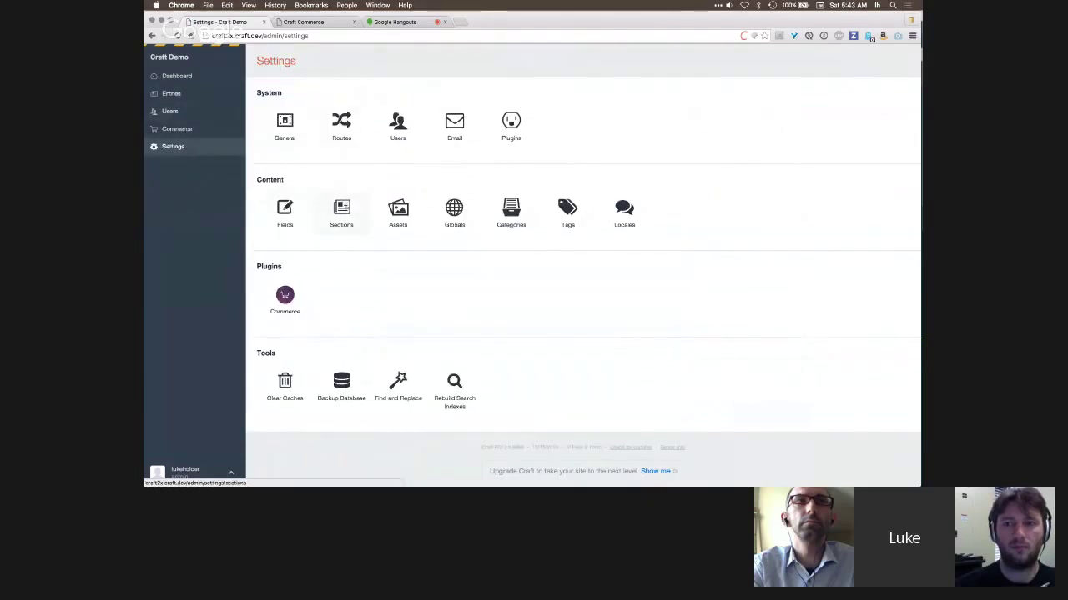
left_click(342, 212)
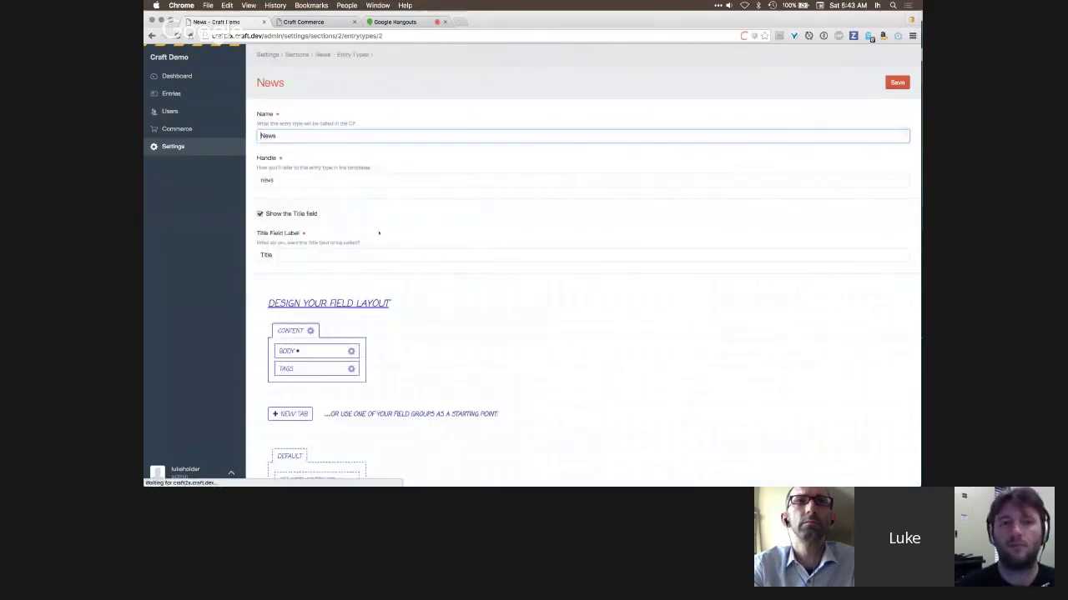
scroll(325, 241, "down", 3)
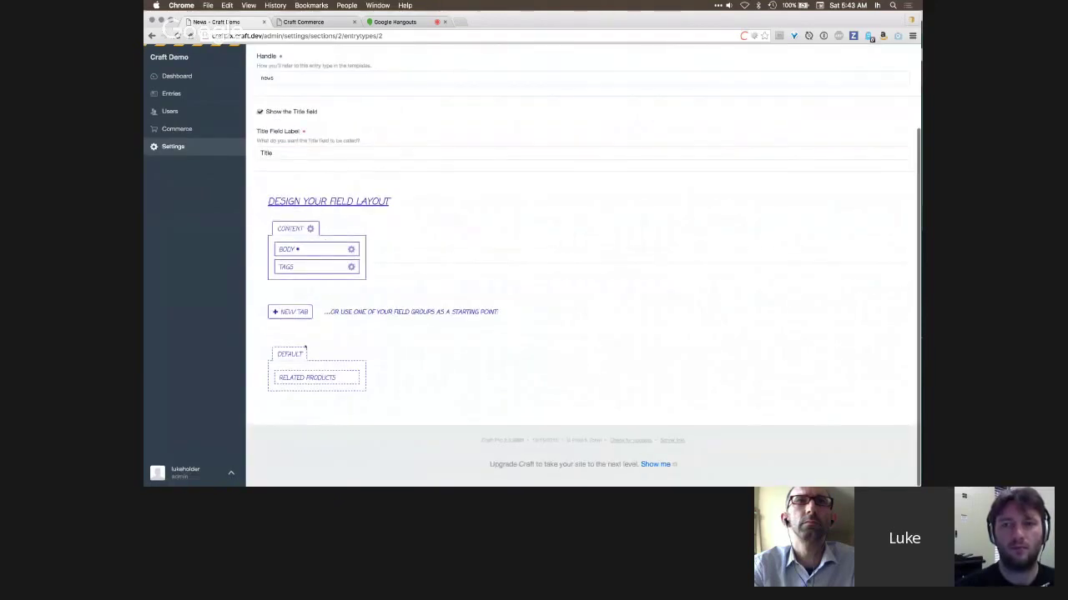
left_click_drag(307, 377, 302, 286)
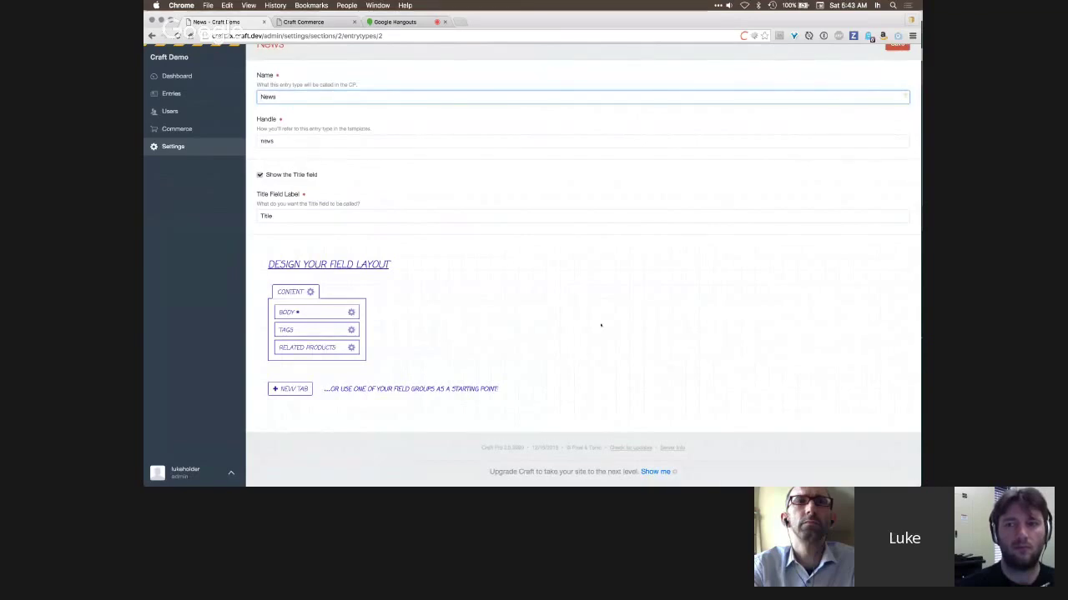
scroll(601, 326, "up", 1)
key("super+s")
- Open the We just installed Craft! news entry and its Related Products picker
left_click(172, 95)
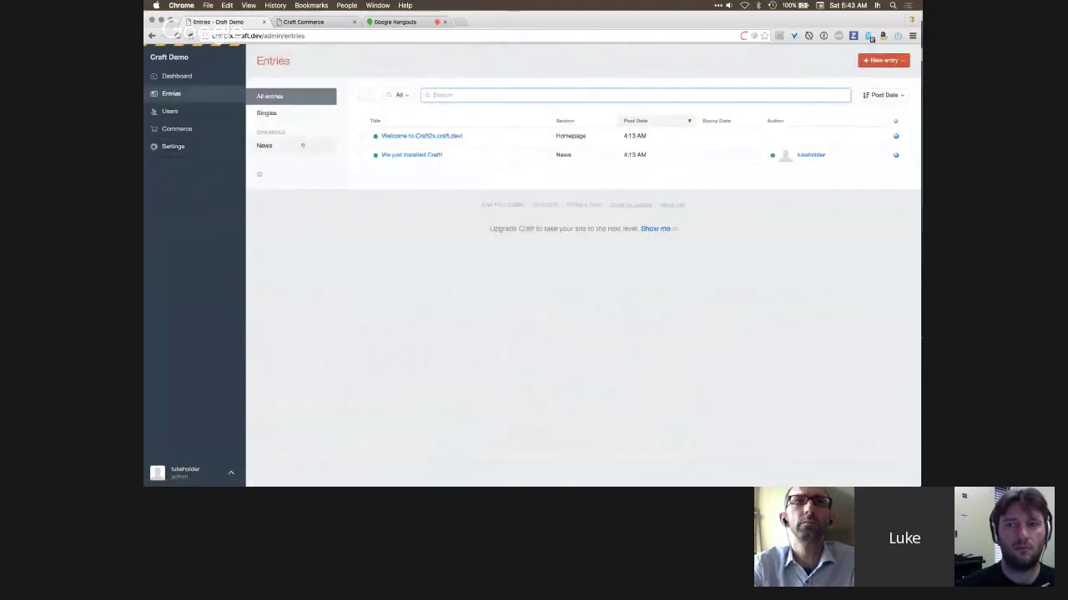
left_click(302, 145)
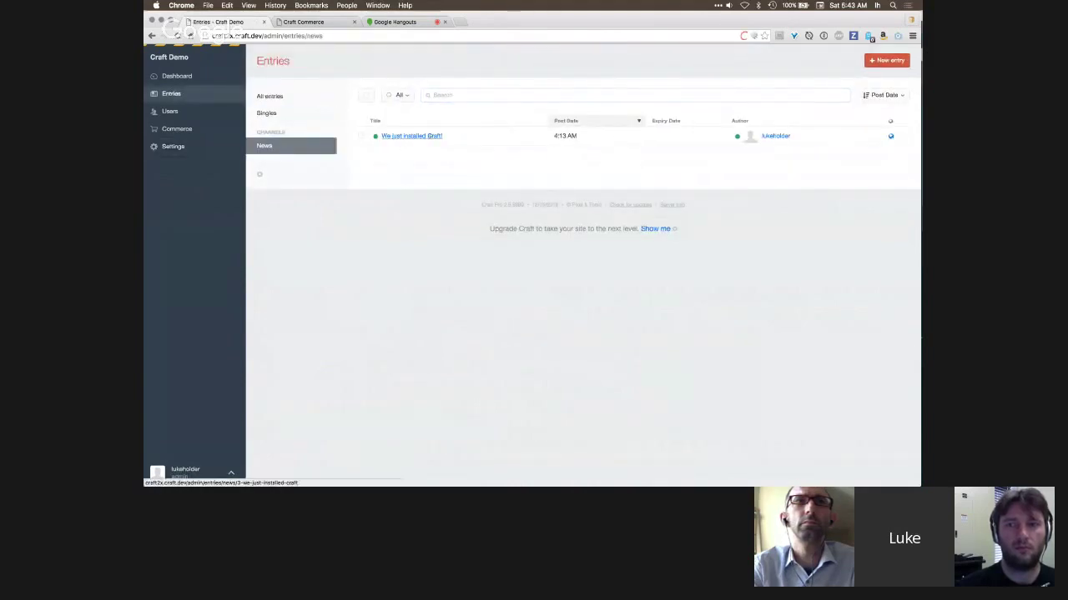
left_click(412, 136)
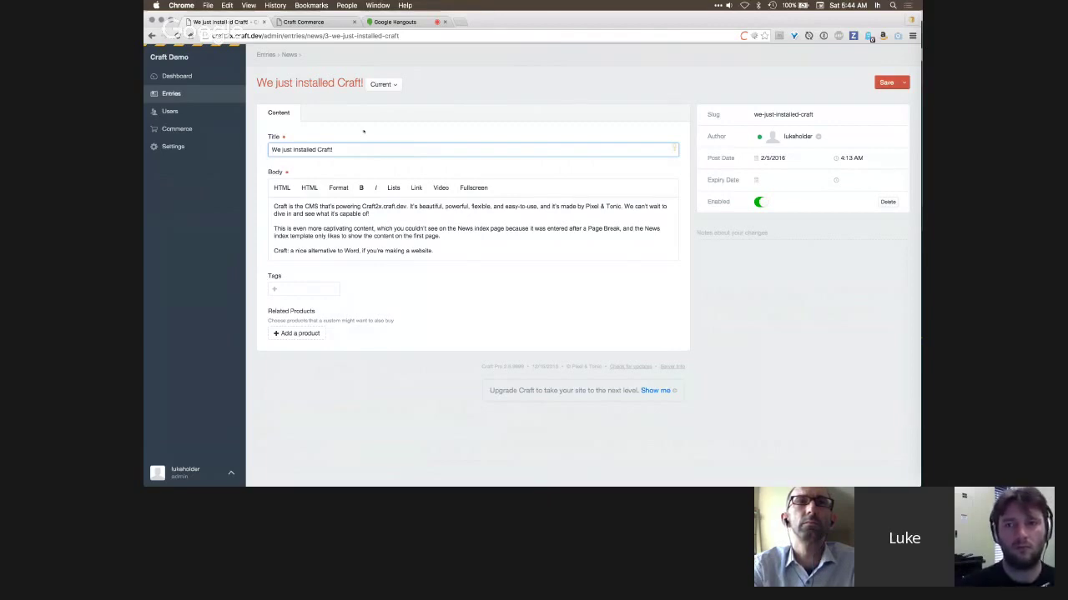
left_click(299, 333)
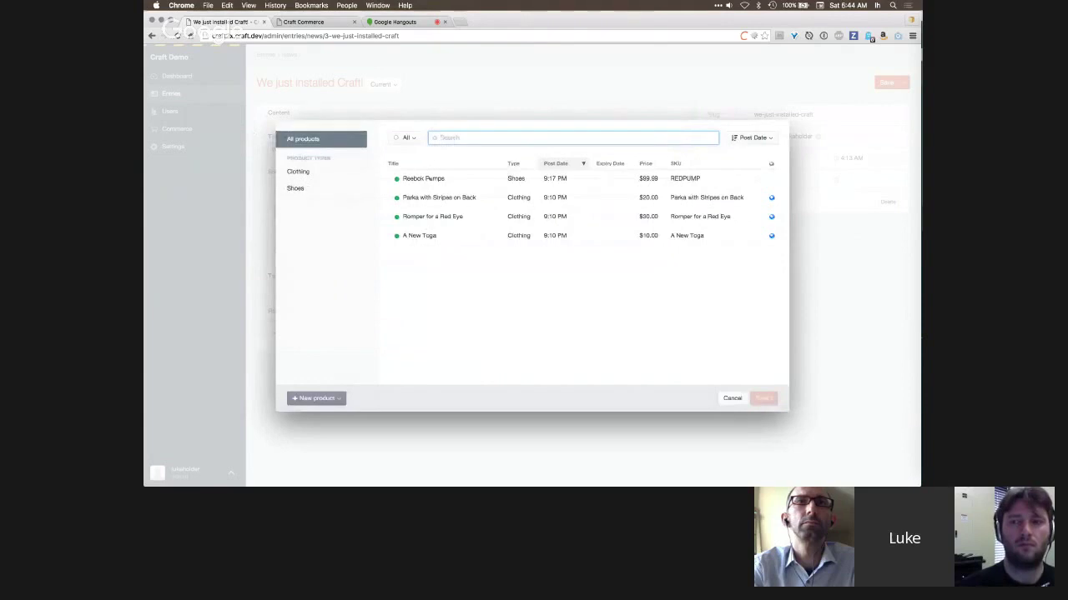
- Choose Reebok Pumps in the picker to add it to Related Products
left_click(425, 178)
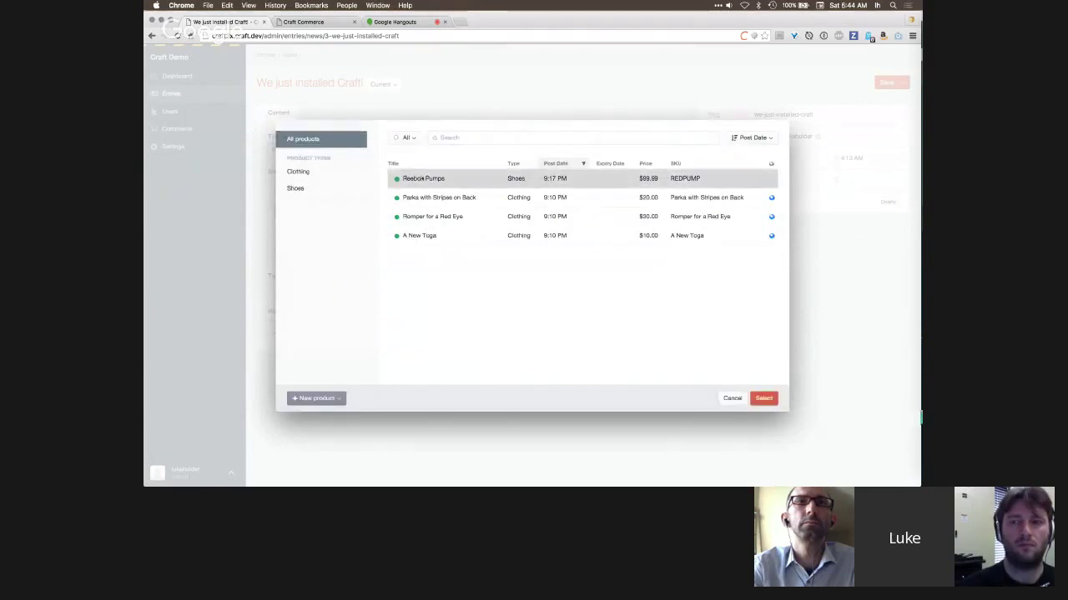
double_click(423, 178)
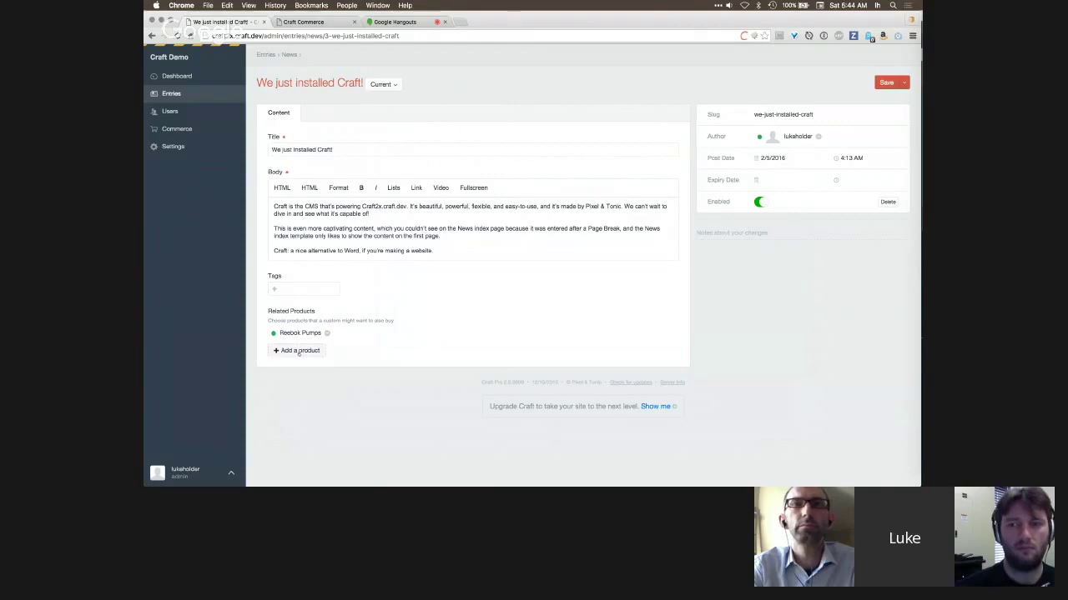
- Create a new clothing product Nike Air with SKU AIR and price 99.88
left_click(298, 351)
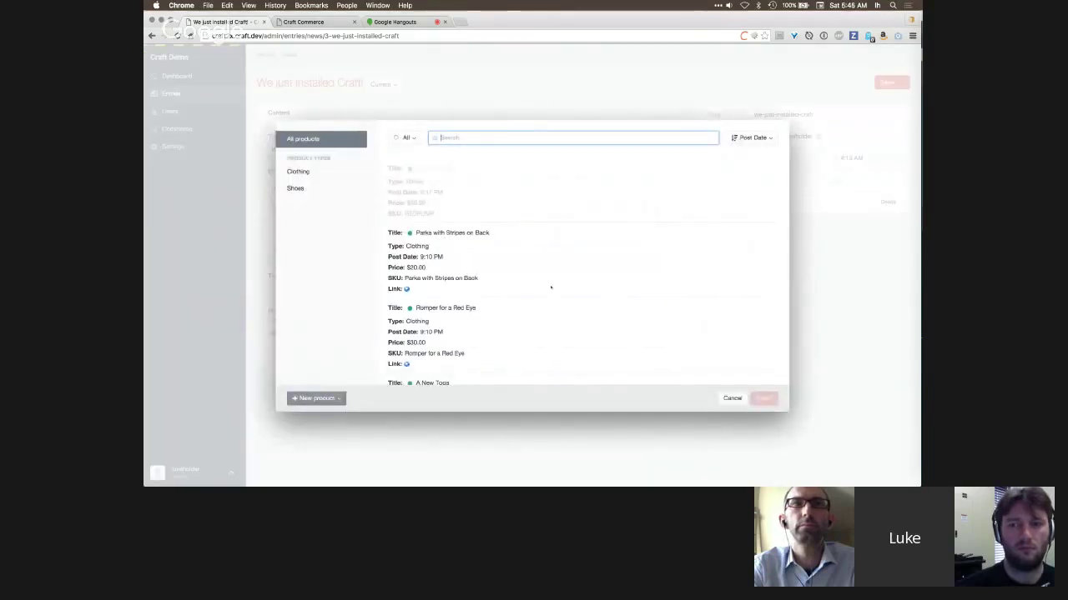
left_click(317, 397)
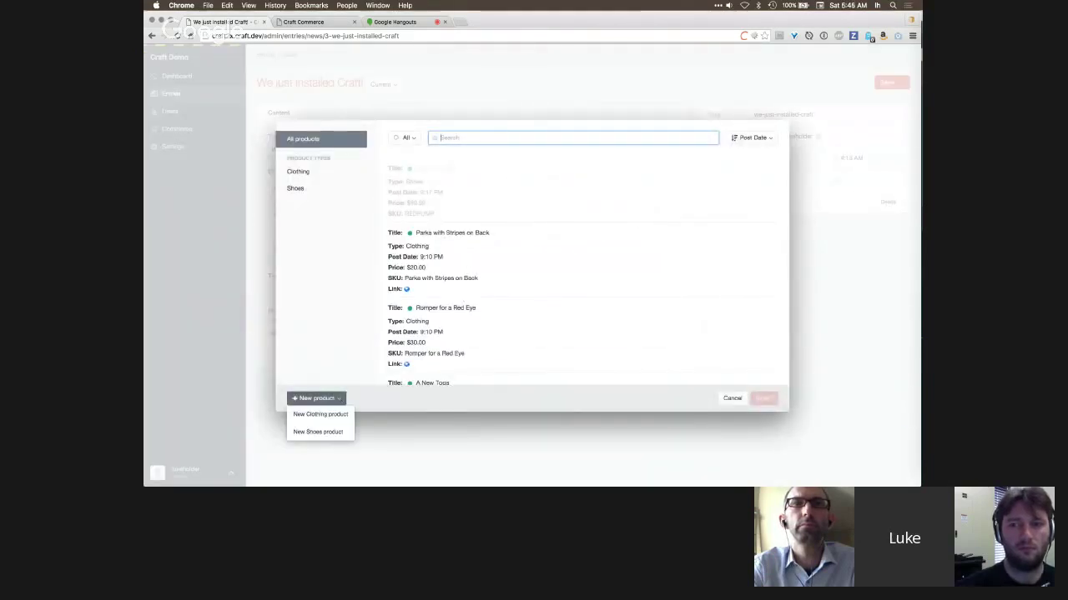
left_click(320, 414)
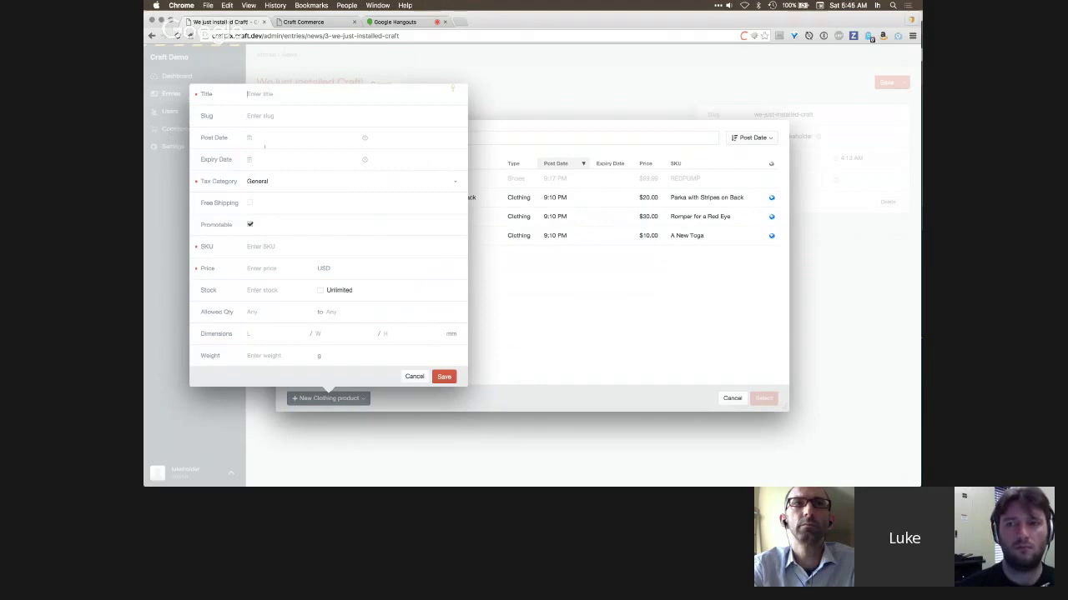
left_click(325, 93)
type("Nike Jar")
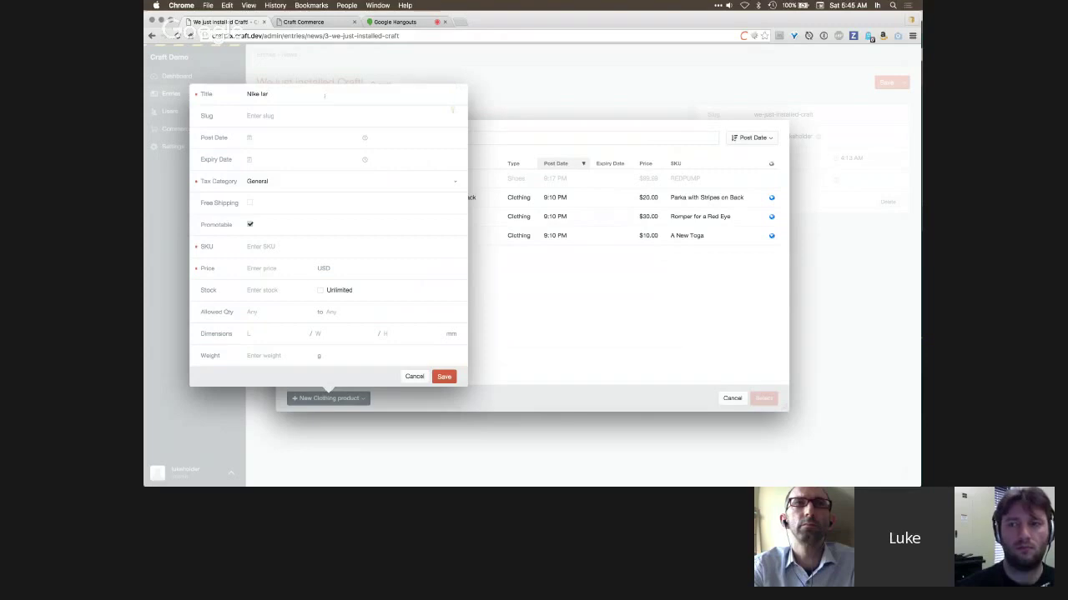
key("Tab")
type("Ai")
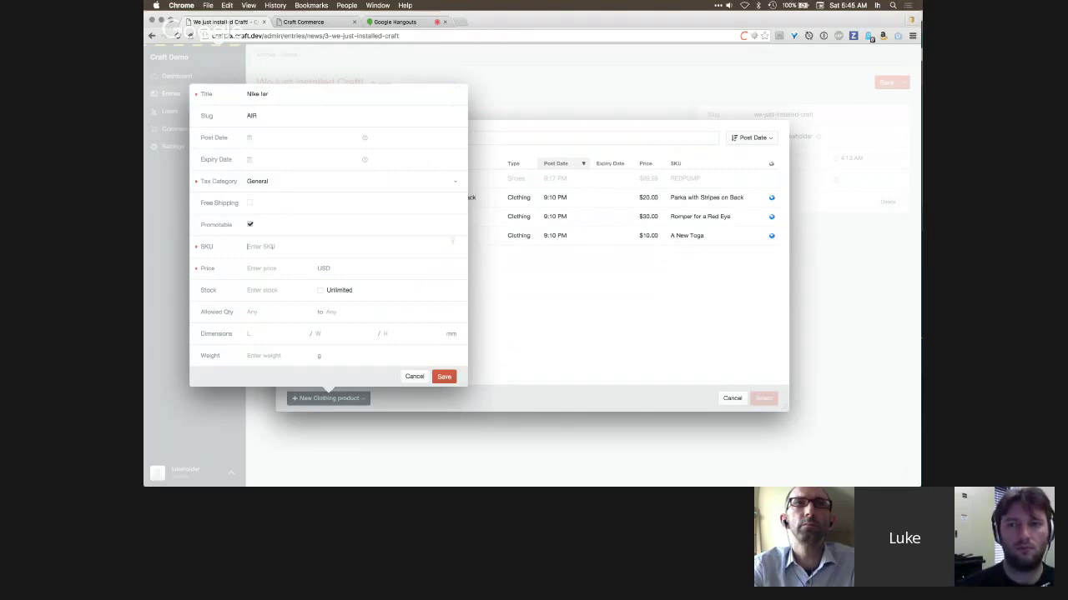
type("AIR")
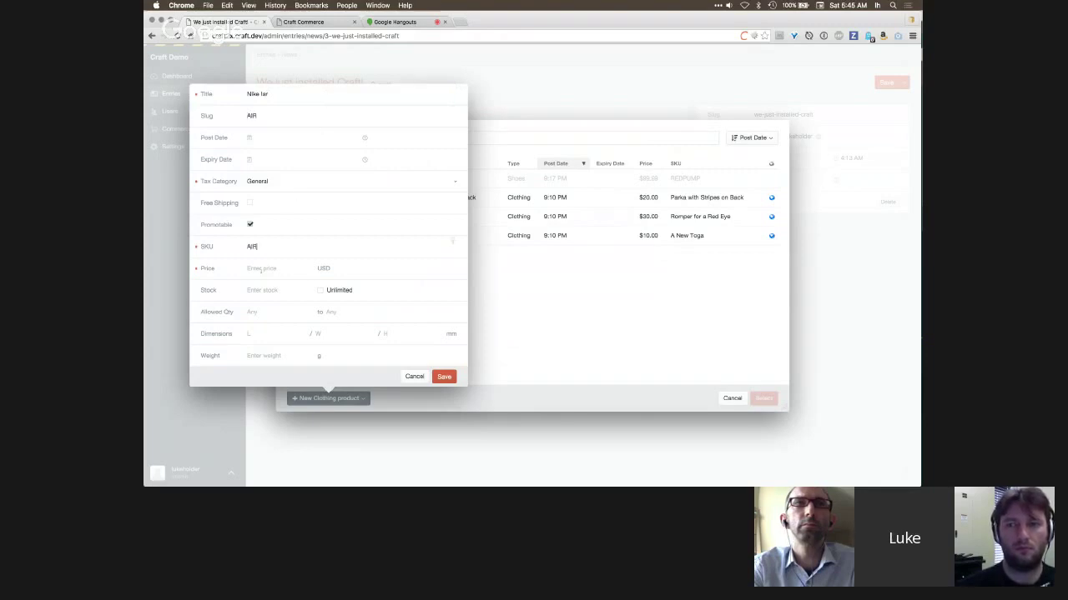
type("9")
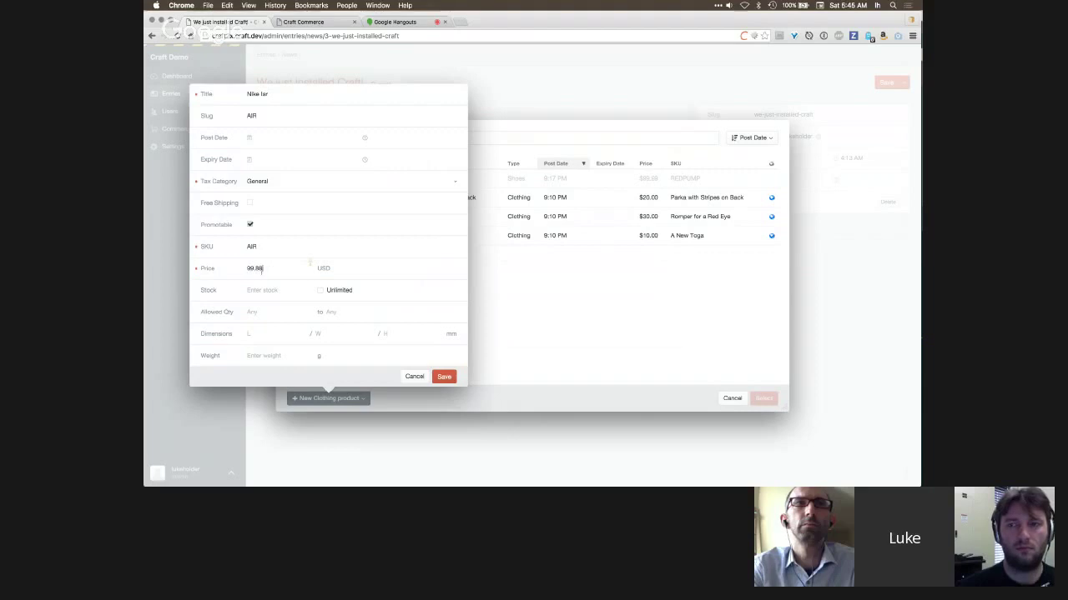
type("9.88")
key("Return")
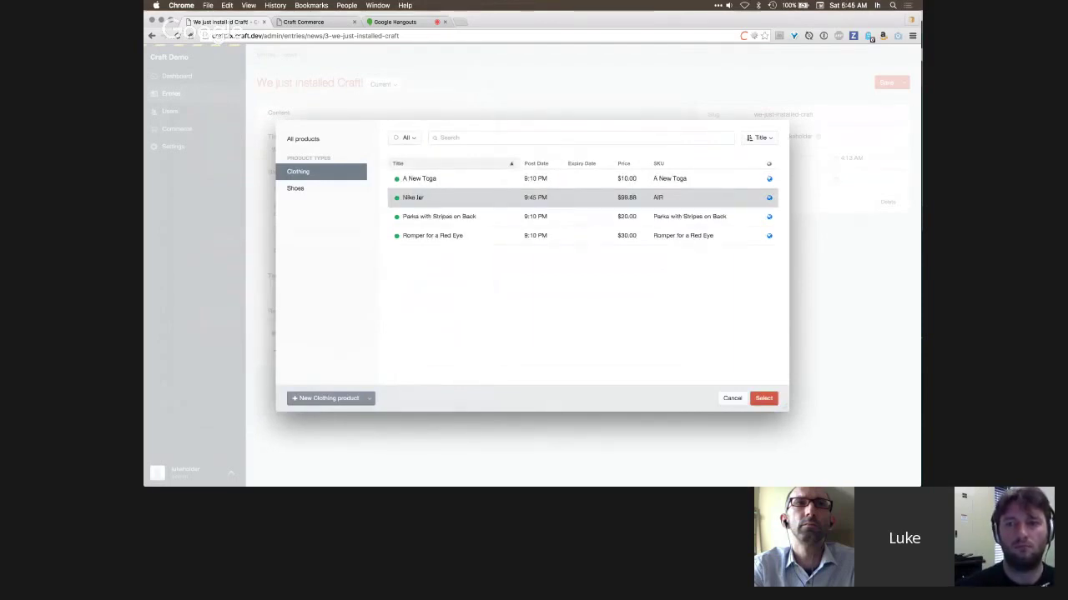
- Add Nike Air to the entry's related products and correct its title
double_click(420, 198)
double_click(292, 350)
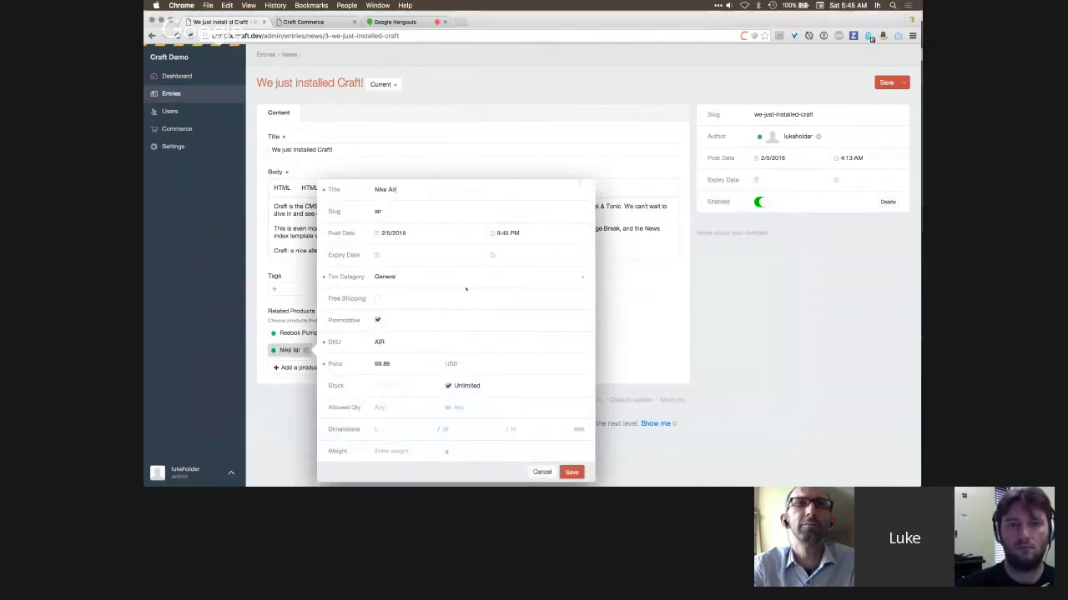
left_click(571, 472)
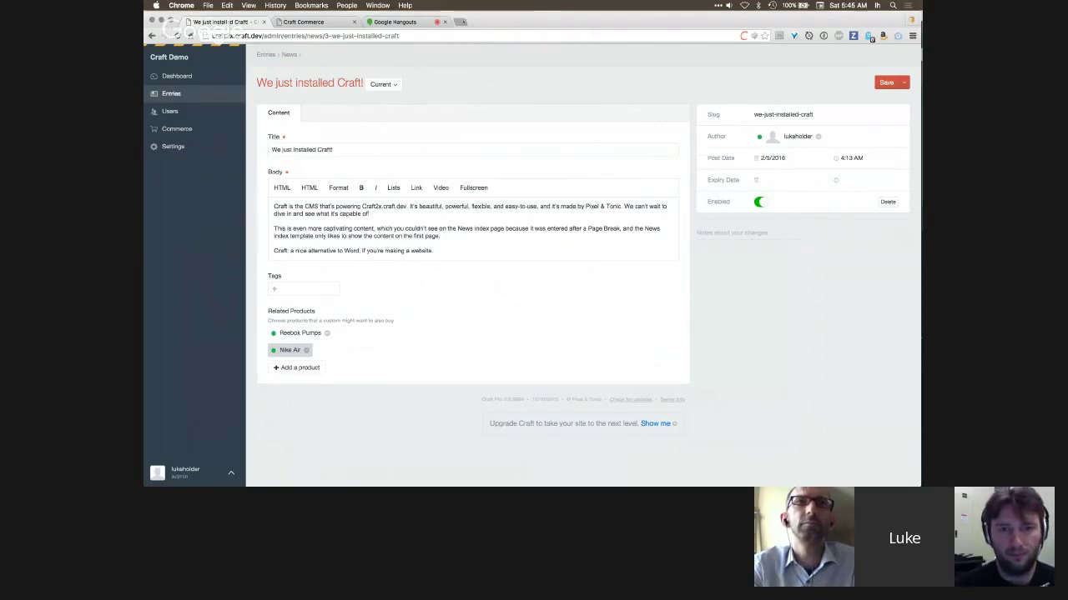
- Load the Tasmanian Truffles website, tastruffles.com.au, in a new browser tab
left_click(463, 22)
type("test")
key("BackSpace")
key("BackSpace")
key("BackSpace")
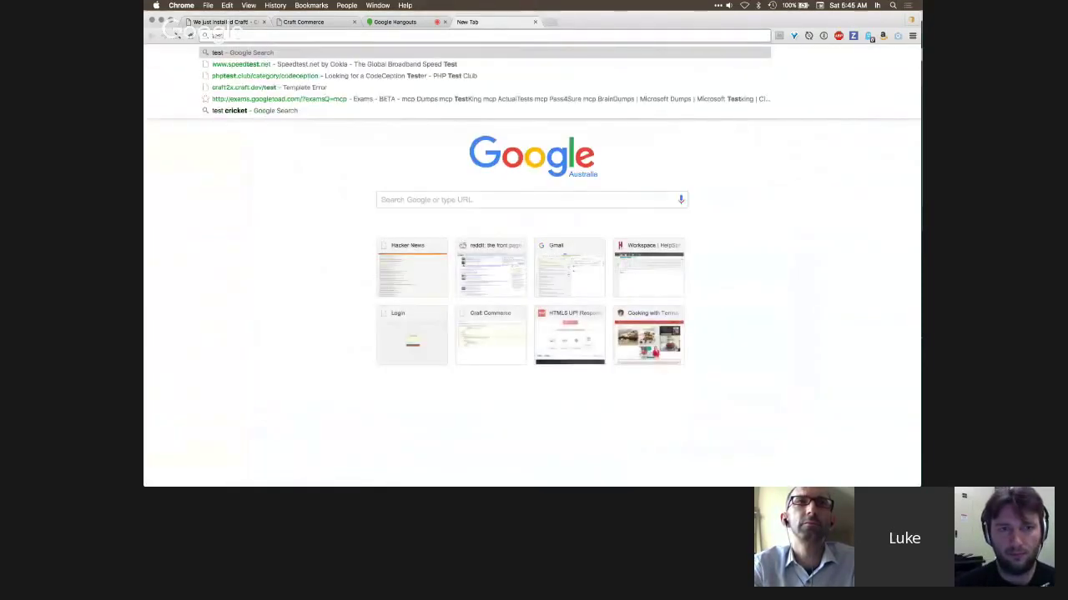
type("astruffles.com.au")
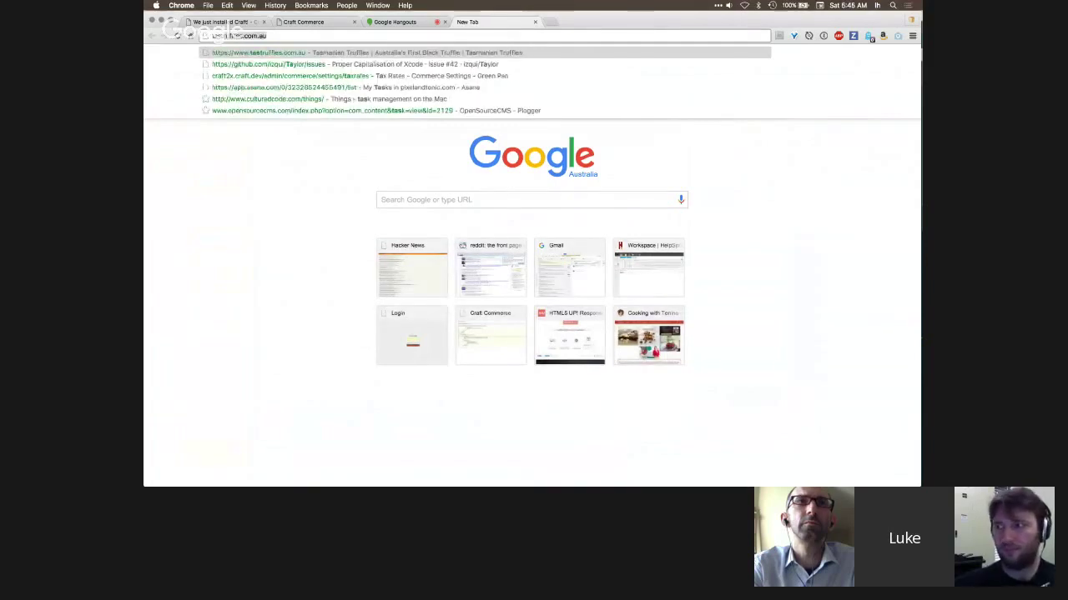
key("Return")
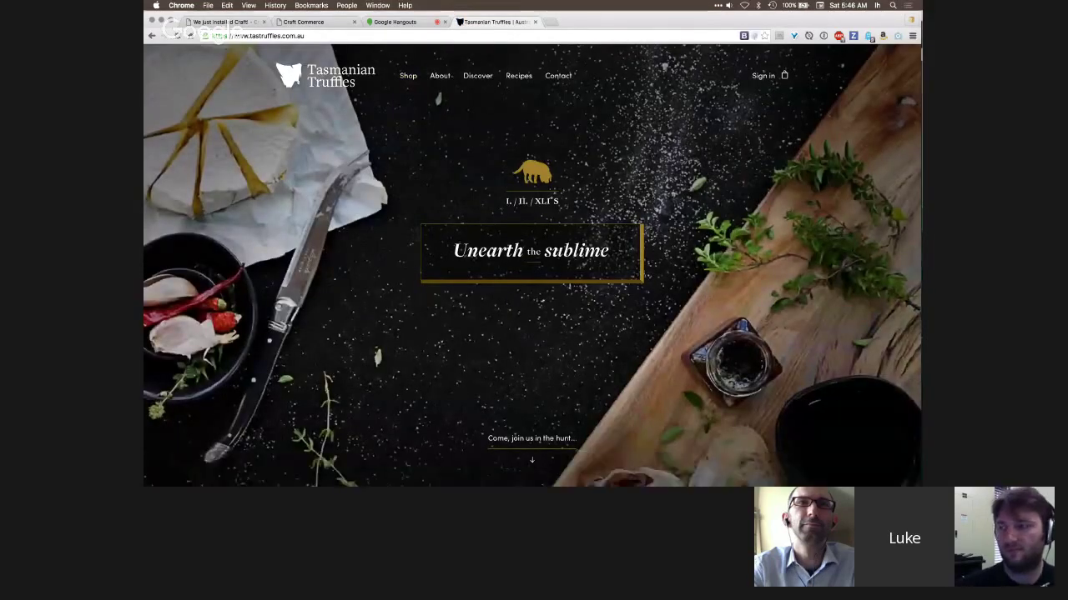
- Scroll down to the truffle product jars, then return to the Craft tab
scroll(532, 264, "down", 1)
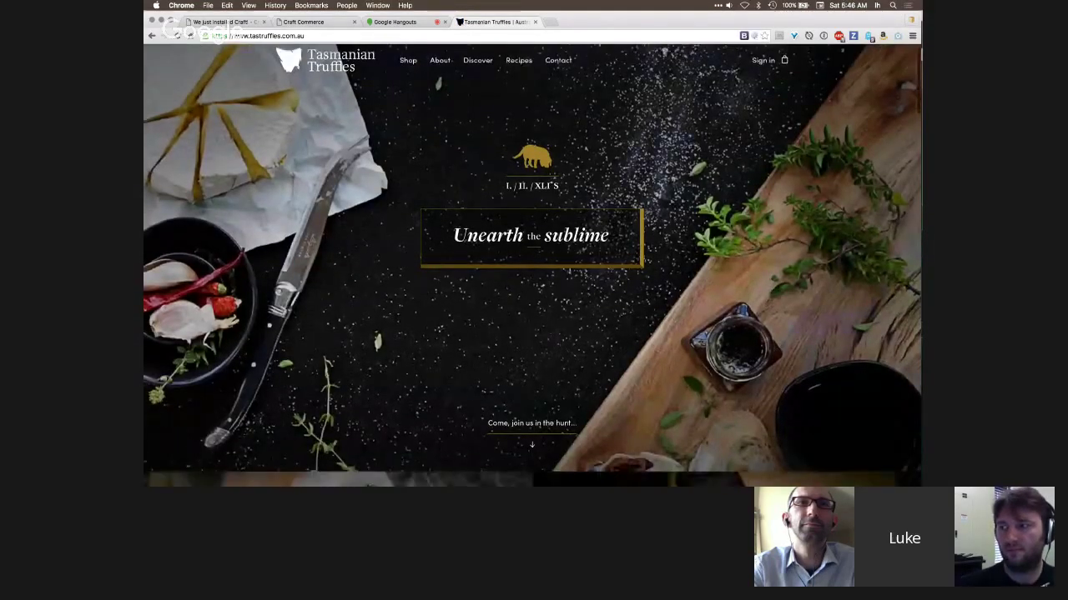
scroll(532, 264, "down", 5)
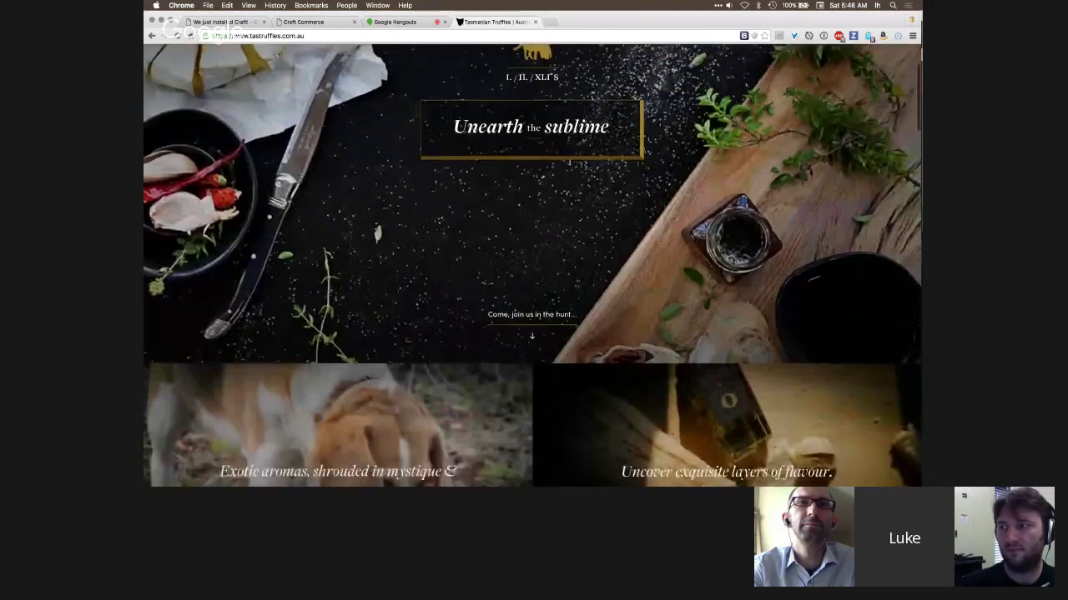
scroll(532, 264, "down", 10)
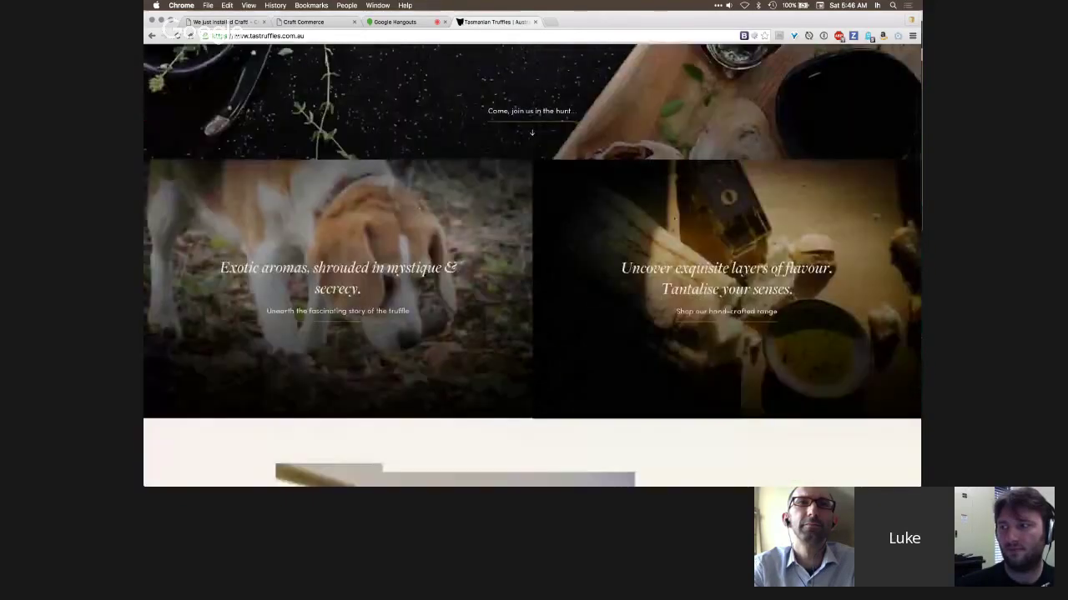
scroll(532, 264, "down", 17)
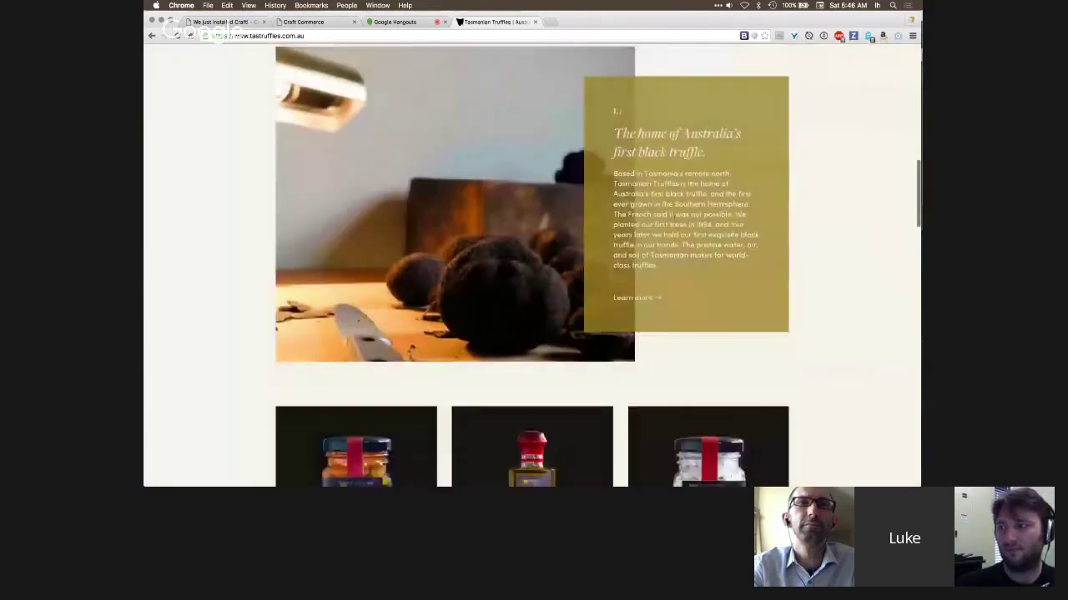
scroll(674, 219, "down", 5)
scroll(674, 218, "up", 2)
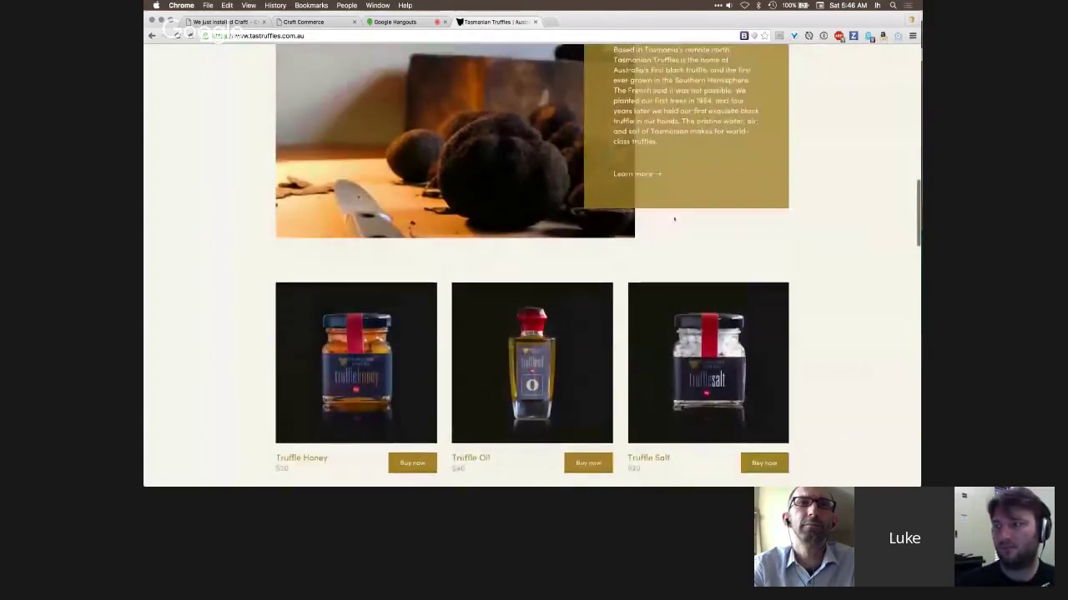
scroll(673, 218, "down", 3)
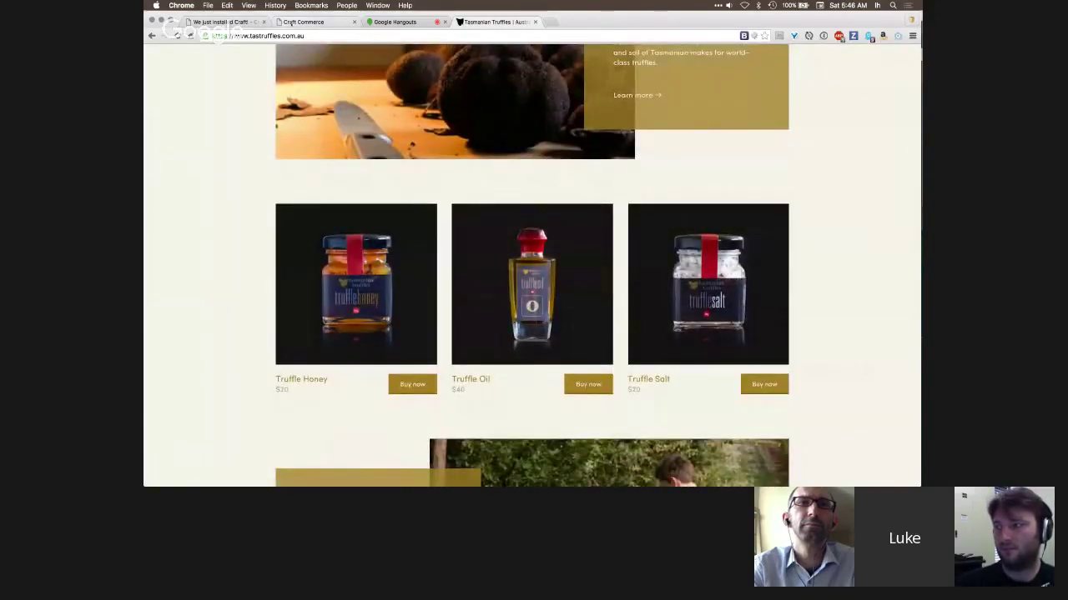
left_click(291, 22)
- Leave the unsaved news entry for the Singles entries list, then return to the truffle store
left_click(238, 22)
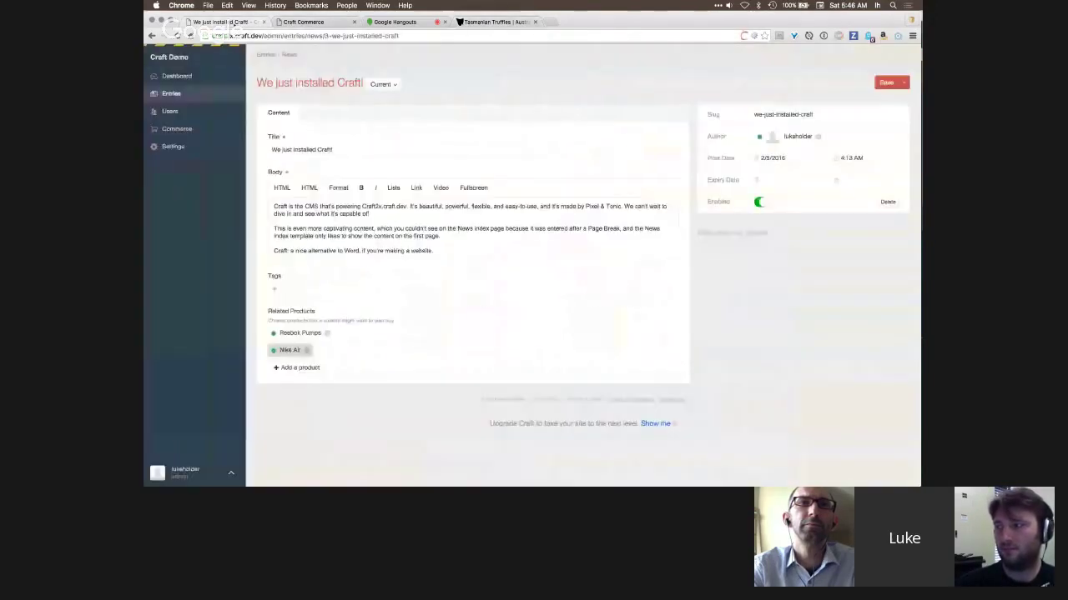
left_click(171, 94)
left_click(595, 181)
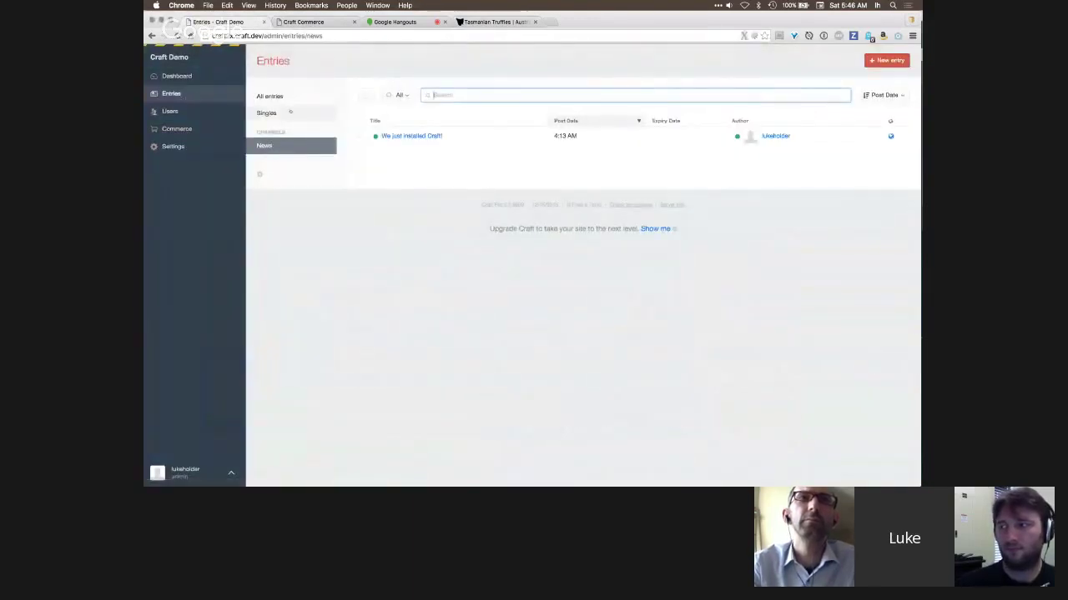
left_click(283, 112)
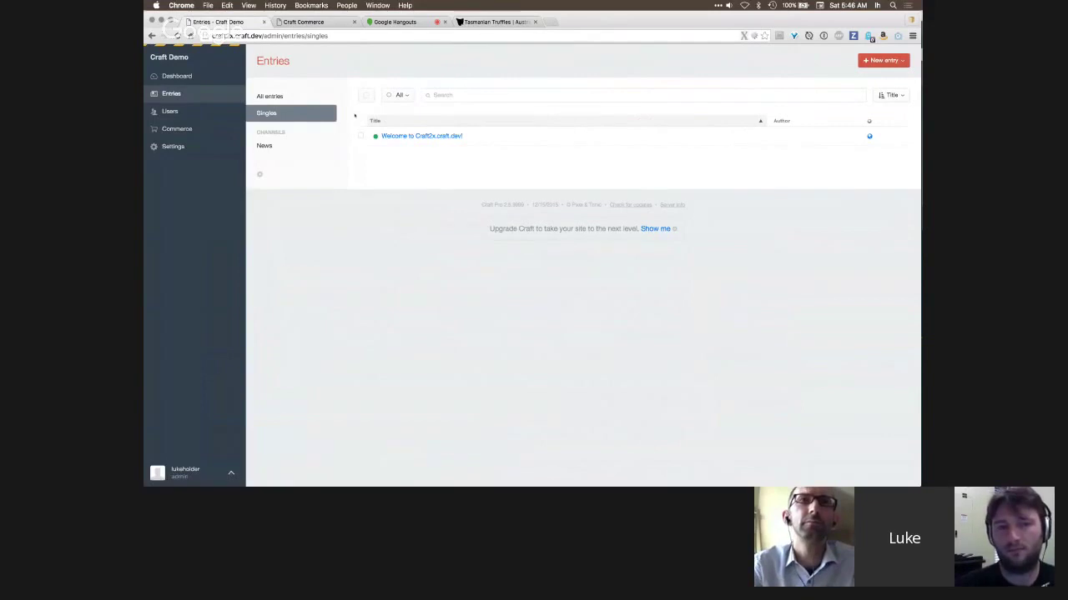
left_click(496, 22)
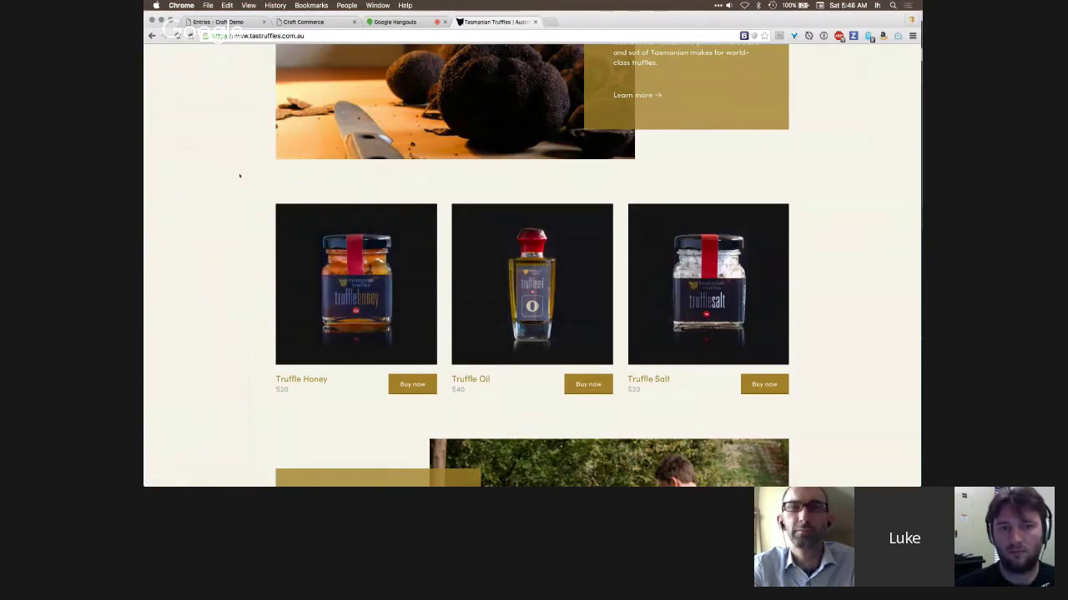
- Add Truffle Honey to the bag, view the Finalise your order checkout, then return to Craft
left_click(412, 385)
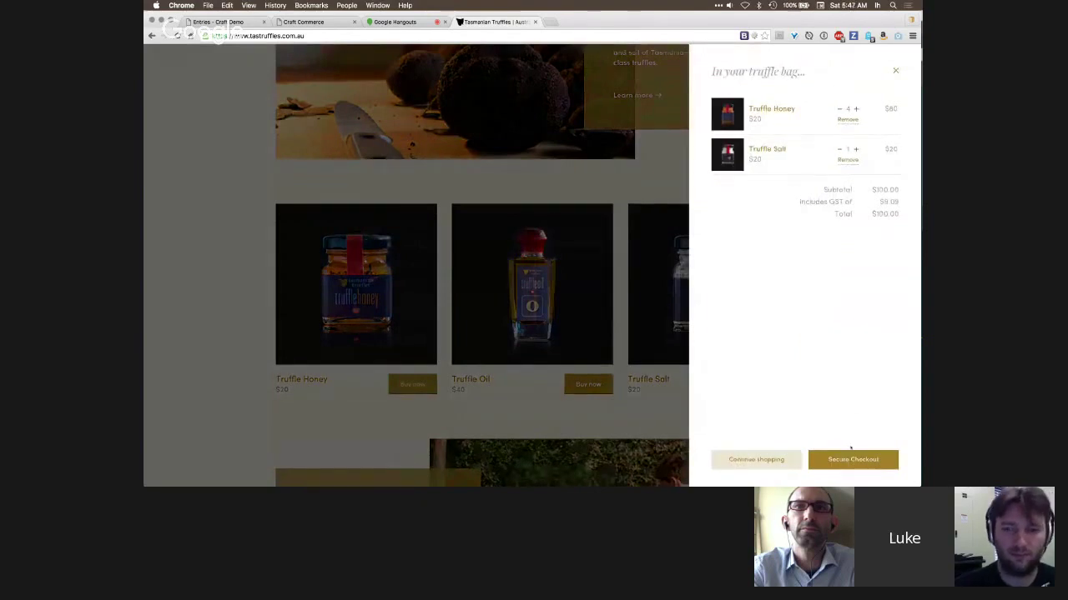
left_click(852, 460)
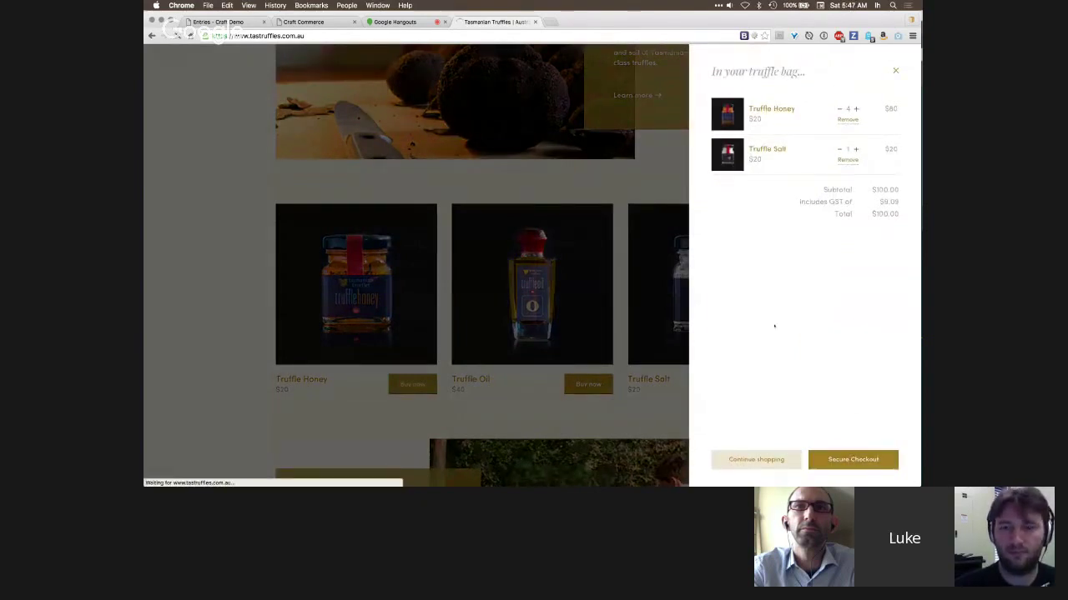
scroll(766, 286, "down", 3)
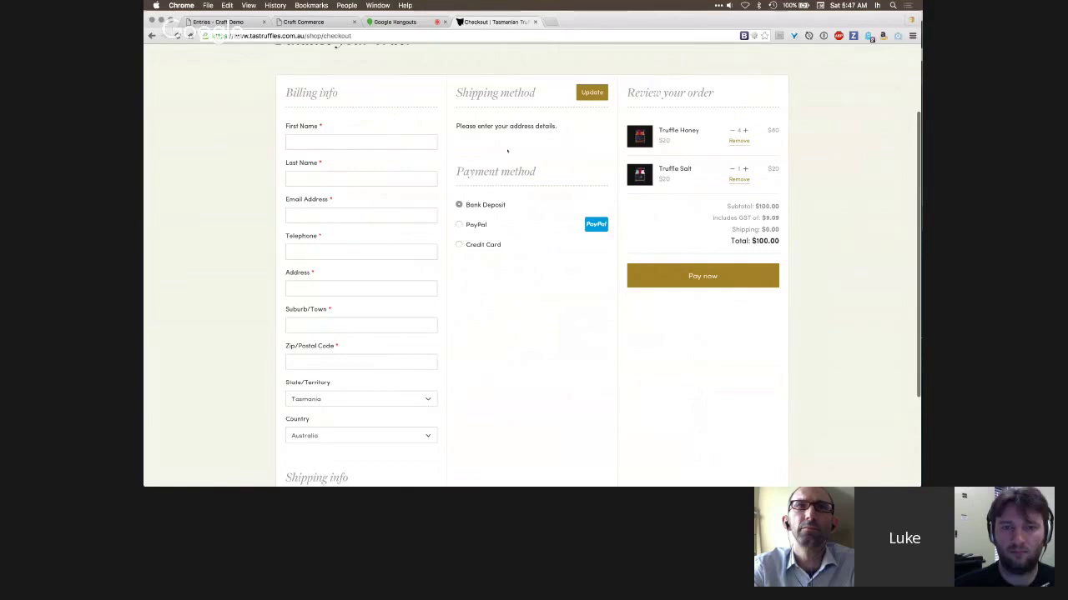
scroll(549, 340, "up", 3)
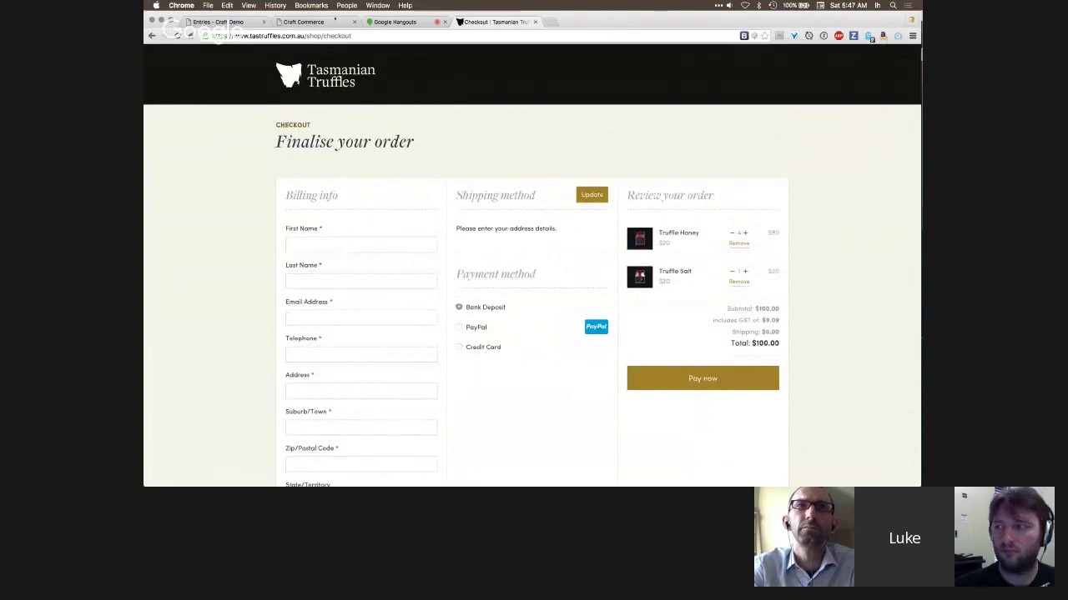
left_click(224, 21)
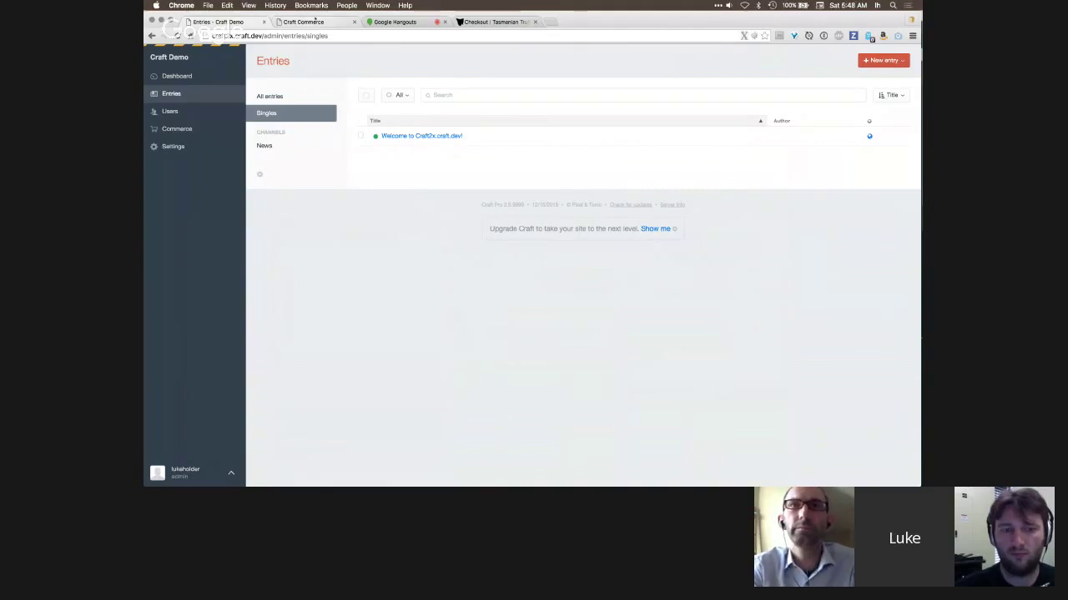
left_click(425, 23)
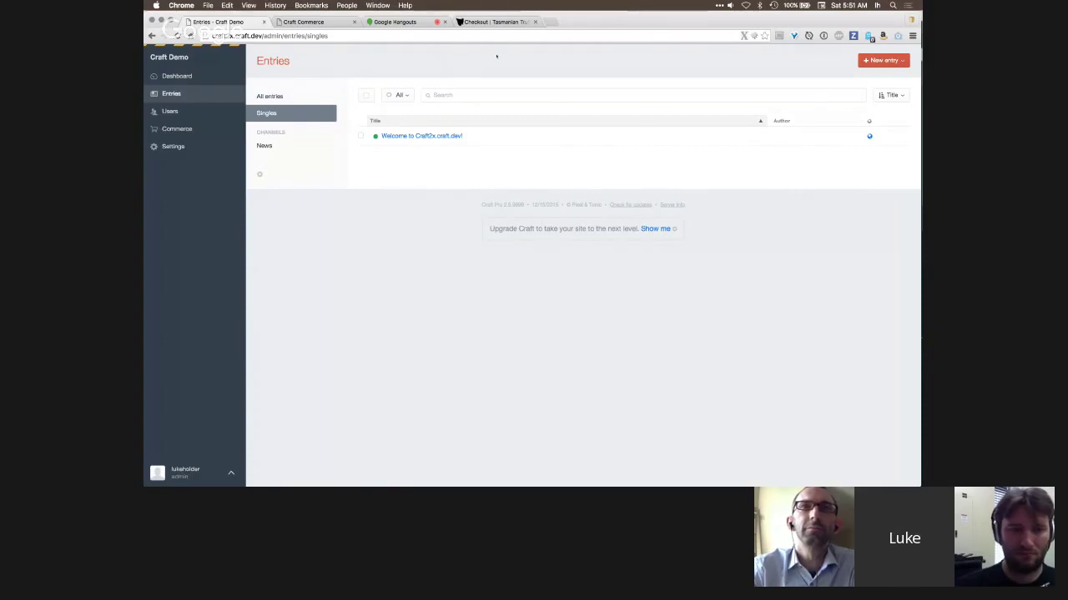
- Check Nike Air's details from Commerce Products, then return to the five-product list
left_click(193, 128)
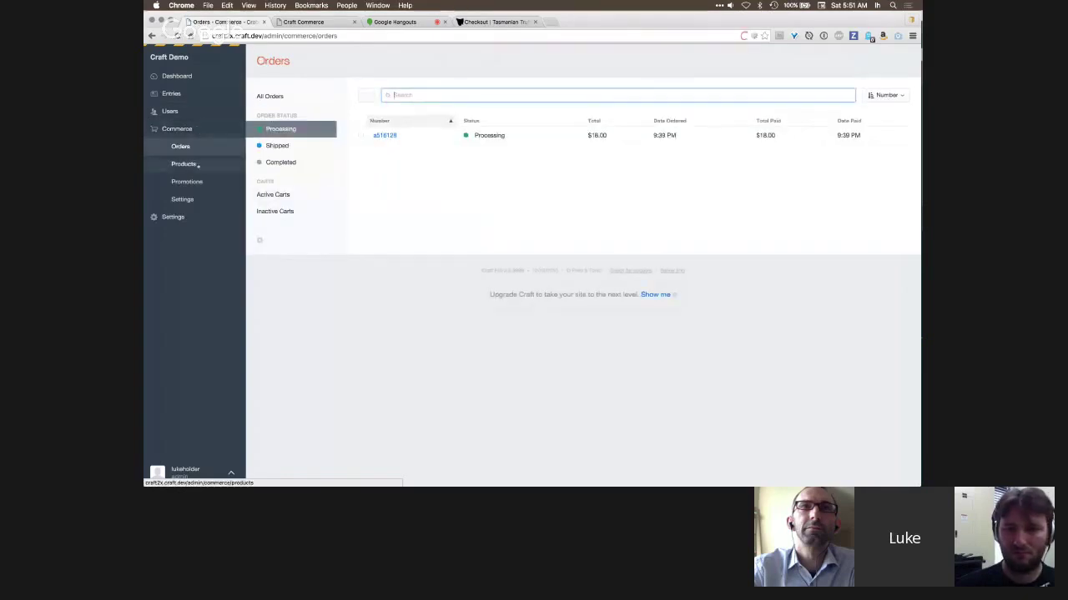
left_click(197, 165)
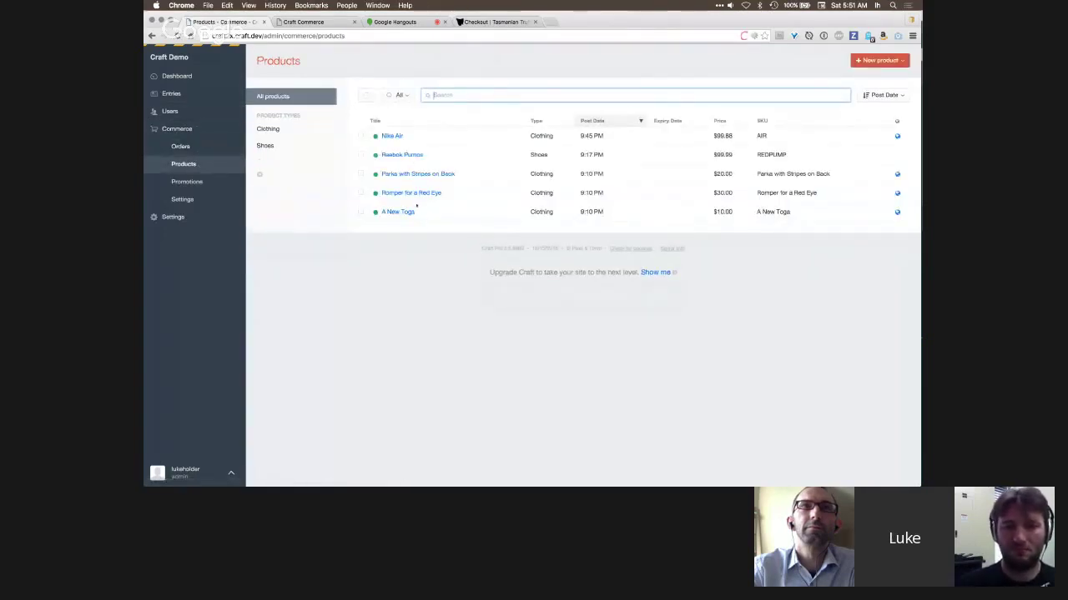
left_click(392, 136)
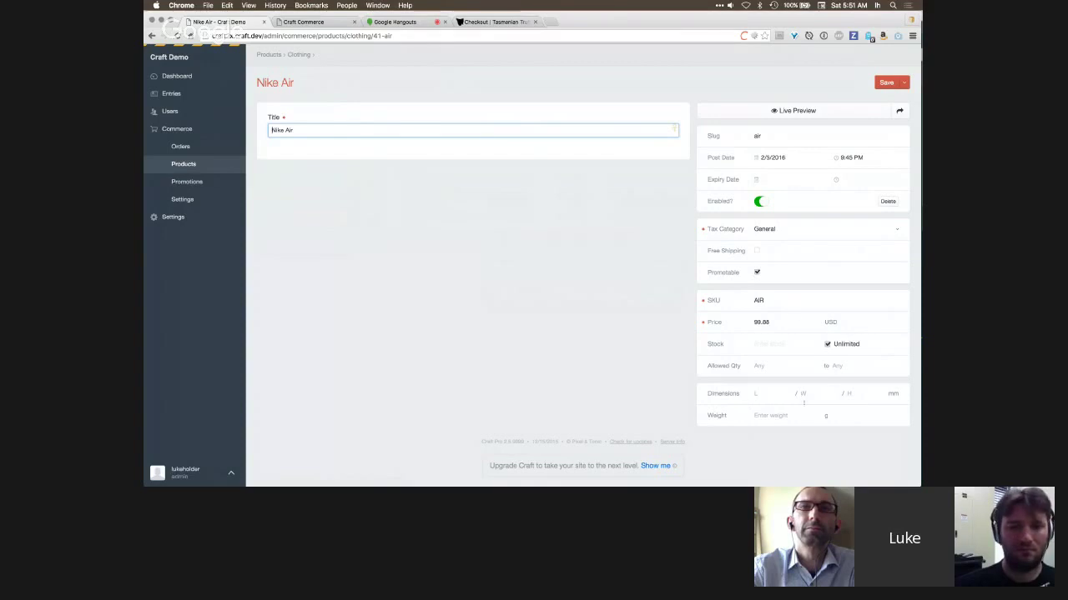
left_click(183, 164)
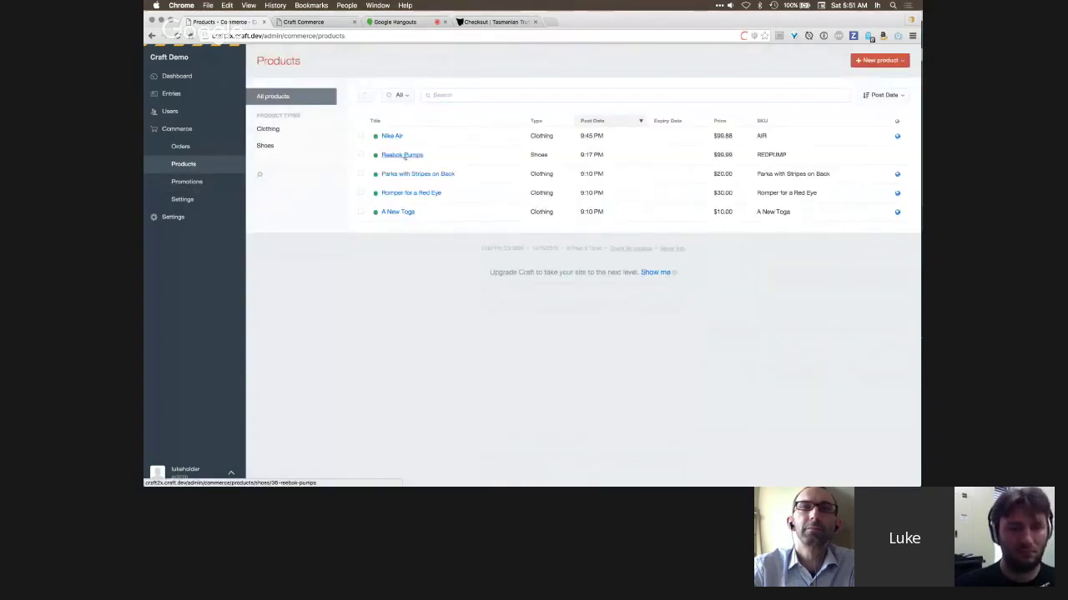
- Open Reebok Pumps and scroll to its Red Pumps (99.99) and Blue Pumps (109.99) variants
left_click(404, 156)
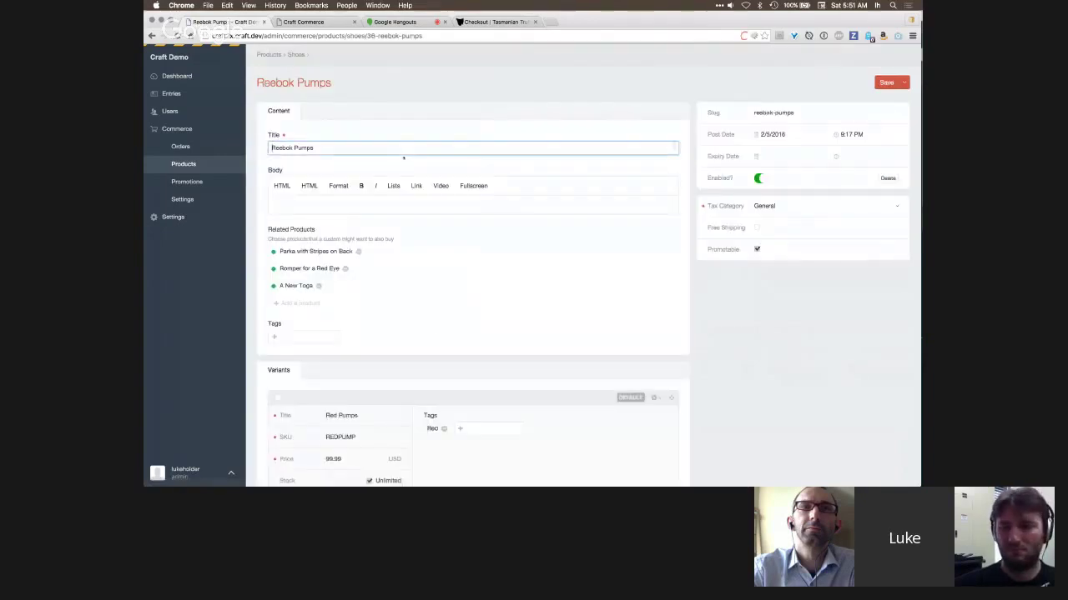
scroll(436, 317, "down", 5)
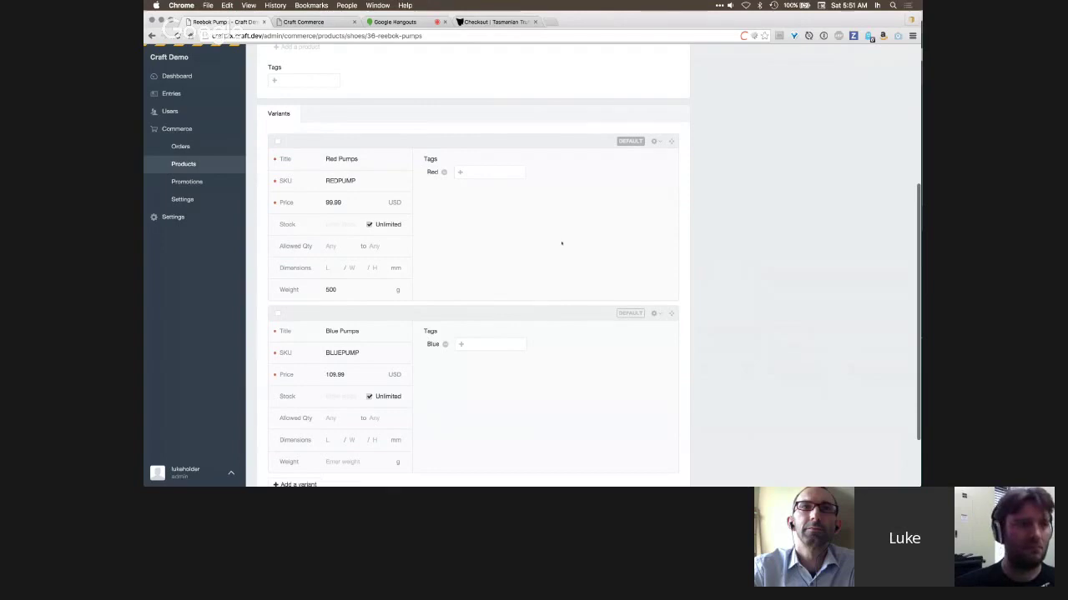
scroll(562, 243, "up", 5)
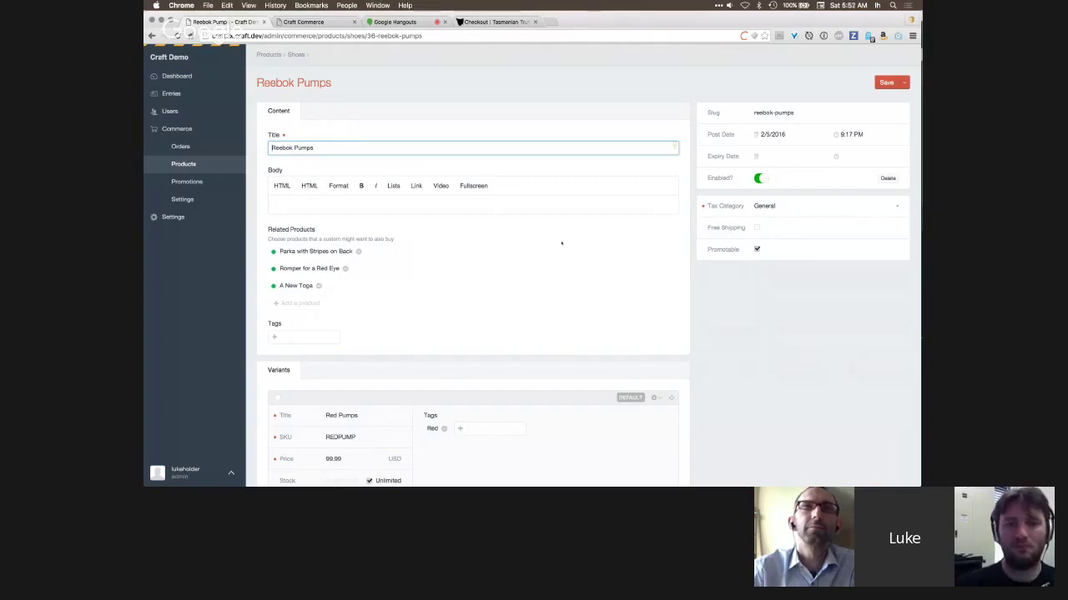
scroll(597, 254, "down", 4)
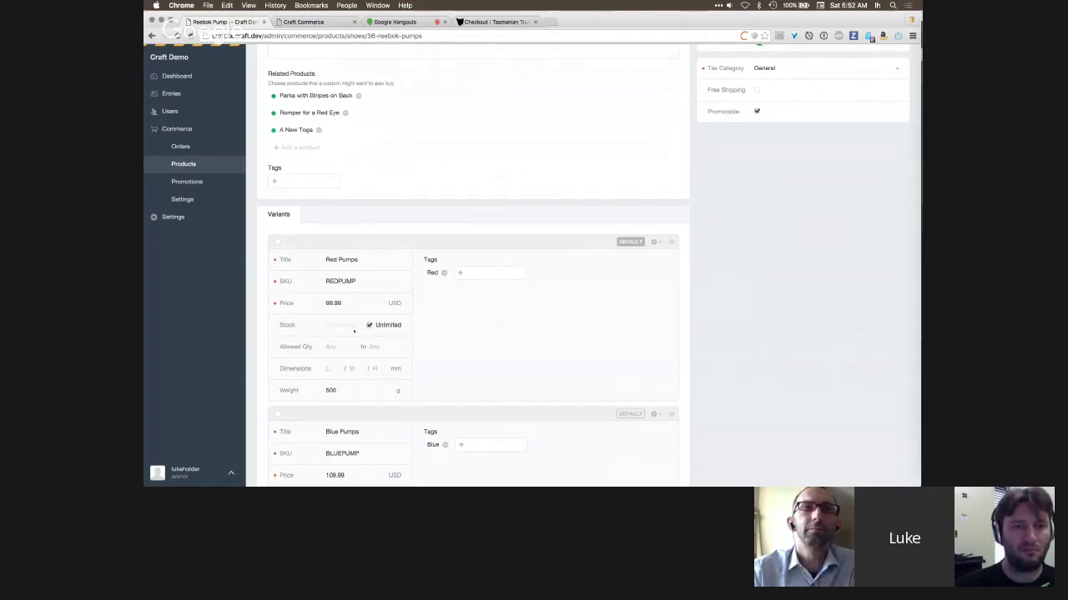
- Reload the Tasmanian Truffles checkout and scroll to Truffle Honey $20, Oil $40 and Salt $20
key("super+4")
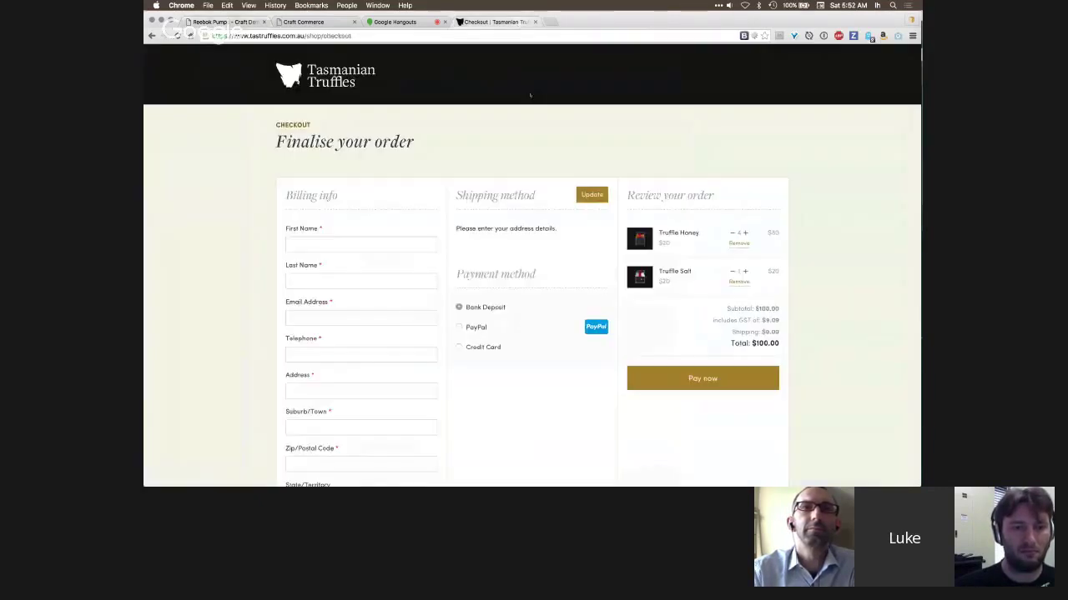
key("super+r")
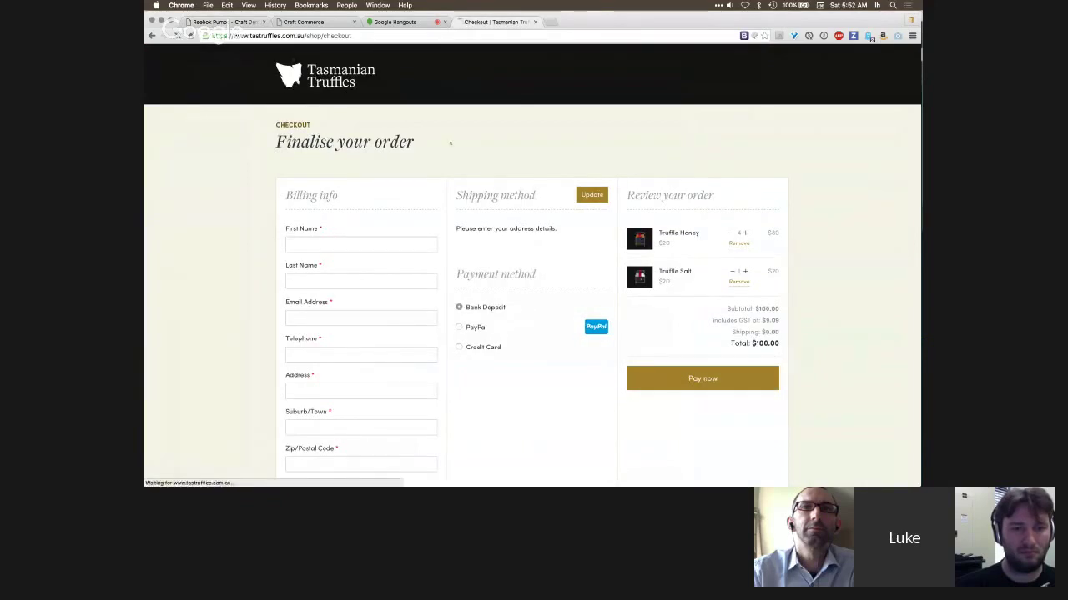
scroll(480, 253, "down", 3)
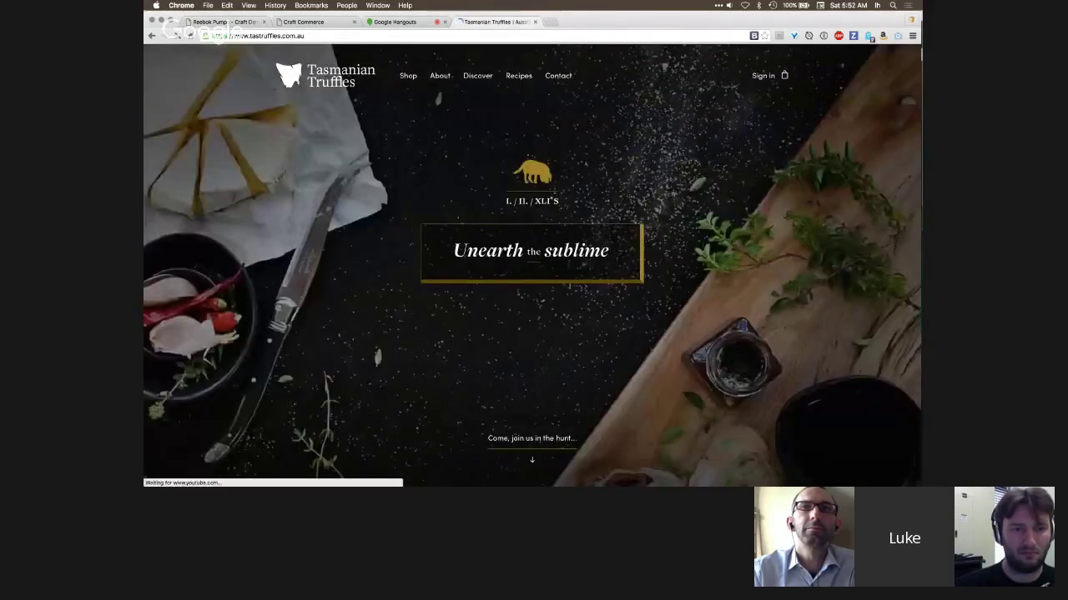
scroll(404, 368, "down", 10)
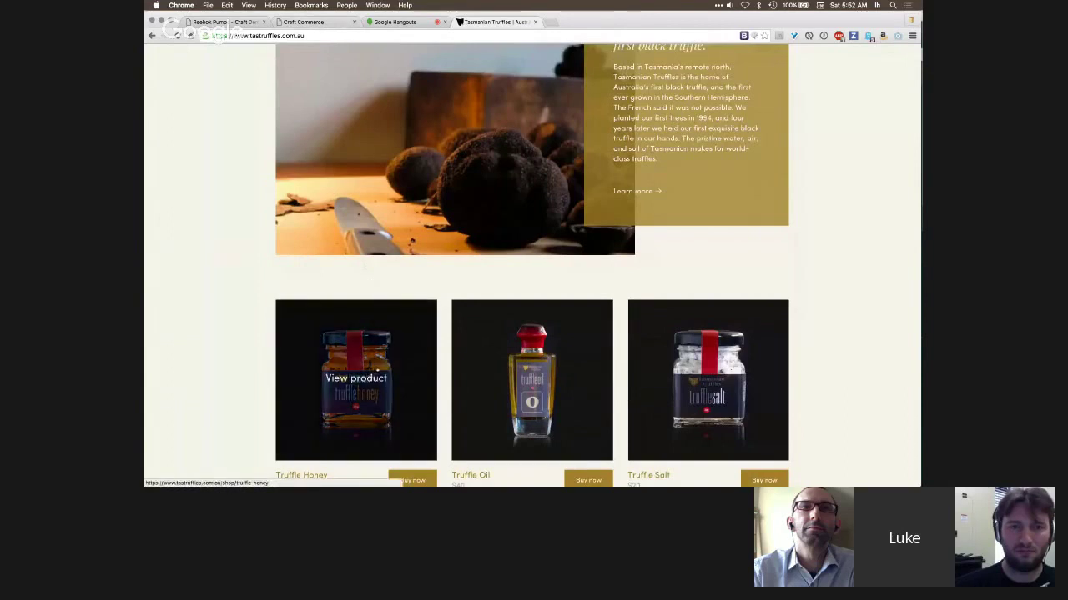
scroll(356, 378, "down", 1)
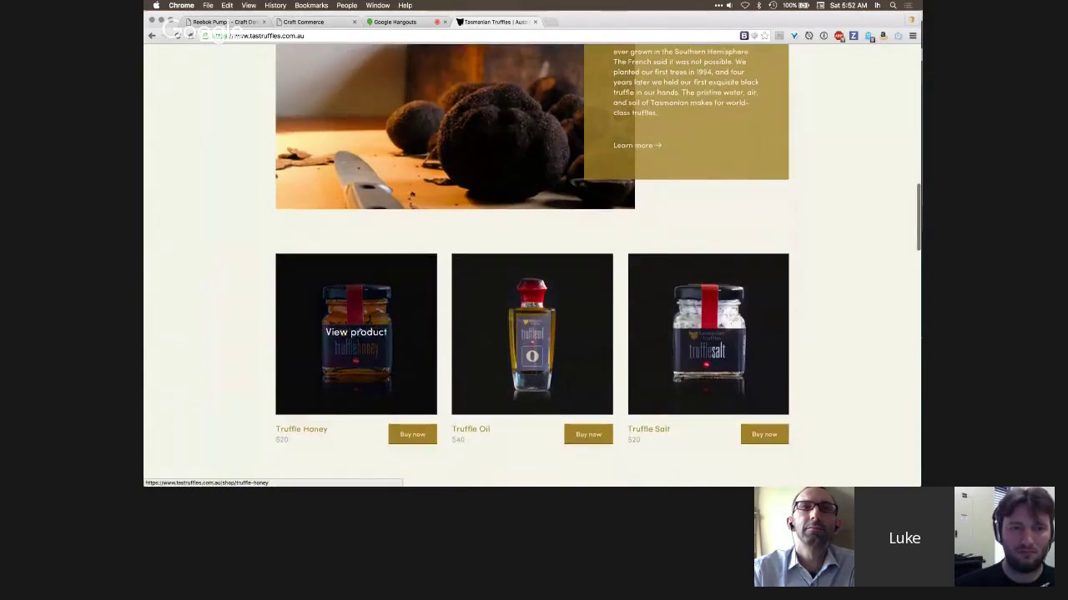
- Scroll the Reebok Pumps variants, then show the parka order receipt totalling $18.00
left_click(225, 21)
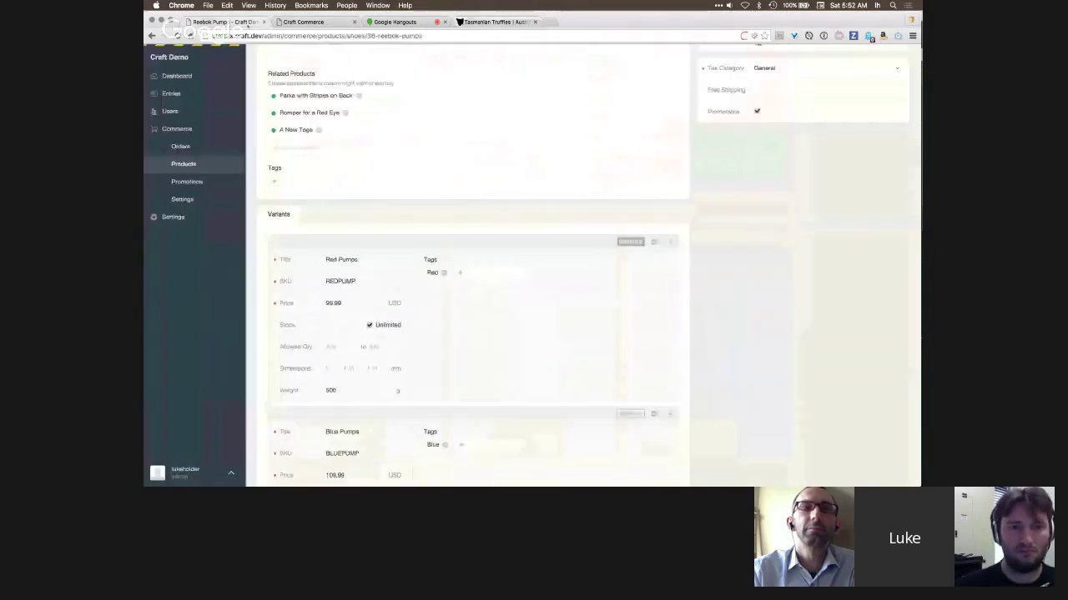
scroll(414, 337, "down", 1)
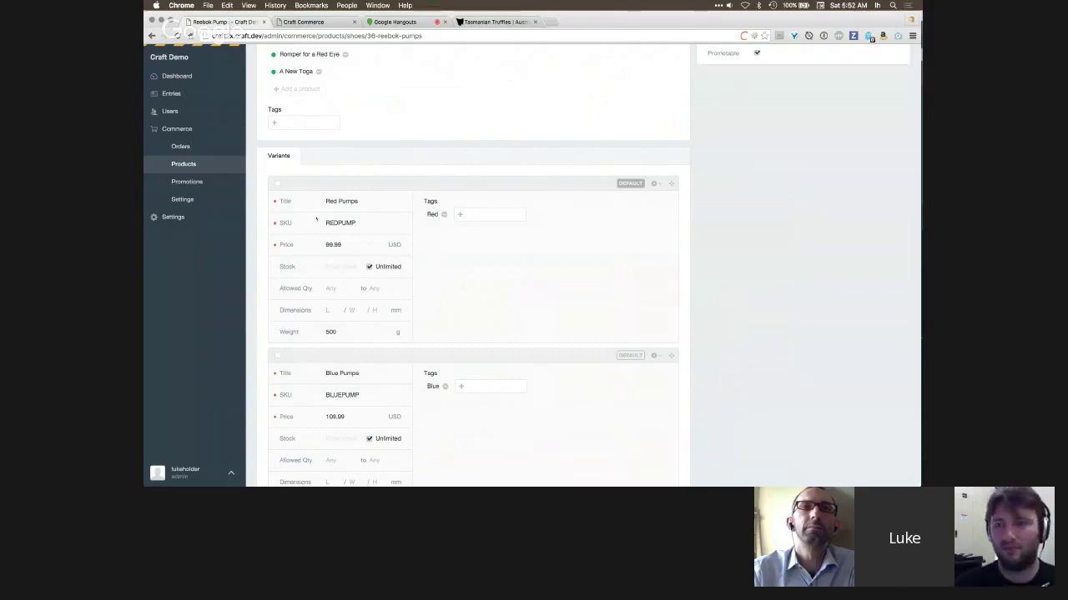
left_click(313, 22)
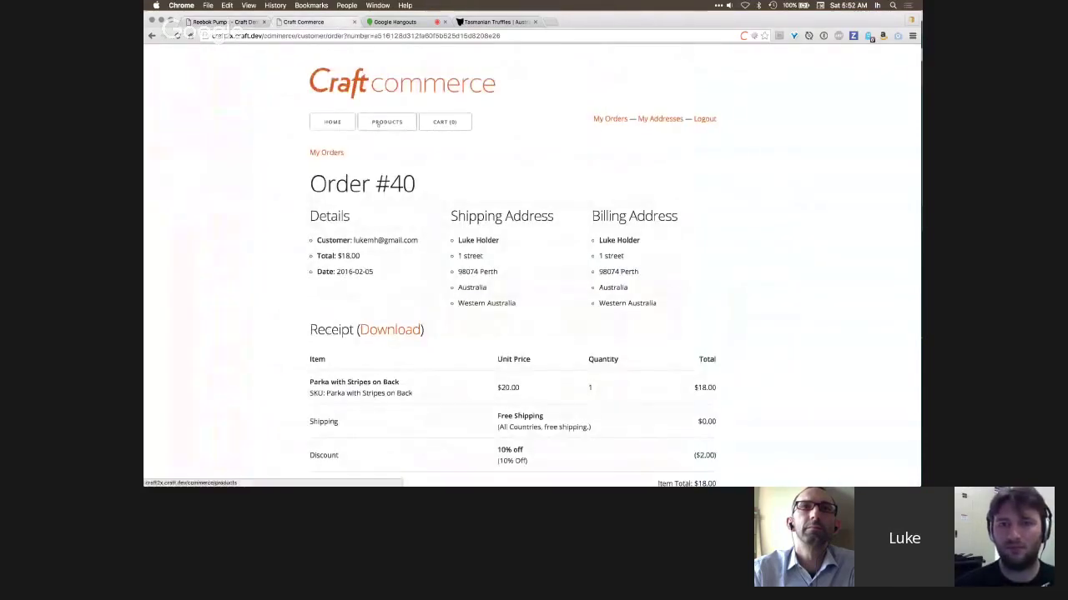
- Check the empty $0.00 storefront cart, then bring up the Google Hangouts call
left_click(444, 122)
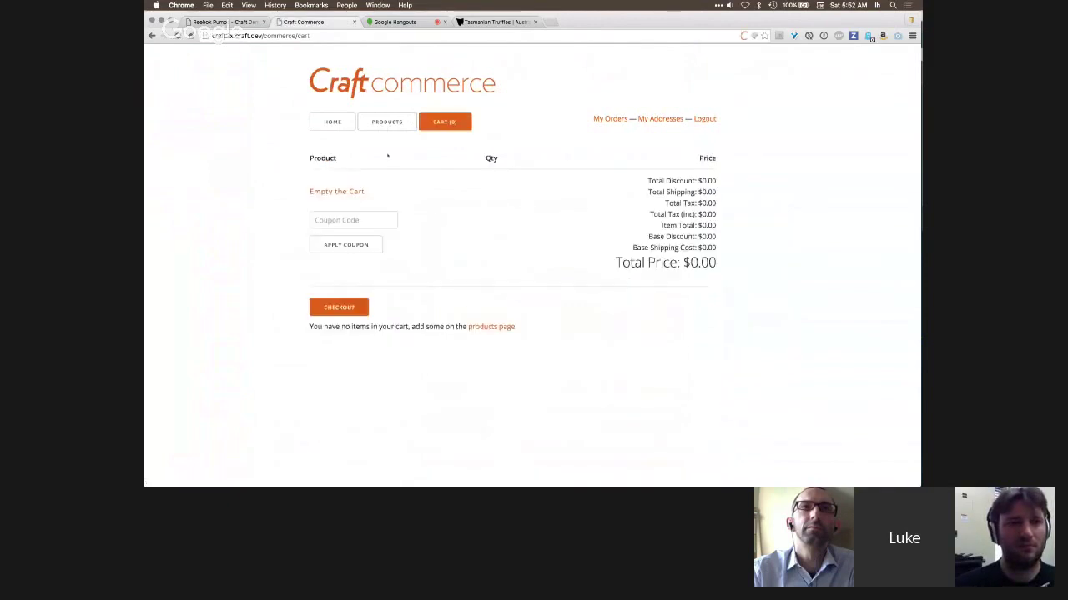
left_click(227, 21)
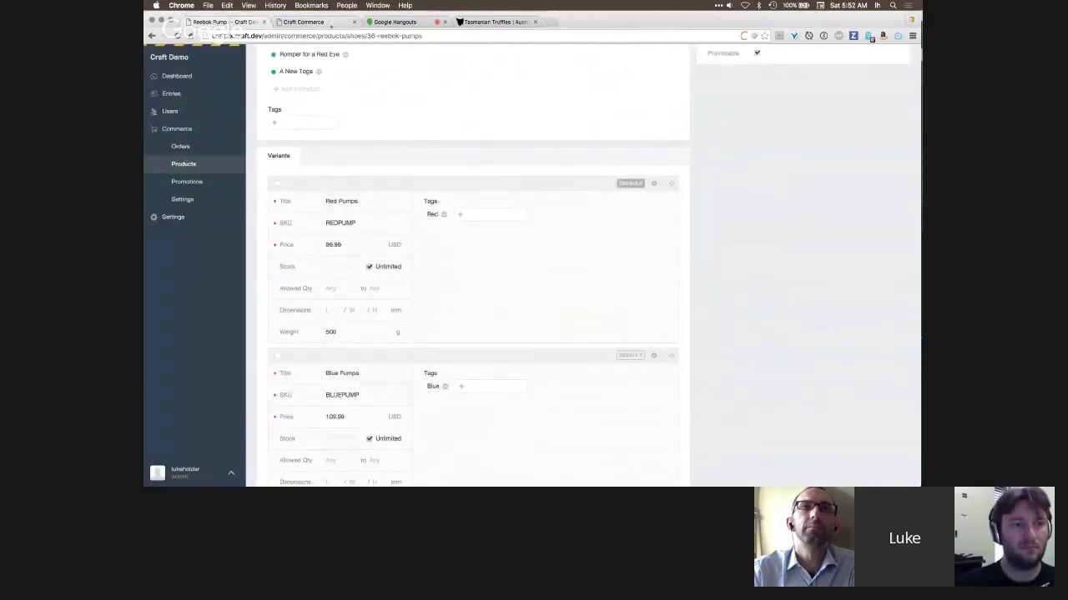
left_click(331, 22)
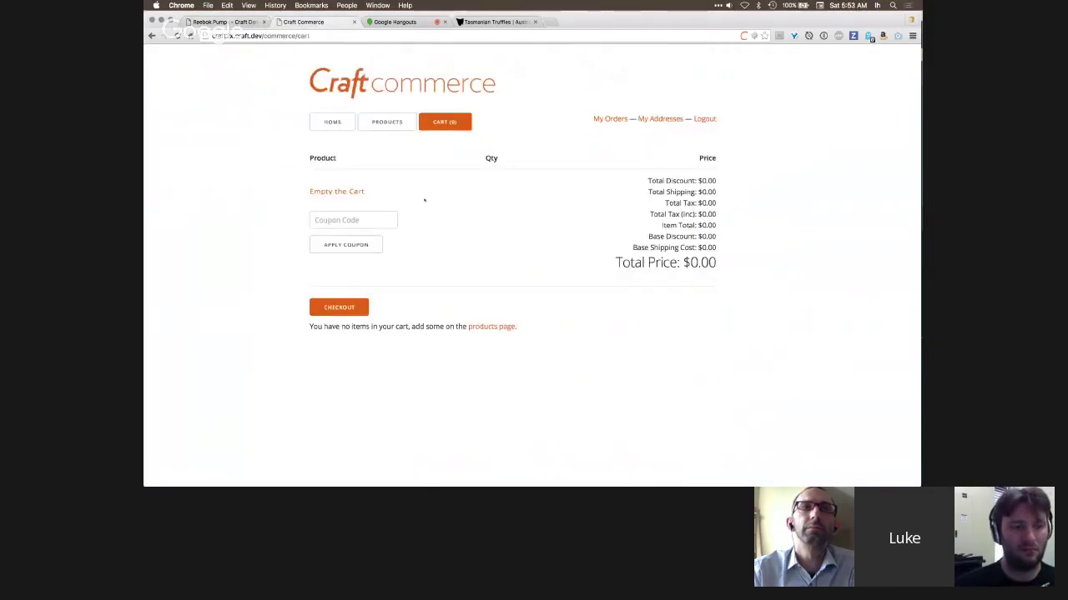
key("super+Tab")
key("super+Tab")
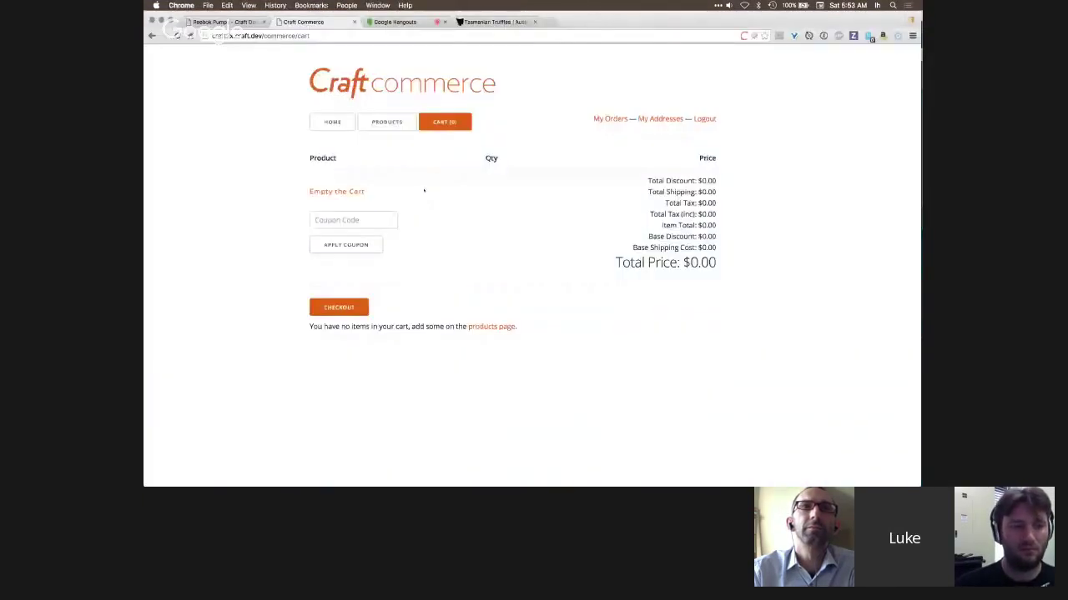
left_click(425, 23)
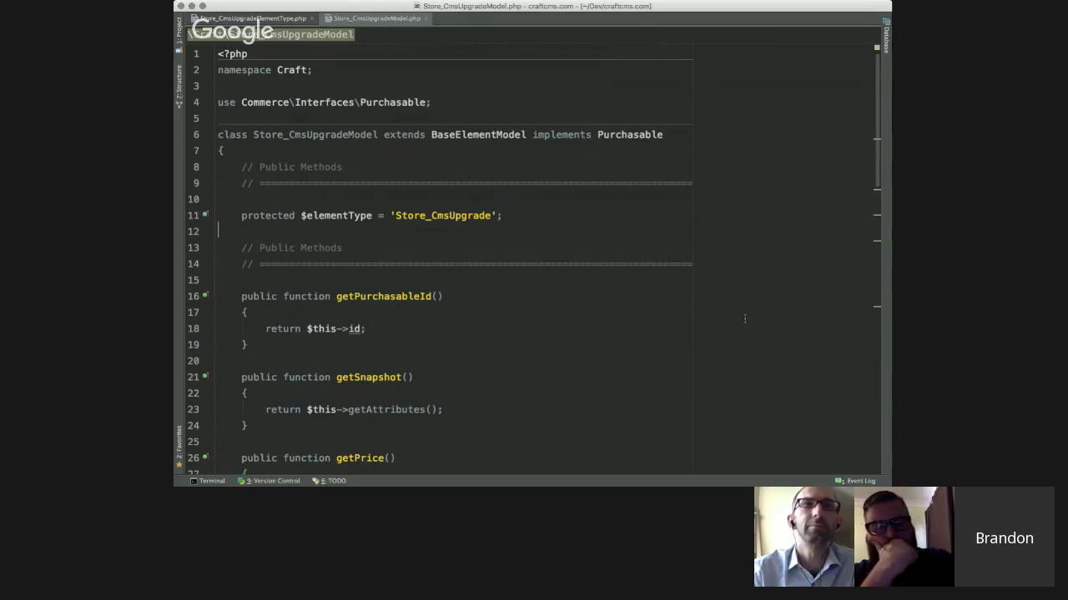
- Scroll through the Store_CmsUpgradeElementType.php code
scroll(745, 319, "down", 1)
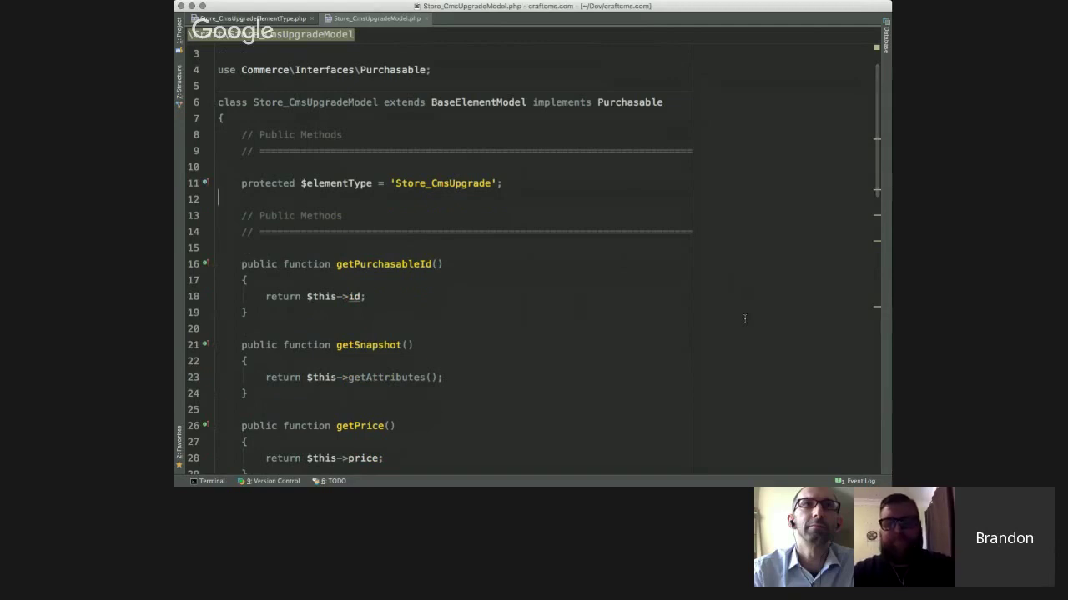
scroll(478, 251, "up", 1)
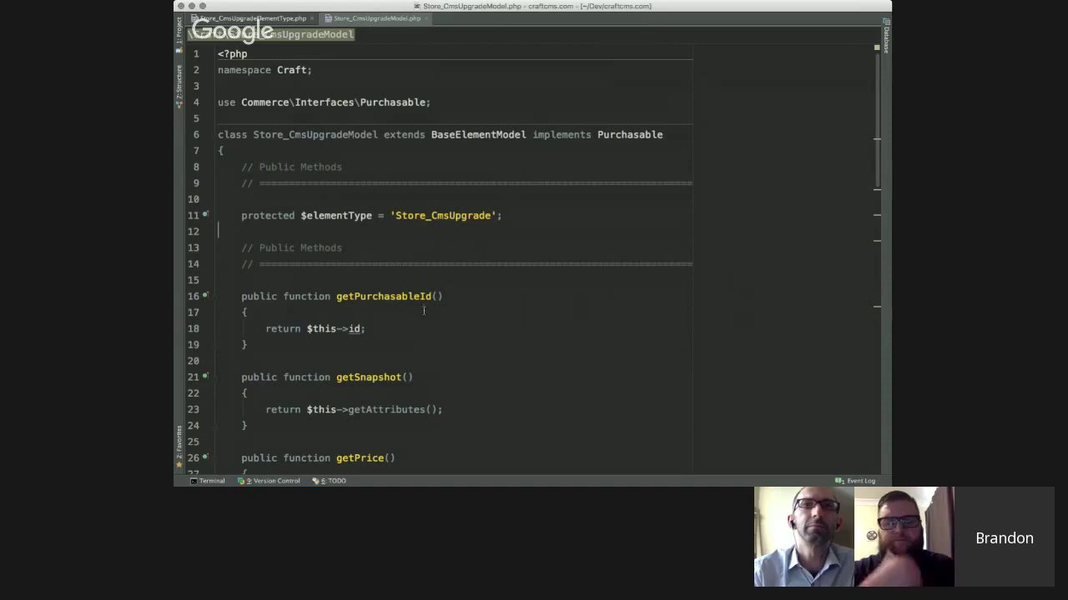
scroll(449, 361, "down", 15)
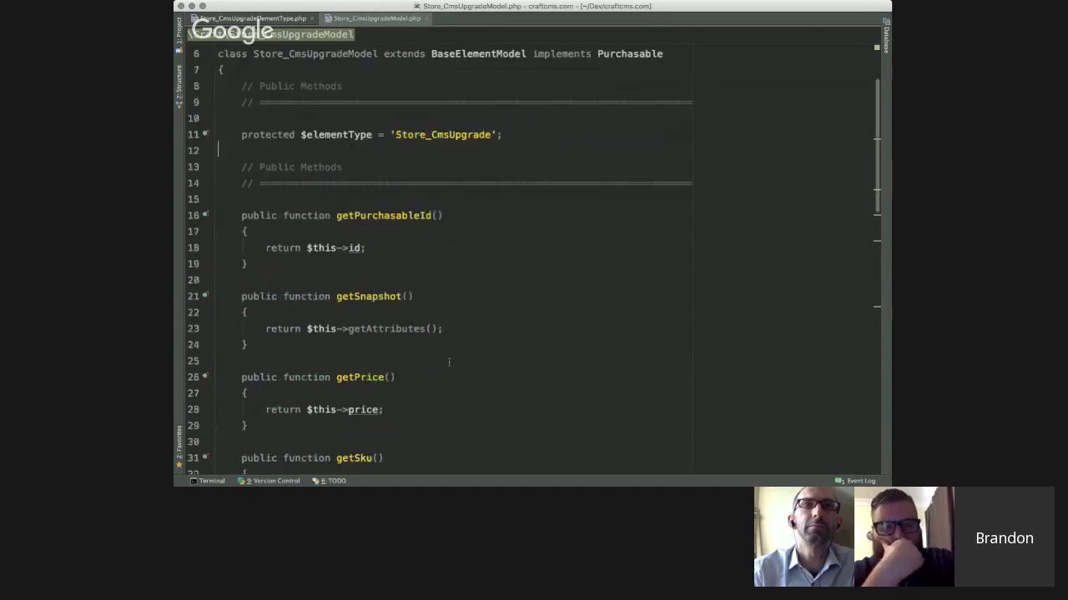
scroll(449, 361, "up", 15)
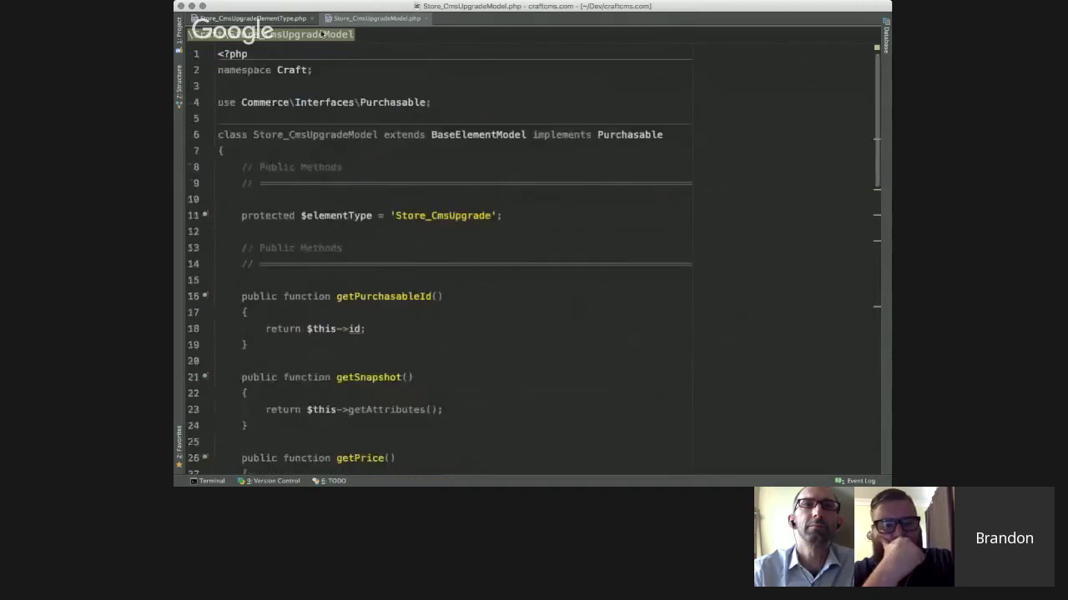
left_click(246, 16)
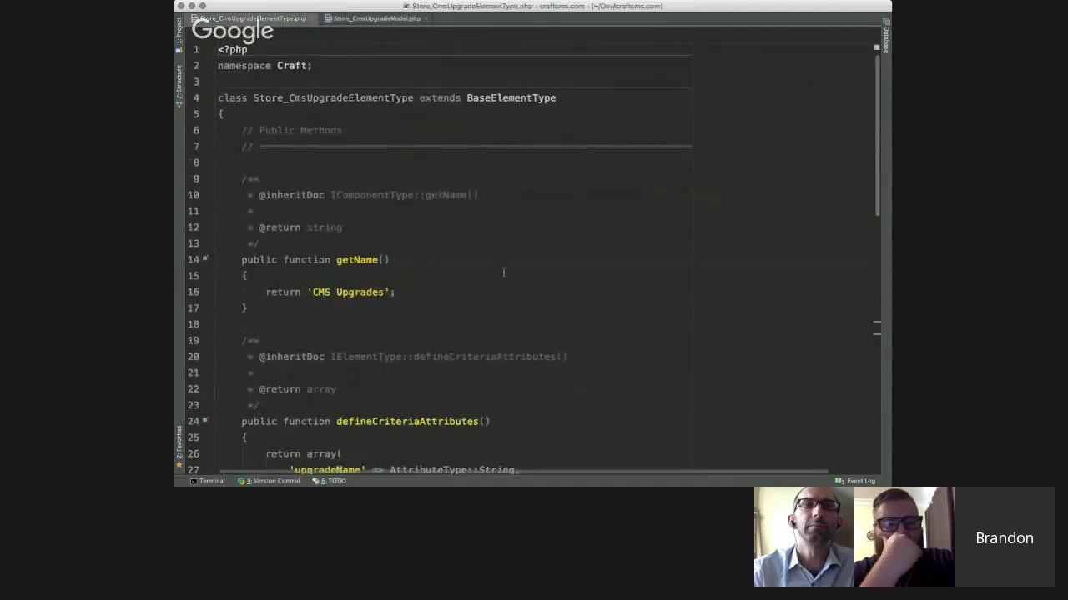
scroll(536, 386, "down", 6)
scroll(537, 386, "down", 8)
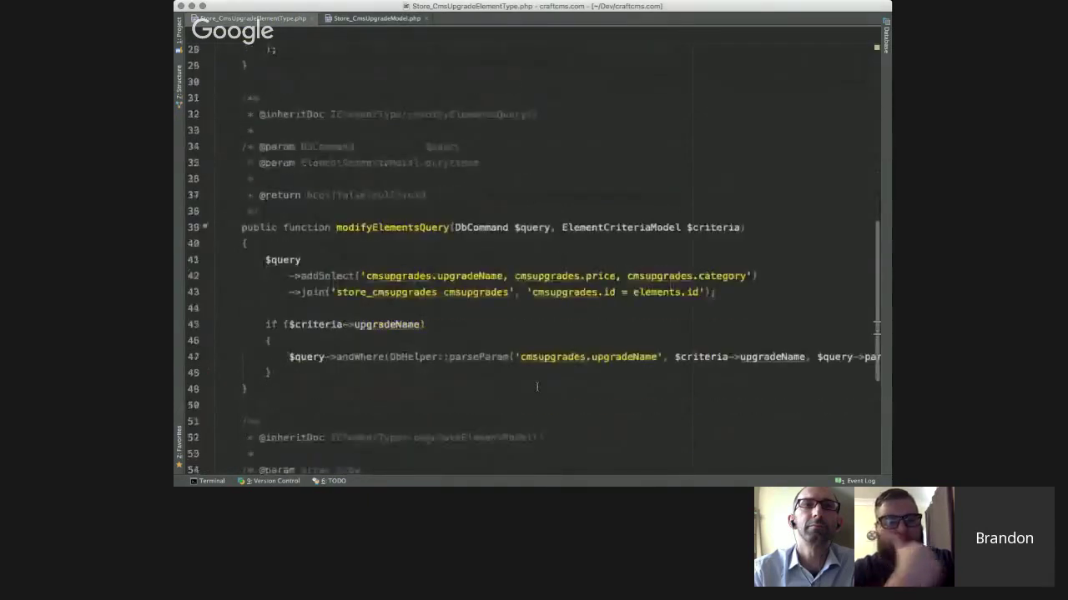
scroll(536, 386, "up", 15)
- Return to Store_CmsUpgradeModel.php and scroll through its Purchasable implementation
left_click(365, 20)
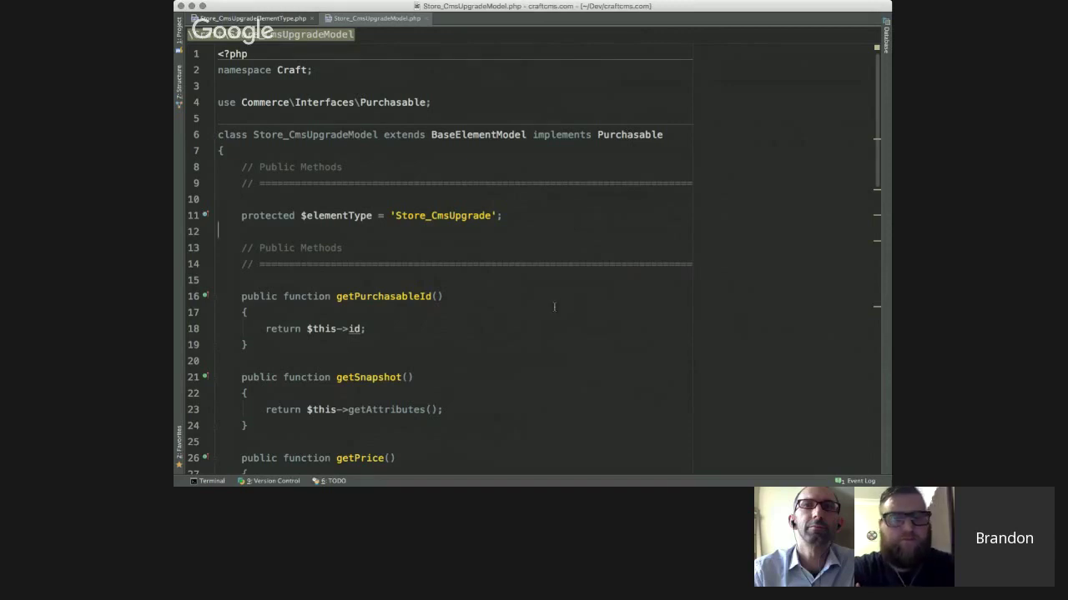
scroll(549, 329, "down", 1)
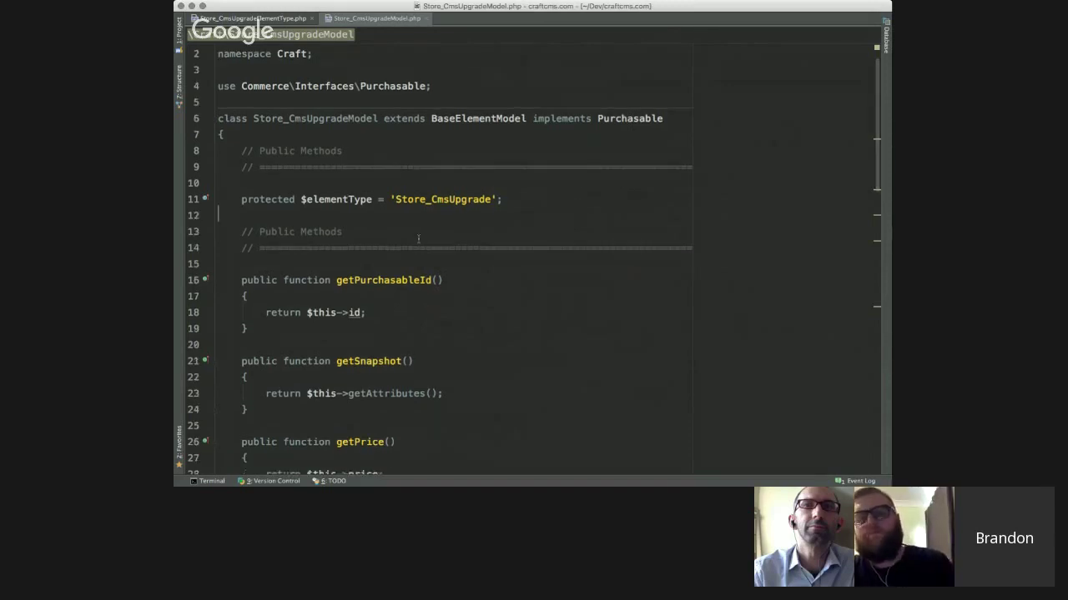
scroll(443, 336, "down", 3)
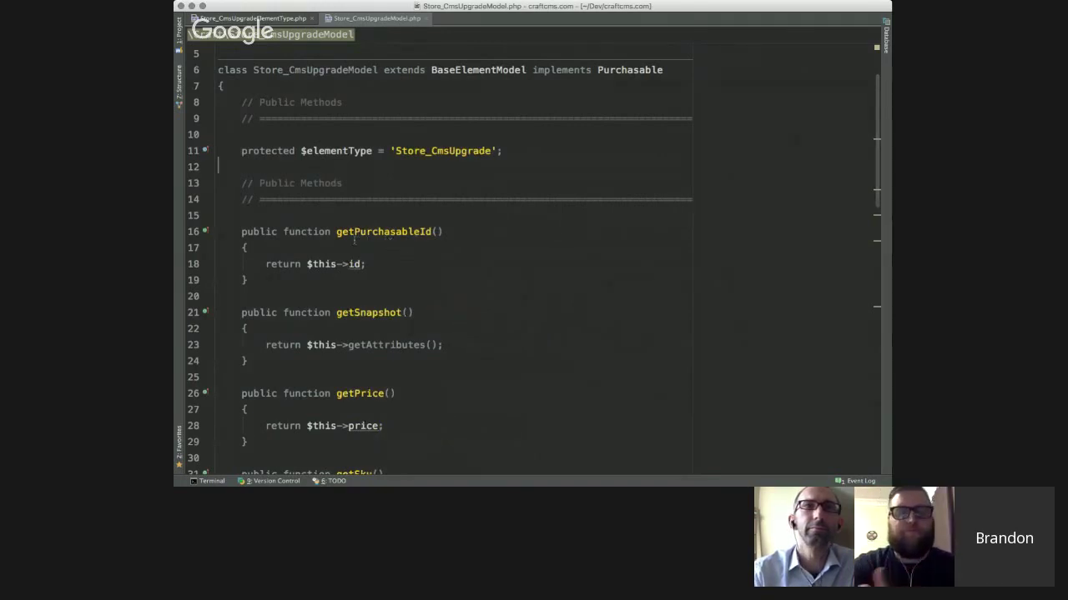
- Point out getPurchasableId, getSnapshot, getPrice, getSku, getIsPromotable and getTaxCategoryId in the model
left_click(355, 241)
left_click(350, 315)
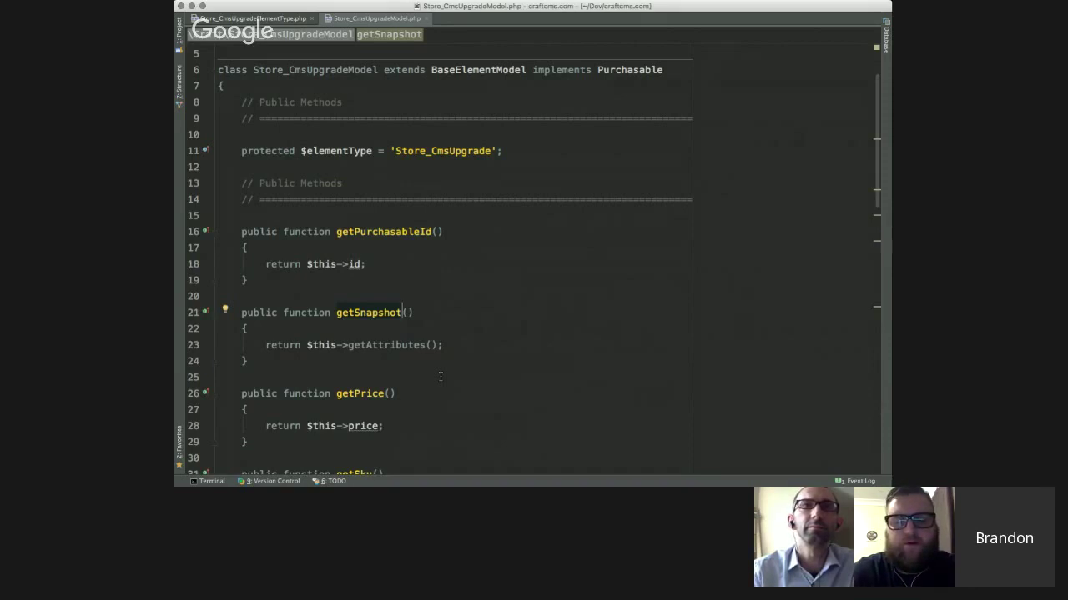
scroll(440, 376, "down", 1)
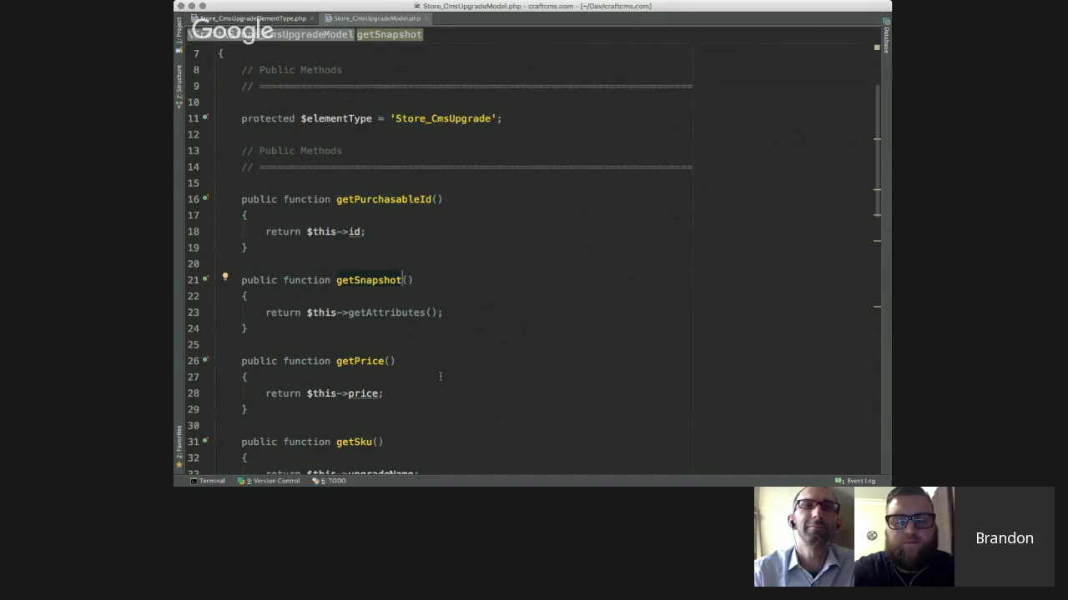
scroll(440, 377, "down", 2)
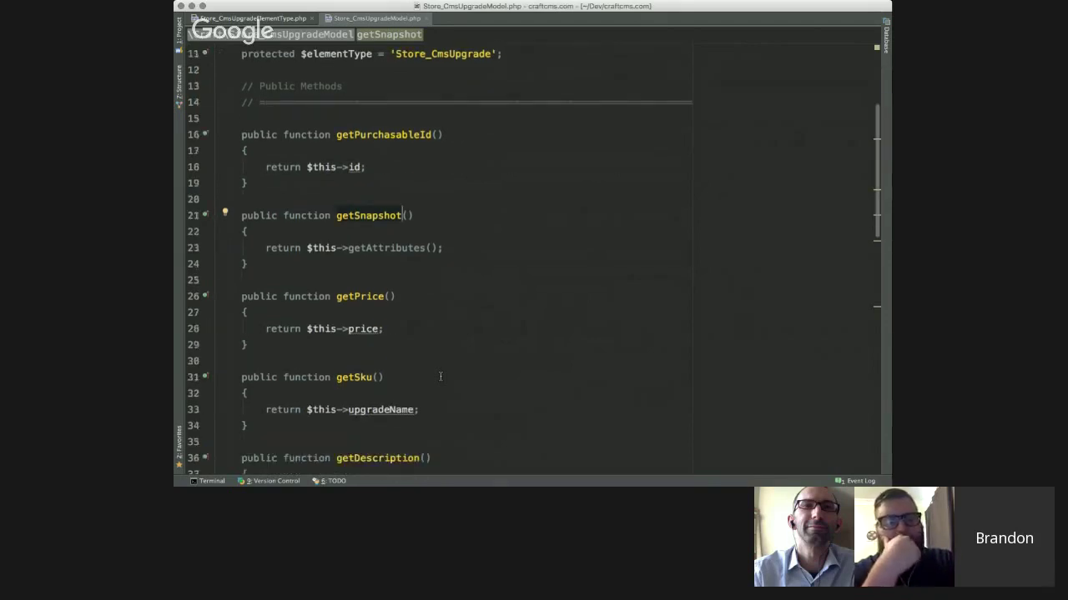
left_click(359, 298)
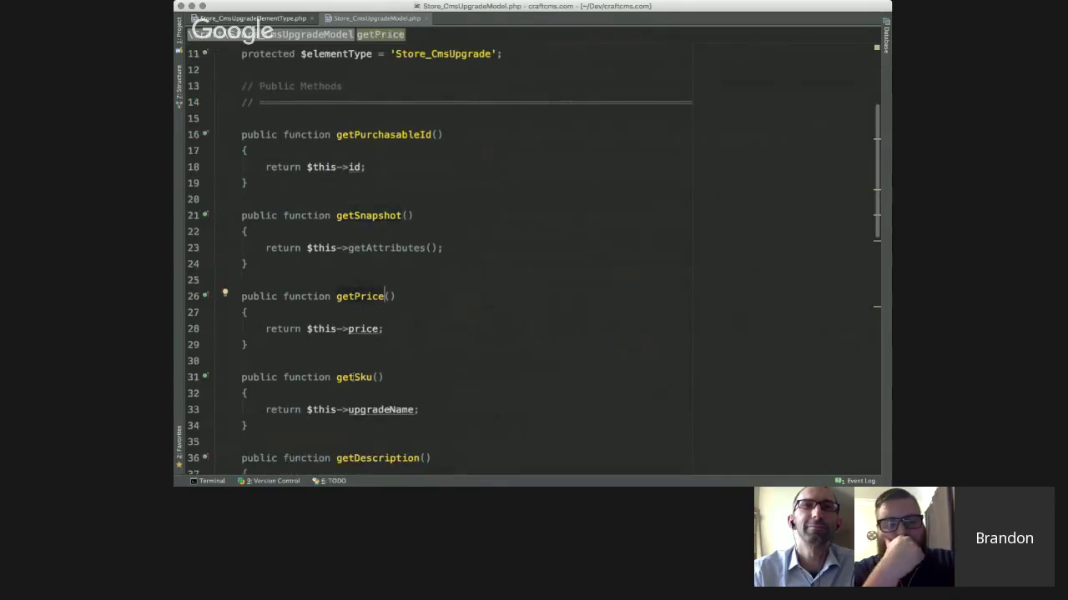
left_click(372, 377)
scroll(351, 377, "down", 1)
scroll(351, 377, "down", 8)
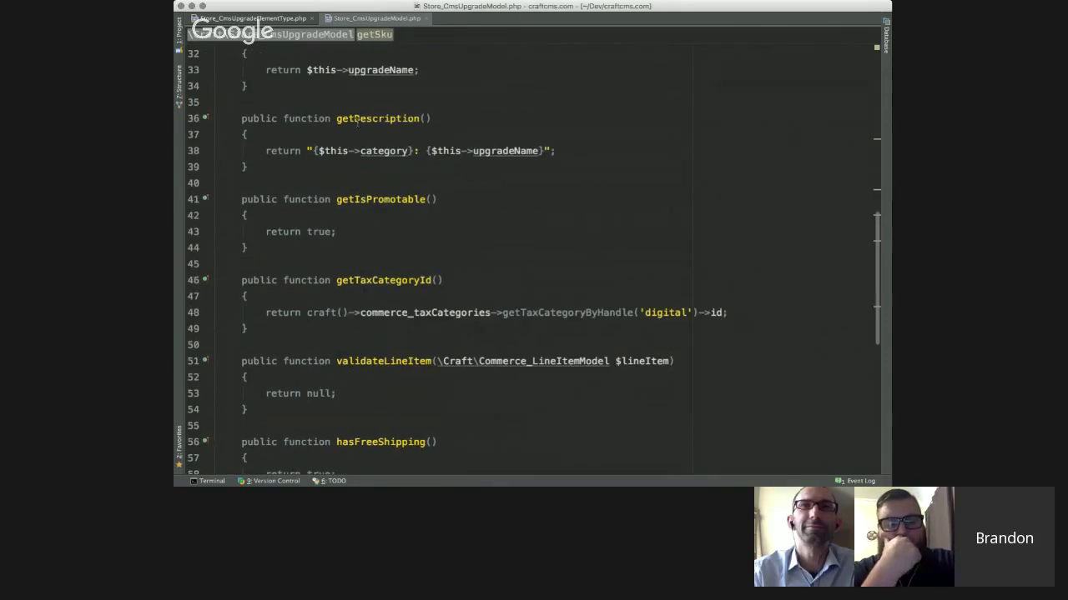
left_click(371, 200)
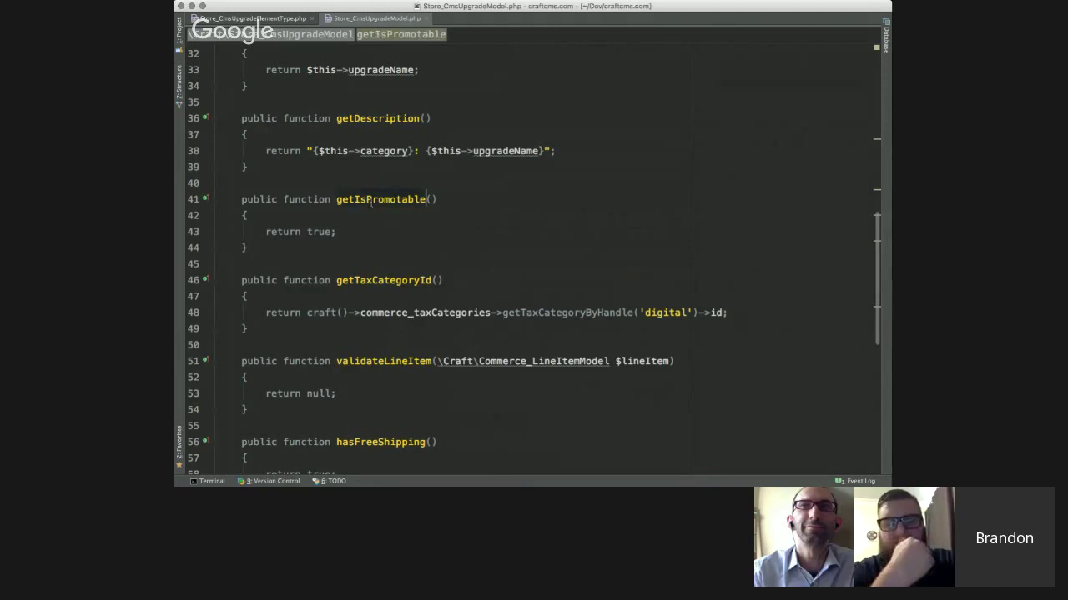
left_click(359, 281)
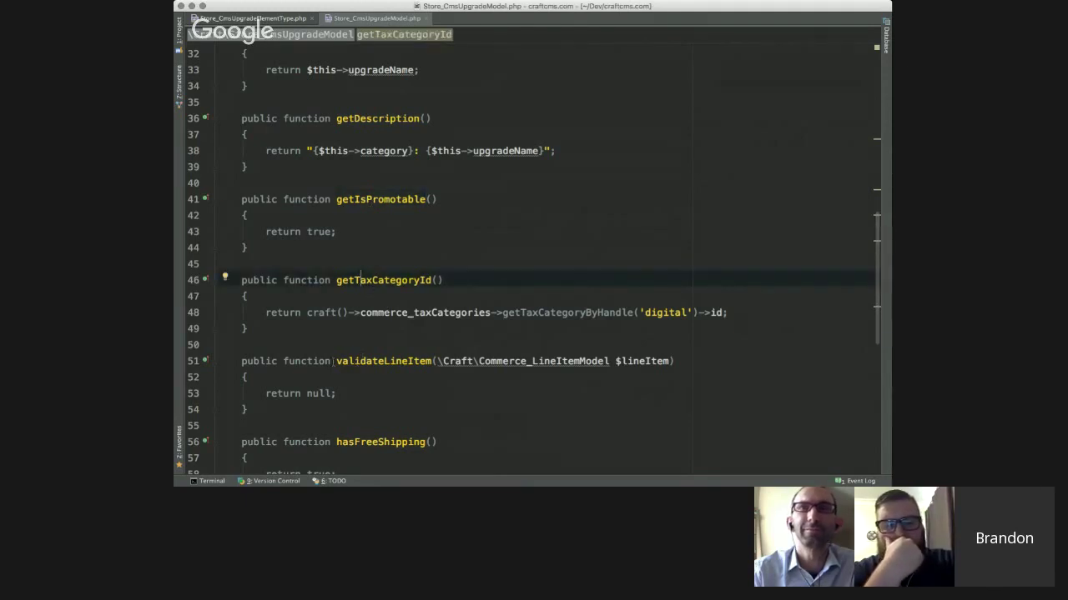
- Highlight the validateLineItem method, review the code below it, then clear the selection
left_click(240, 362)
left_click_drag(239, 366, 261, 419)
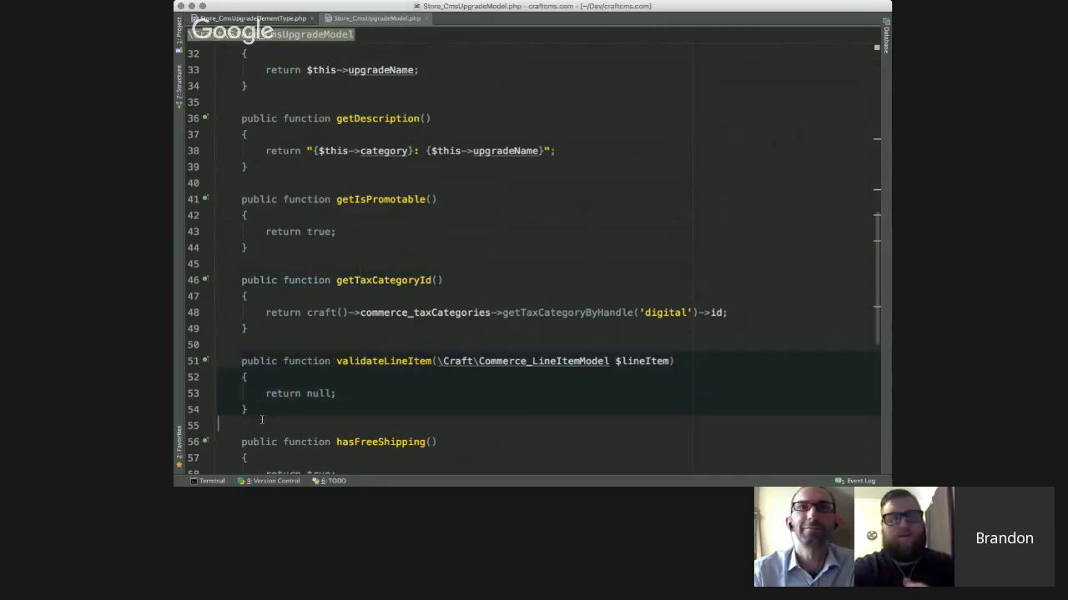
scroll(261, 420, "down", 3)
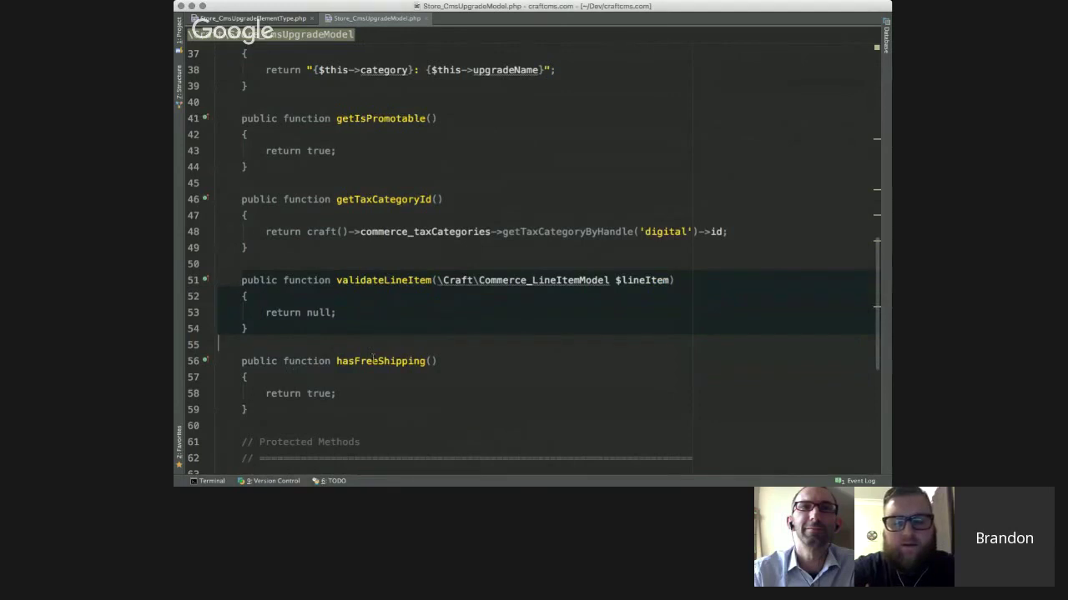
scroll(359, 367, "down", 1)
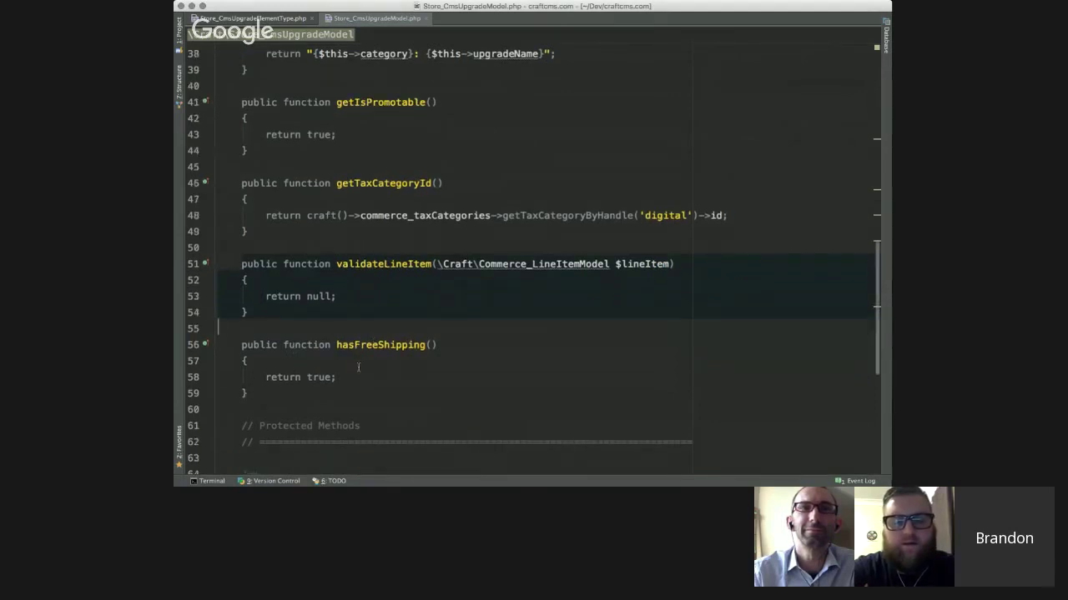
scroll(358, 367, "up", 2)
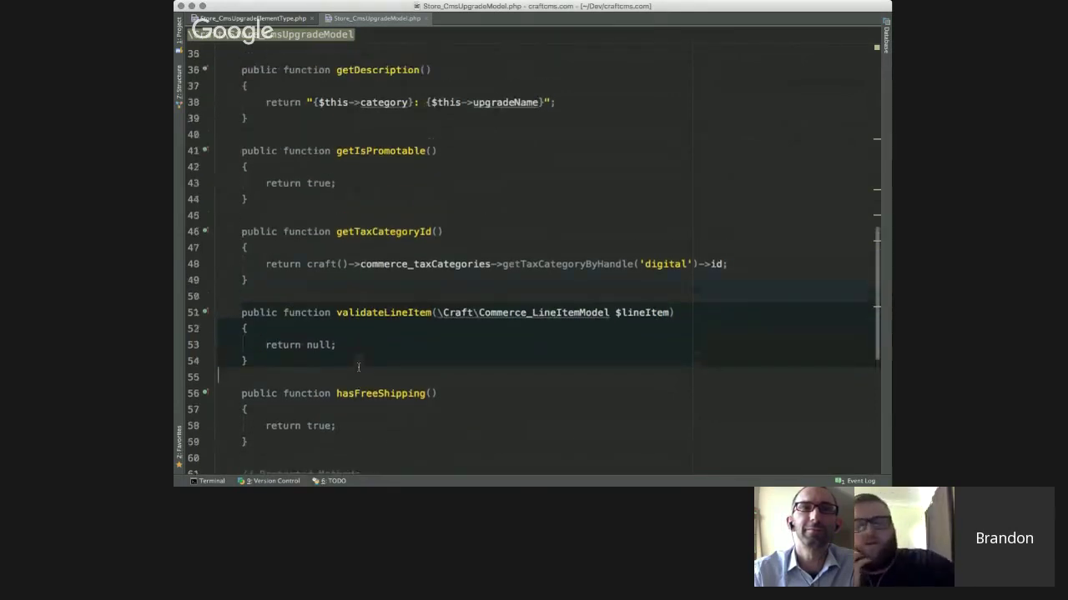
scroll(358, 367, "up", 3)
left_click(437, 289)
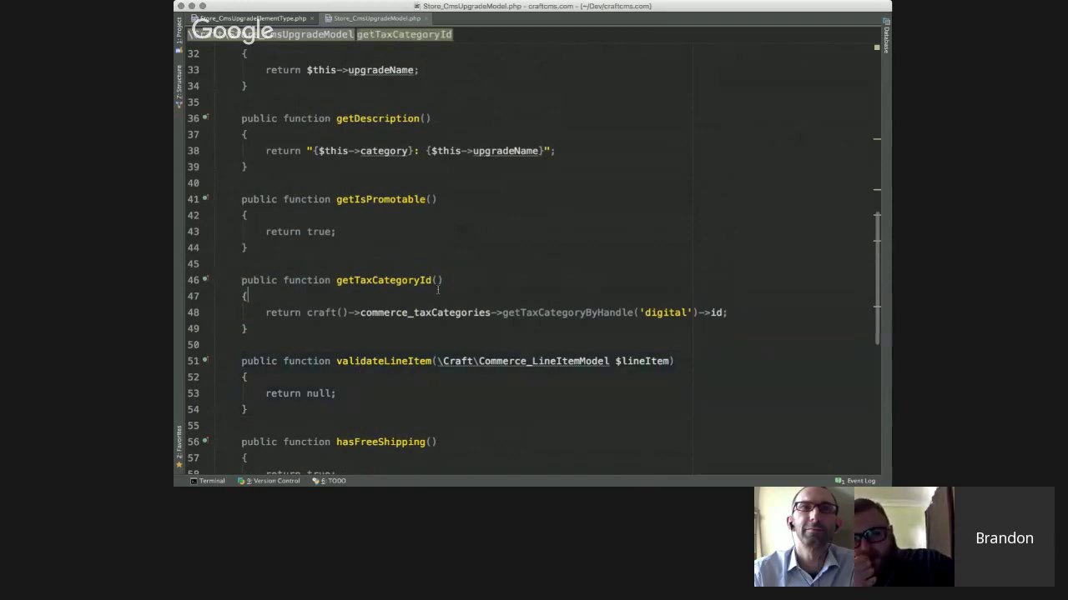
scroll(437, 289, "up", 10)
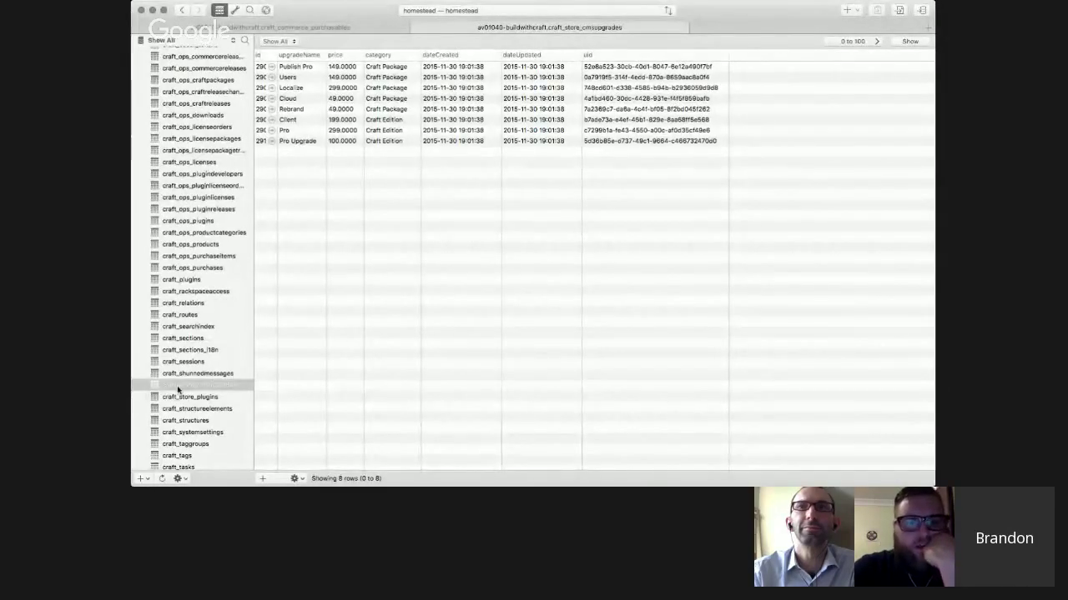
- Show the craft_commerce_purchasables table and point out the Craft Commerce row at 700.0000
scroll(181, 367, "down", 3)
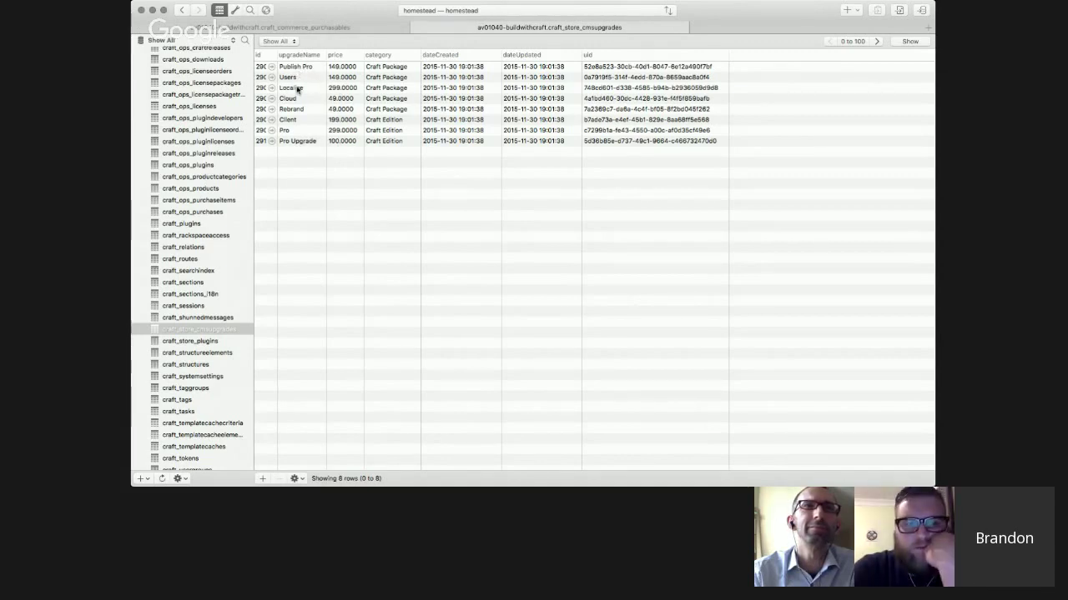
left_click(271, 28)
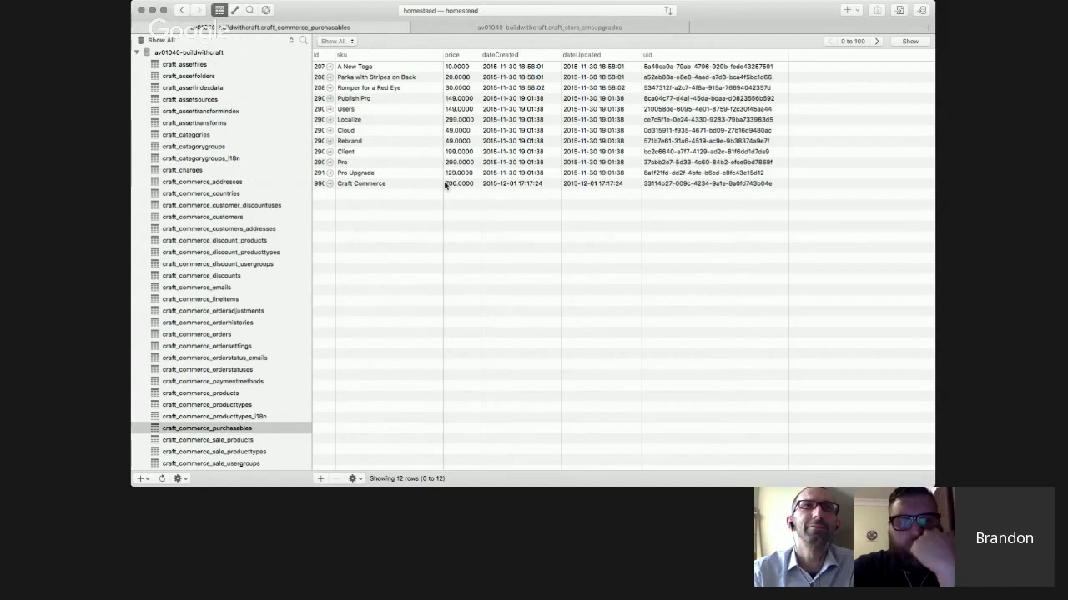
left_click(369, 184)
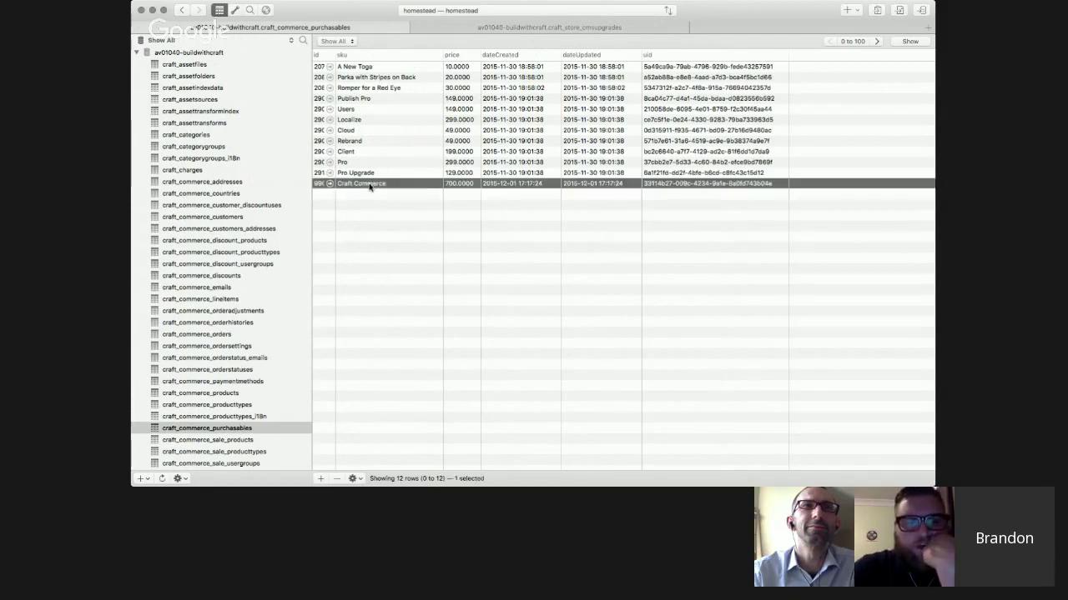
left_click(467, 224)
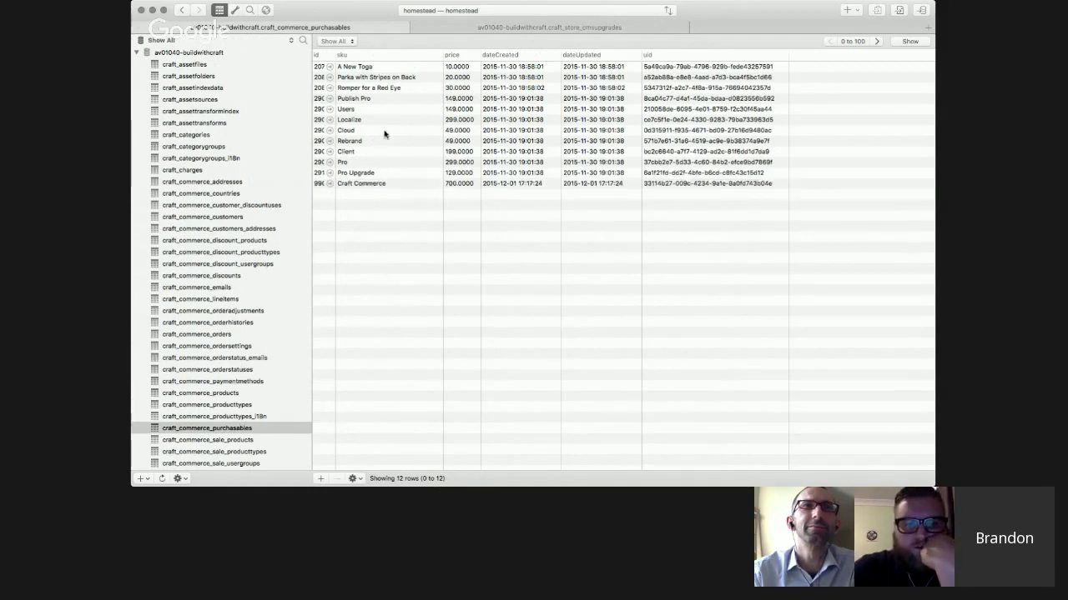
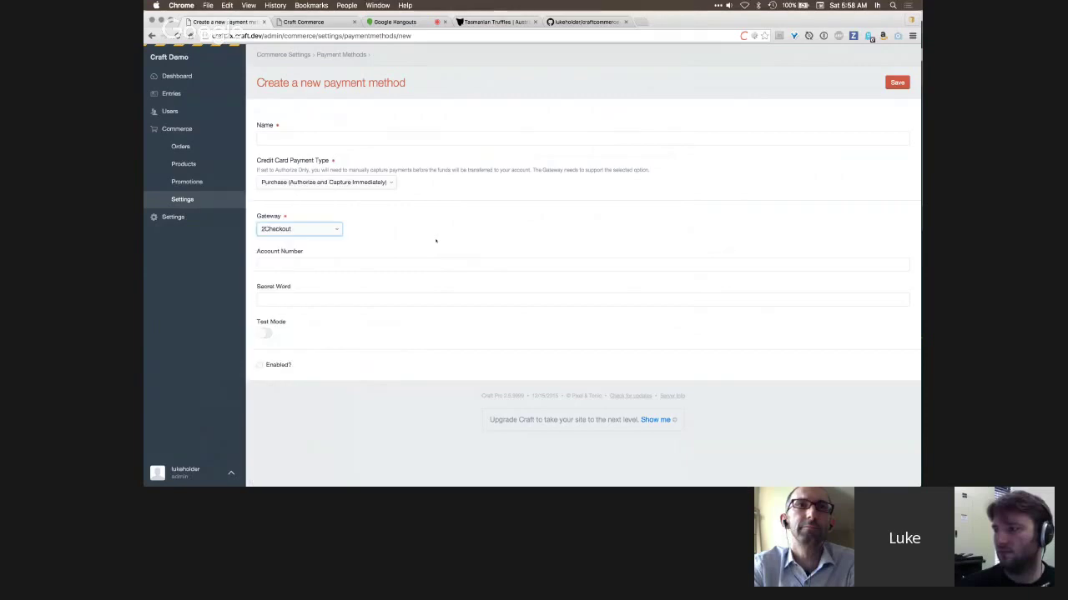
- Load the Omnipay website in a new tab, then return to the Craft Commerce tab
key("super+t")
type("omni")
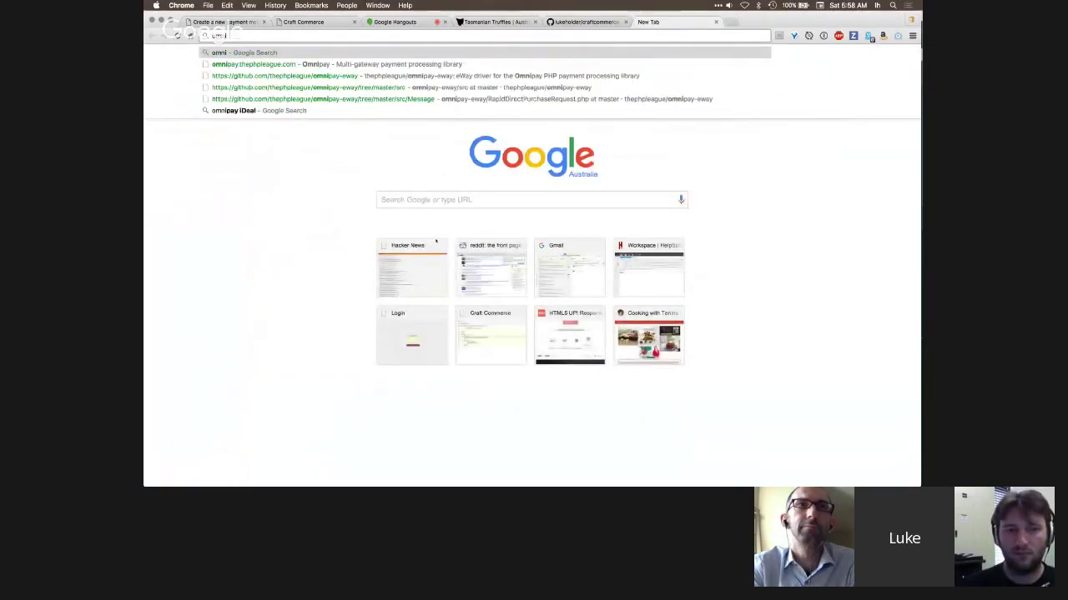
type("pay.thephpleague.com")
key("Return")
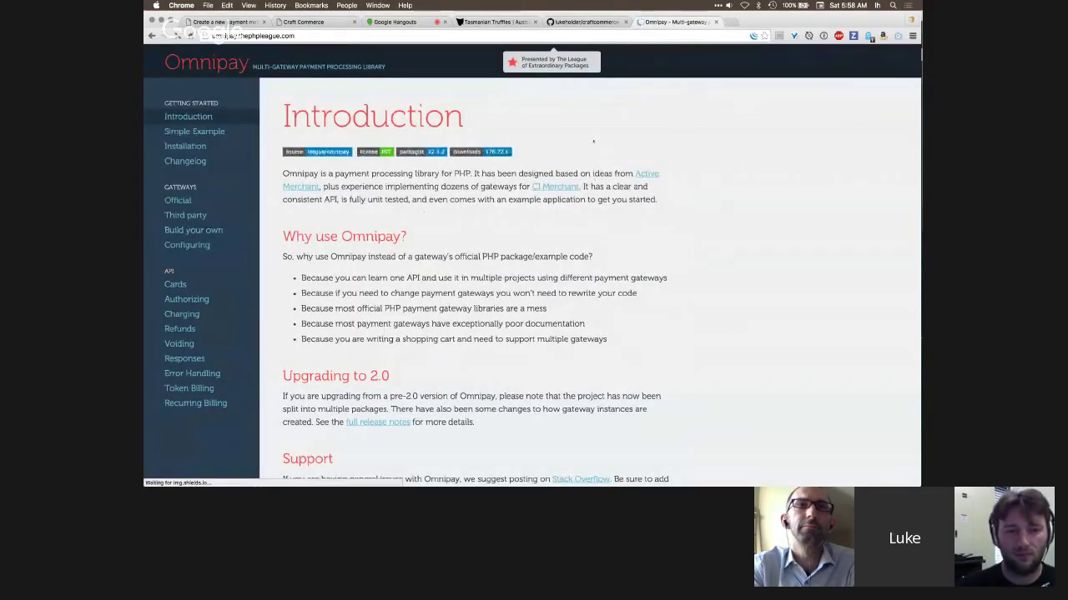
left_click(595, 22)
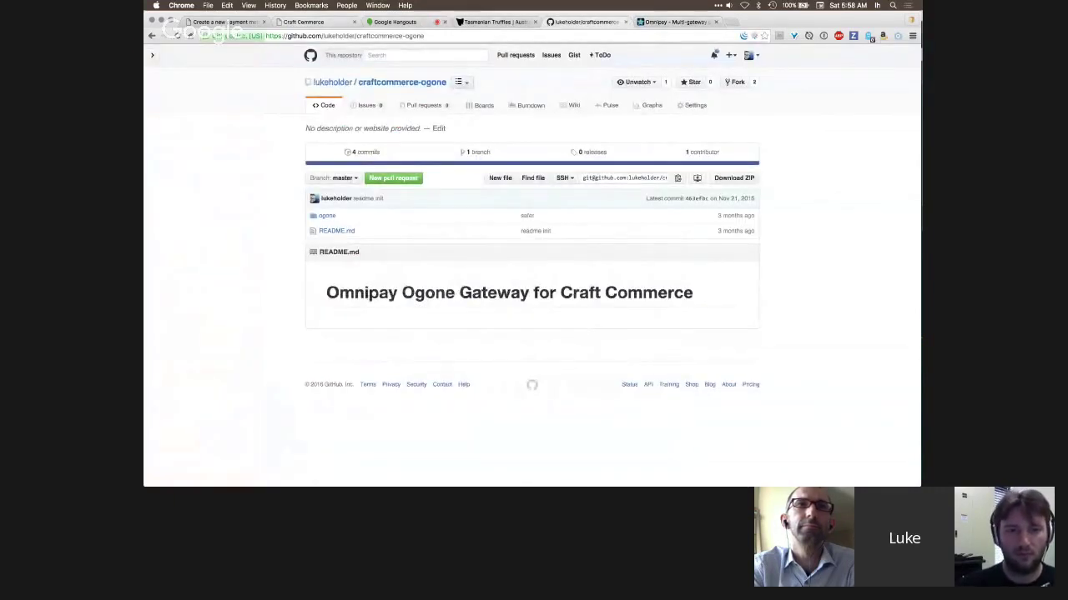
left_click(303, 21)
- Browse the payment gateway list twice, keeping 2Checkout, then go to the craftcommerce-ogone repository
left_click(221, 21)
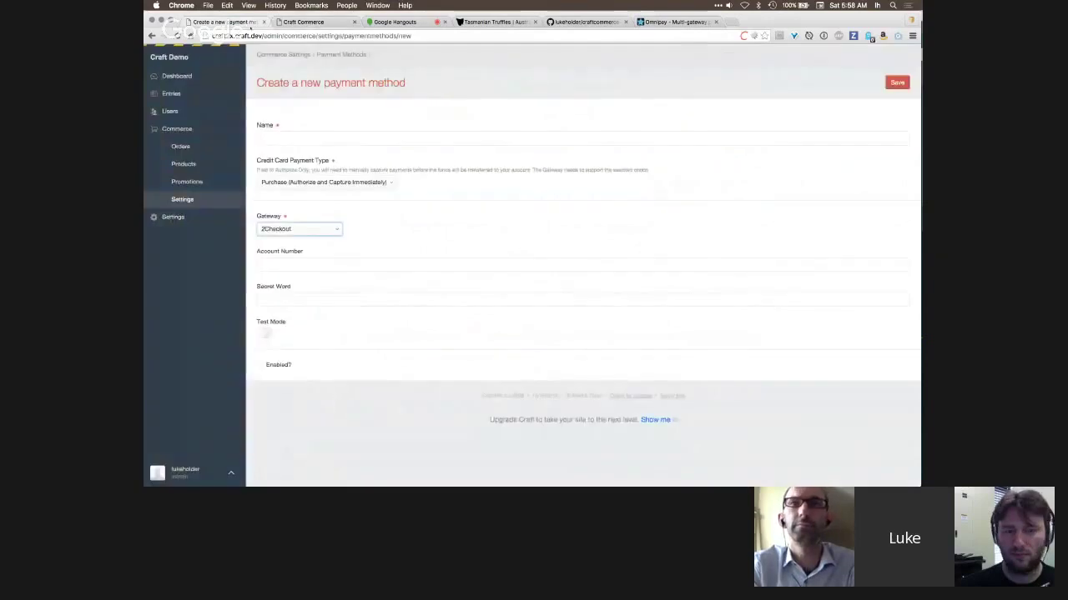
left_click(334, 230)
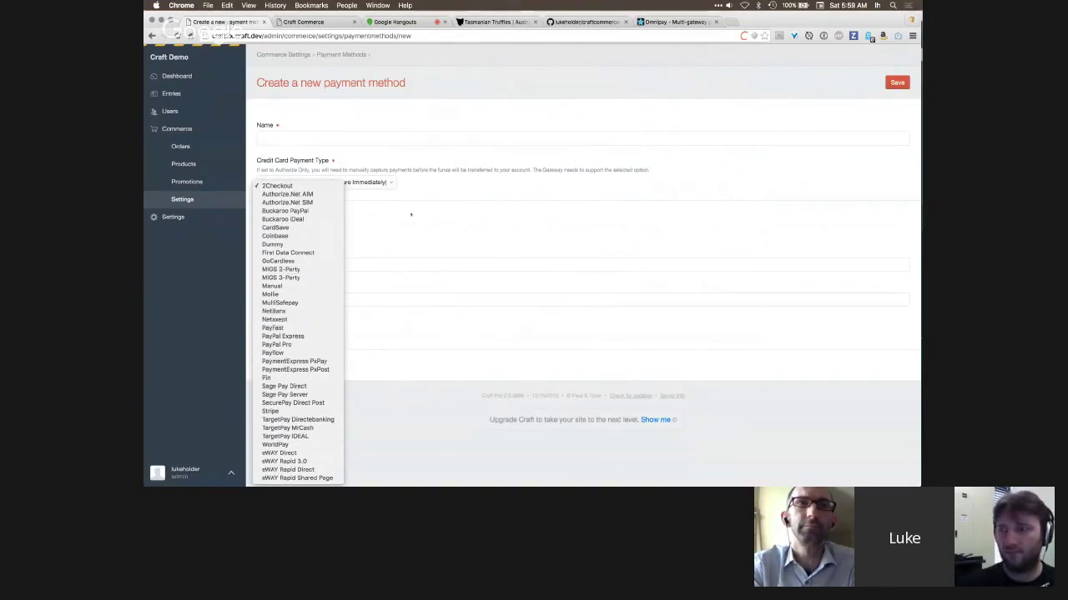
left_click(411, 214)
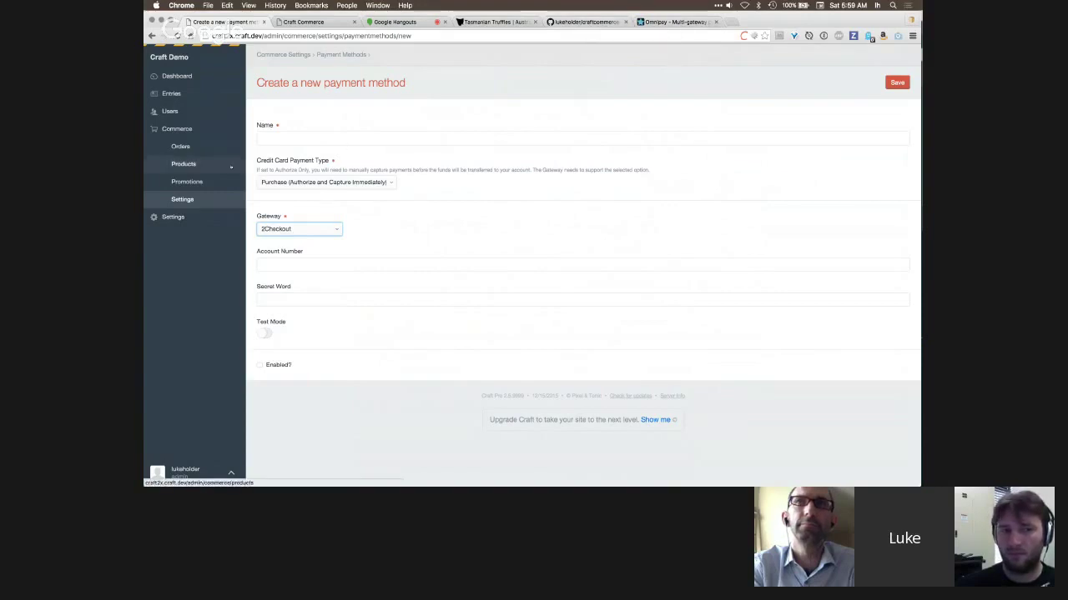
left_click(322, 233)
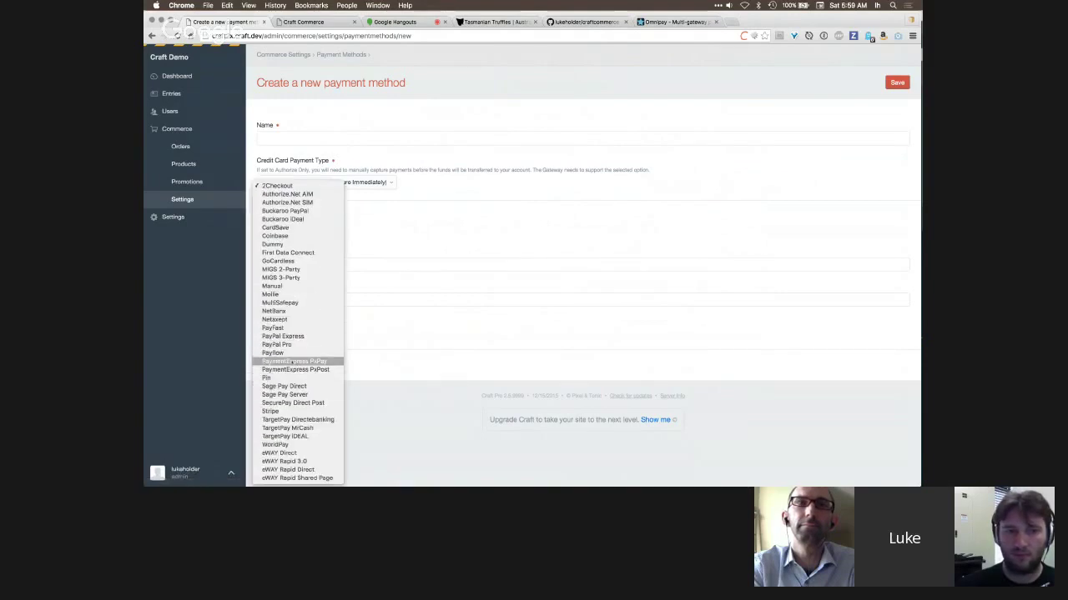
left_click(618, 135)
left_click(586, 22)
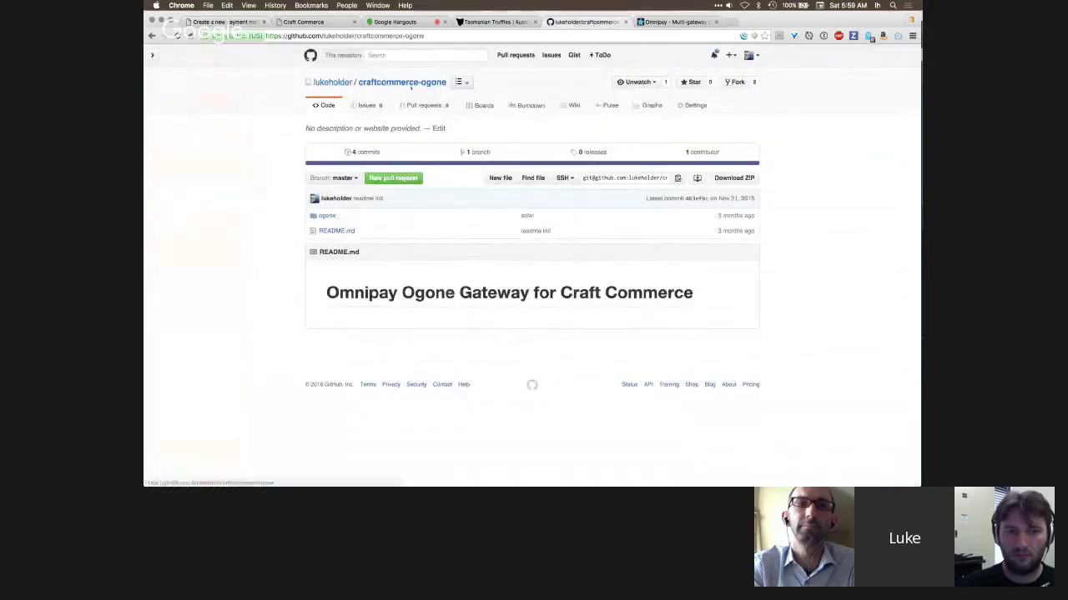
- Open Ogone_GatewayAdapter.php from the ogone folder and inspect its Ogone_Ecommerce return line
left_click(453, 36)
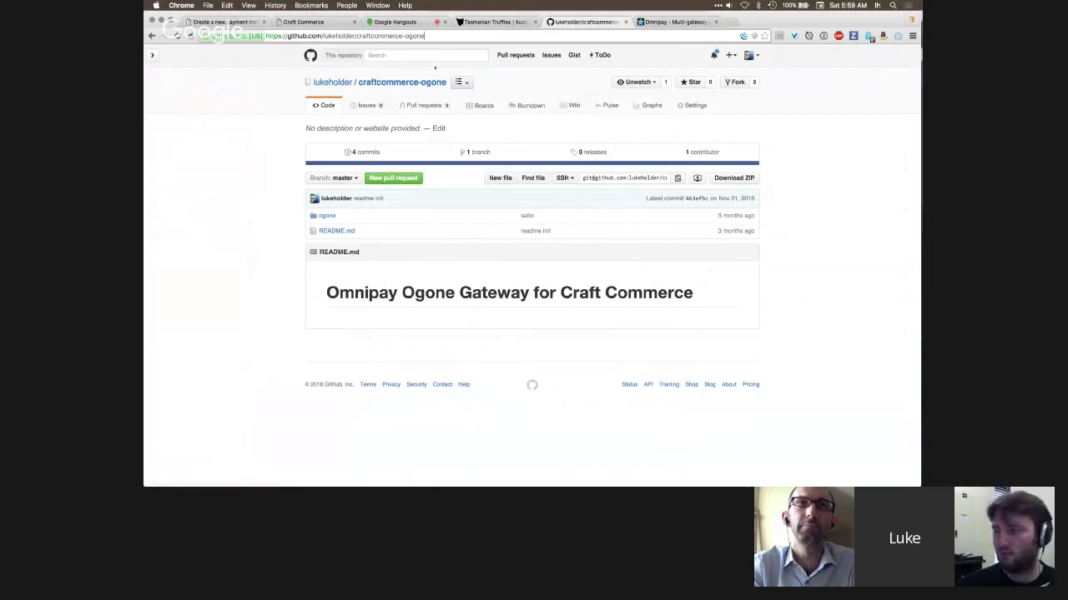
left_click(326, 215)
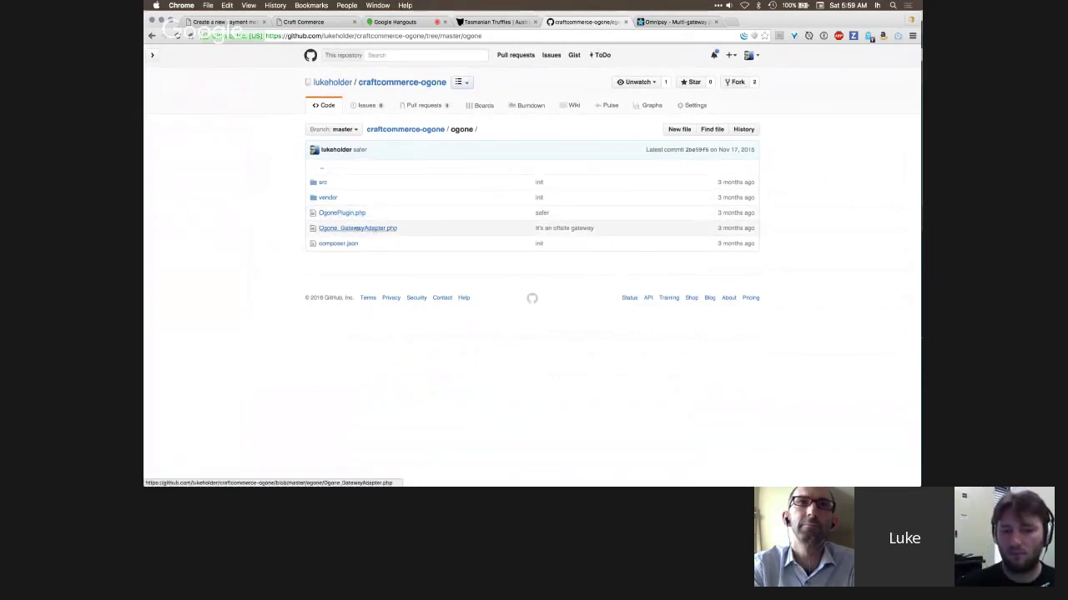
left_click(359, 228)
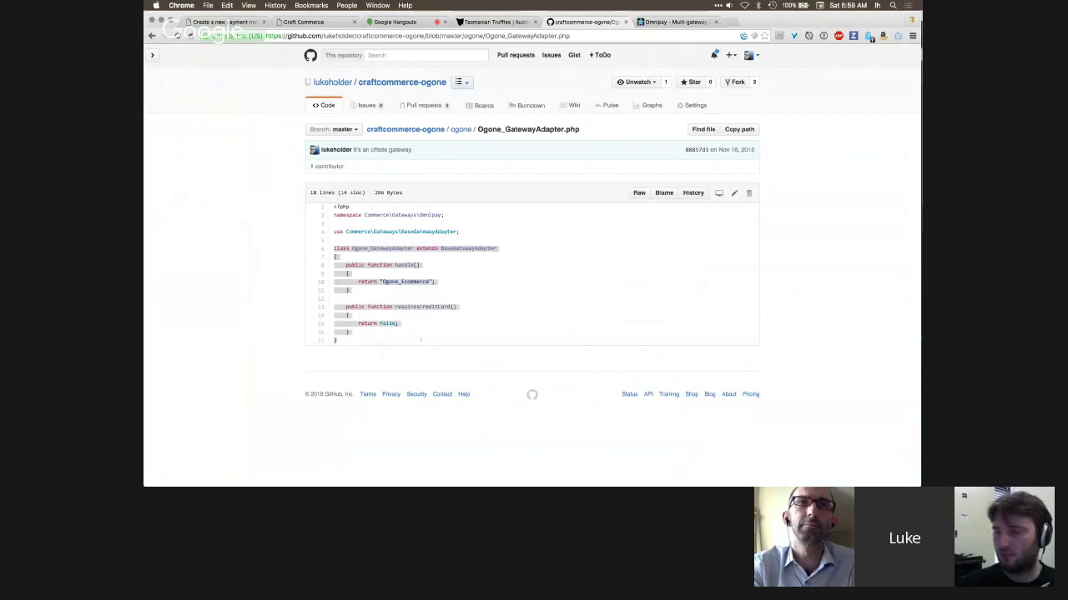
triple_click(433, 281)
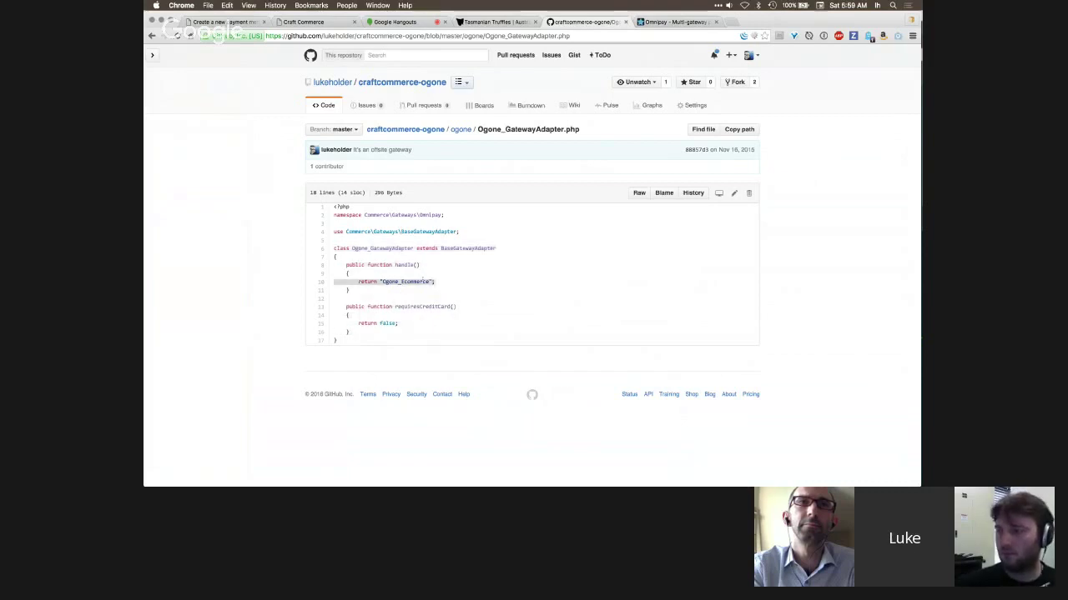
left_click(442, 282)
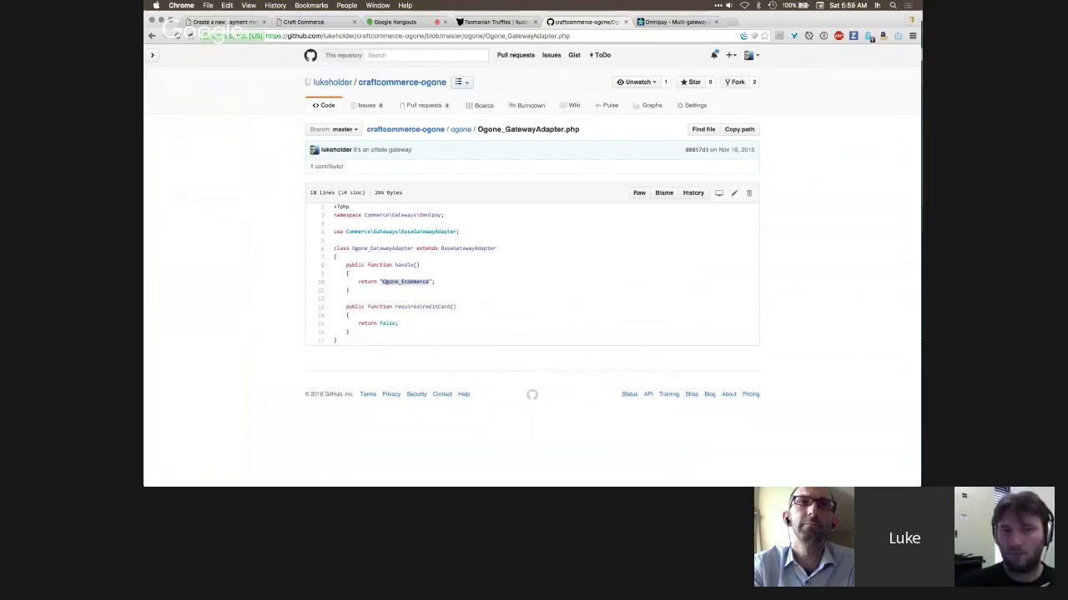
- Browse the src and vendor folders, then reopen Ogone_GatewayAdapter.php
left_click(152, 36)
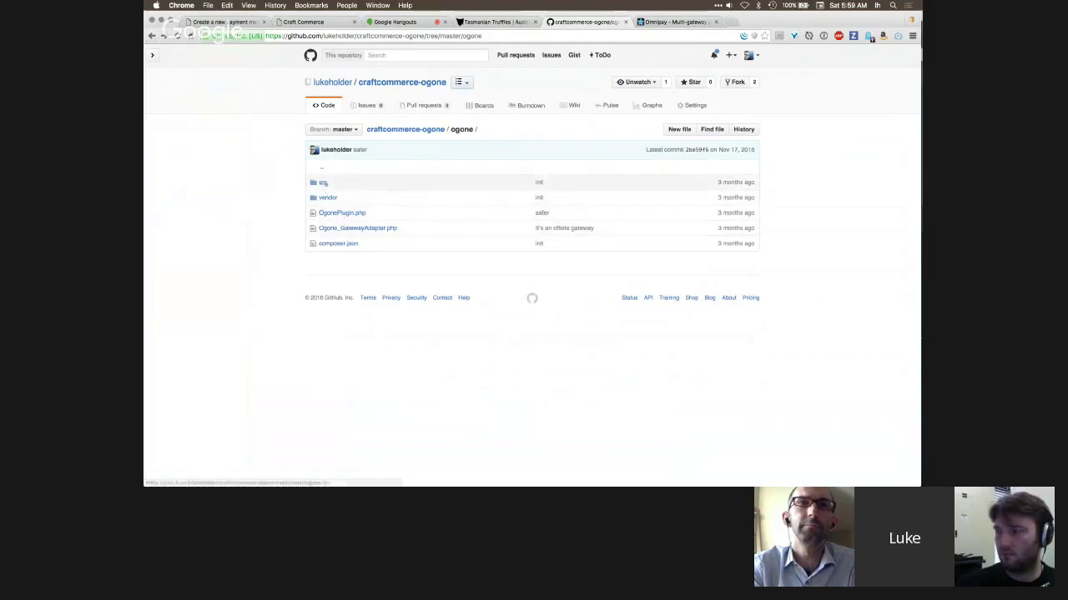
left_click(322, 182)
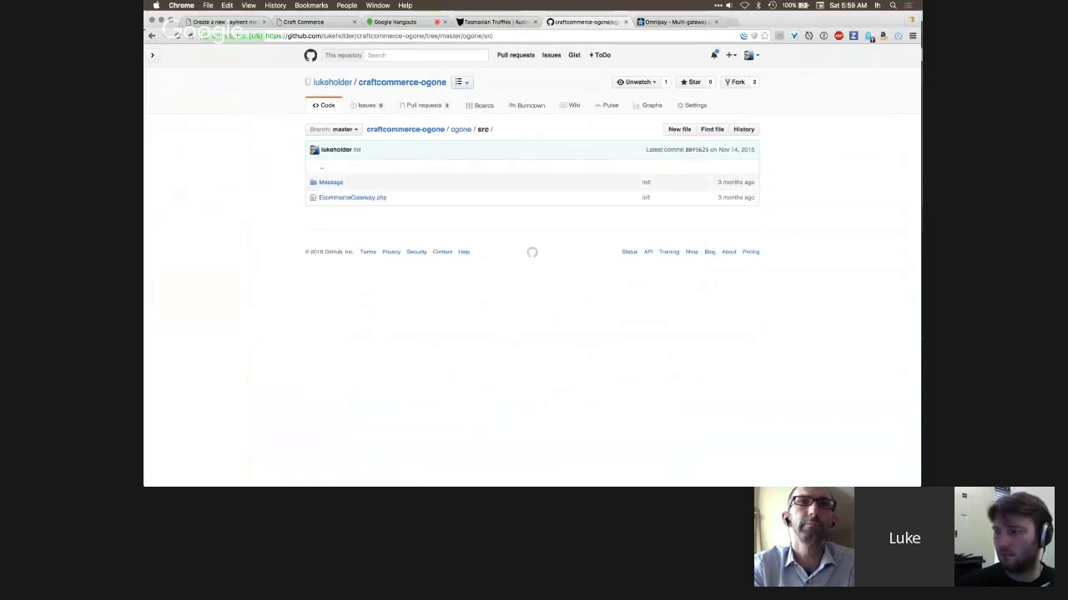
left_click(152, 36)
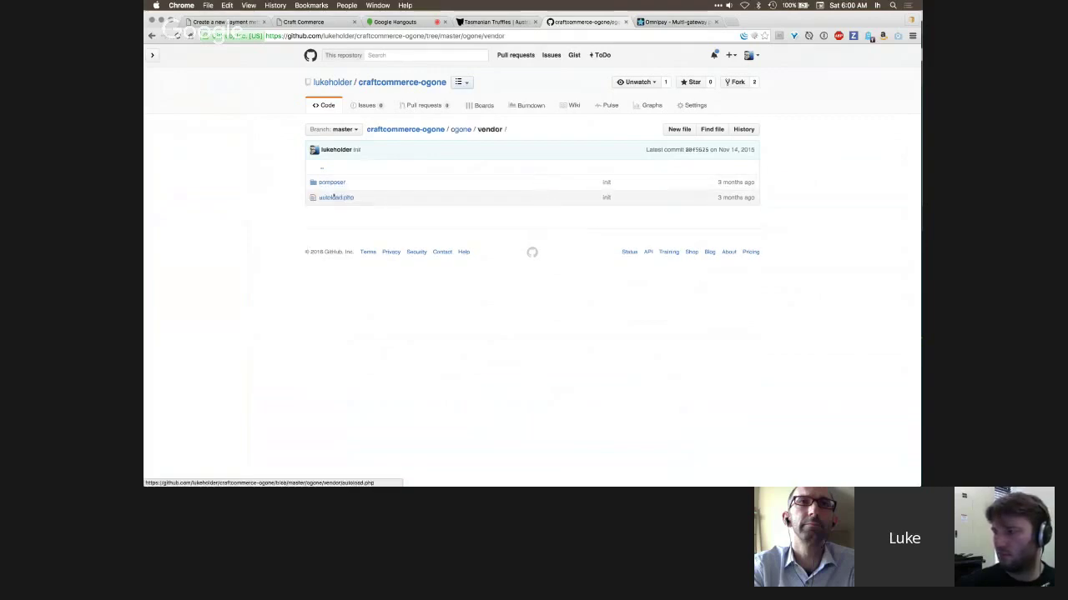
left_click(152, 36)
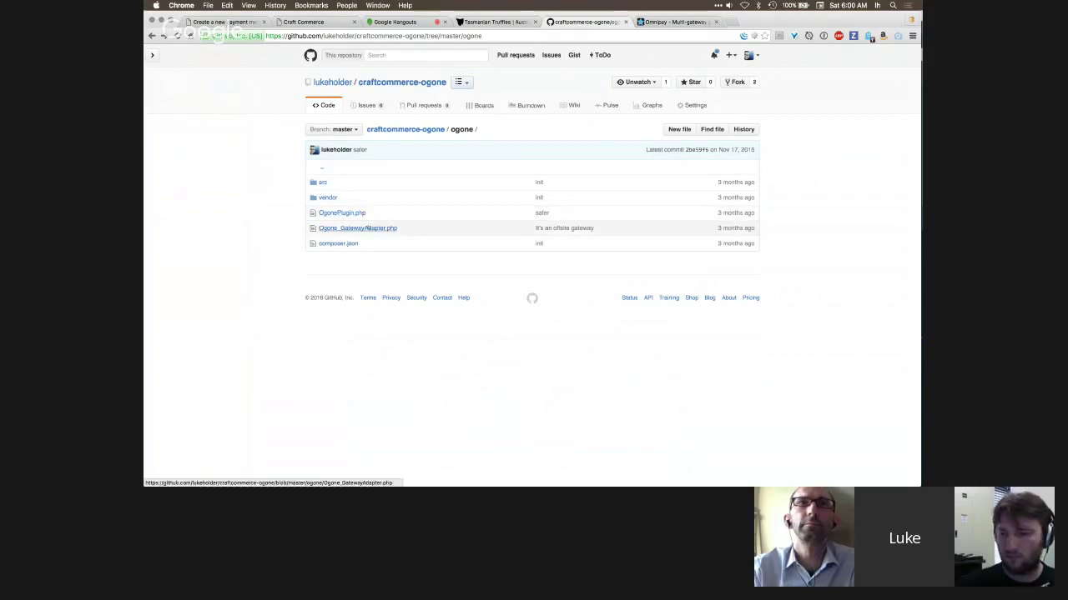
left_click(357, 227)
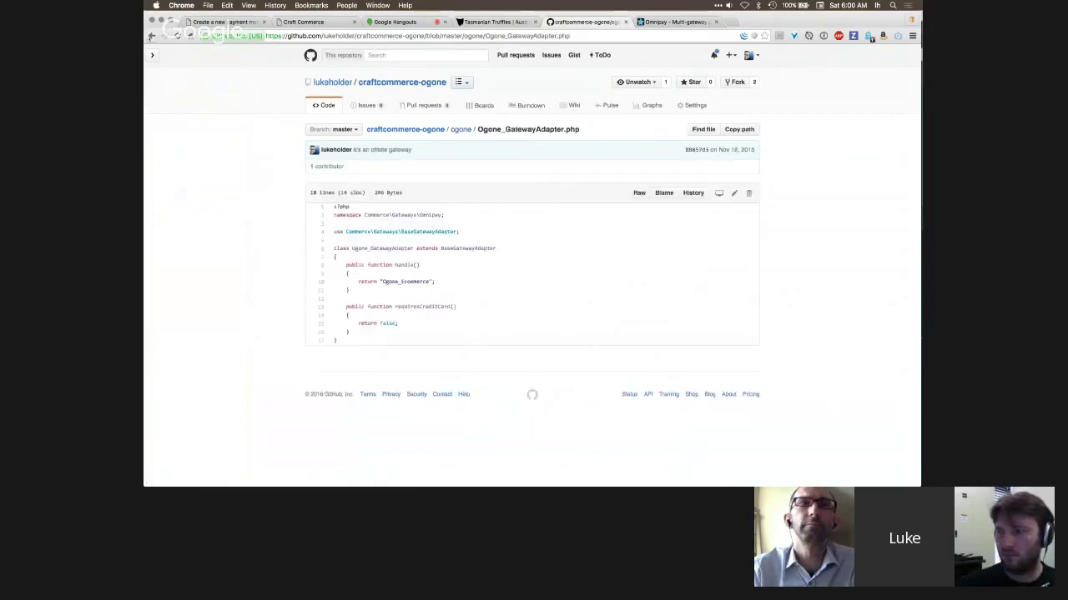
- Study OgonePlugin.php: the commerce_registerGatewayAdapters function, its require lines and the adapter return
key("super+bracketleft")
left_click(342, 213)
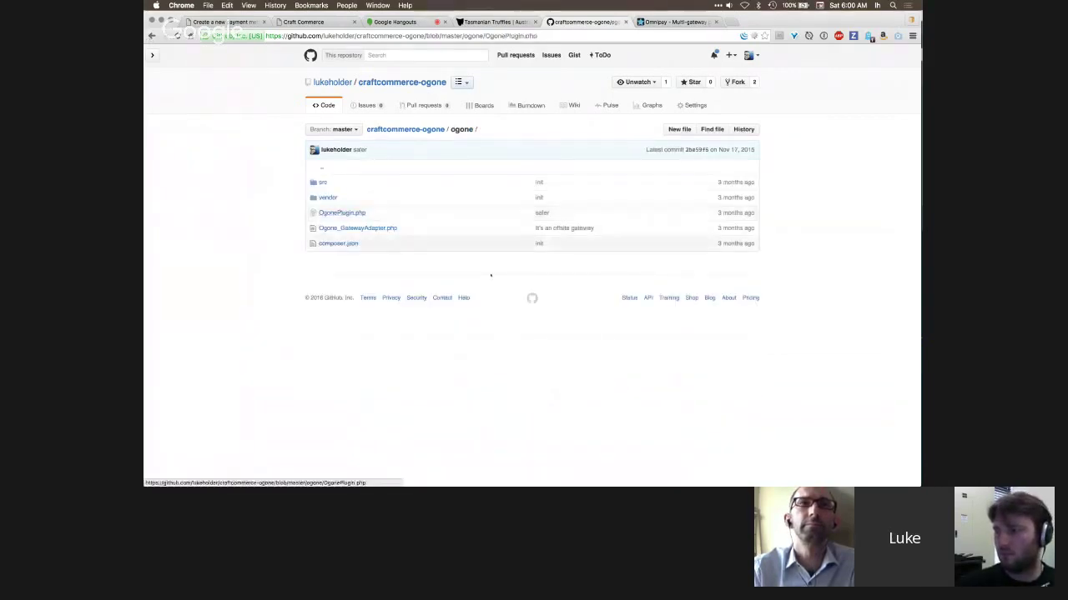
scroll(490, 275, "down", 10)
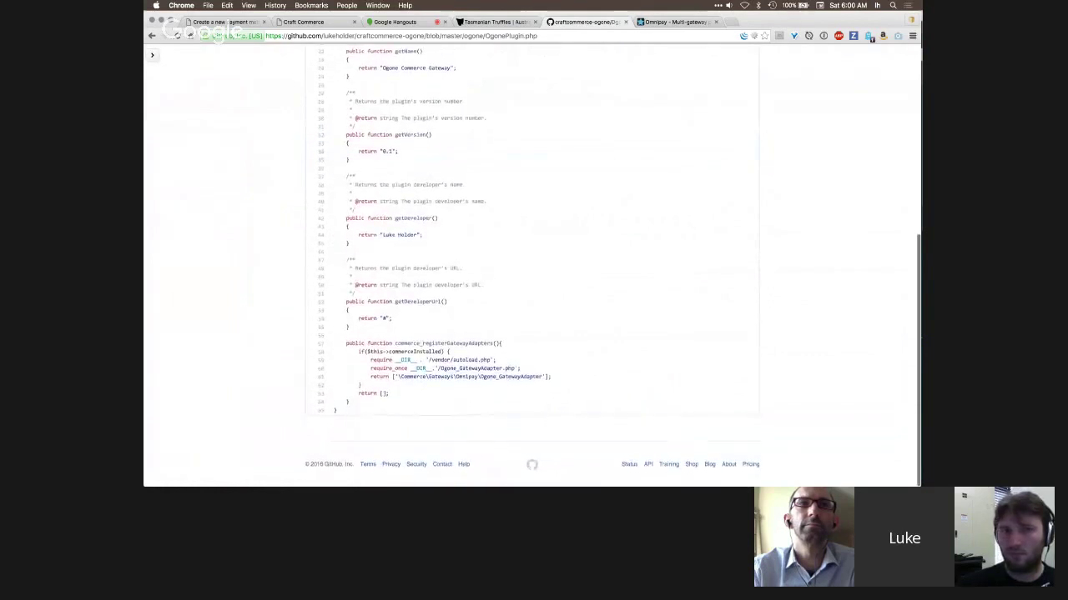
left_click_drag(395, 344, 497, 343)
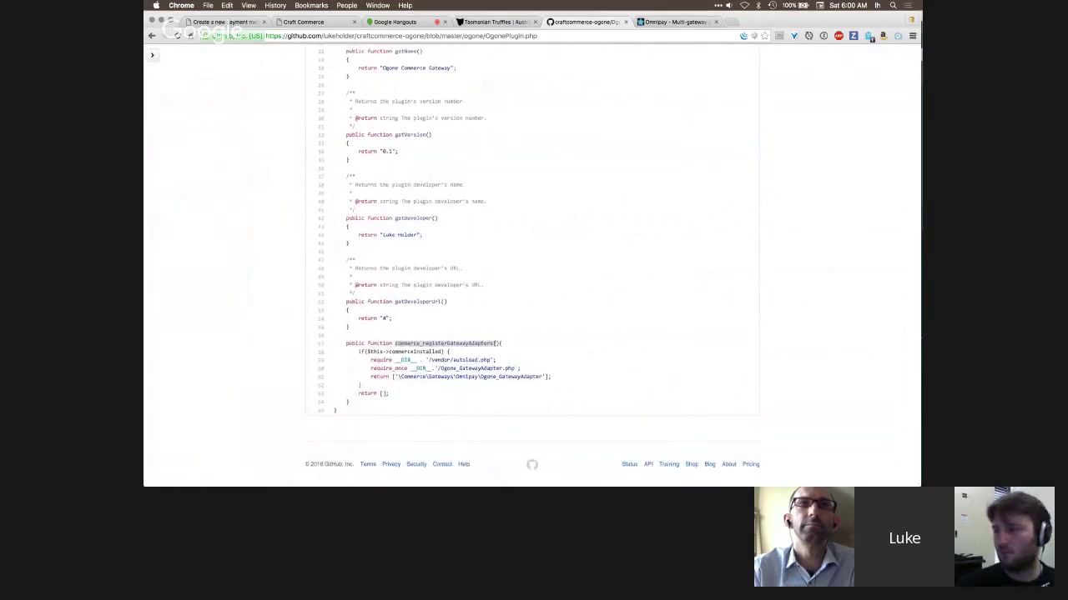
left_click(508, 343)
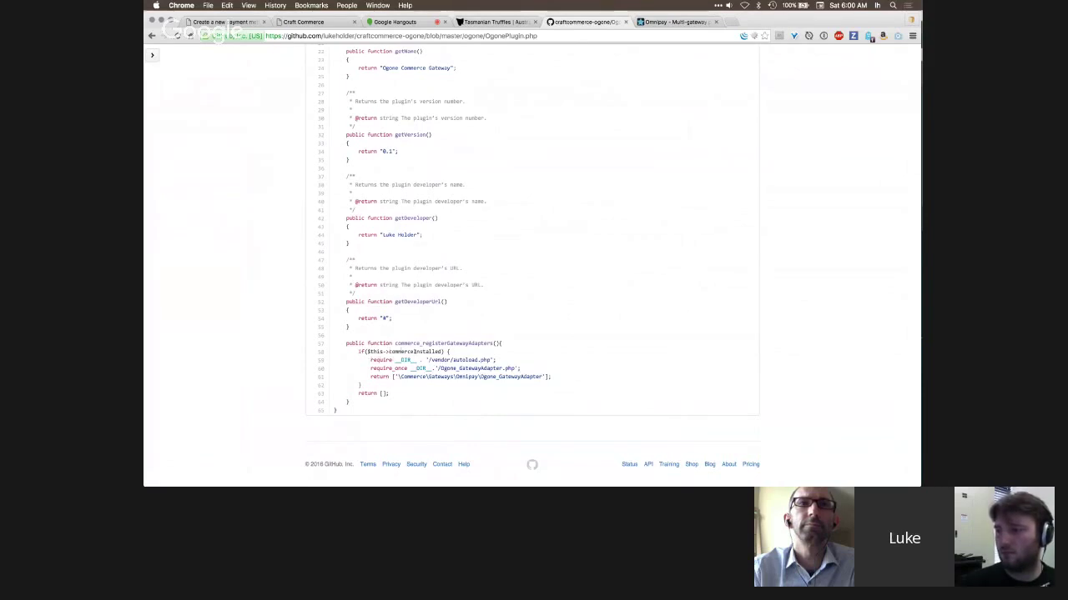
left_click_drag(372, 359, 454, 384)
left_click(517, 363)
left_click_drag(388, 381, 370, 377)
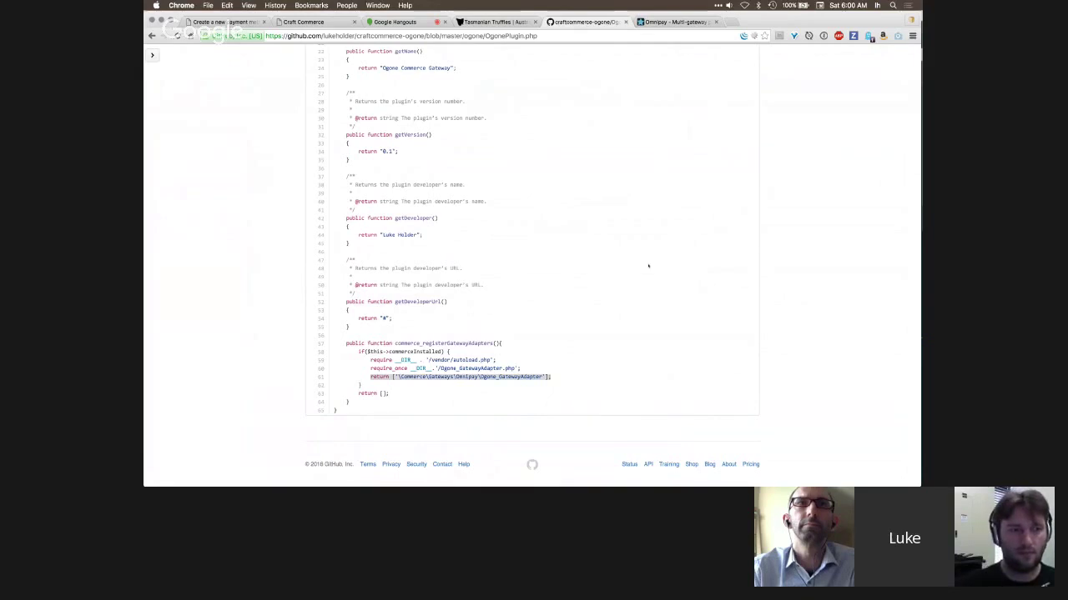
scroll(648, 265, "up", 2)
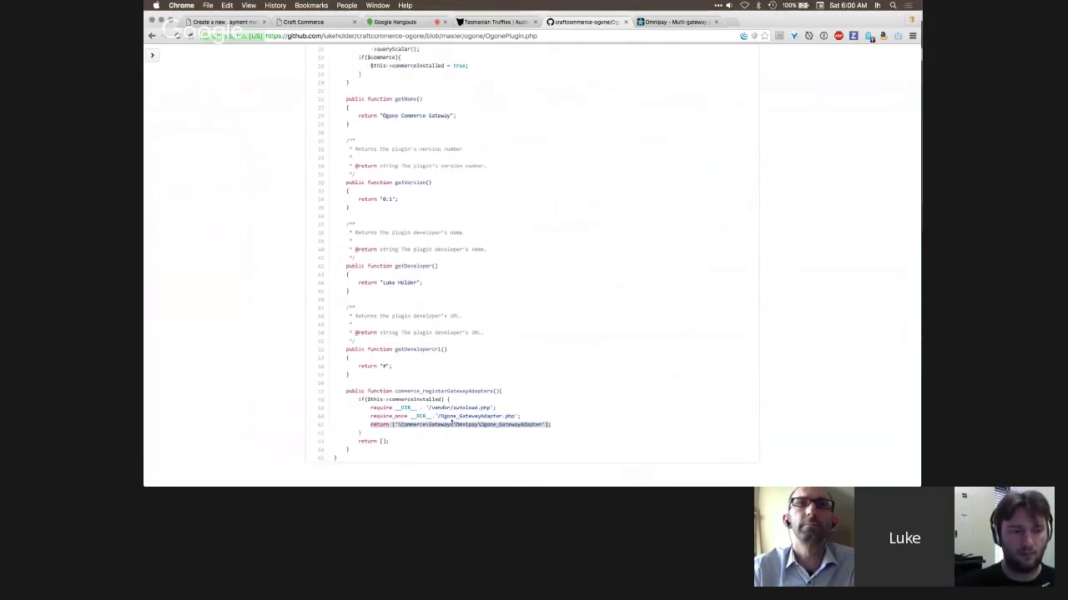
left_click(488, 310)
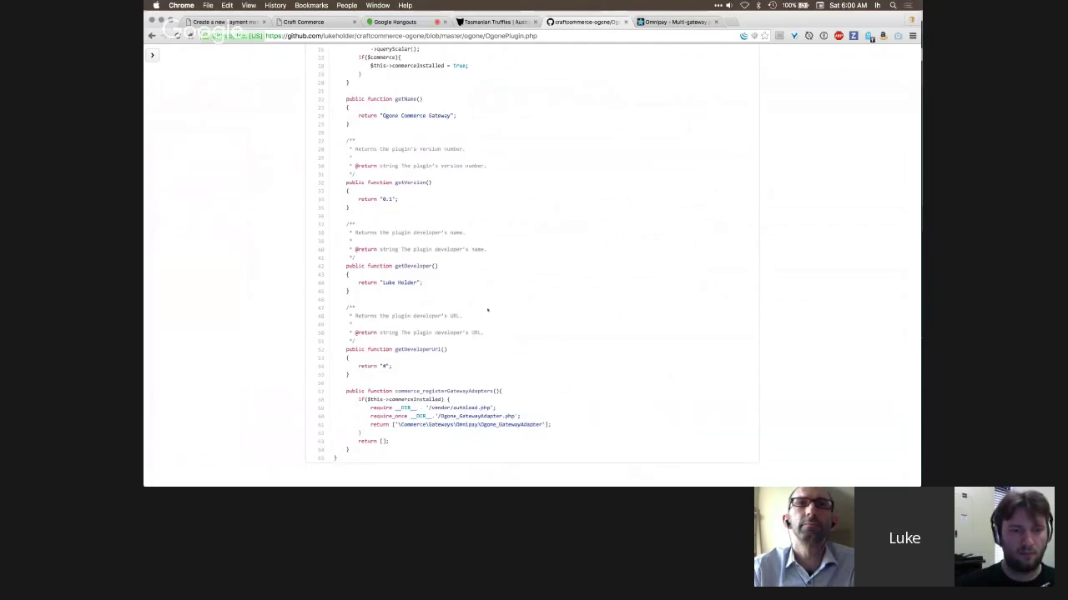
- Return to the craftcommerce-ogone repository home, then show the empty Craft Commerce cart
scroll(483, 209, "up", 5)
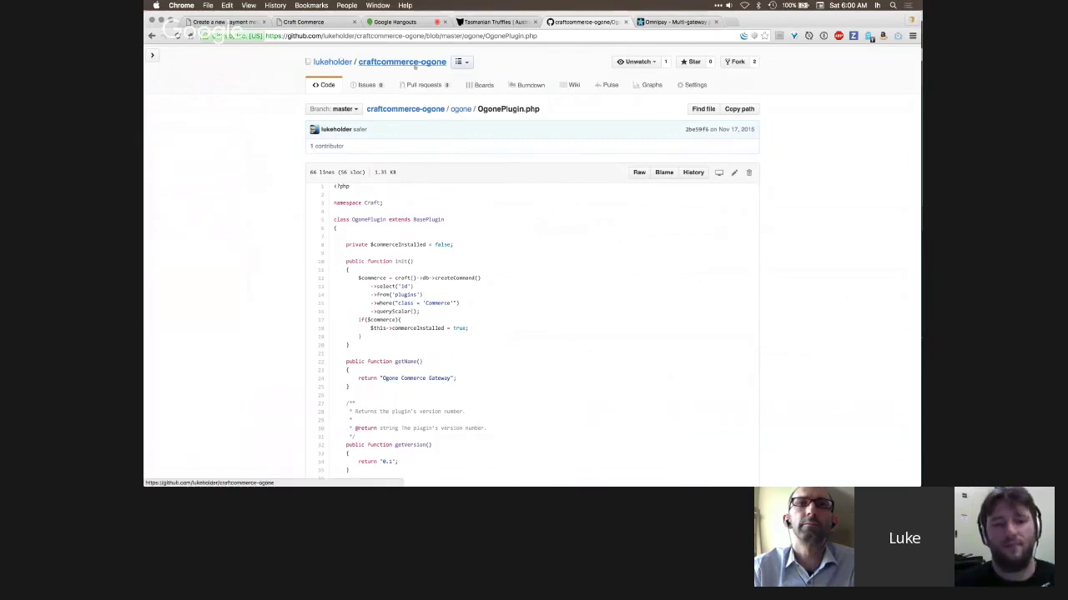
left_click(402, 62)
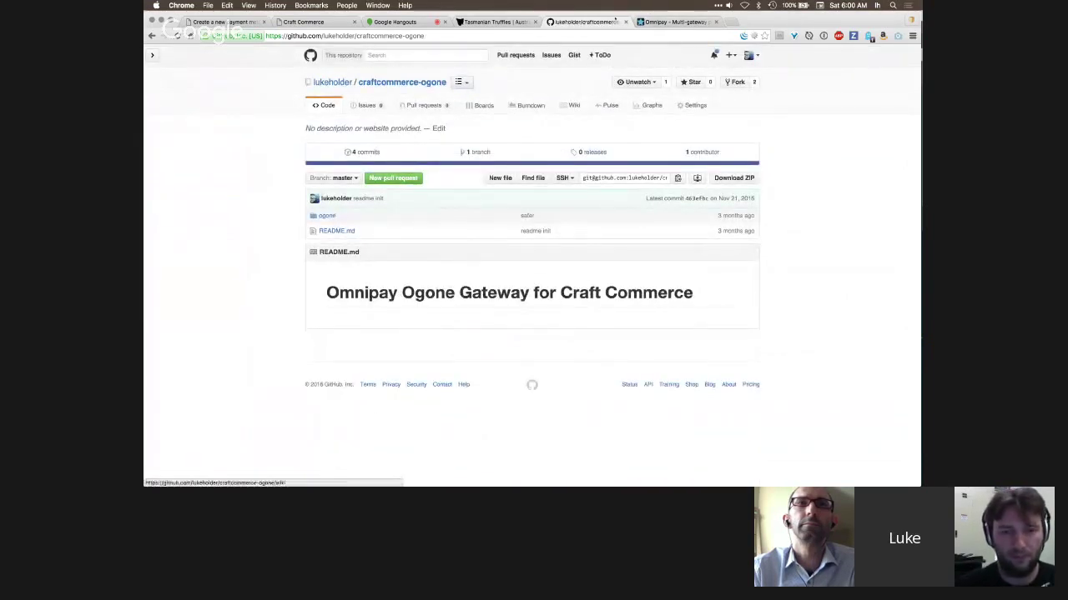
left_click(303, 21)
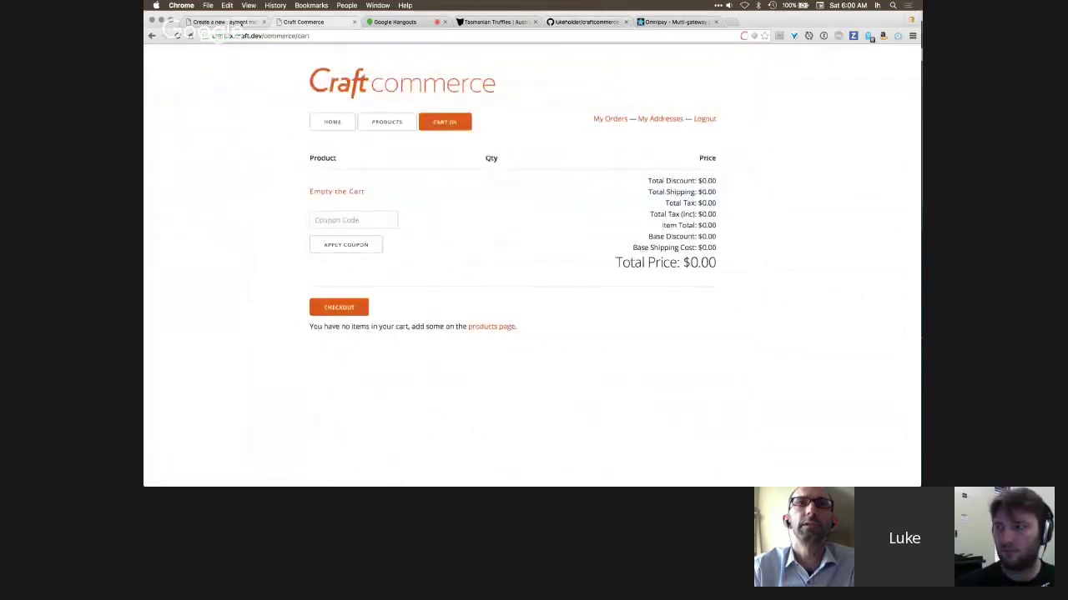
- Return to the Create a new payment method admin page
left_click(225, 22)
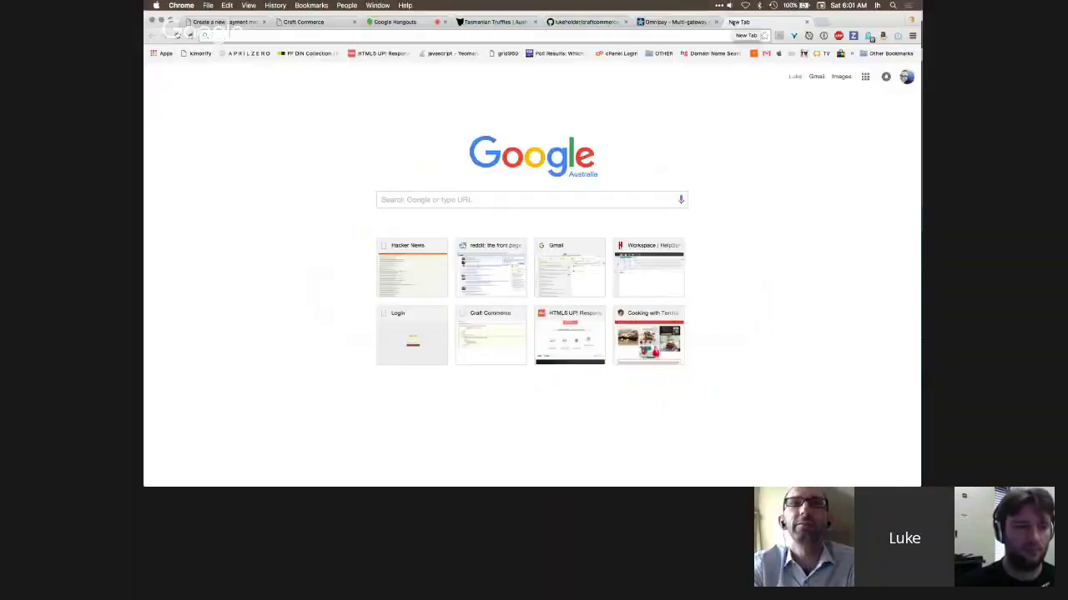
- Search Google for 'omnipay iDeal'
type("omnipay")
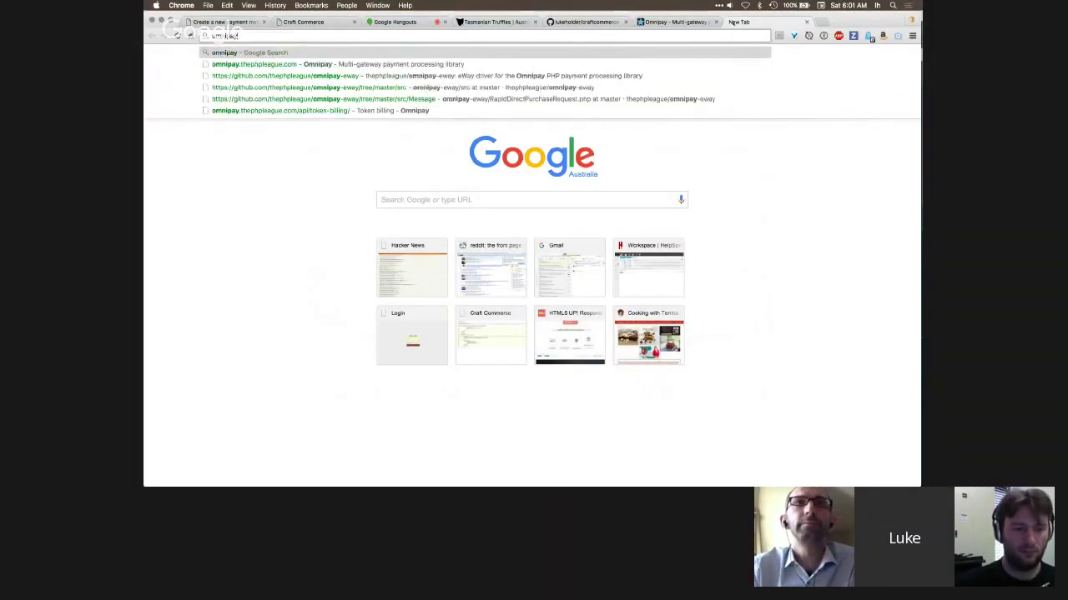
type(" iDeal")
key("Return")
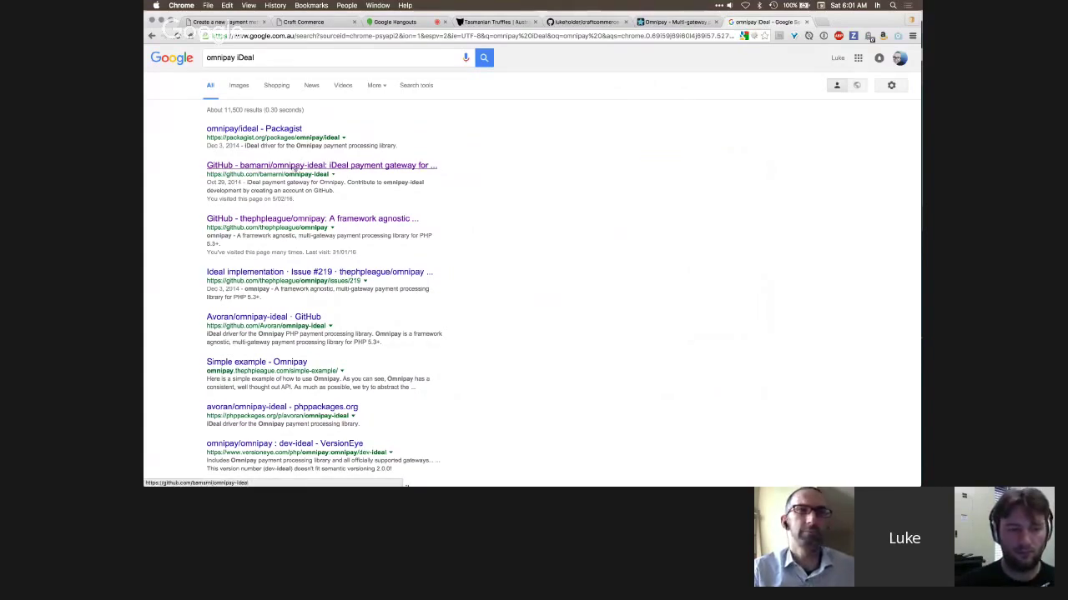
- Open the bamarni/omnipay-ideal GitHub repository and skim its WIP README
left_click(321, 165)
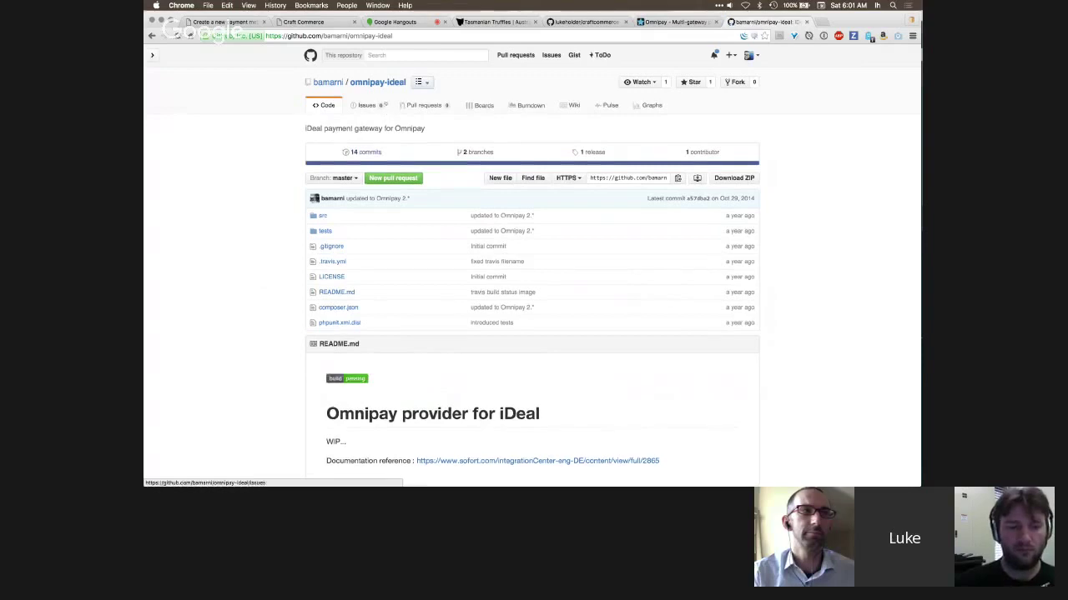
scroll(447, 205, "down", 3)
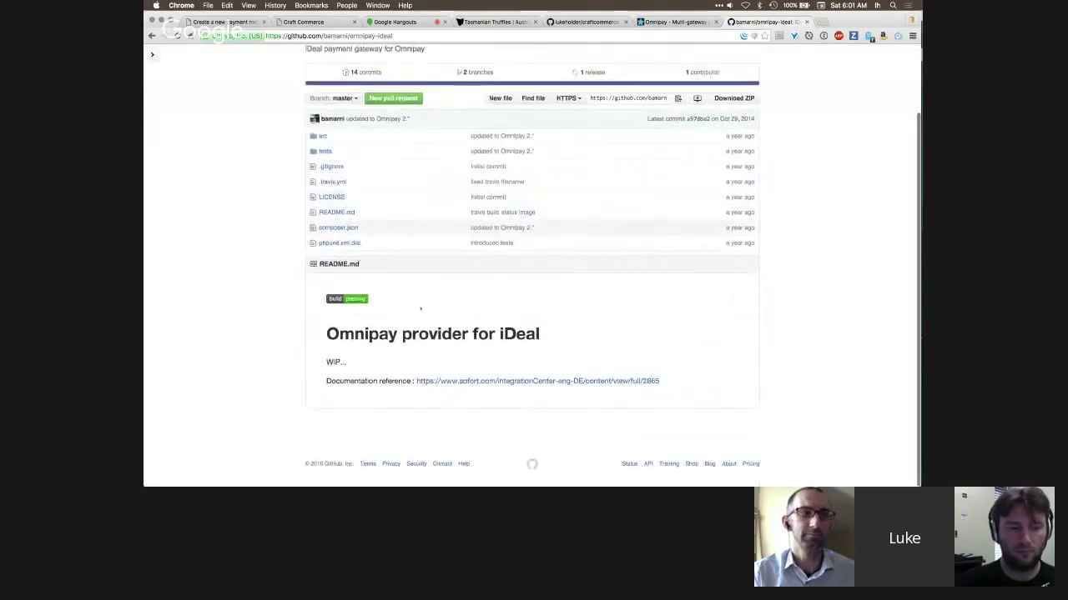
scroll(431, 313, "up", 2)
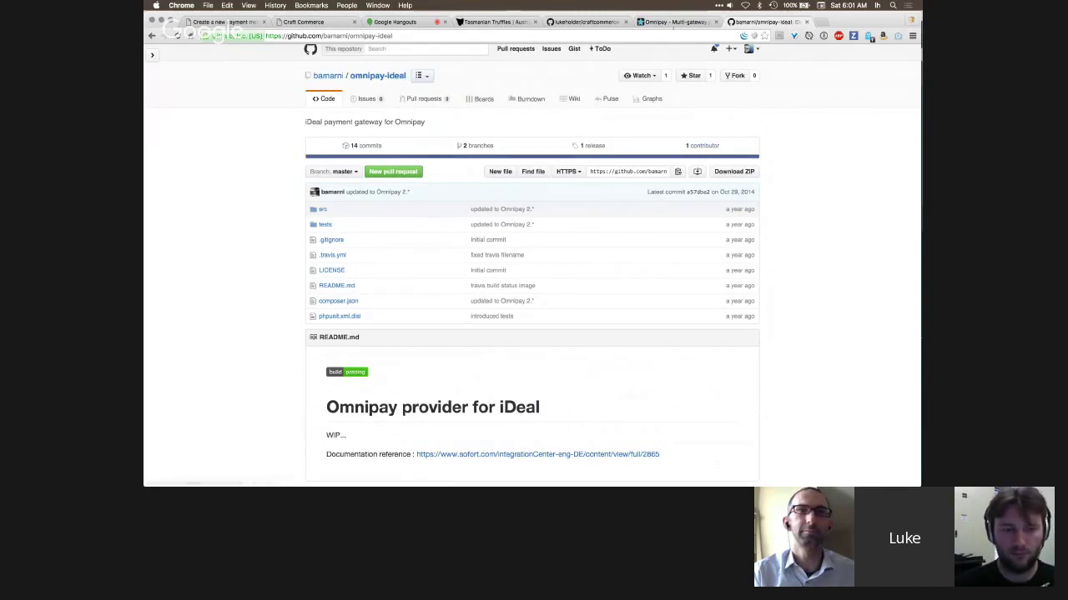
- Skim the Omnipay 'Build your own' driver guide, then leave the documentation tab
left_click(673, 23)
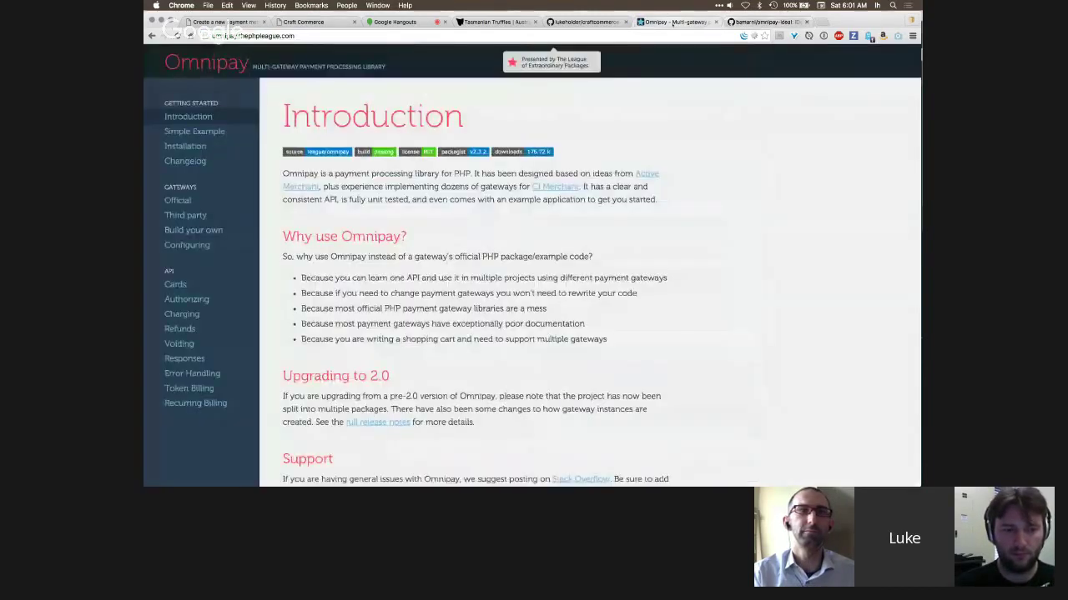
left_click(194, 230)
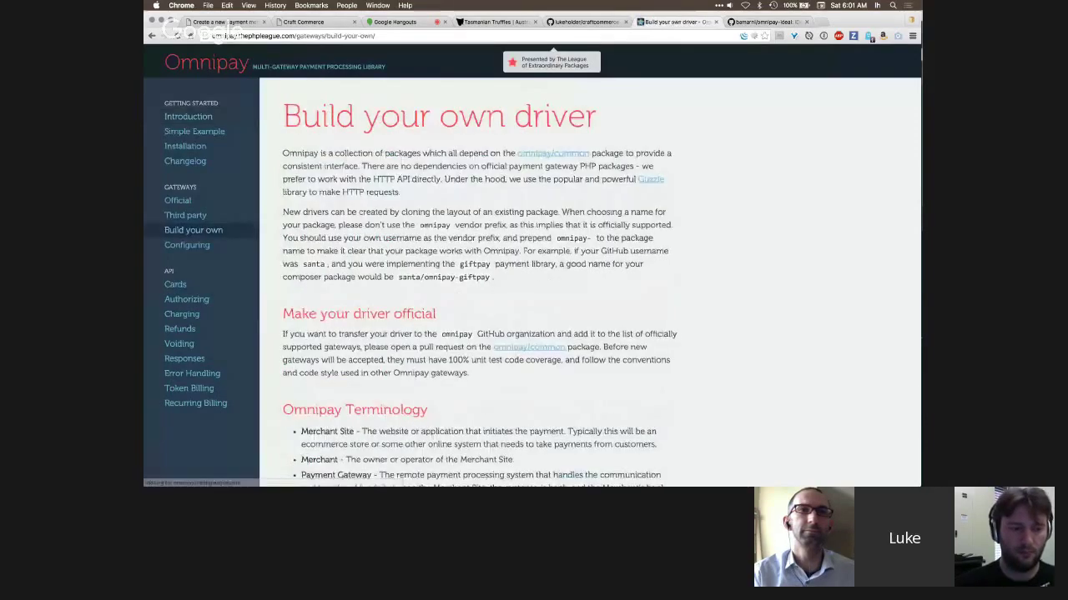
scroll(558, 330, "down", 2)
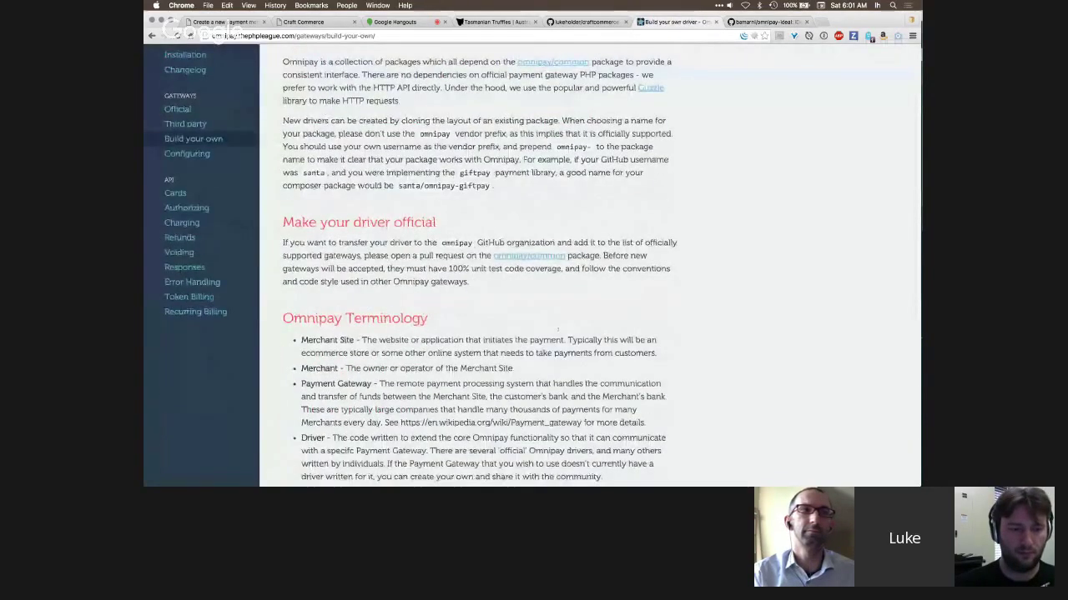
scroll(558, 330, "down", 4)
scroll(558, 329, "up", 6)
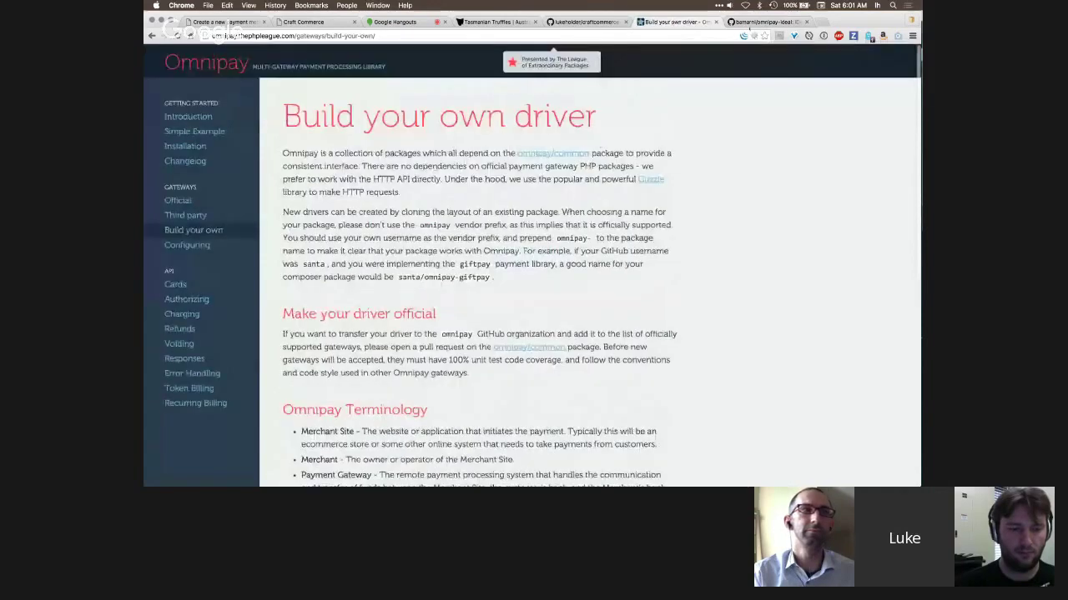
left_click(749, 25)
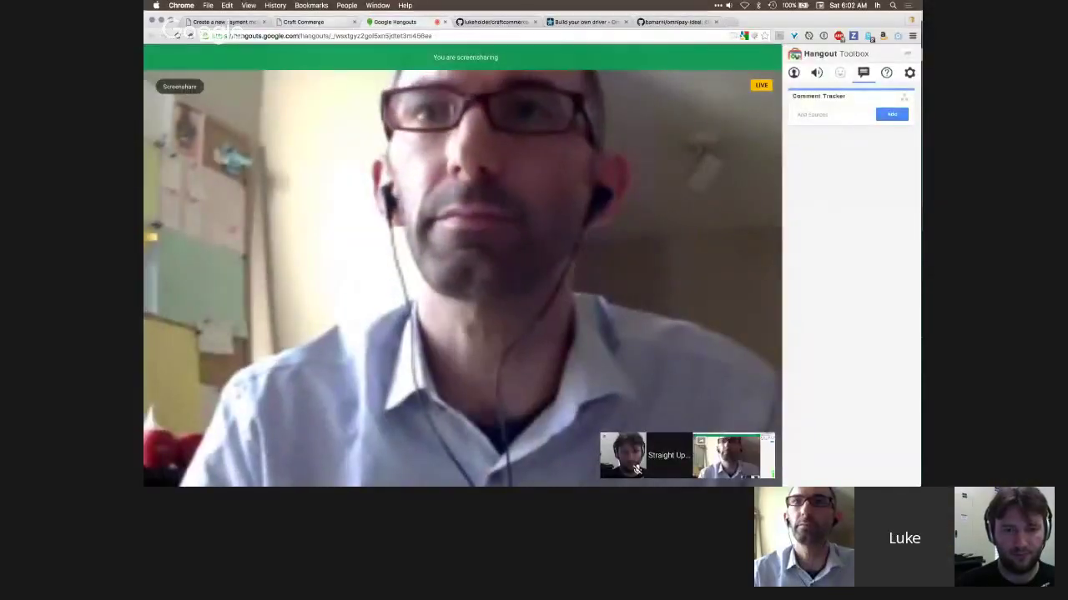
- Switch back to the Craft Commerce site tab
left_click(302, 22)
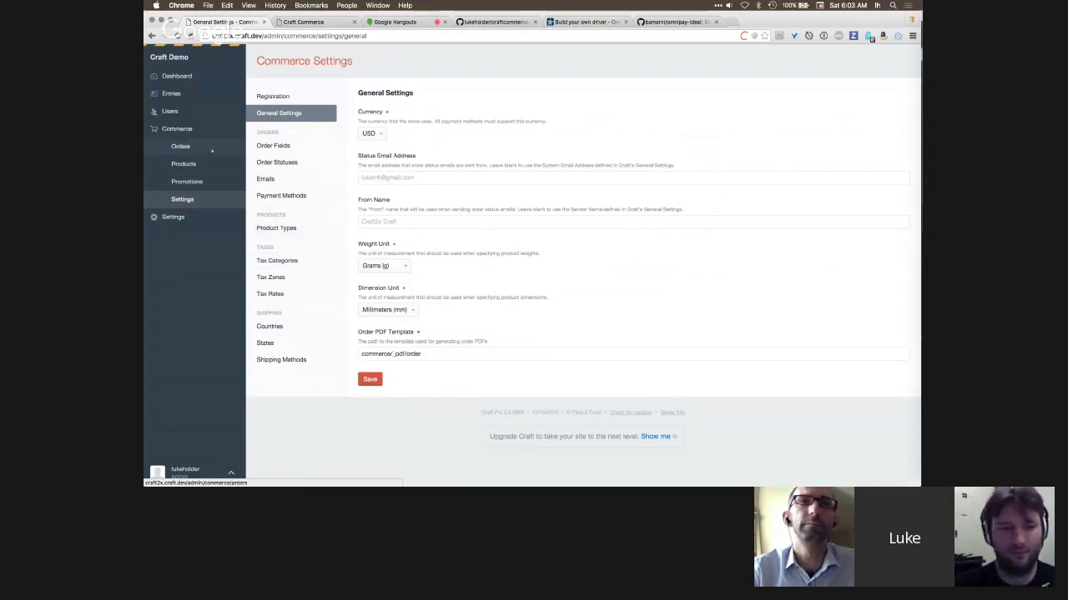
- Check the empty Tax Zones and Tax Rates pages, then view the Free Shipping method list
left_click(272, 278)
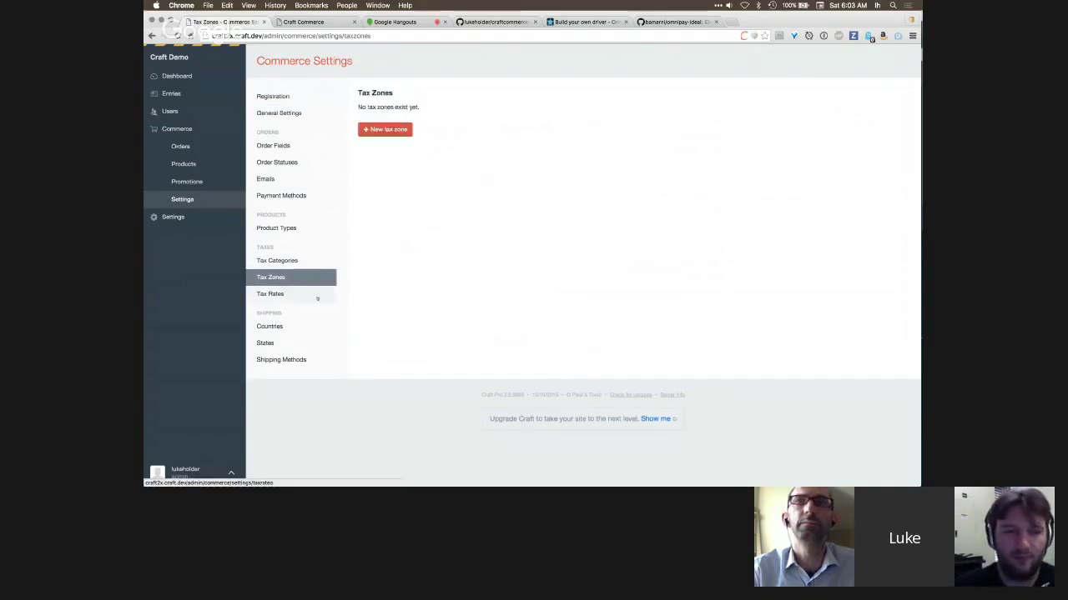
left_click(316, 297)
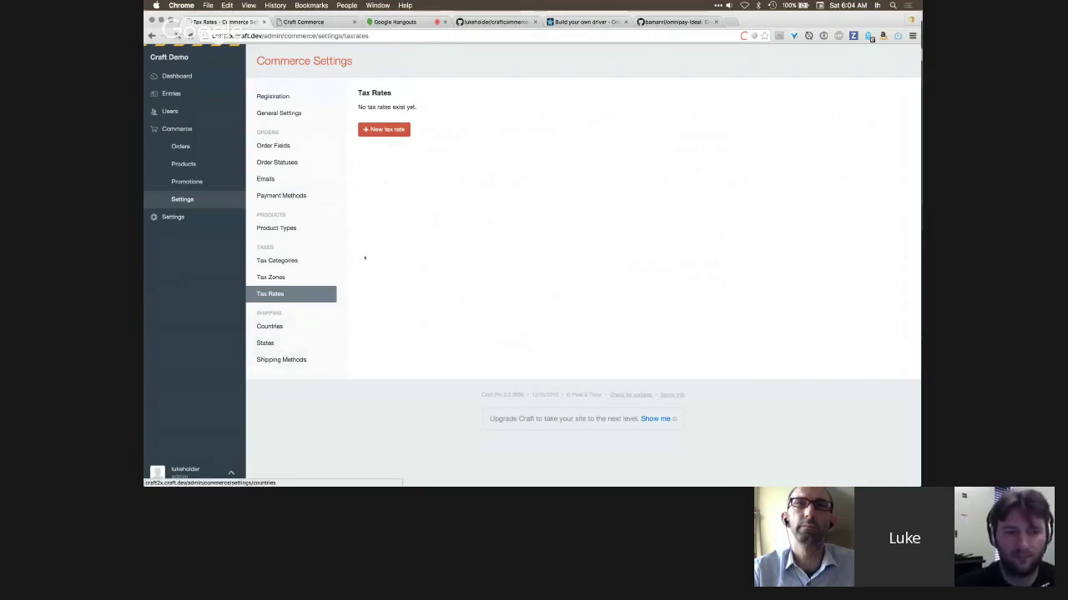
left_click(284, 360)
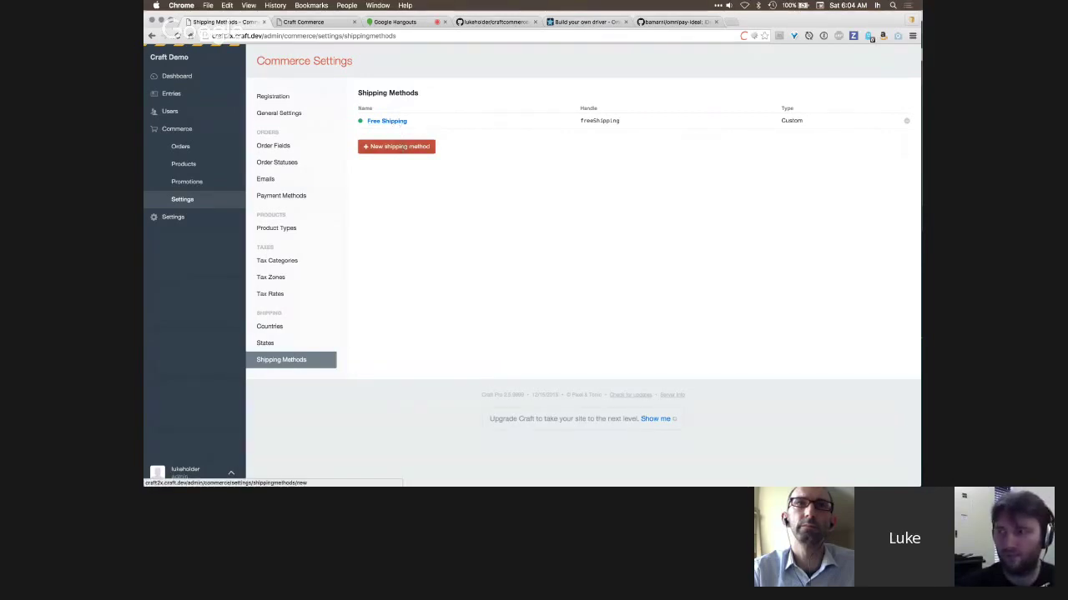
- Start a new shipping rule under the Free Shipping method
left_click(386, 121)
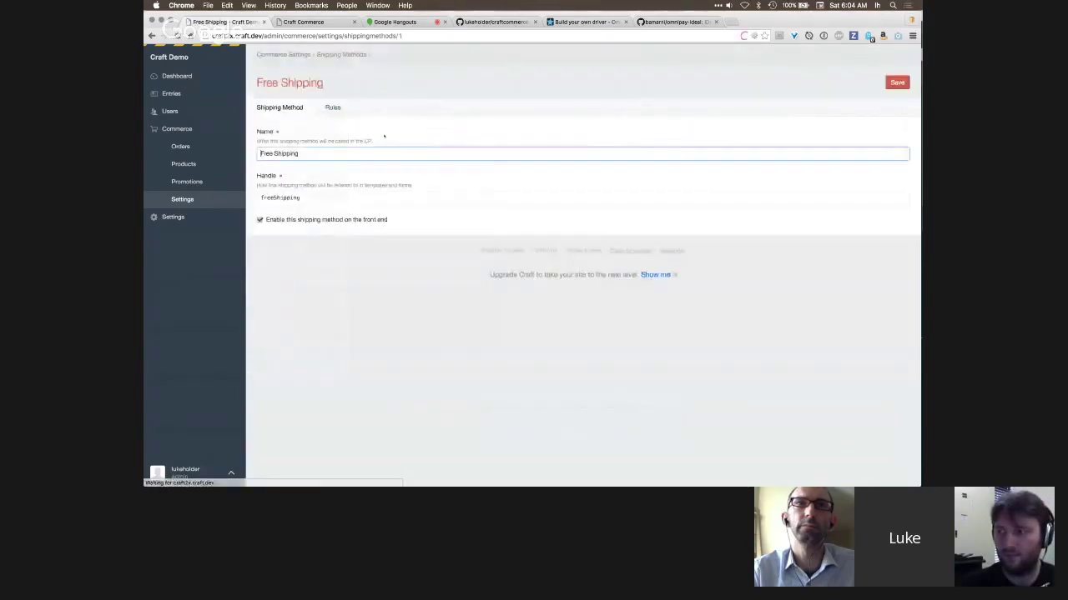
left_click(332, 108)
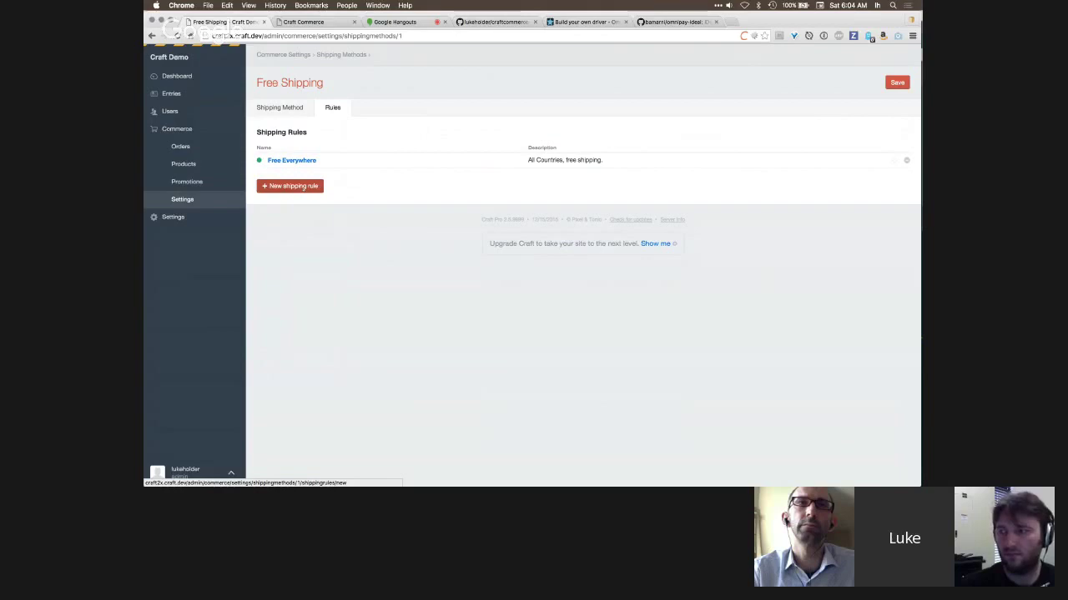
left_click(291, 186)
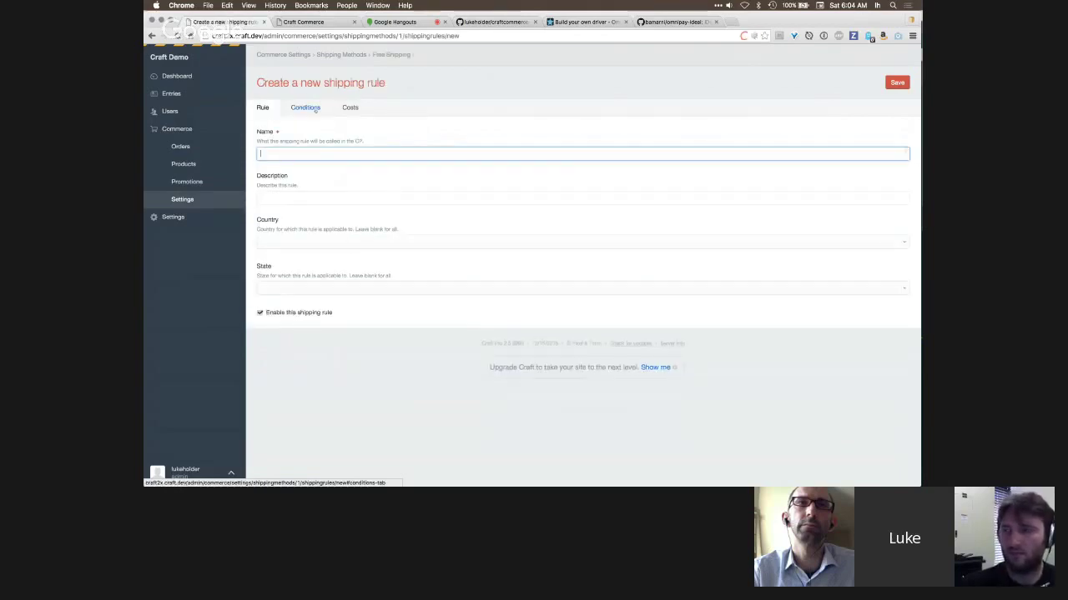
- Review the new rule's Conditions and Costs tabs, including the Per Item and Weight Rate fields
left_click(306, 107)
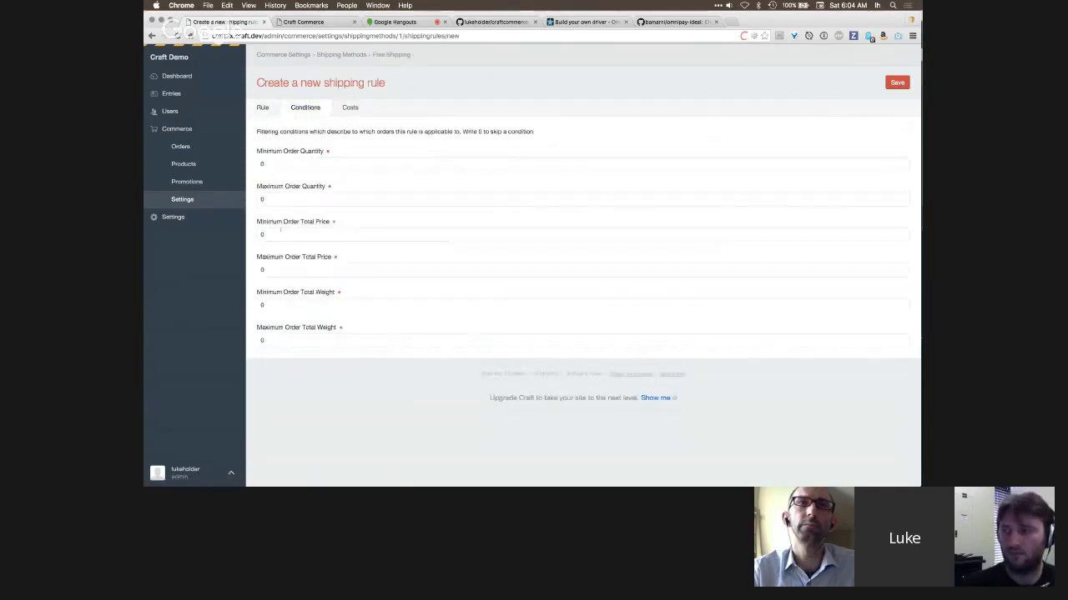
left_click(351, 108)
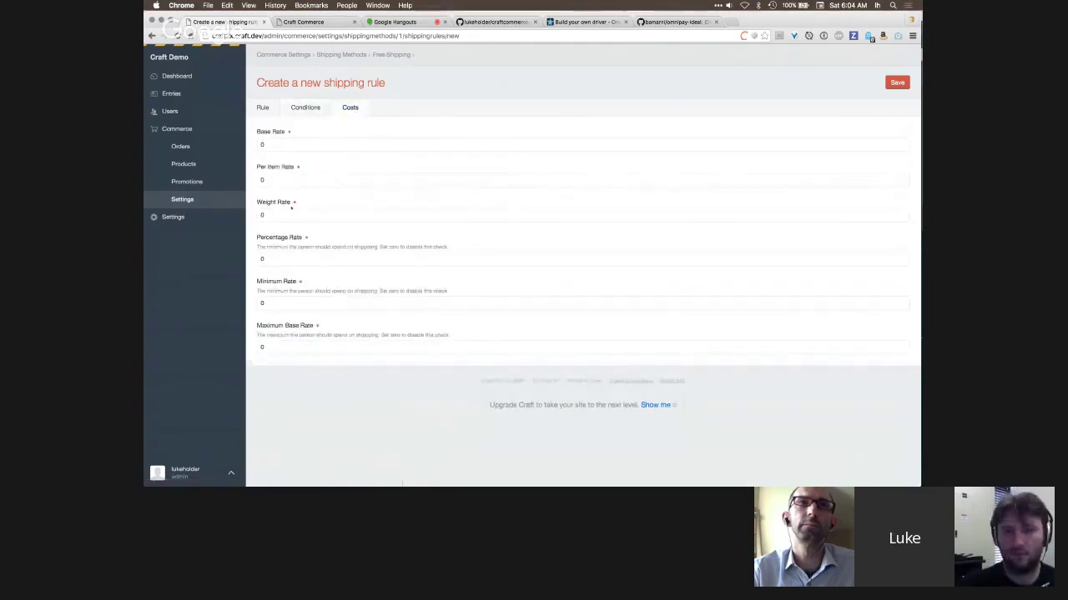
left_click(272, 177)
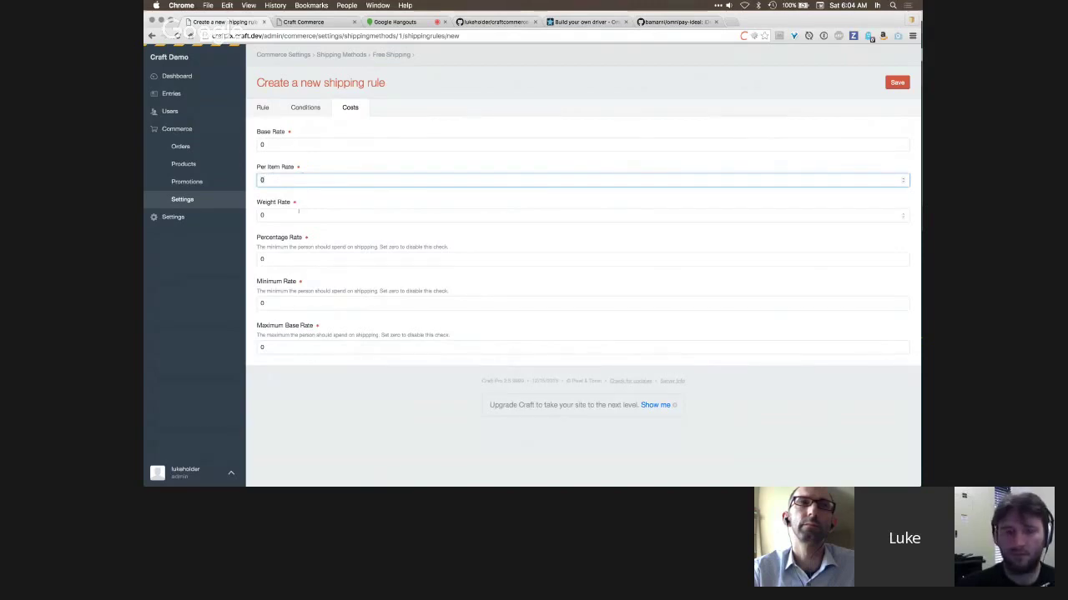
left_click(298, 213)
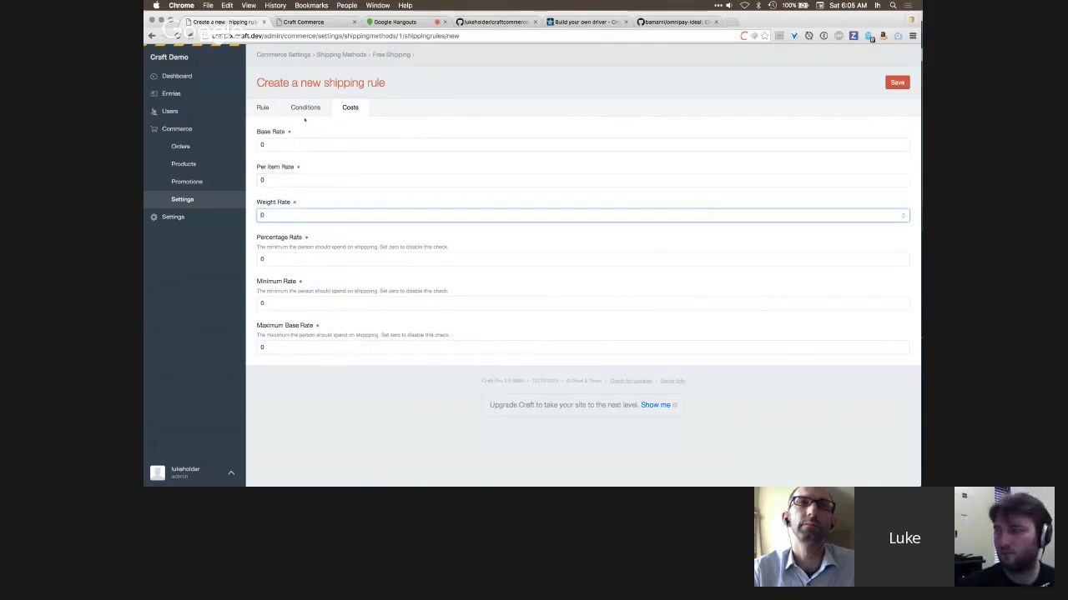
left_click(262, 107)
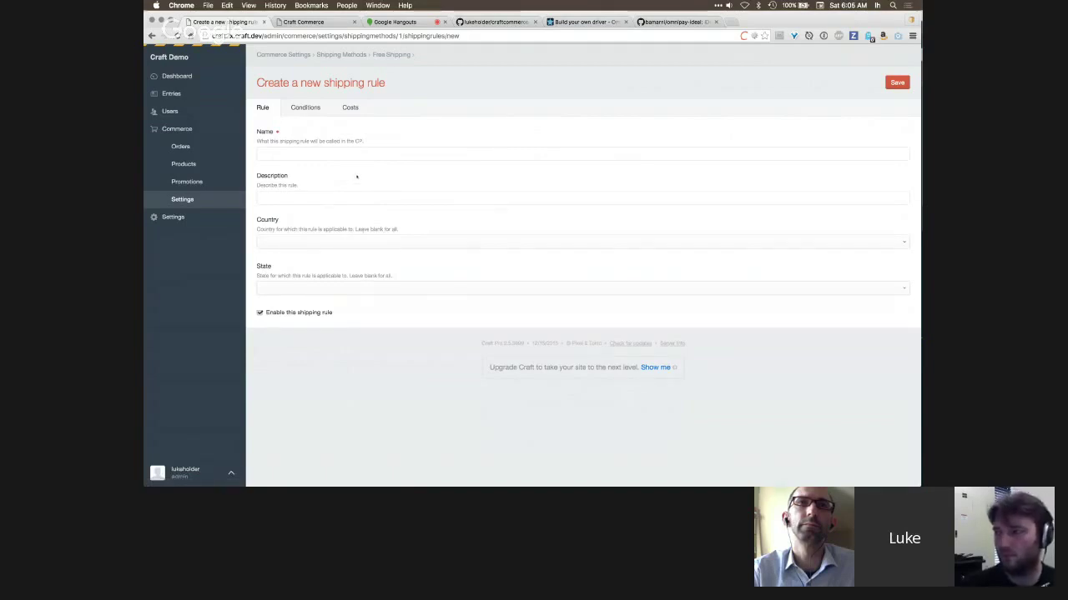
- Leave the unsaved rule for Commerce General Settings and return to the Hangouts call
left_click(211, 202)
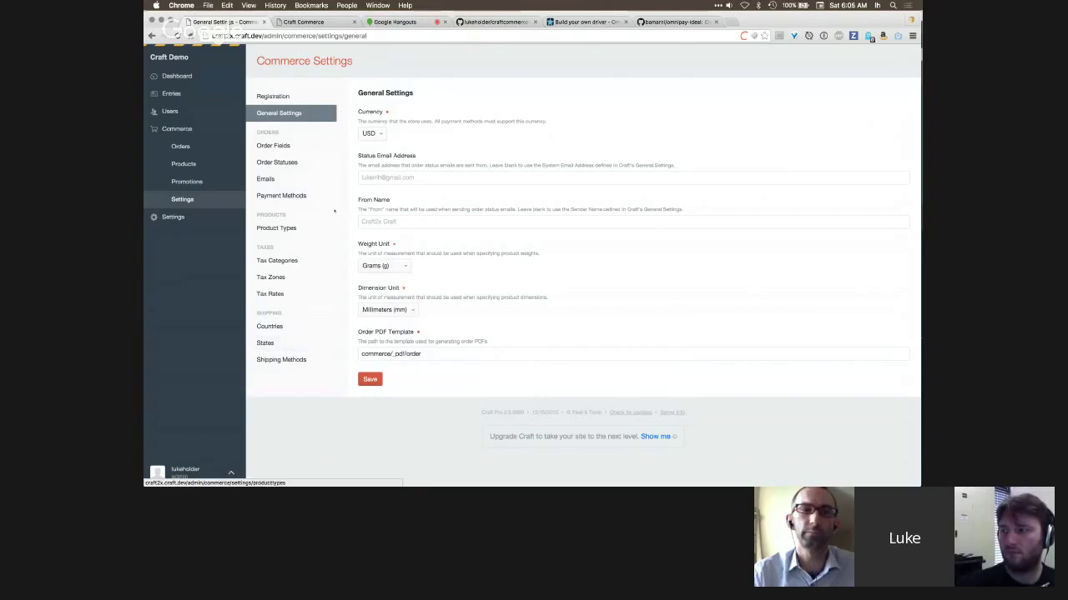
left_click(330, 23)
left_click(394, 22)
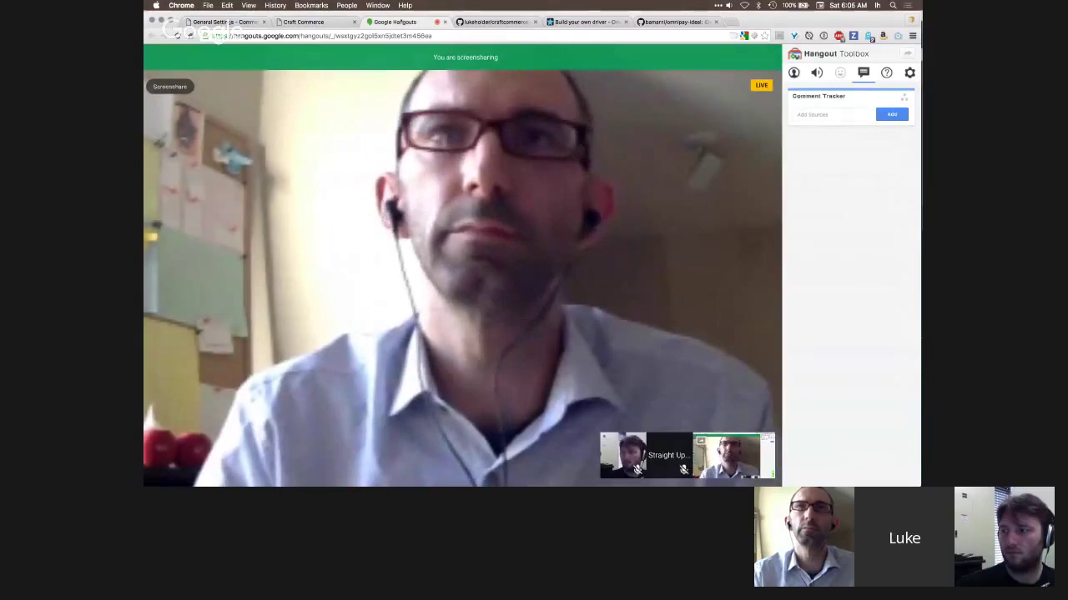